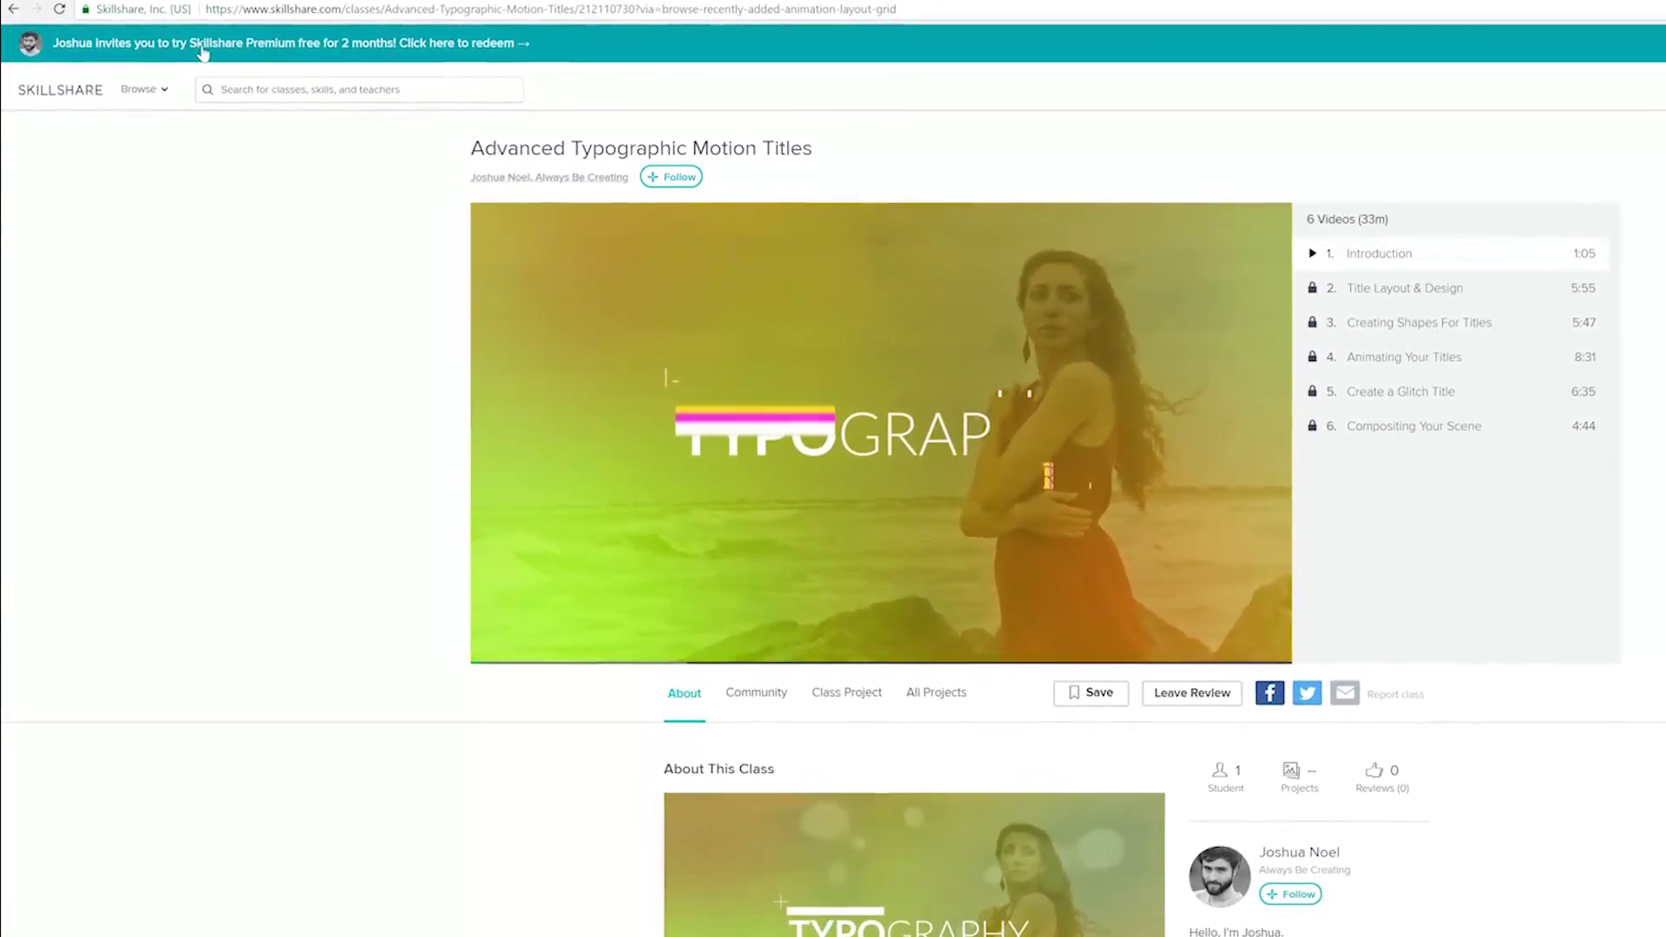
{"action": "left_click", "coordinate": [450, 26]}
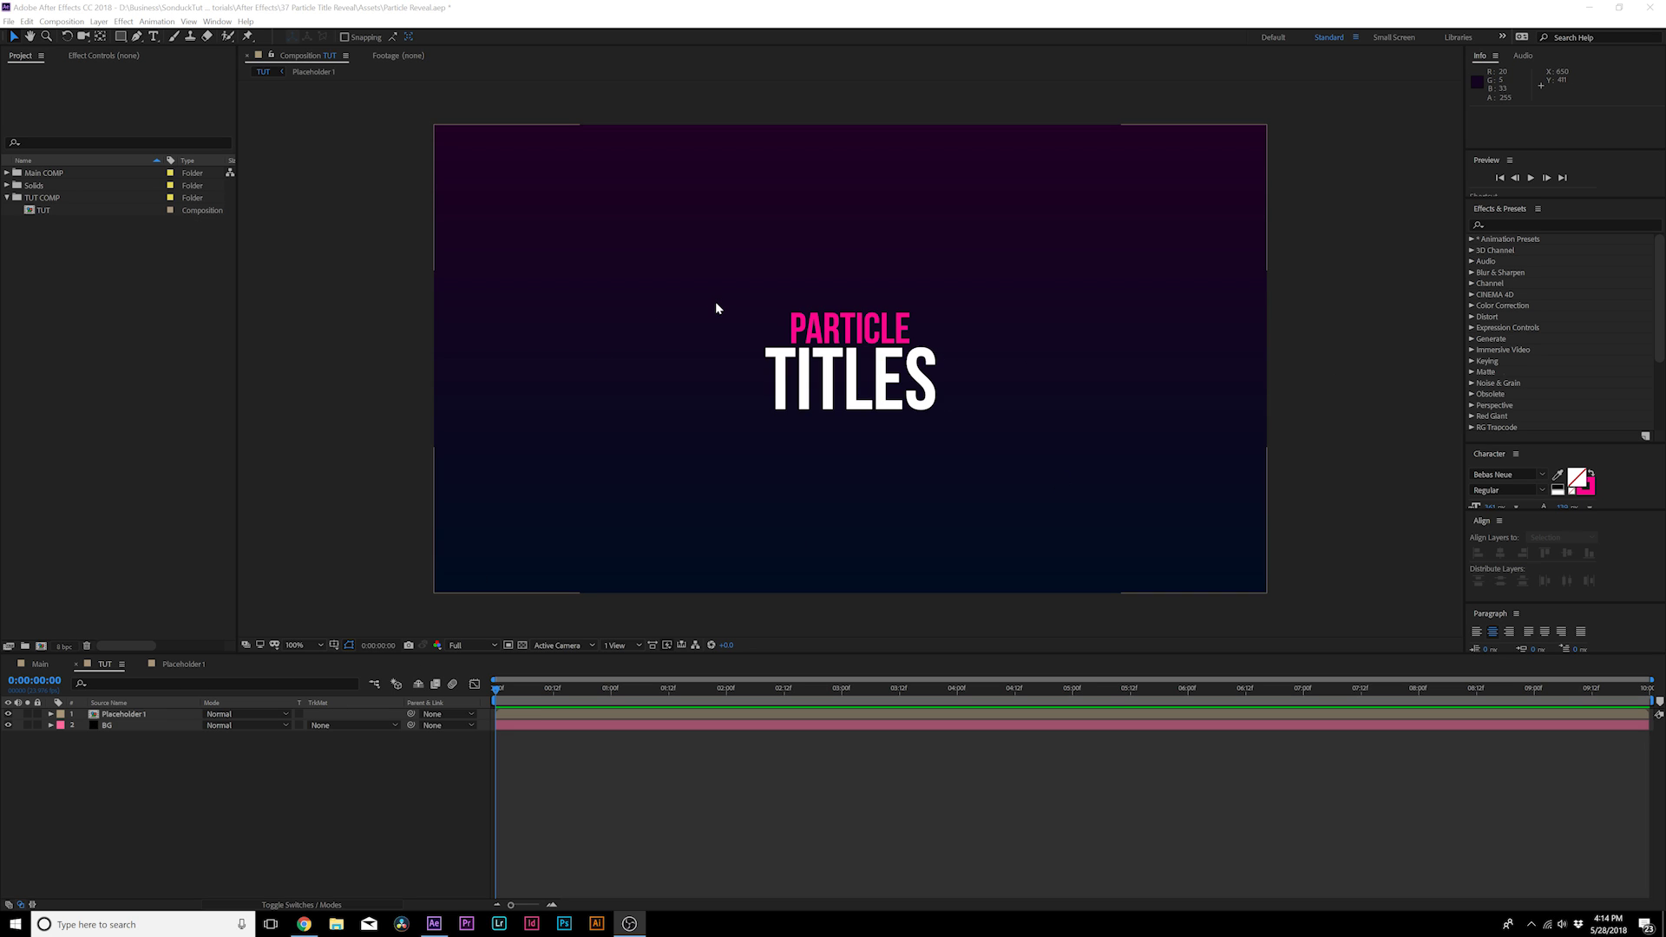
Create a new black solid layer named "Particles BG" in the TUT composition
{"action": "left_click", "coordinate": [99, 21]}
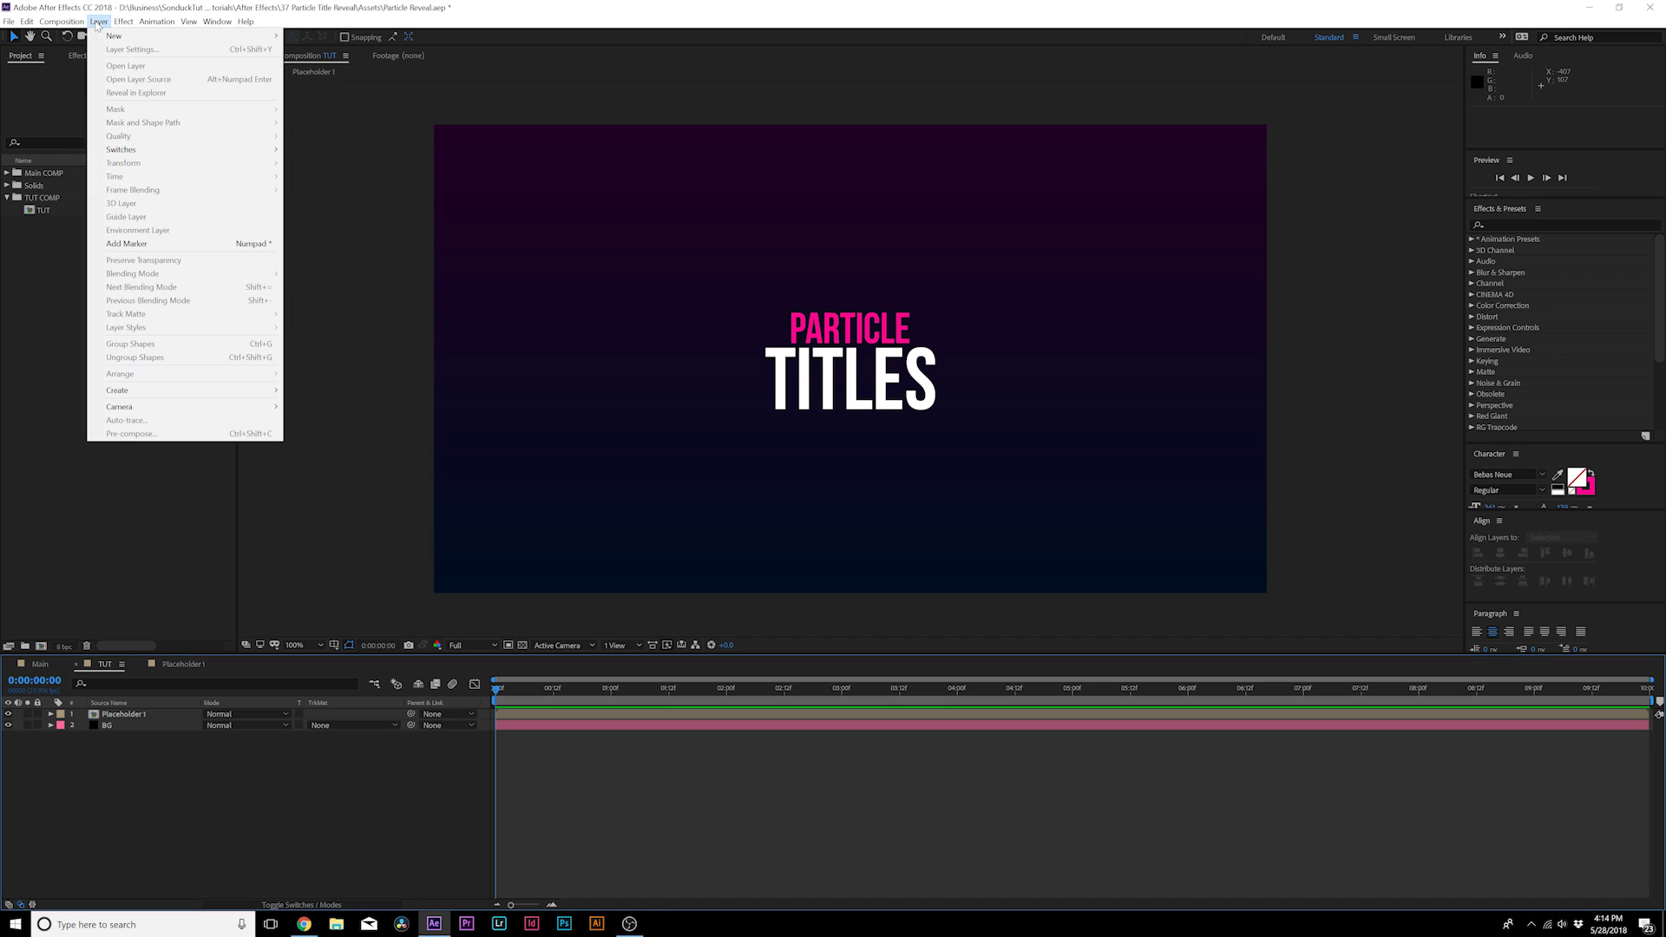
{"action": "mouse_move", "coordinate": [135, 39]}
{"action": "left_click", "coordinate": [355, 57]}
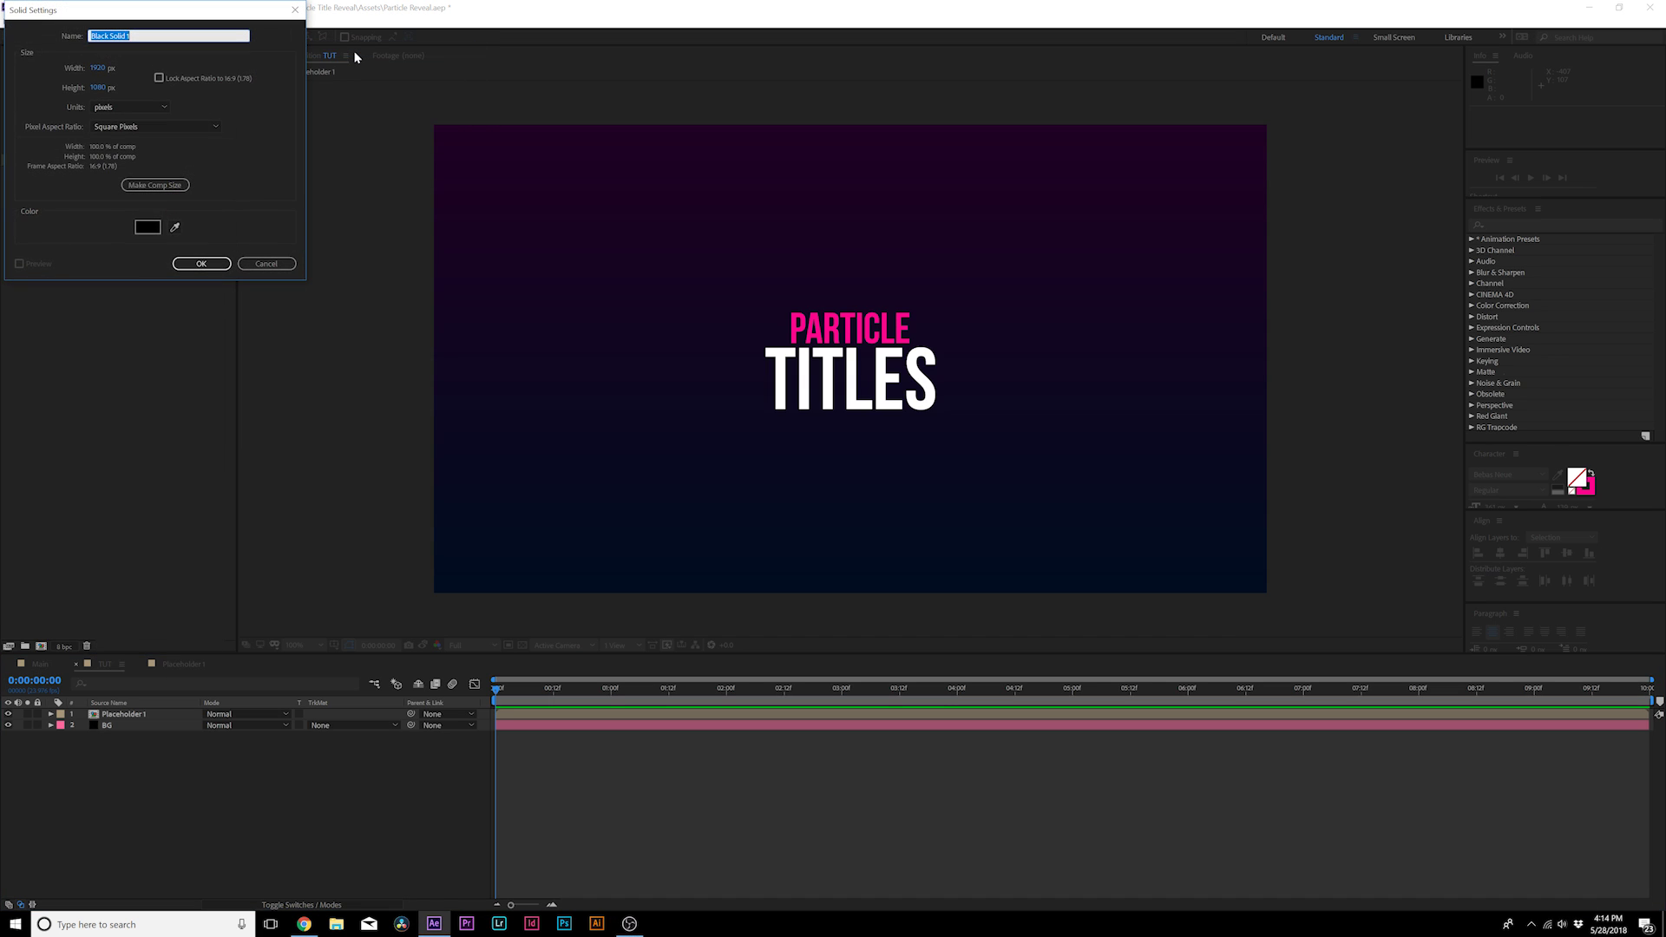
{"action": "type", "text": "Particles BG"}
{"action": "key", "text": "Return"}
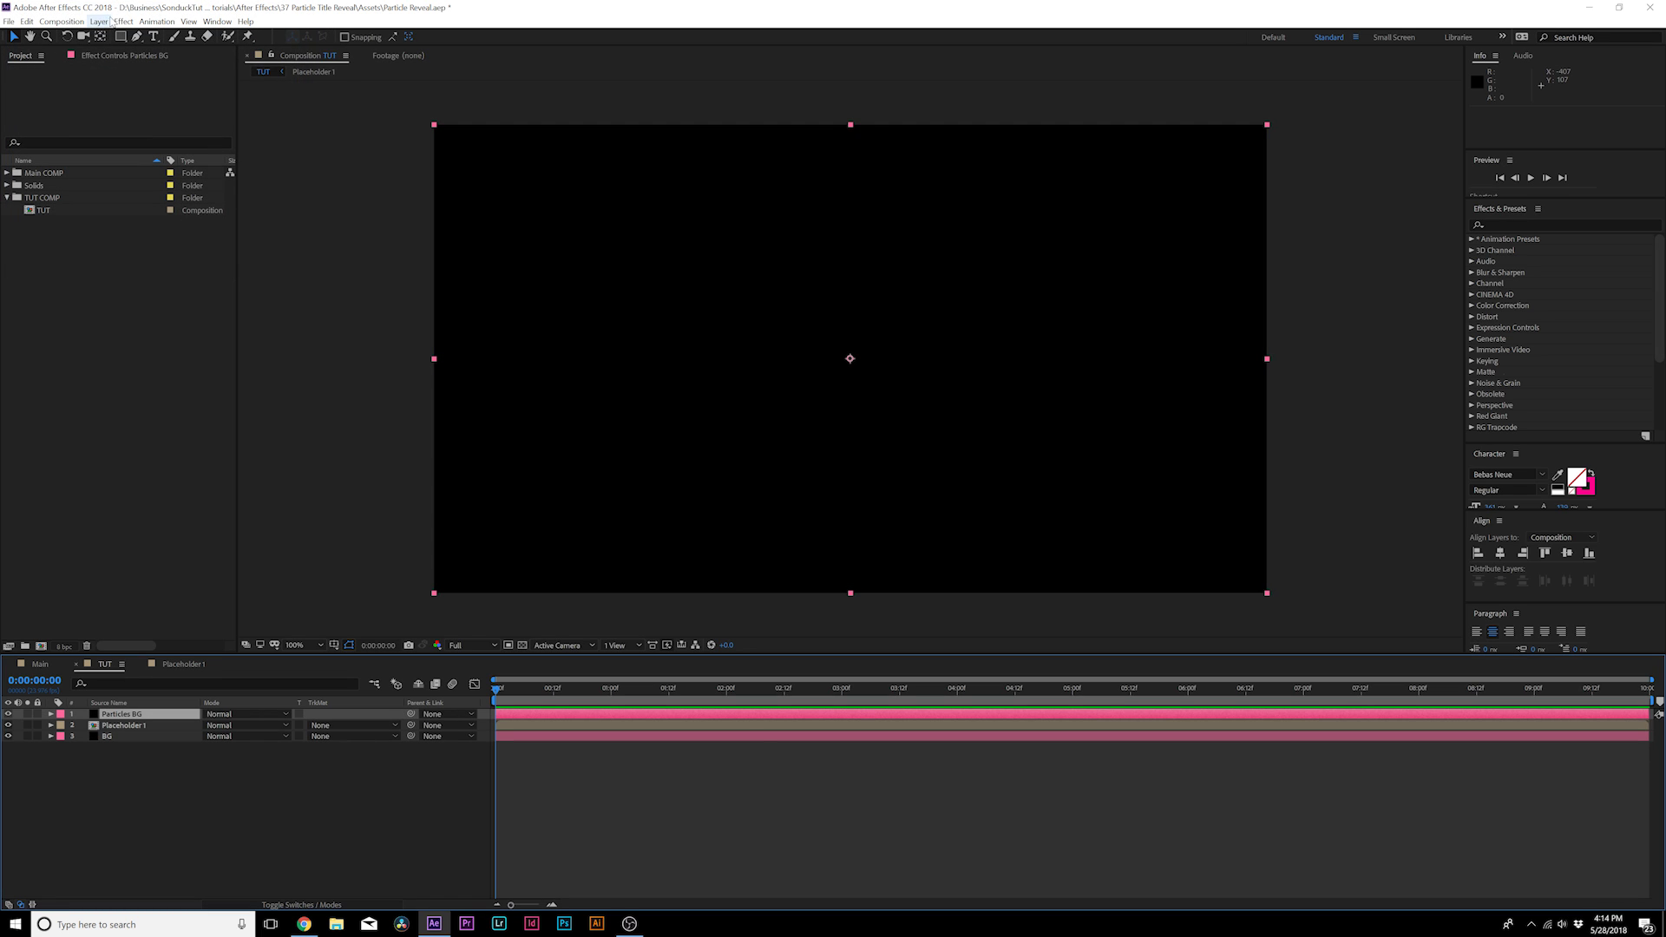
Apply CC Particle World to the Particles BG layer and shift the layer earlier so it starts before the composition begins
{"action": "left_click", "coordinate": [123, 21]}
{"action": "mouse_move", "coordinate": [174, 321]}
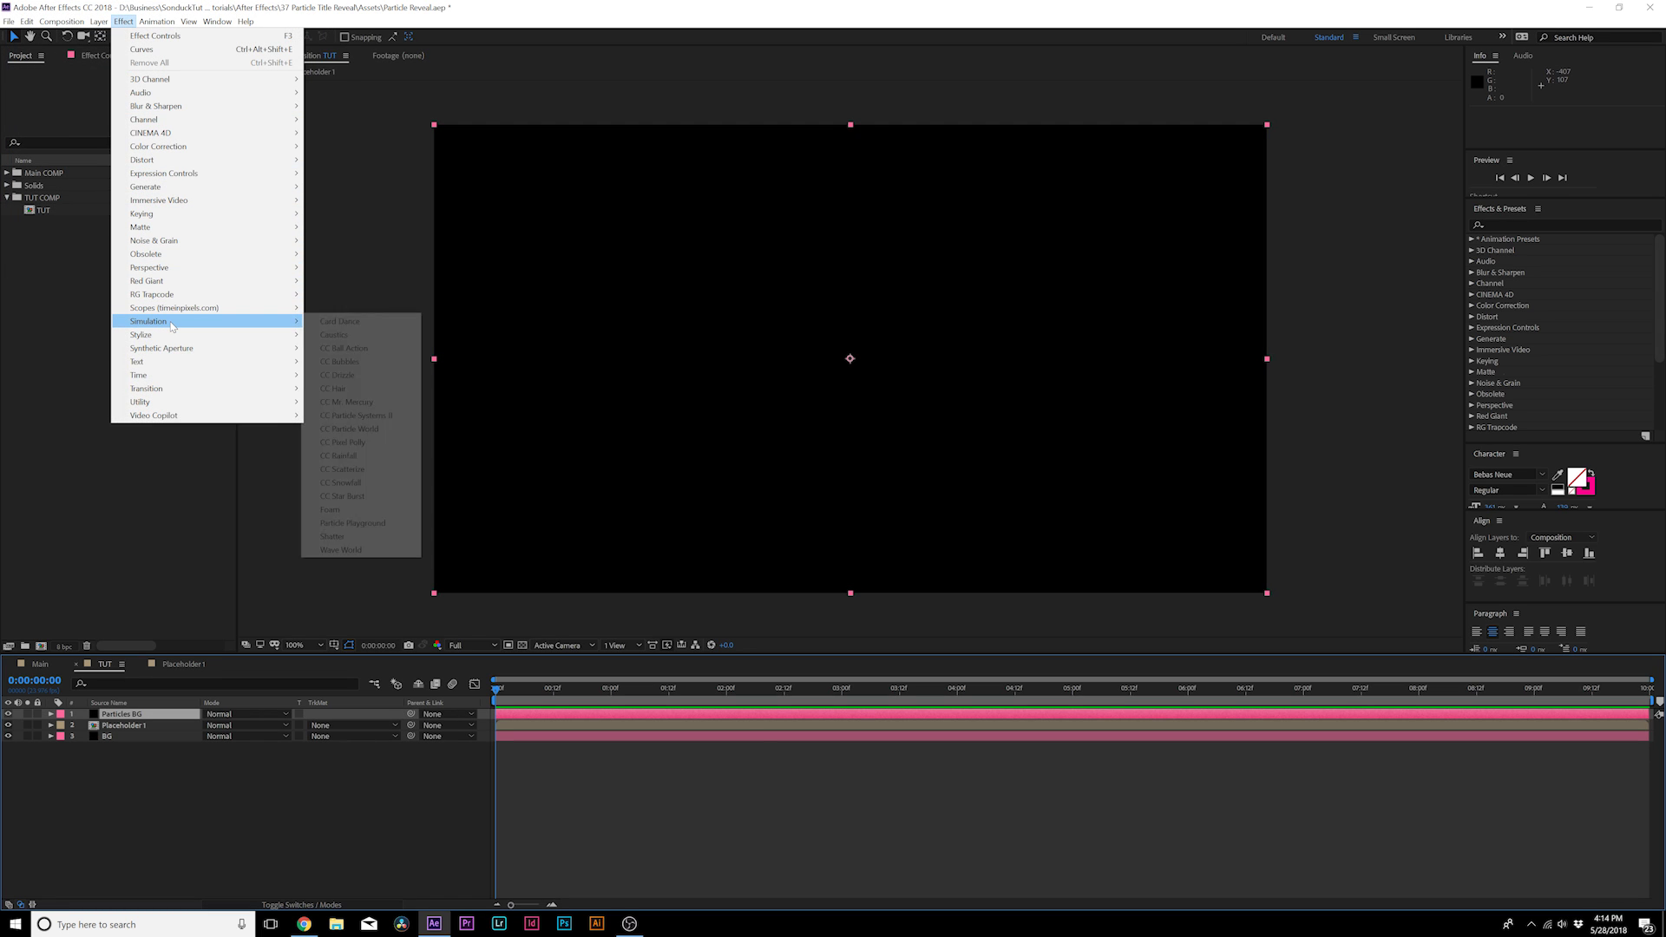
{"action": "left_click", "coordinate": [364, 428]}
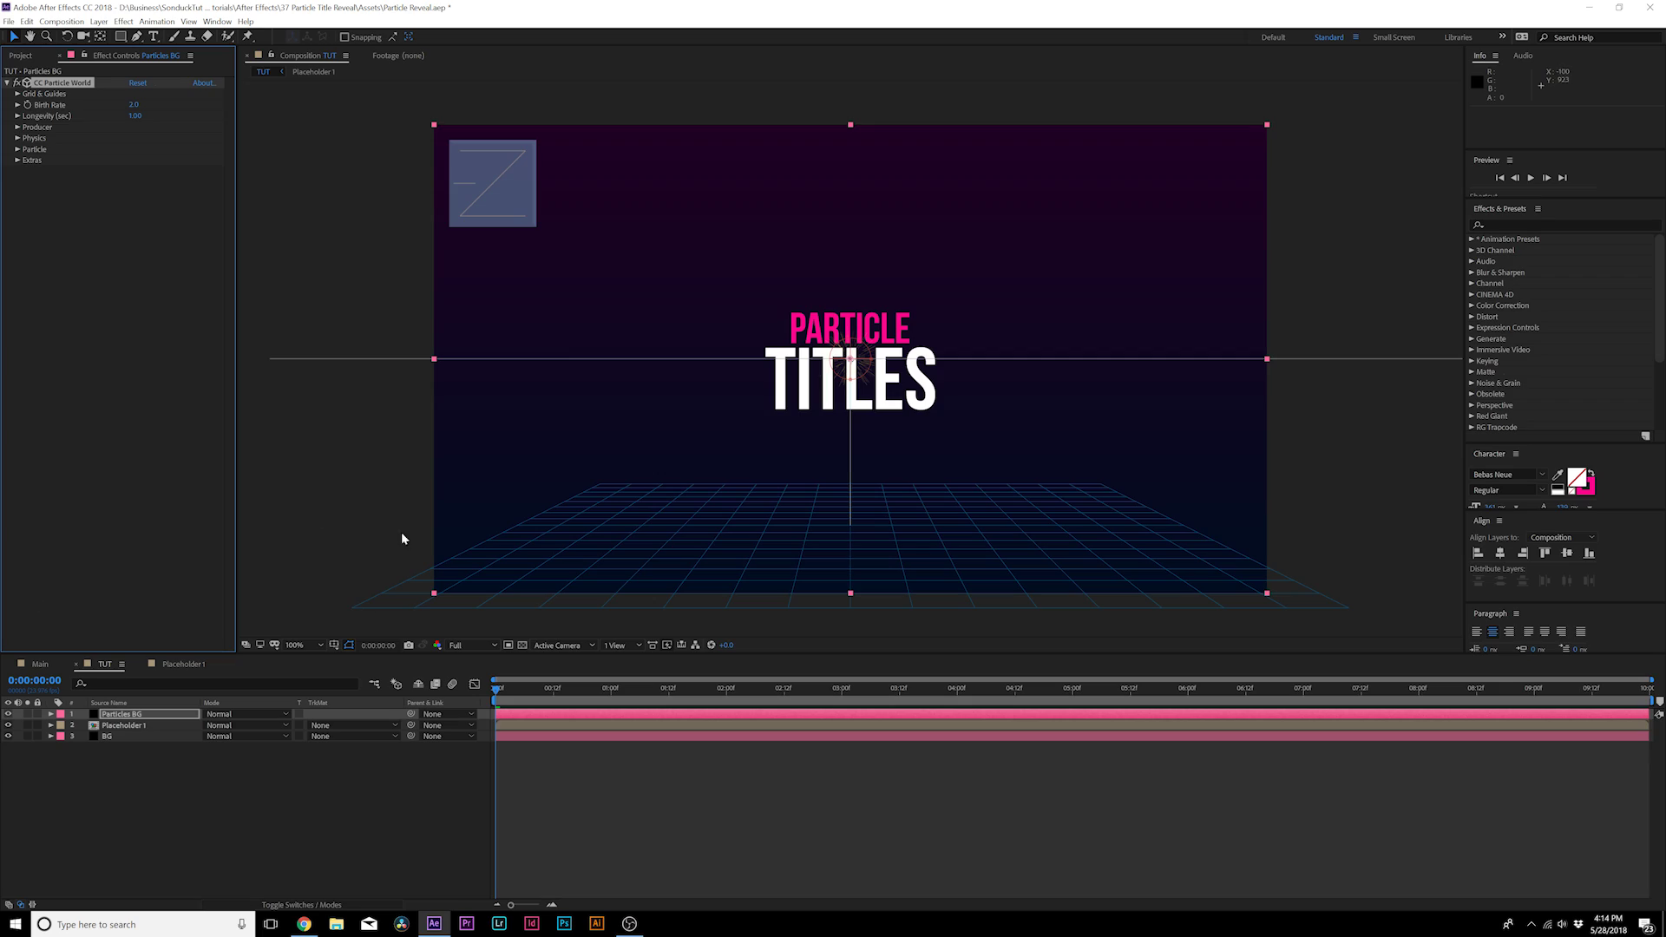
{"action": "left_click_drag", "start_coordinate": [554, 717], "coordinate": [387, 719]}
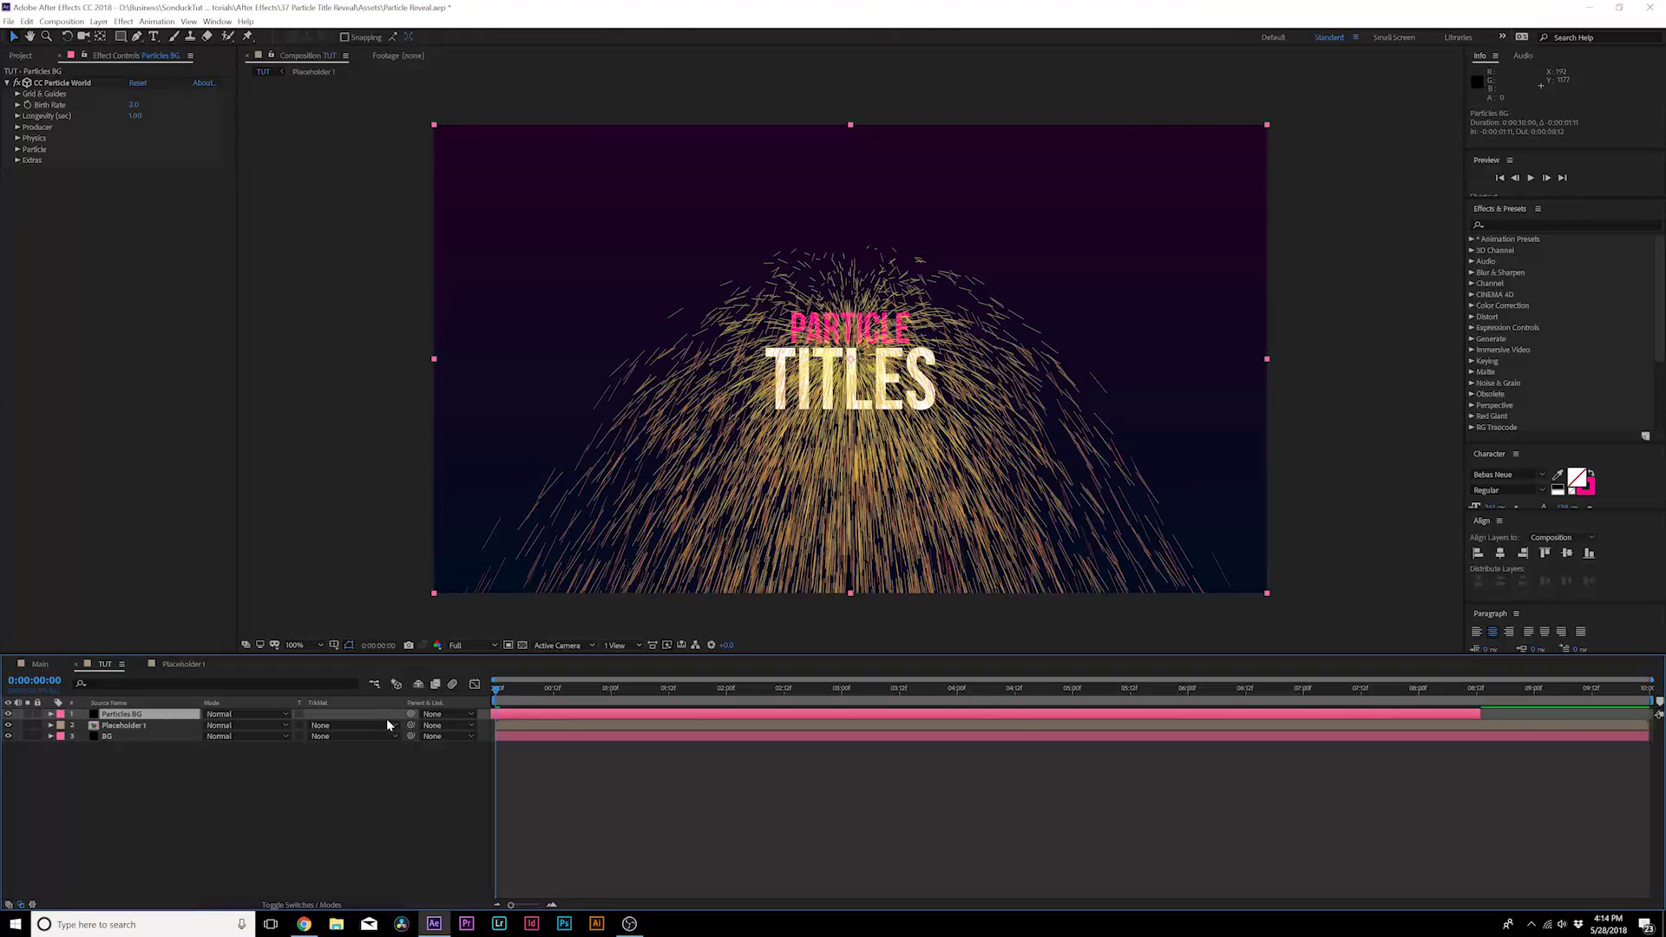
{"action": "left_click_drag", "start_coordinate": [501, 689], "coordinate": [455, 694]}
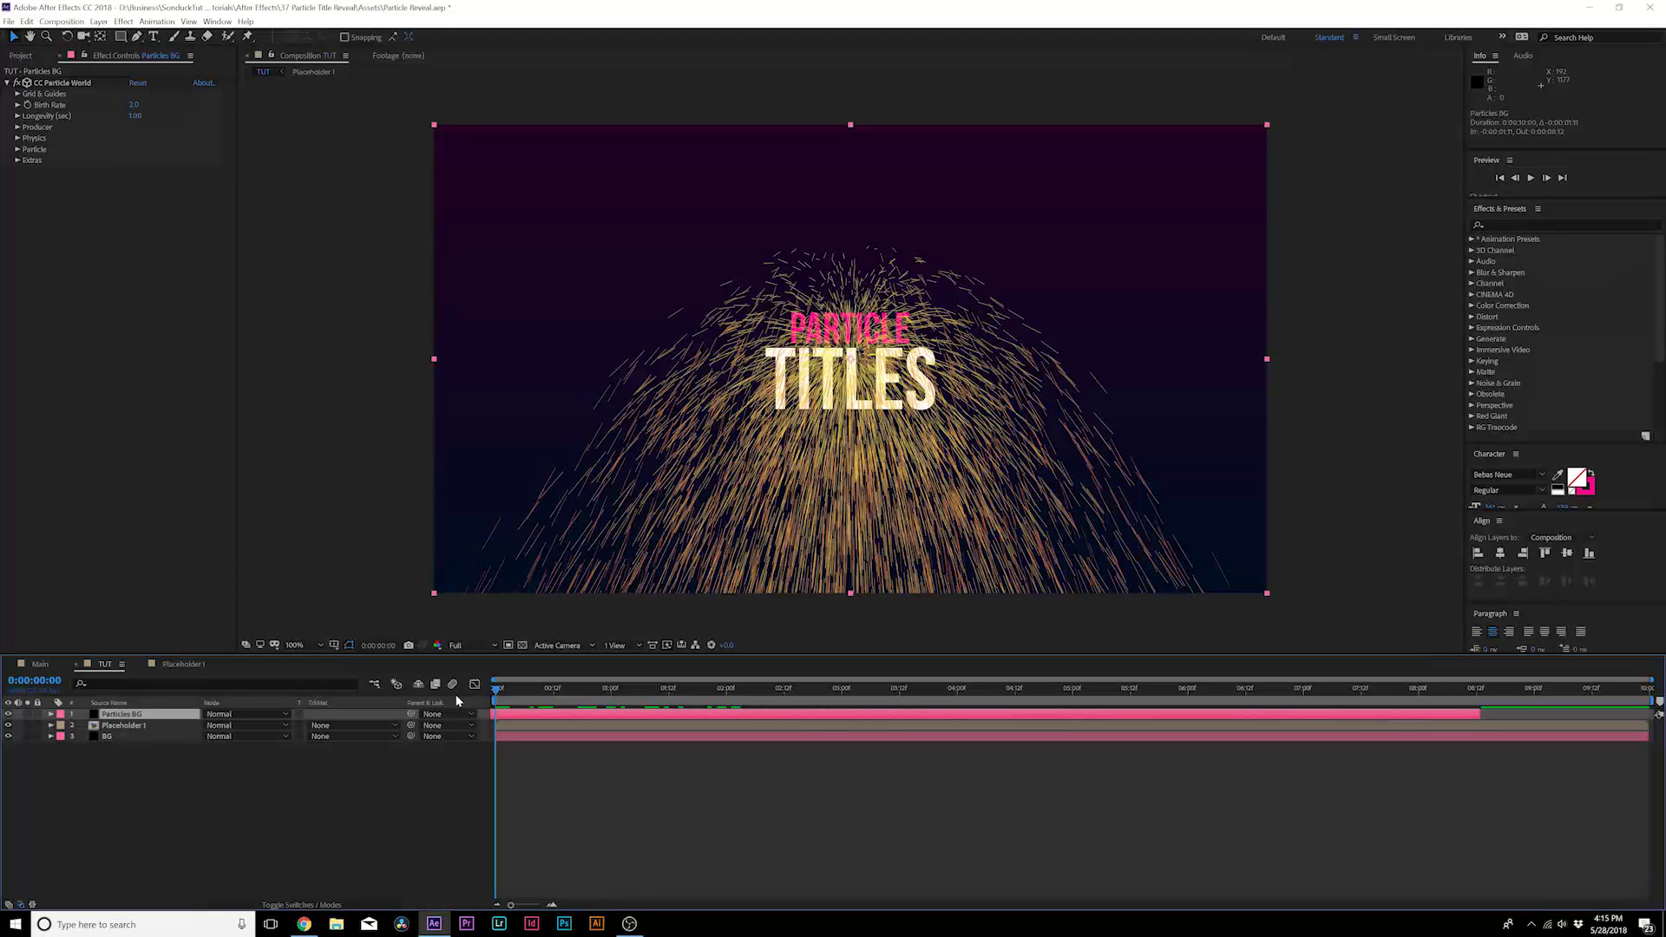
Try the Faded Sphere, Shaded Sphere and Bubble particle types in CC Particle World
{"action": "left_click", "coordinate": [19, 153]}
{"action": "left_click", "coordinate": [18, 151]}
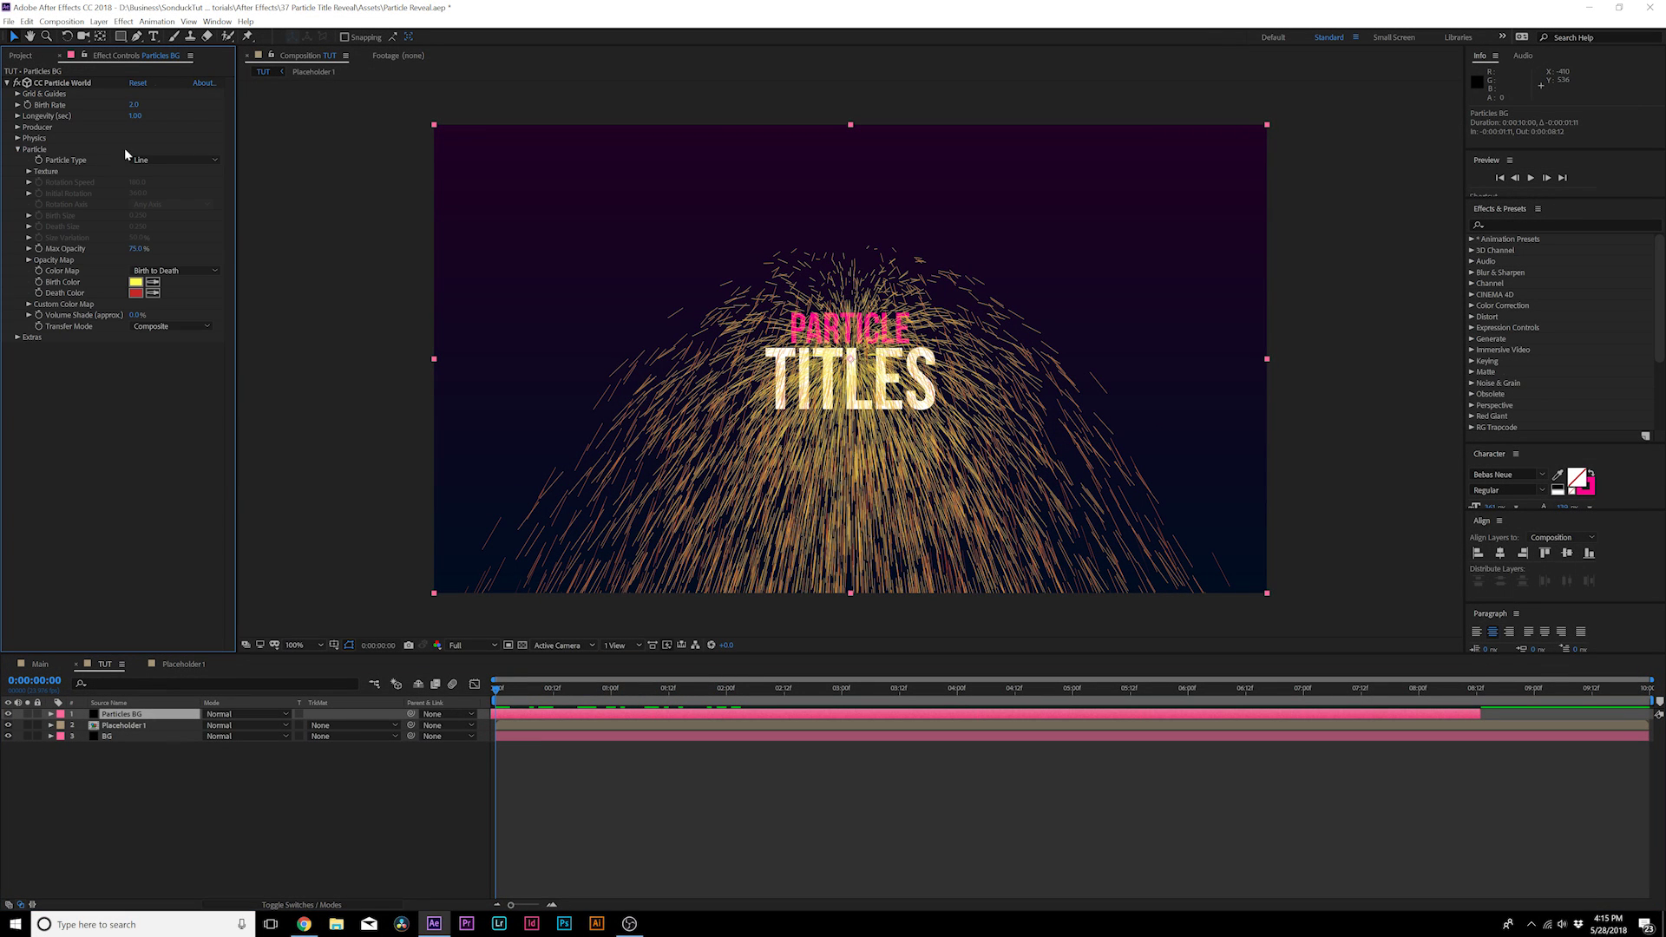
{"action": "left_click", "coordinate": [156, 159]}
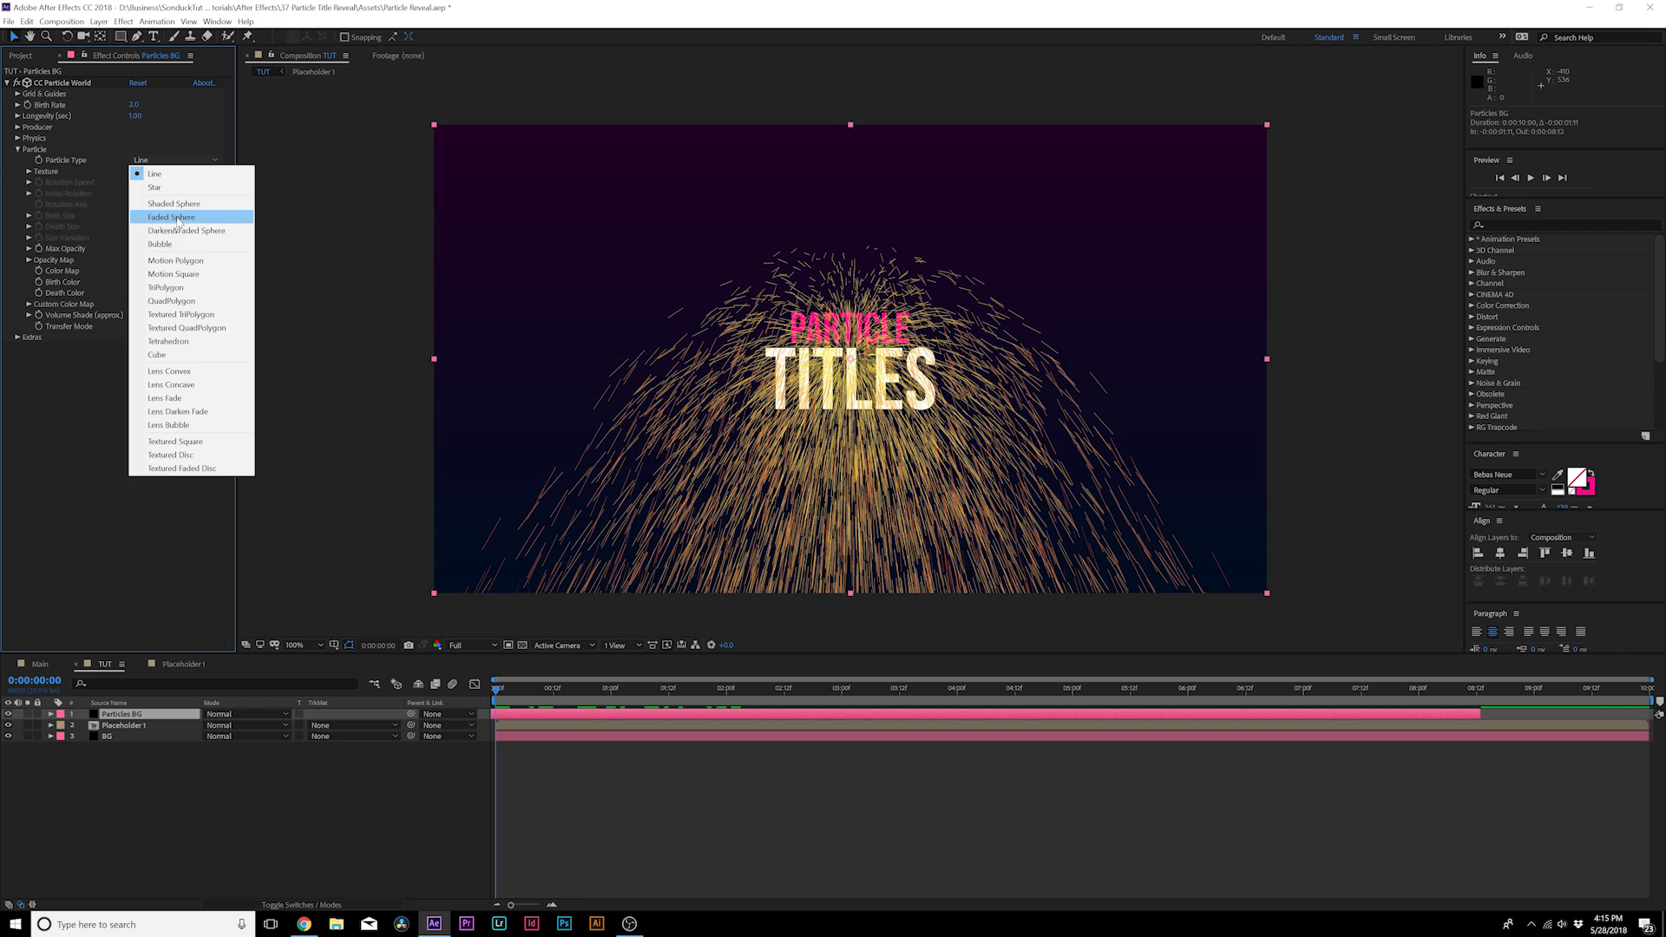
{"action": "left_click", "coordinate": [175, 215]}
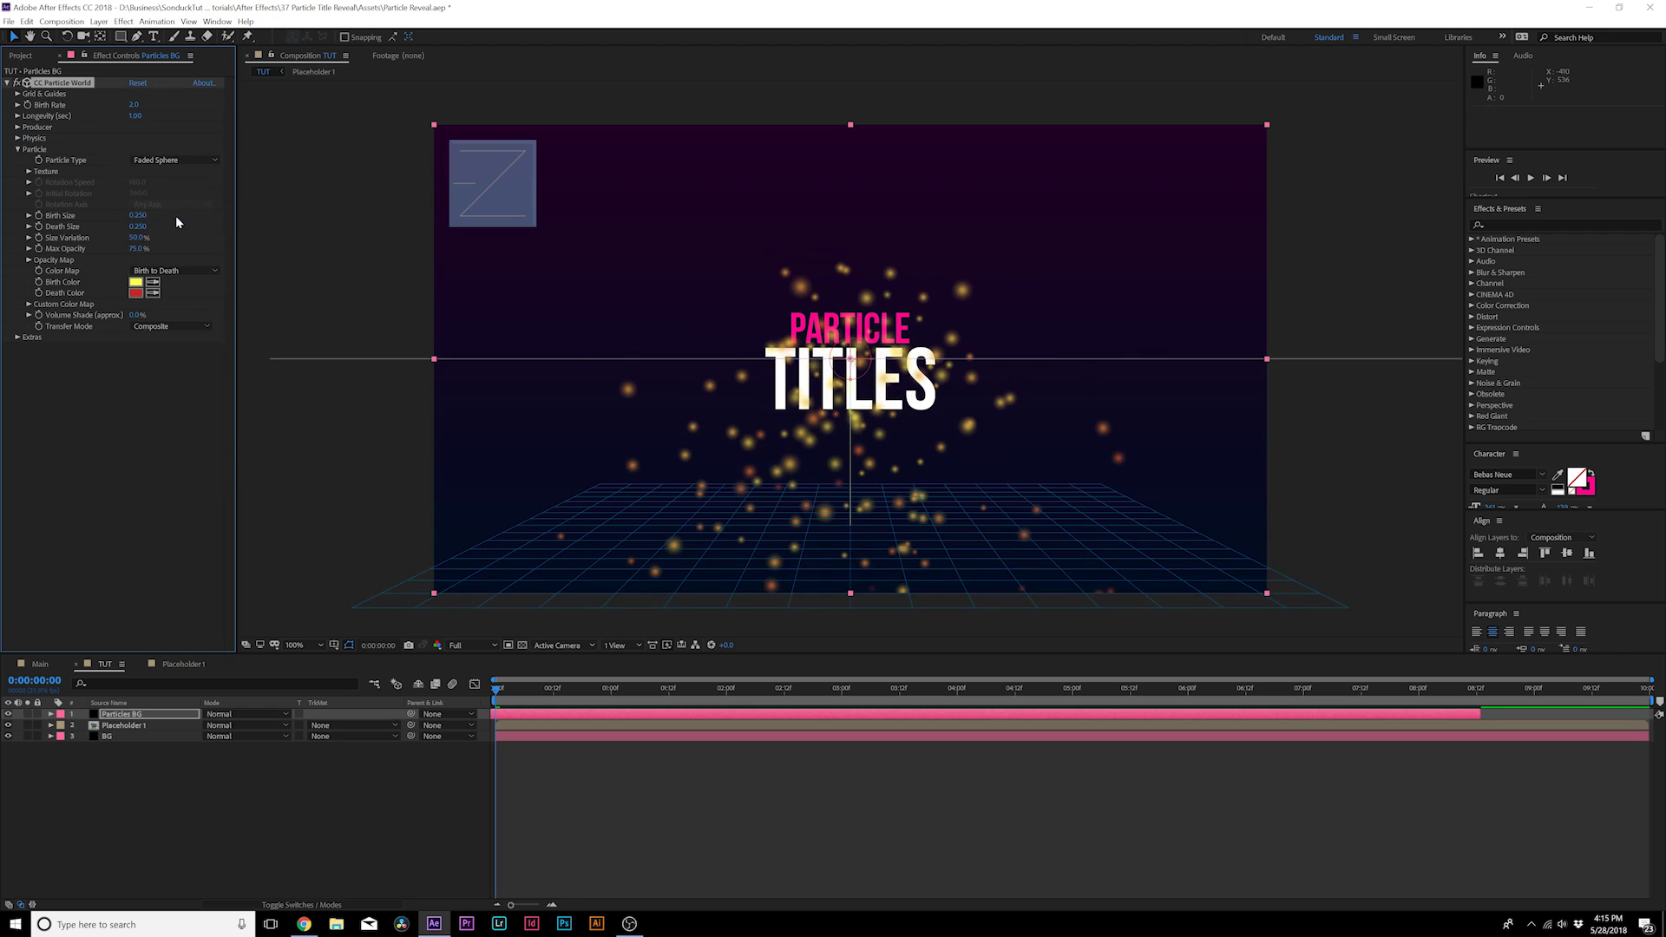
{"action": "left_click", "coordinate": [163, 159]}
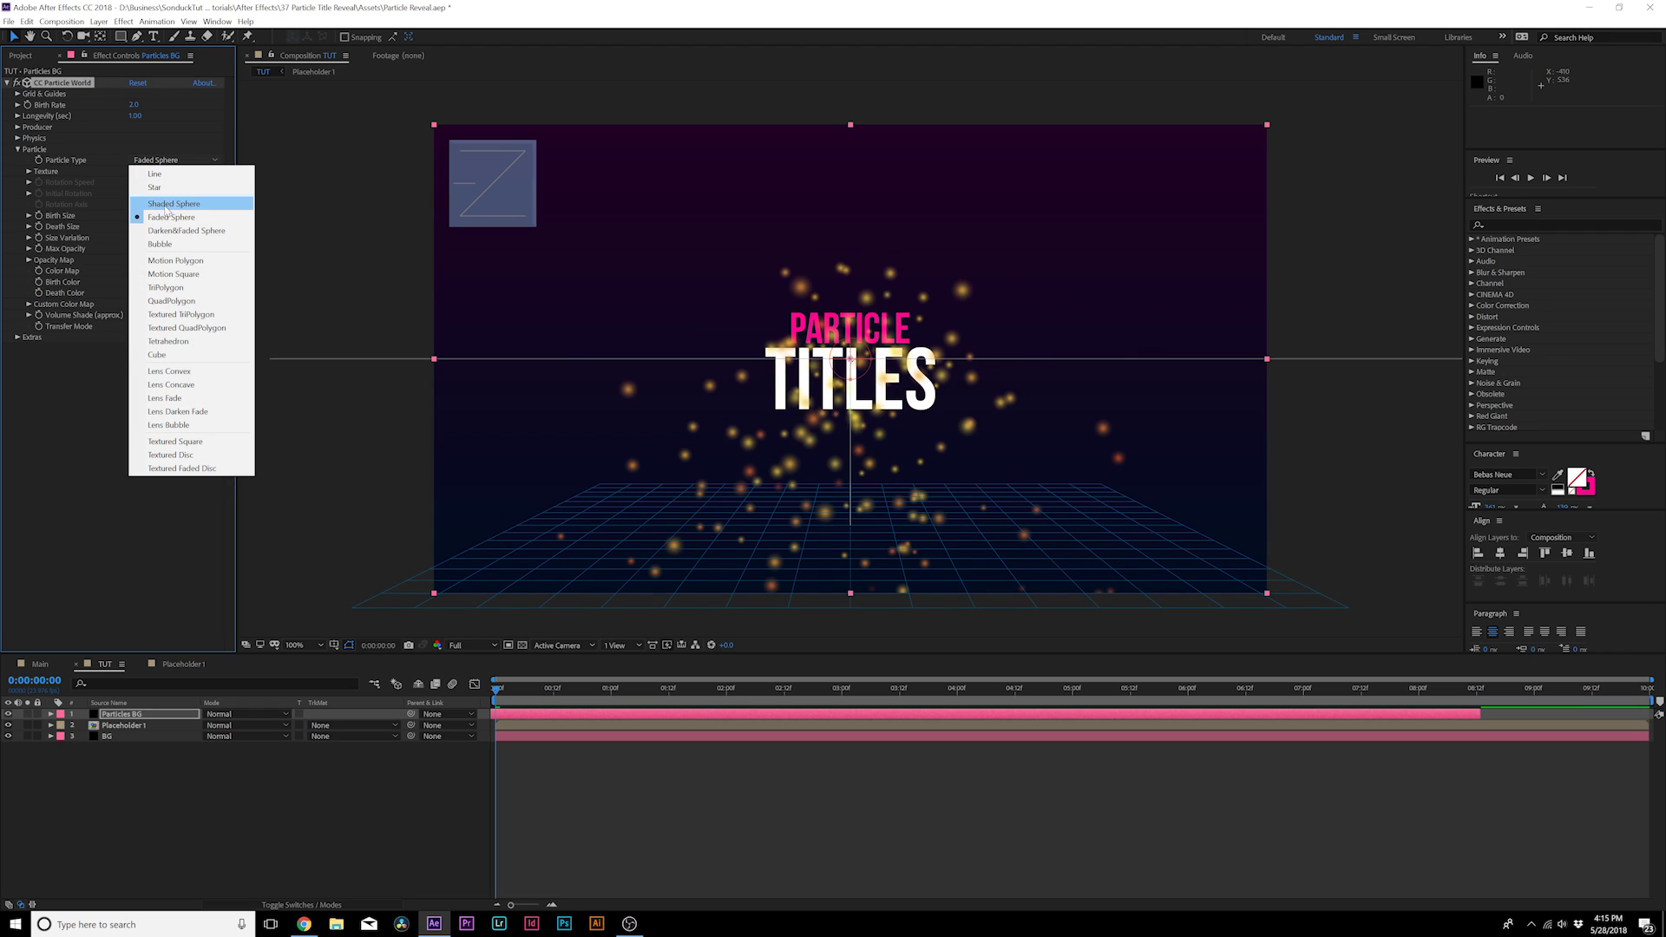
{"action": "left_click", "coordinate": [166, 205]}
{"action": "left_click", "coordinate": [167, 164]}
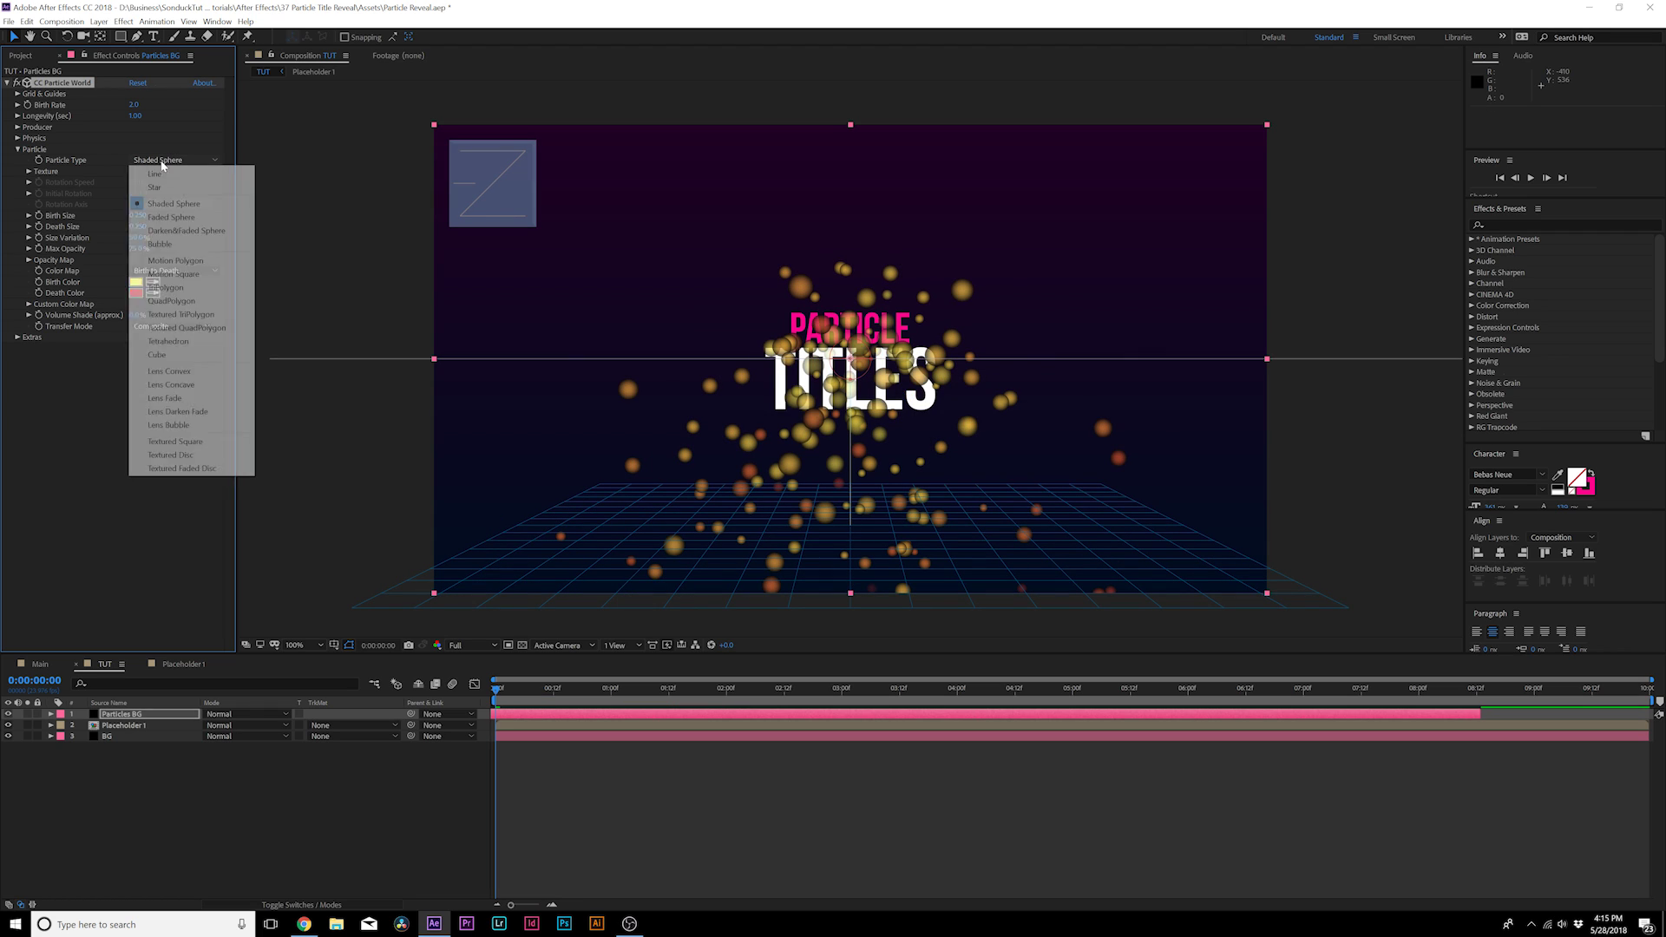
{"action": "left_click", "coordinate": [173, 246]}
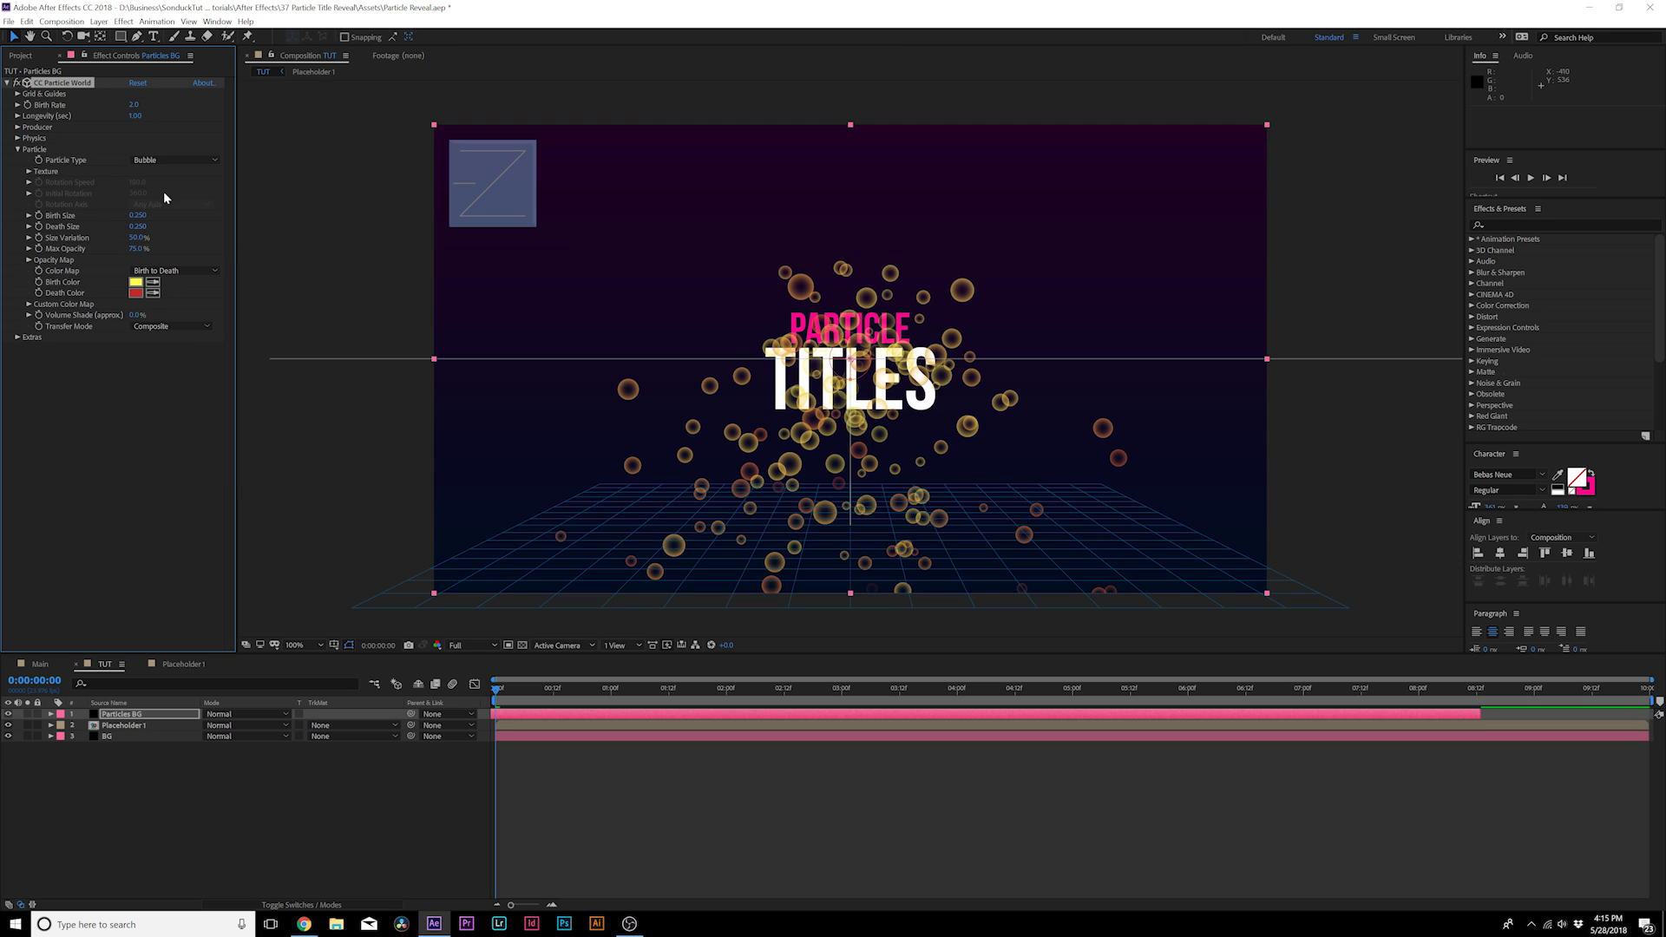
Set the particle type of CC Particle World to Textured QuadPolygon
{"action": "left_click", "coordinate": [156, 161]}
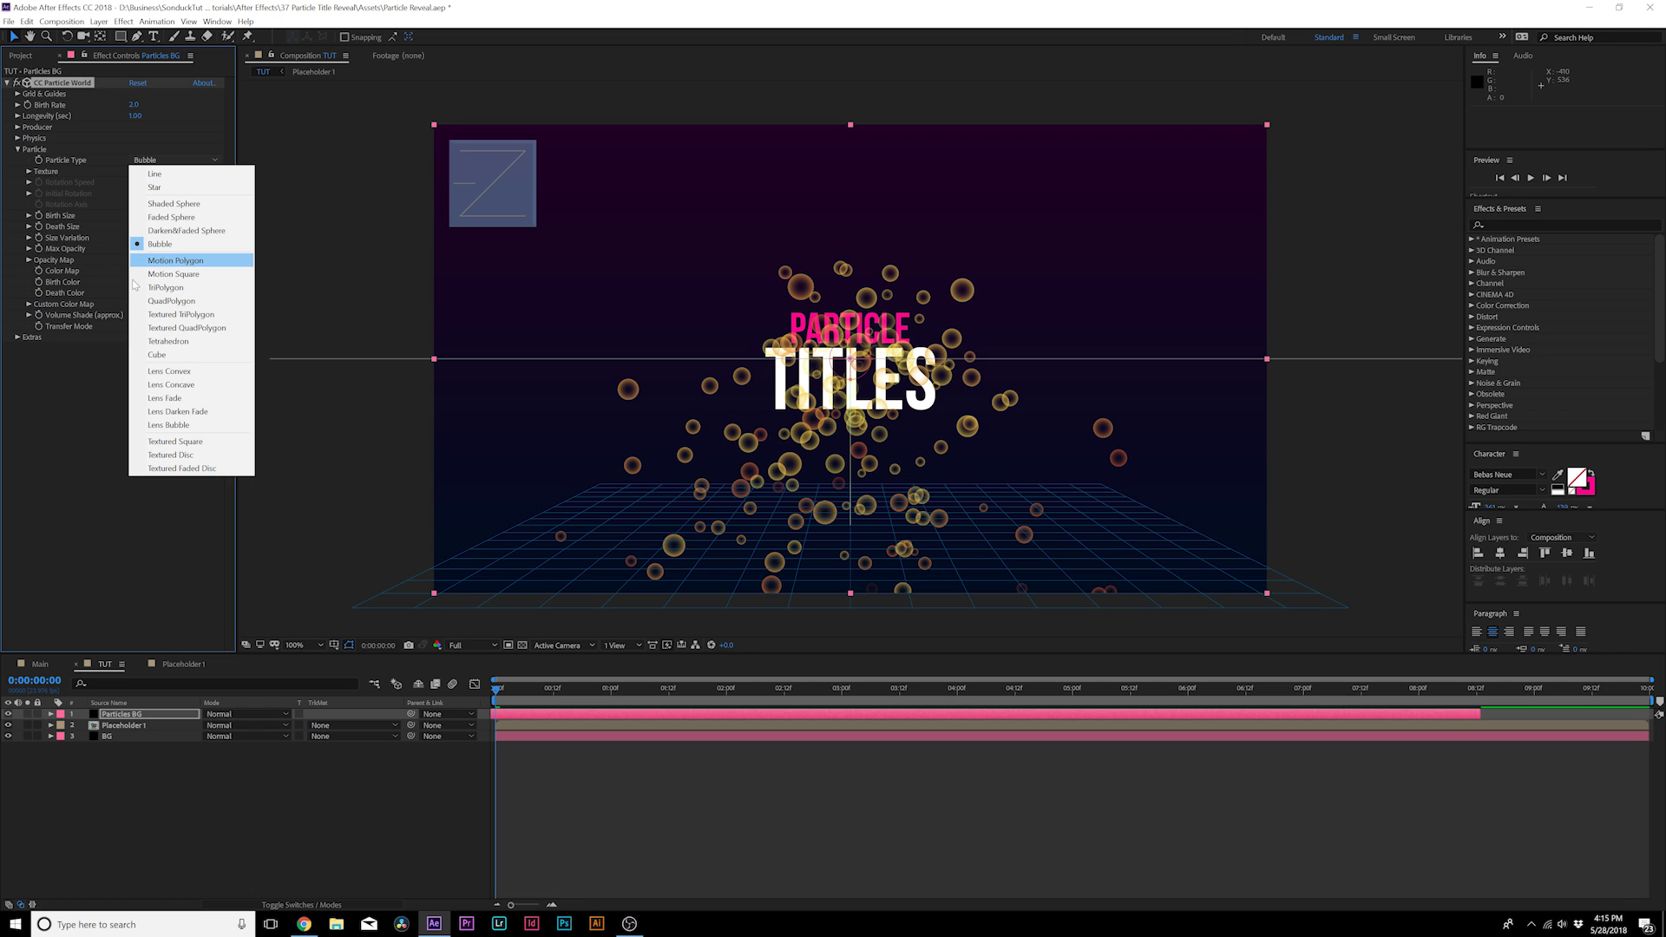
{"action": "left_click", "coordinate": [168, 328]}
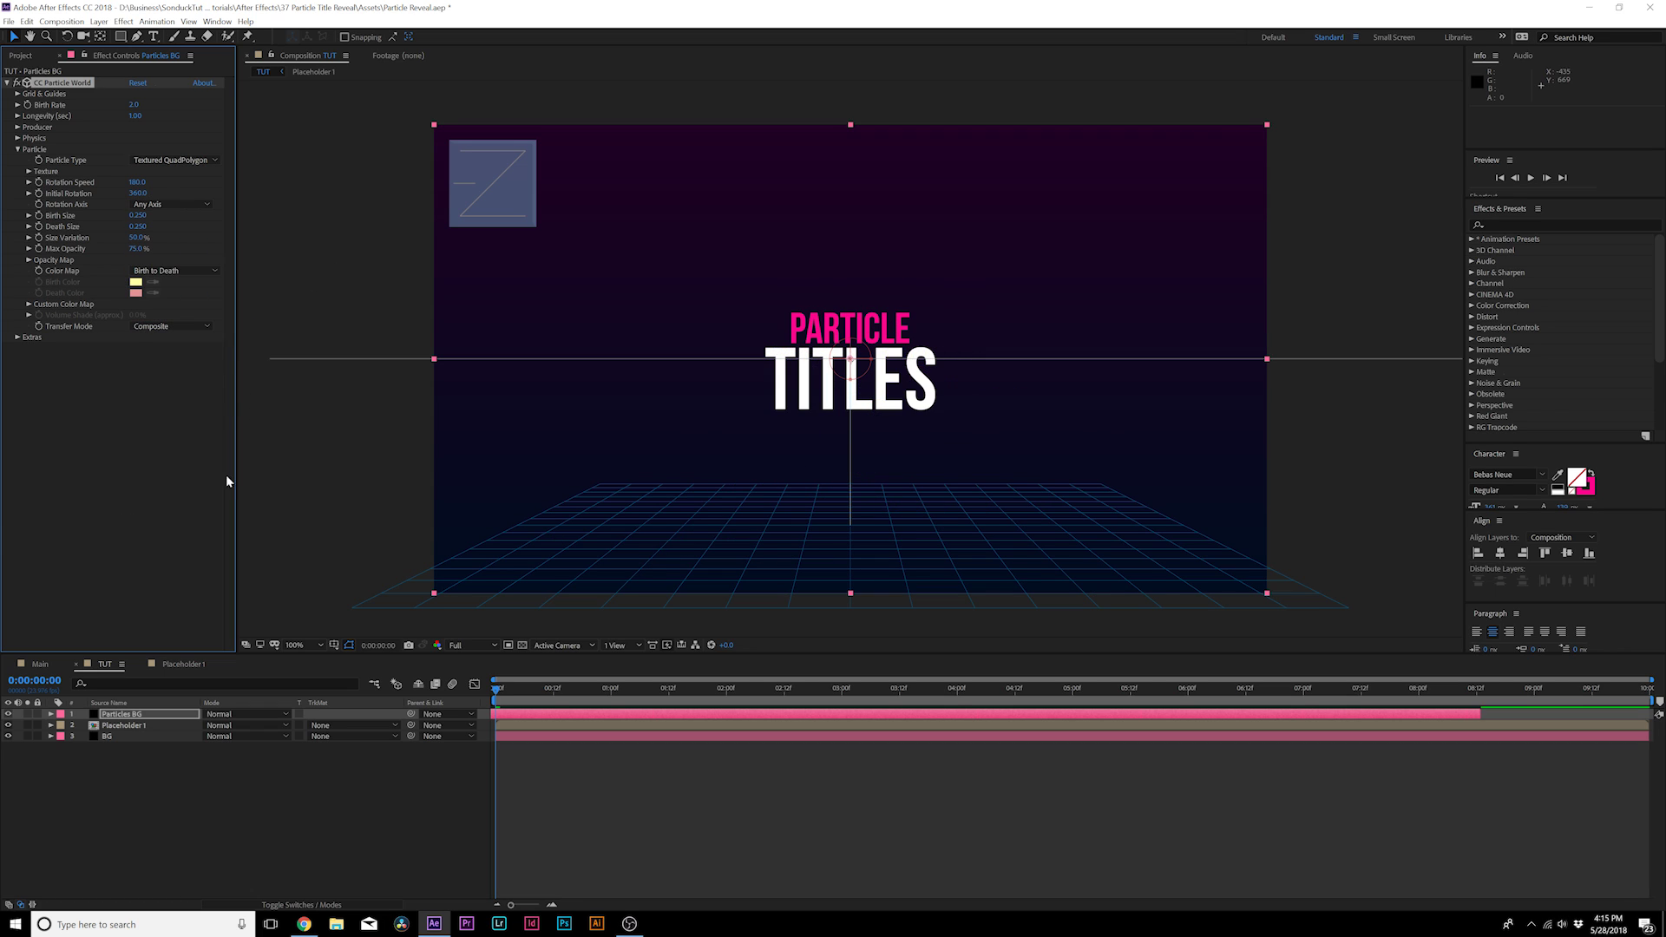
With no layer selected, draw a small circle over the middle of the title with the Ellipse tool
{"action": "left_click", "coordinate": [120, 36]}
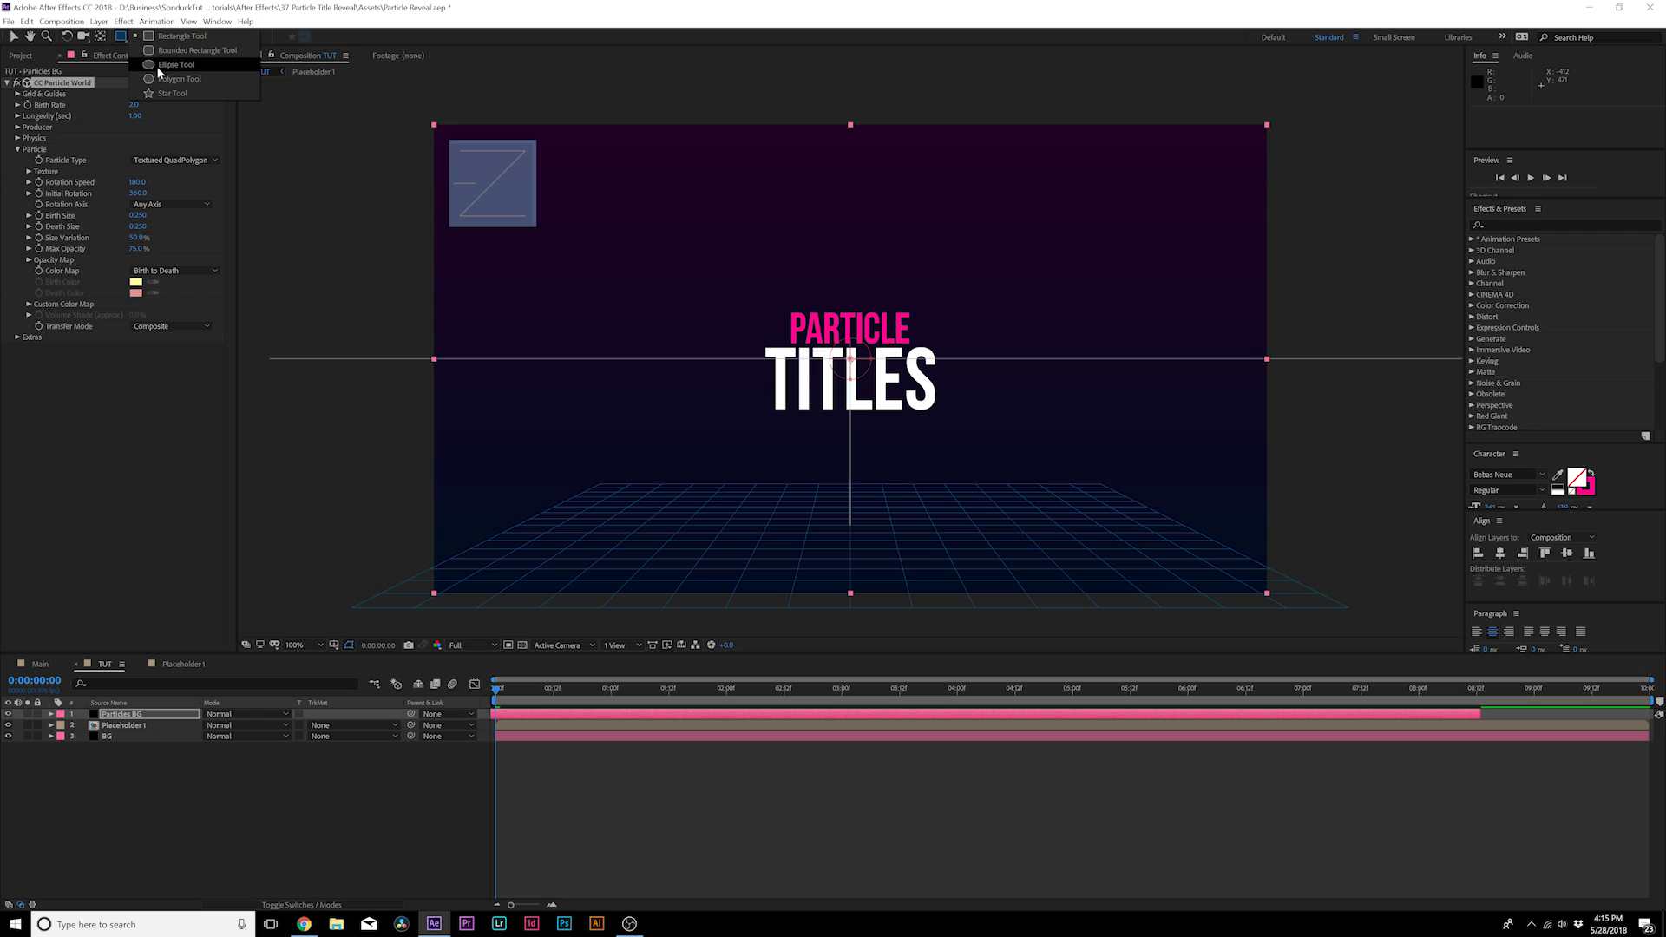
{"action": "left_click", "coordinate": [158, 69]}
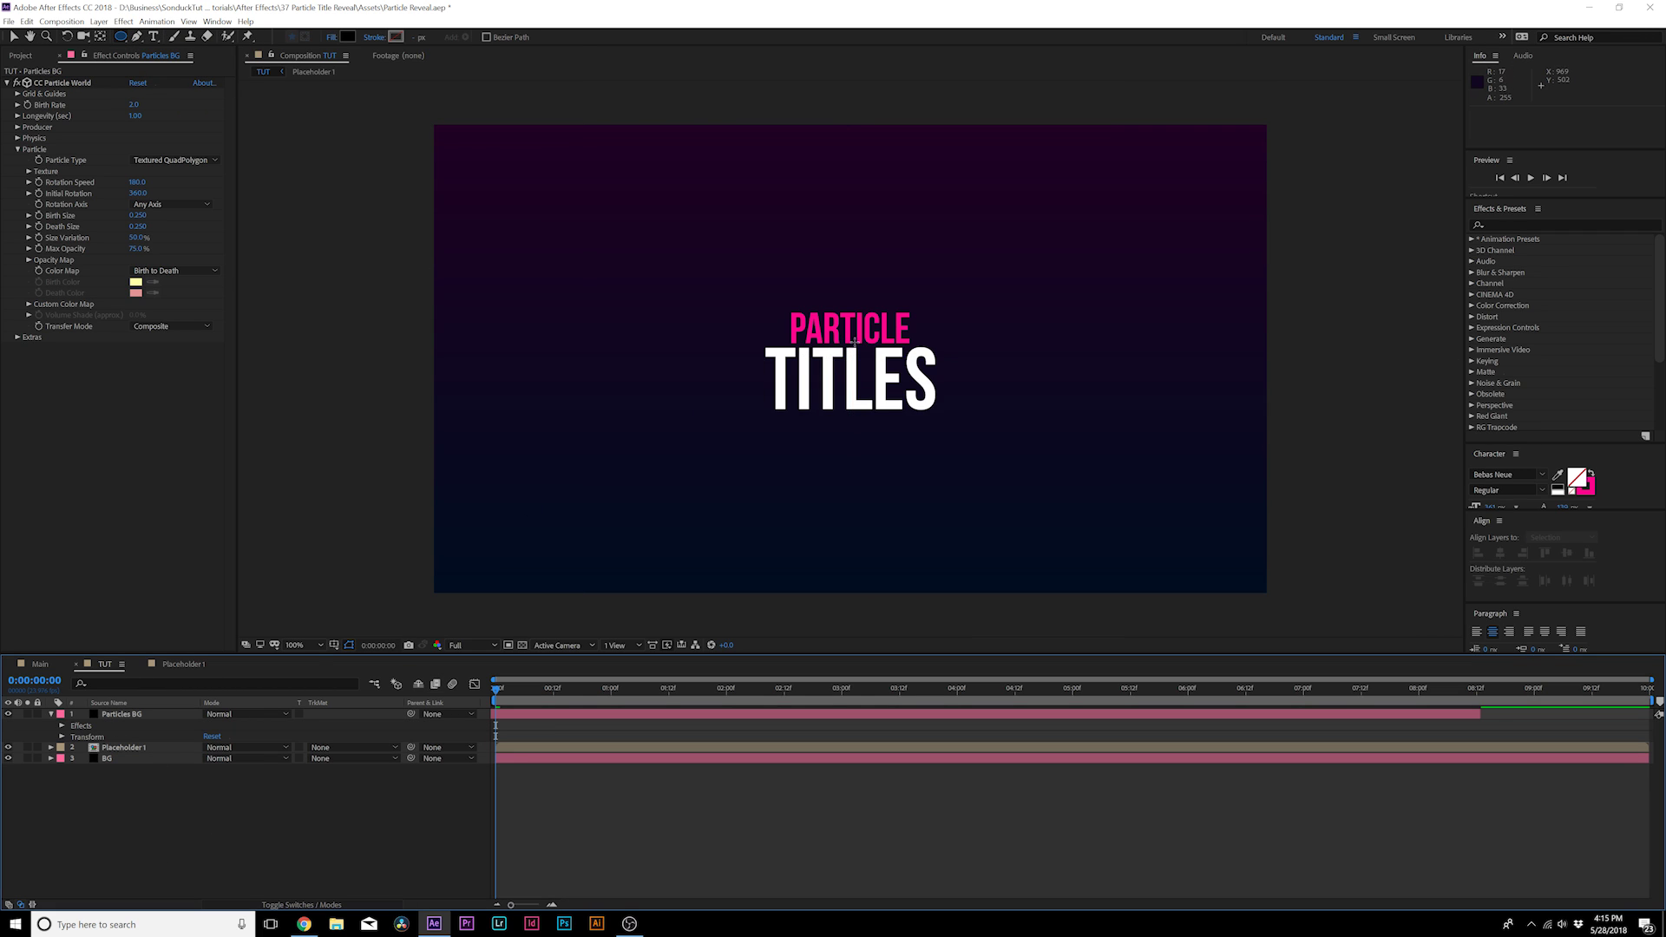
{"action": "left_click_drag", "start_coordinate": [846, 340], "coordinate": [873, 368]}
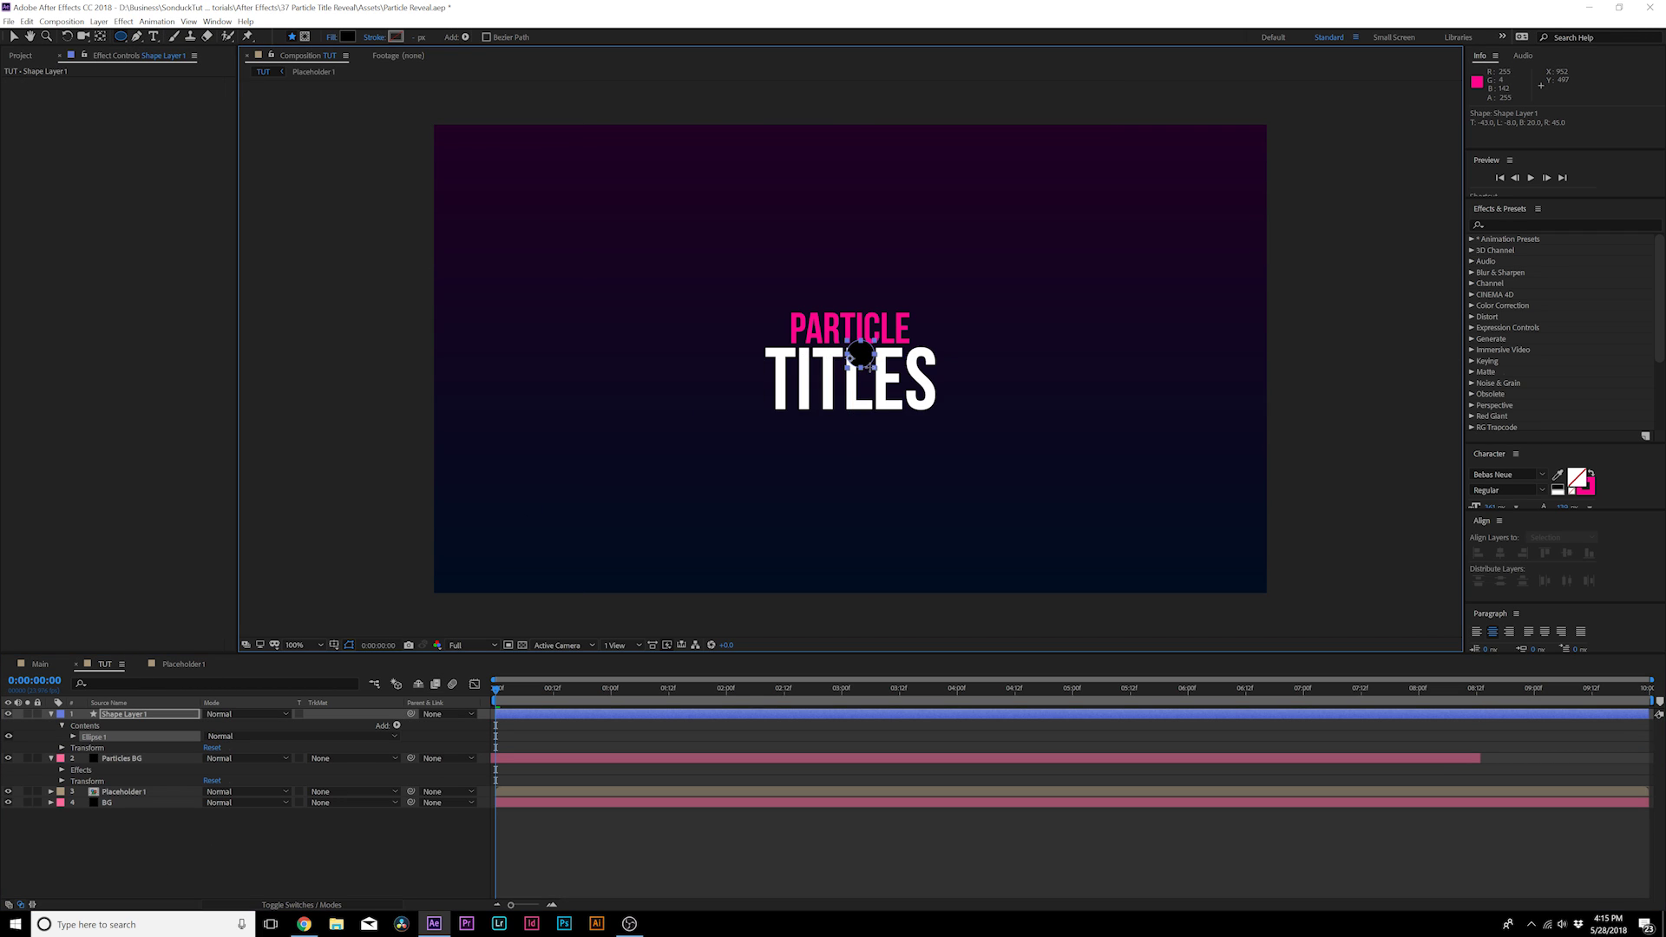
Set the circle's fill color to orange, hex C27015
{"action": "left_click", "coordinate": [345, 39]}
{"action": "left_click", "coordinate": [341, 234]}
{"action": "left_click_drag", "start_coordinate": [374, 277], "coordinate": [393, 353]}
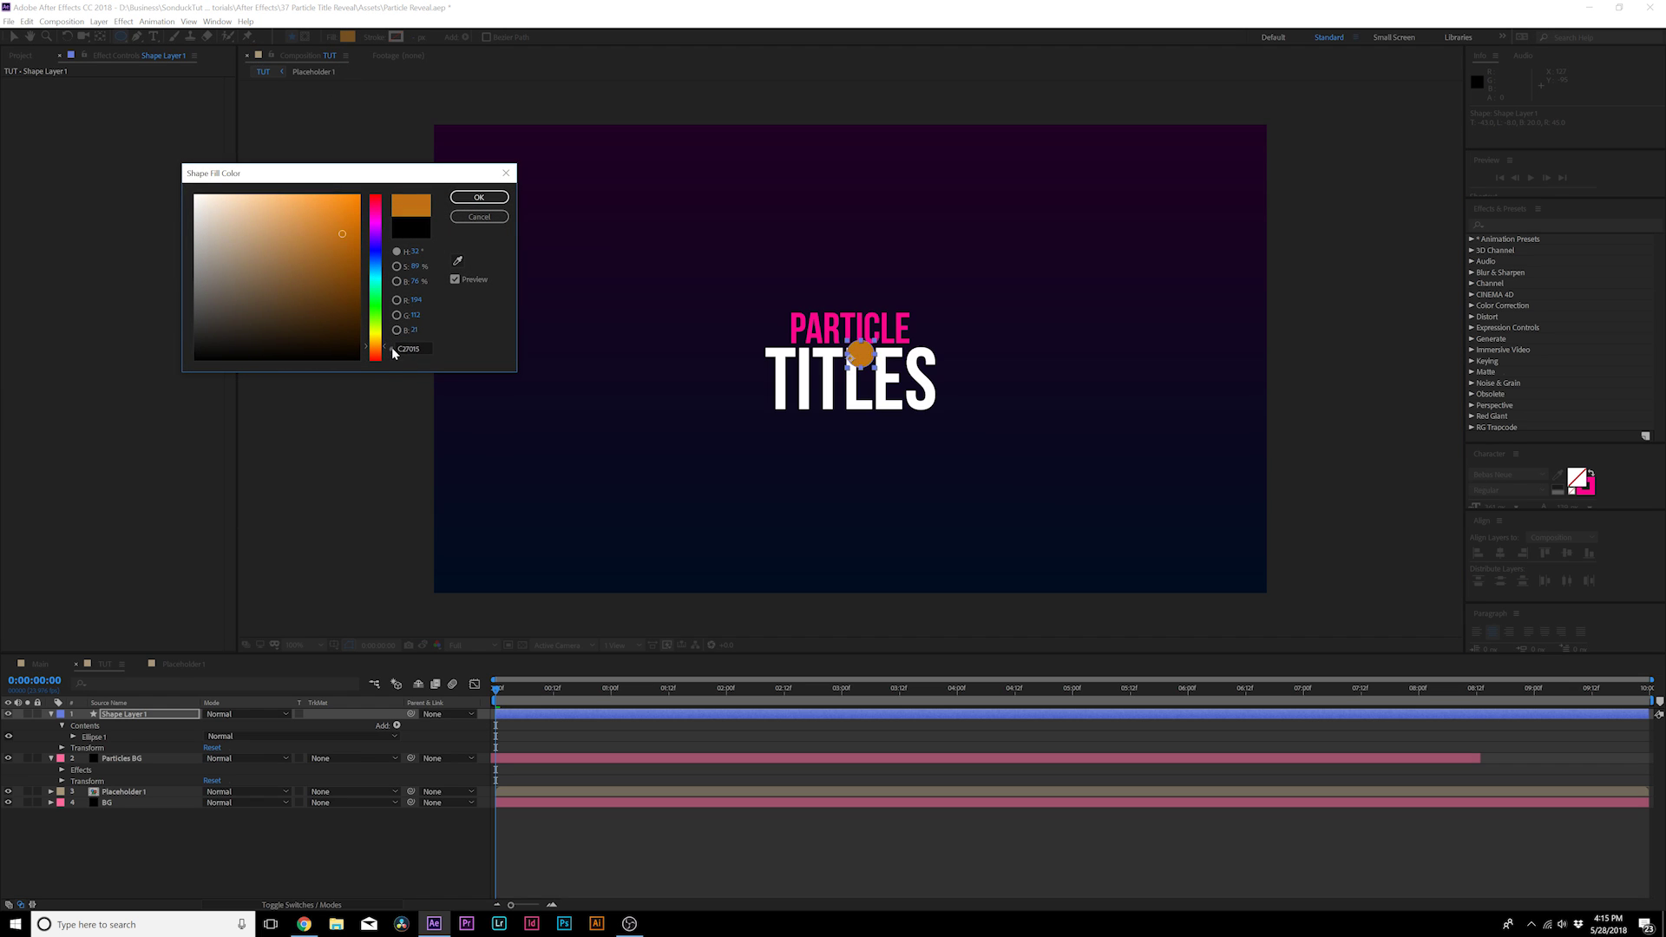
{"action": "left_click", "coordinate": [479, 197]}
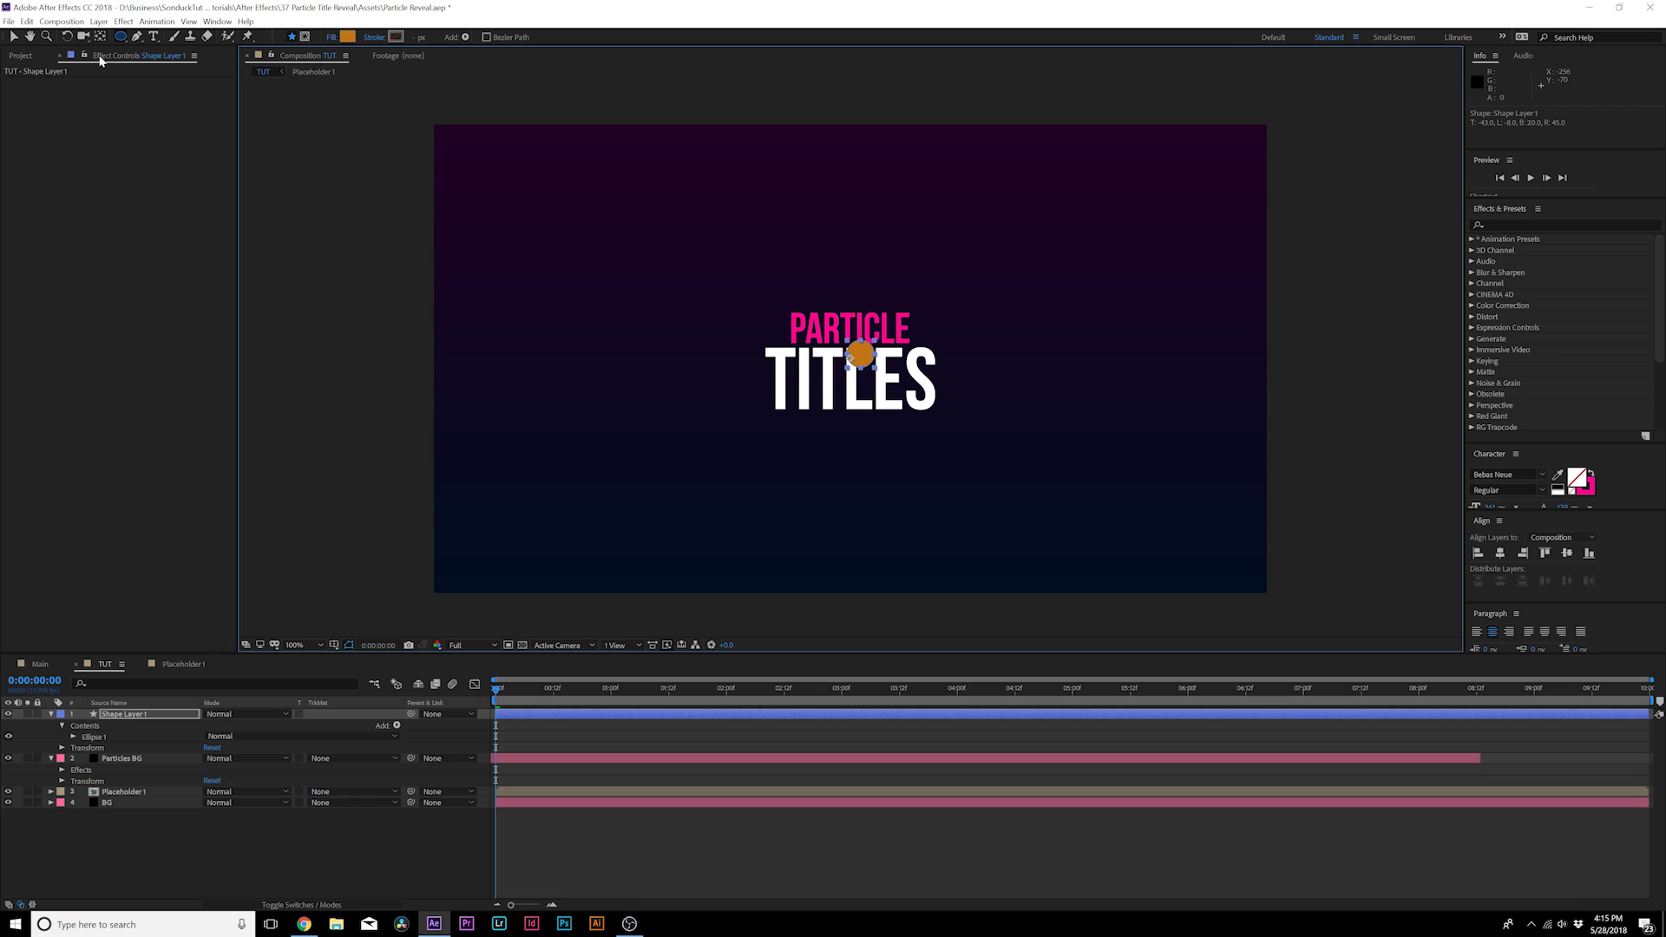
Center the circle horizontally and vertically in the composition and return to the Selection tool
{"action": "left_click", "coordinate": [1501, 555]}
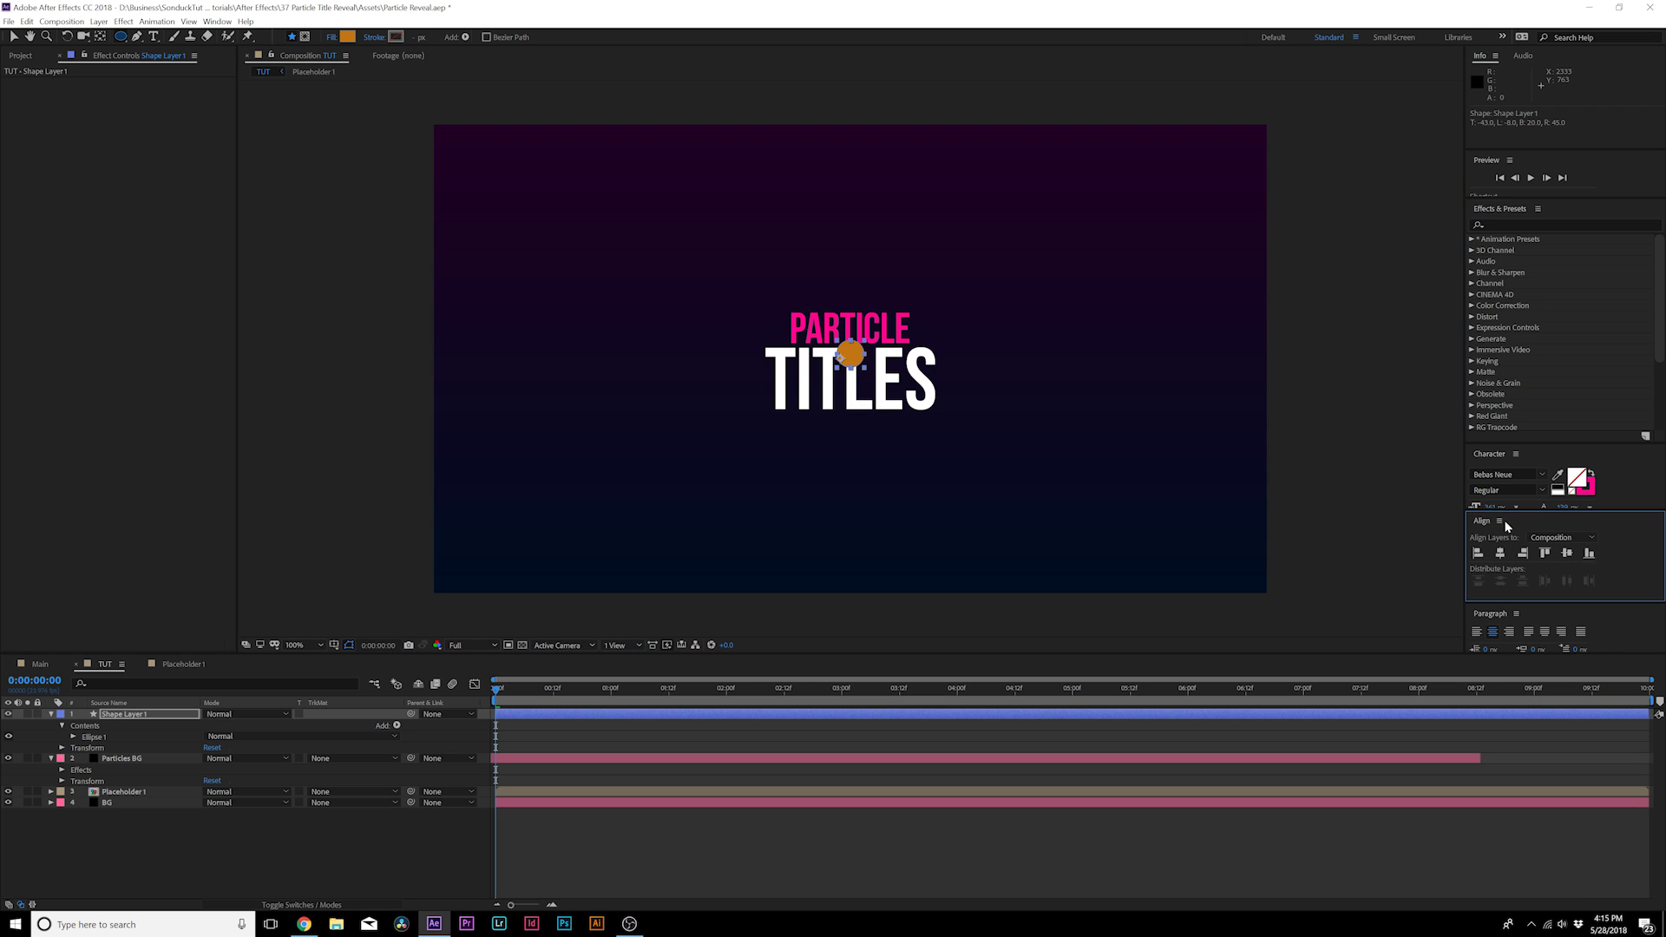
{"action": "left_click", "coordinate": [1568, 557]}
{"action": "left_click", "coordinate": [217, 21]}
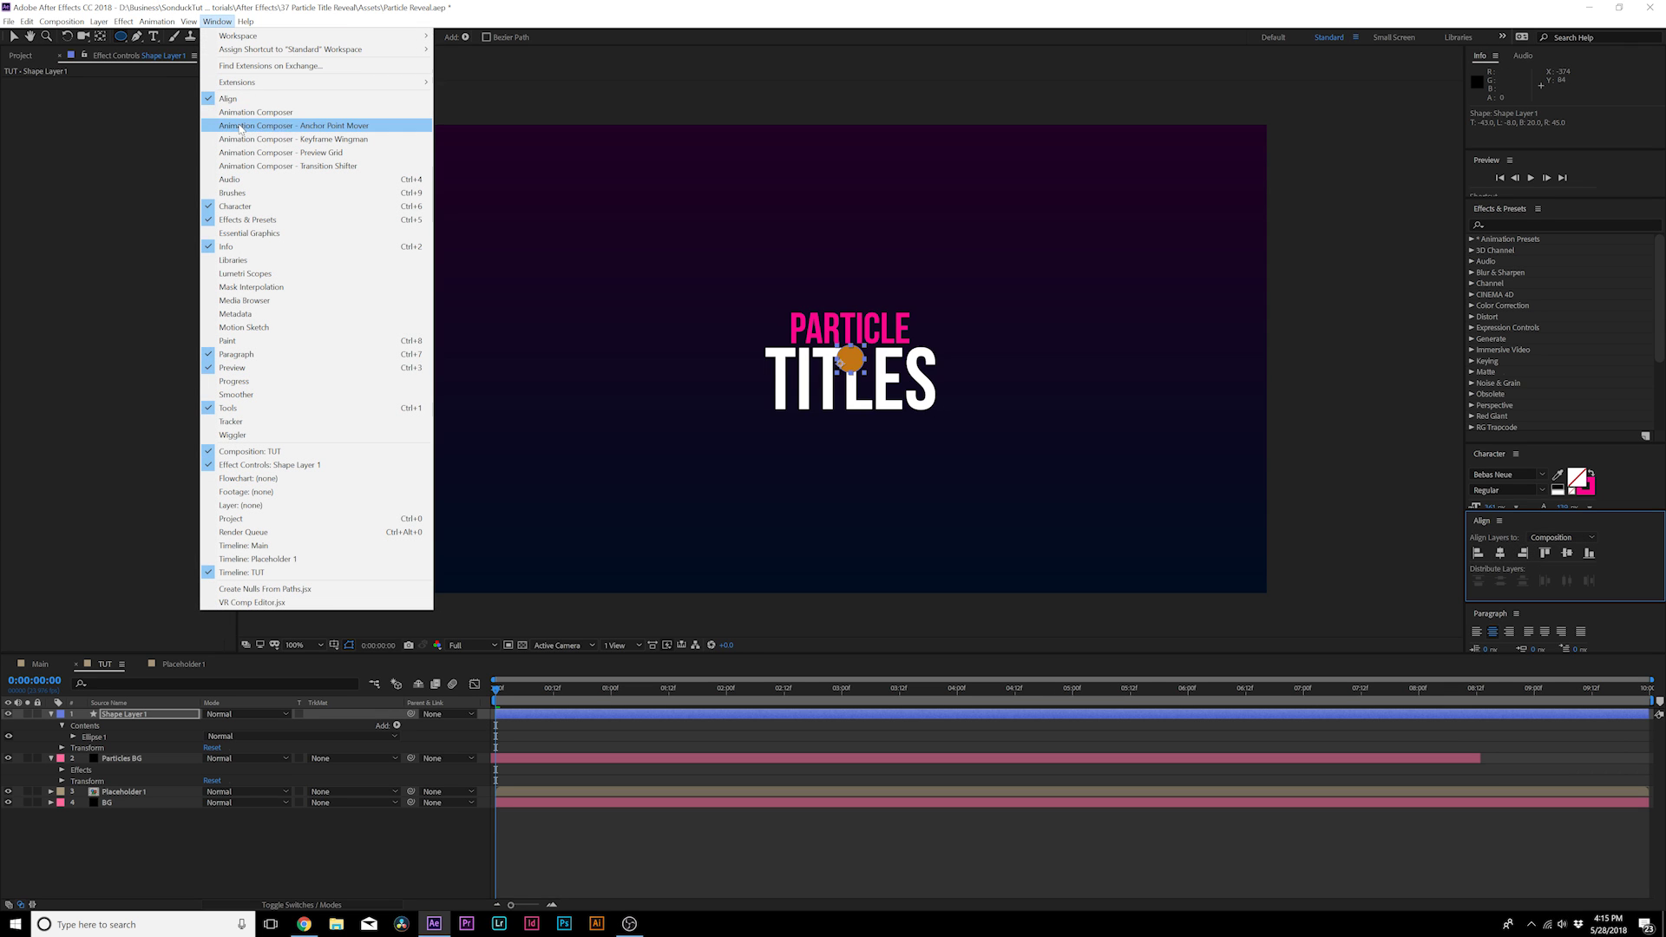
{"action": "left_click", "coordinate": [139, 139]}
{"action": "key", "text": "v"}
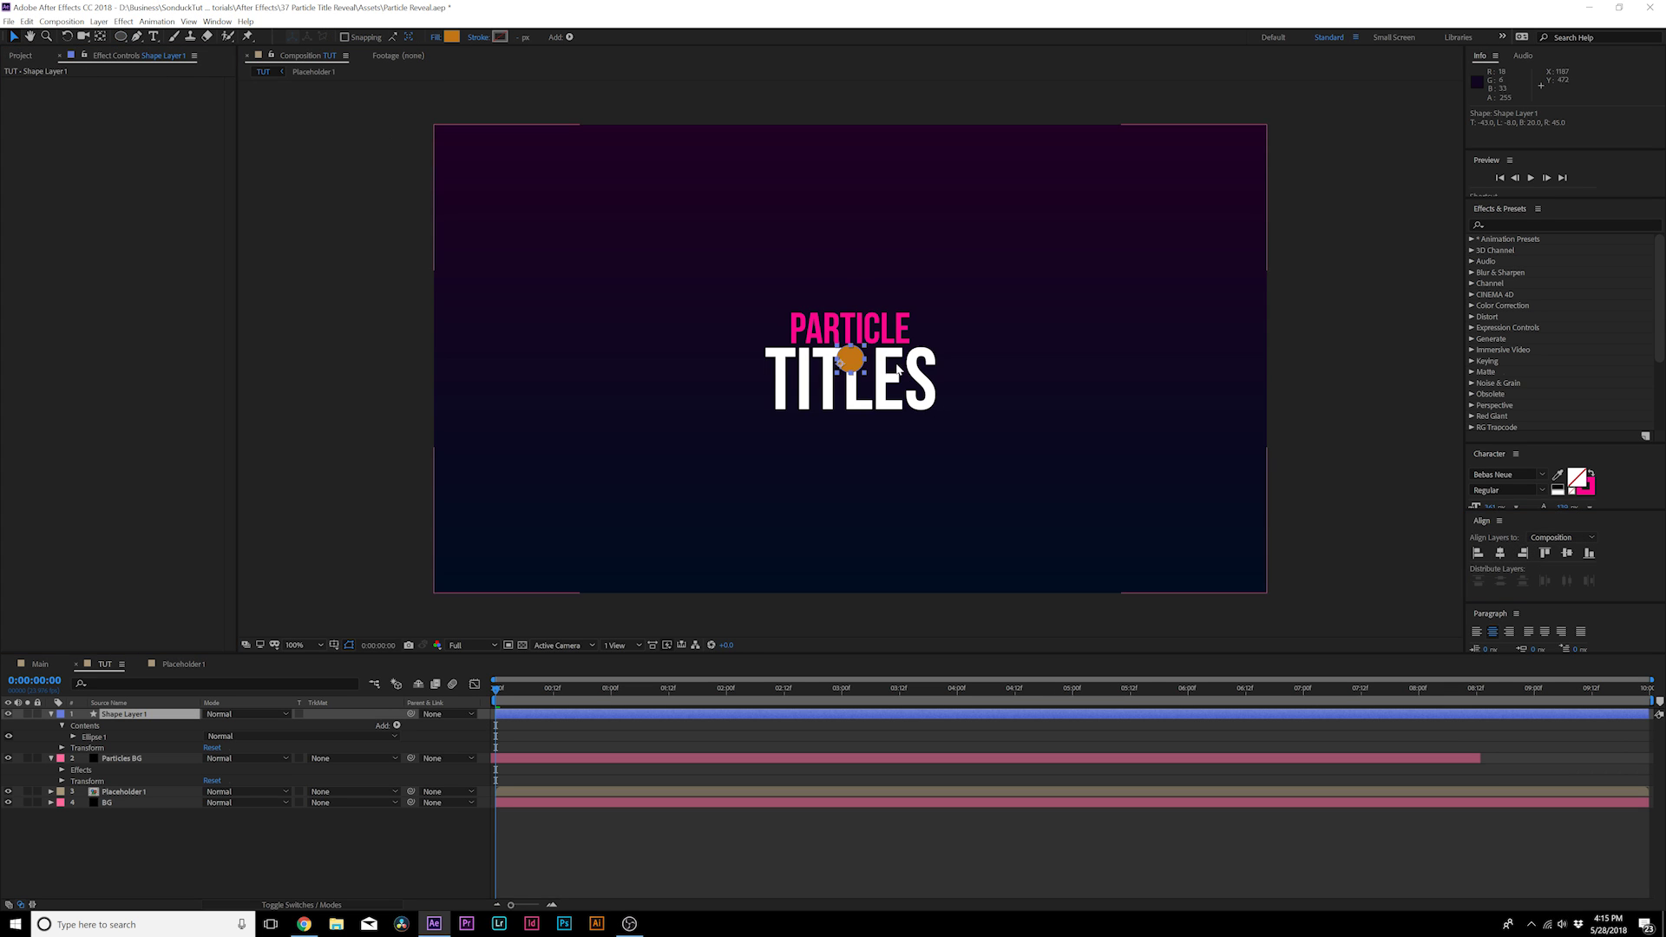
Collapse the properties of Shape Layer 1 and Particles BG in the timeline and hide Shape Layer 1
{"action": "left_click", "coordinate": [192, 806]}
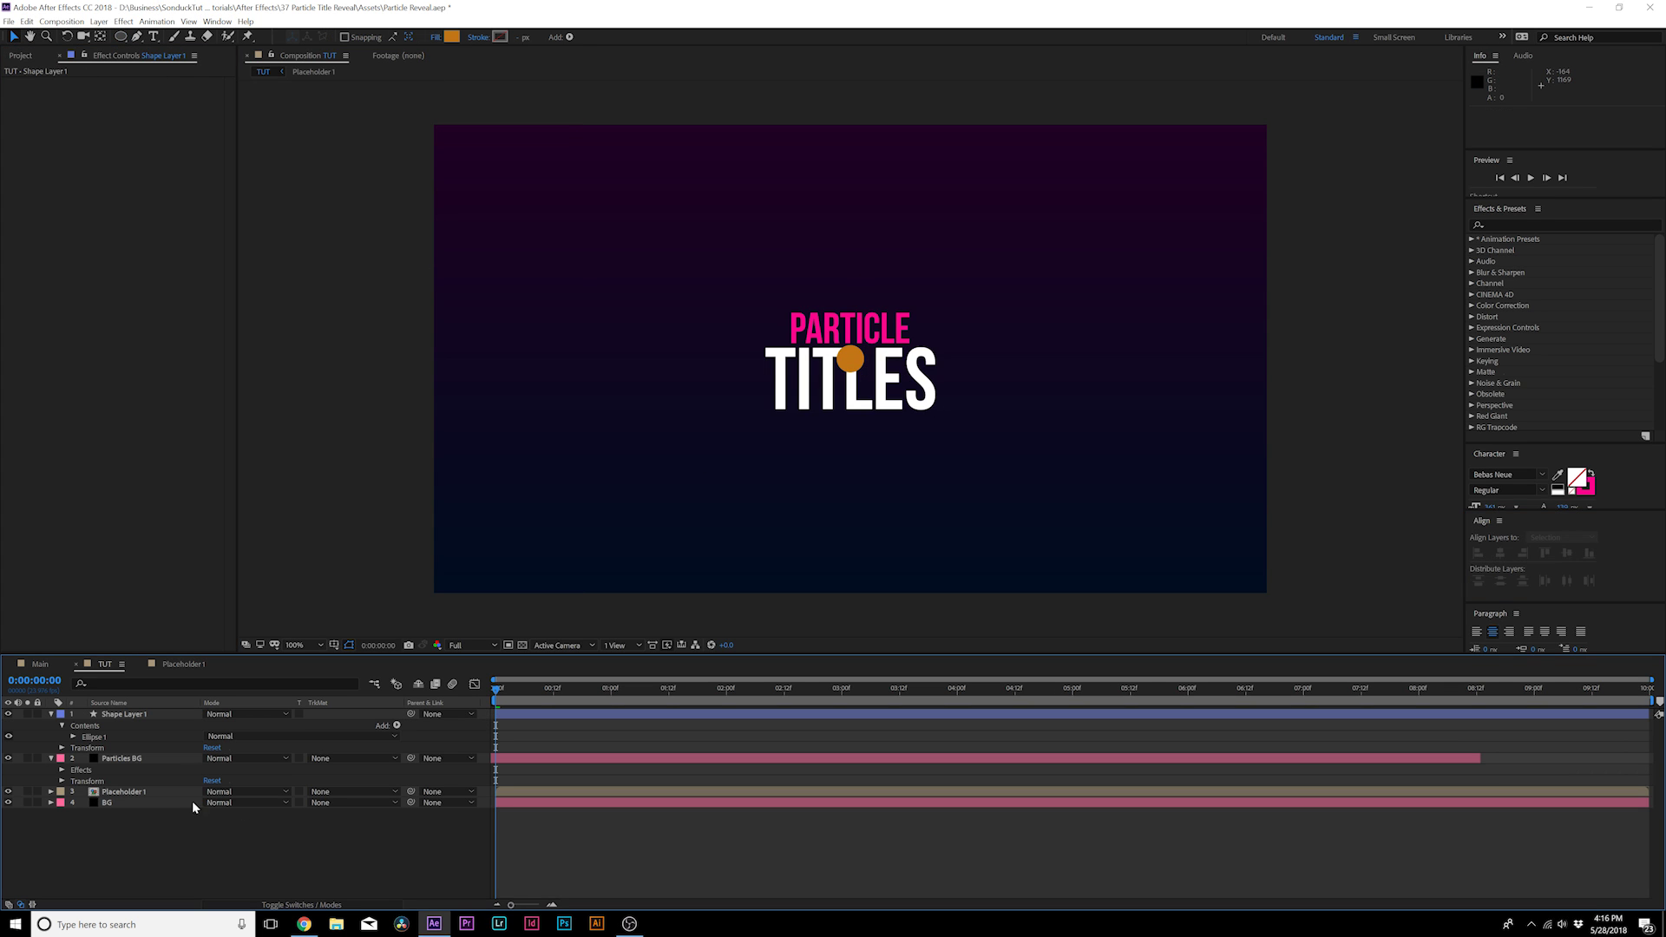
{"action": "left_click", "coordinate": [50, 714]}
{"action": "left_click", "coordinate": [50, 725]}
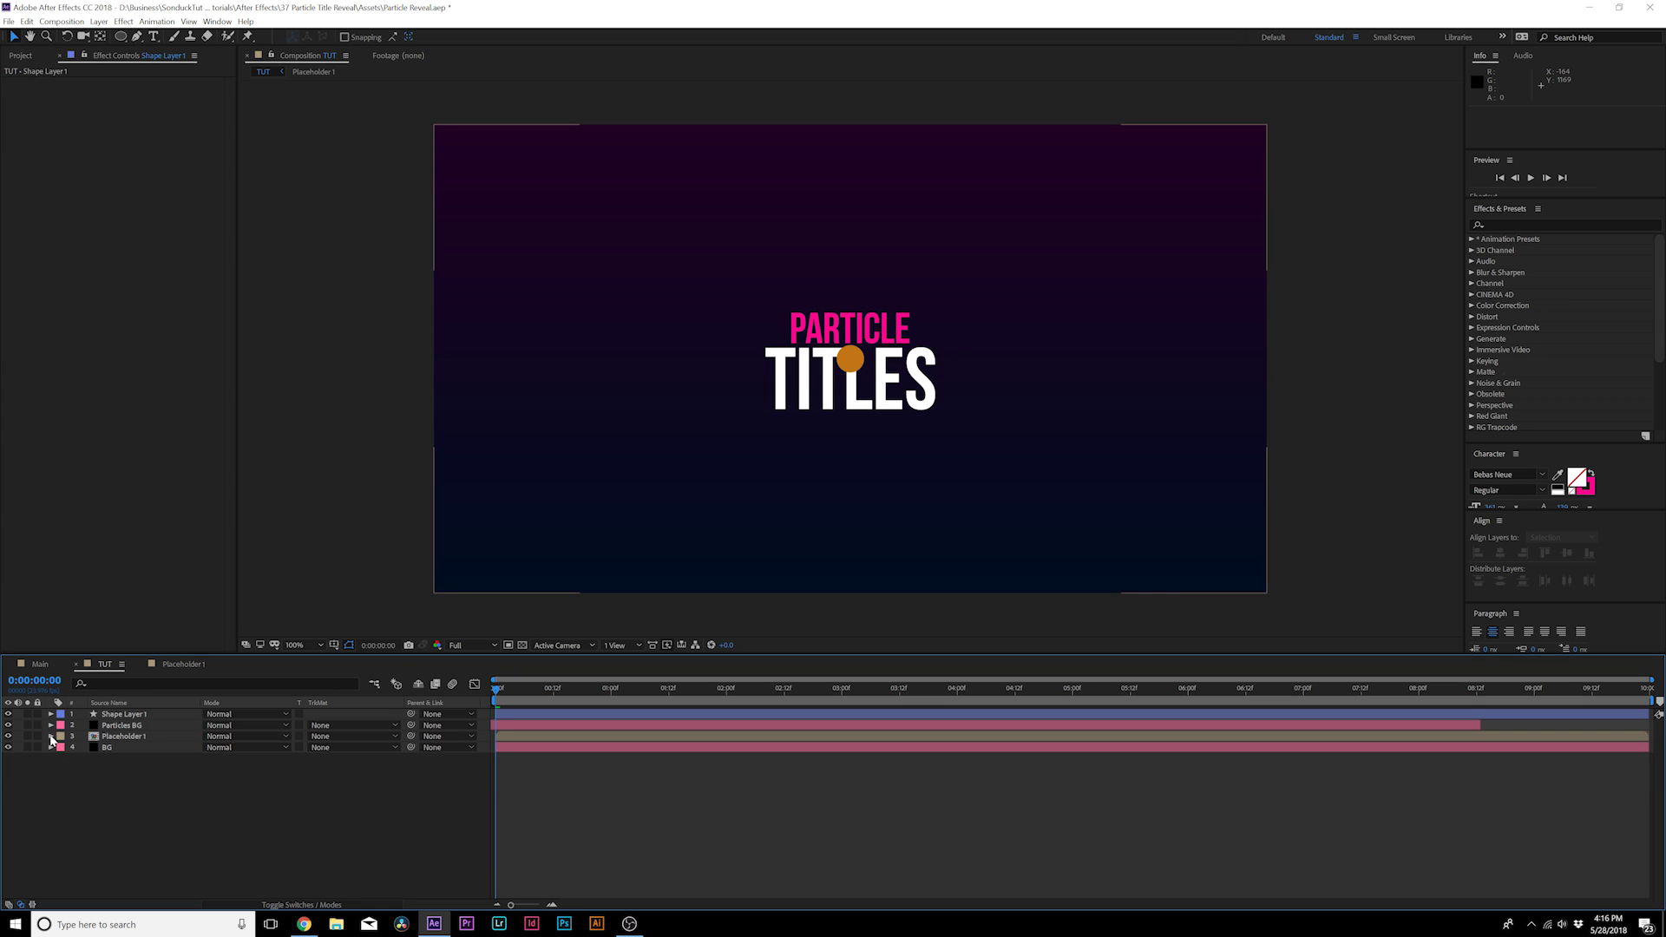
{"action": "left_click", "coordinate": [8, 714]}
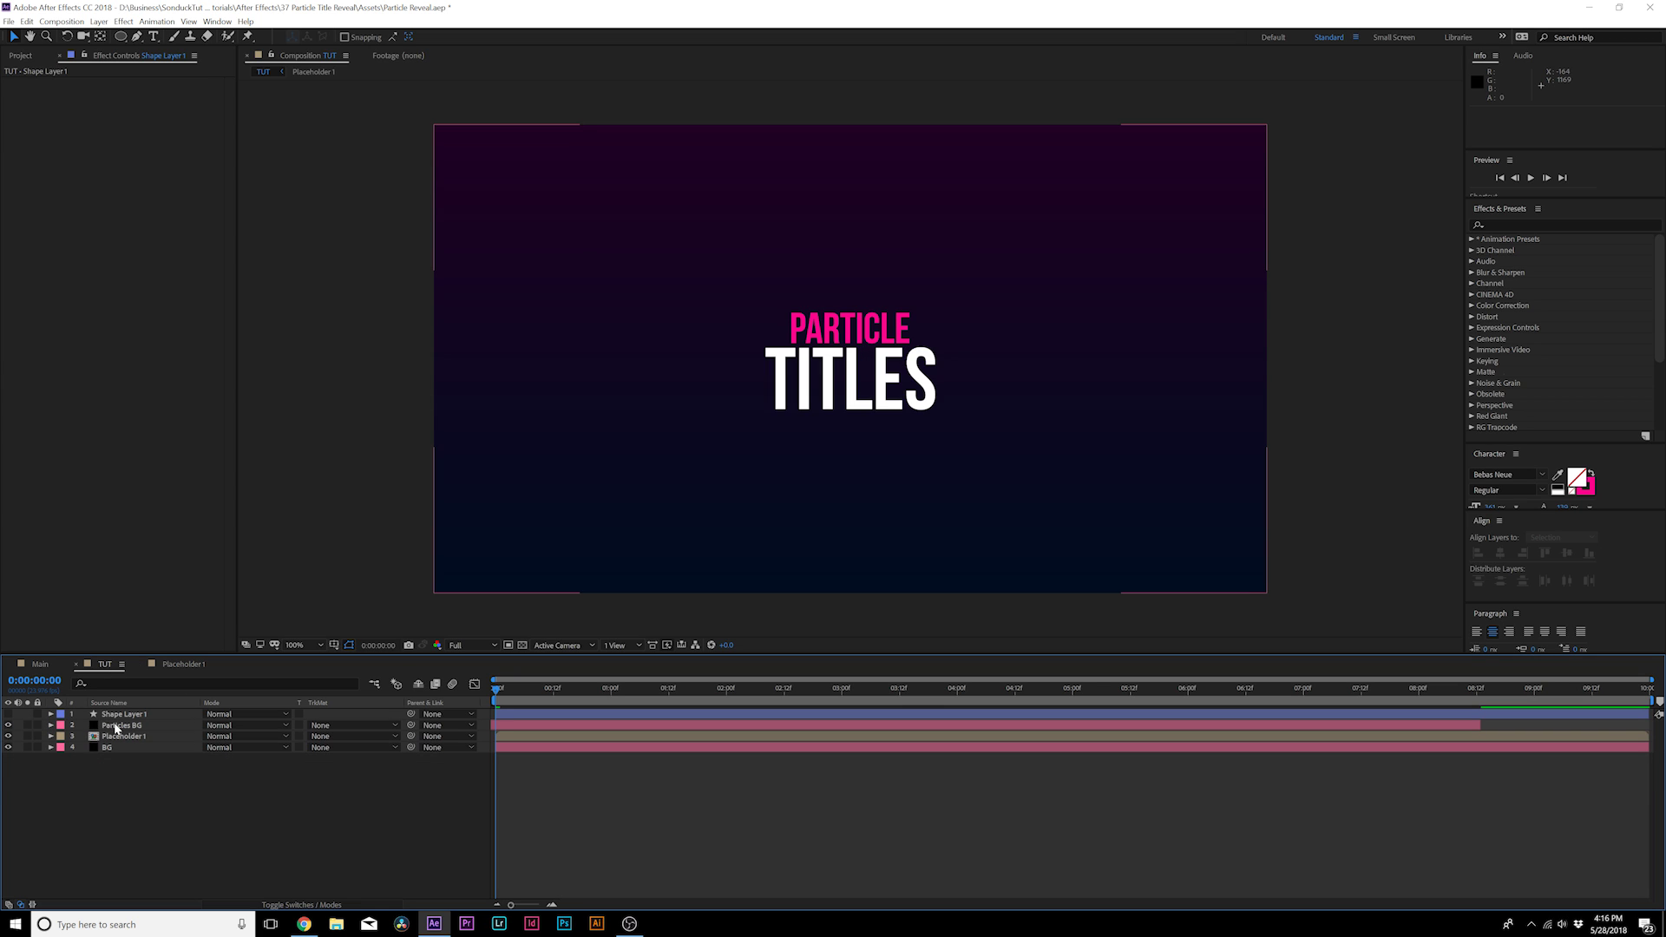
Set Shape Layer 1 as the texture layer for the CC Particle World effect on Particles BG
{"action": "left_click", "coordinate": [116, 726]}
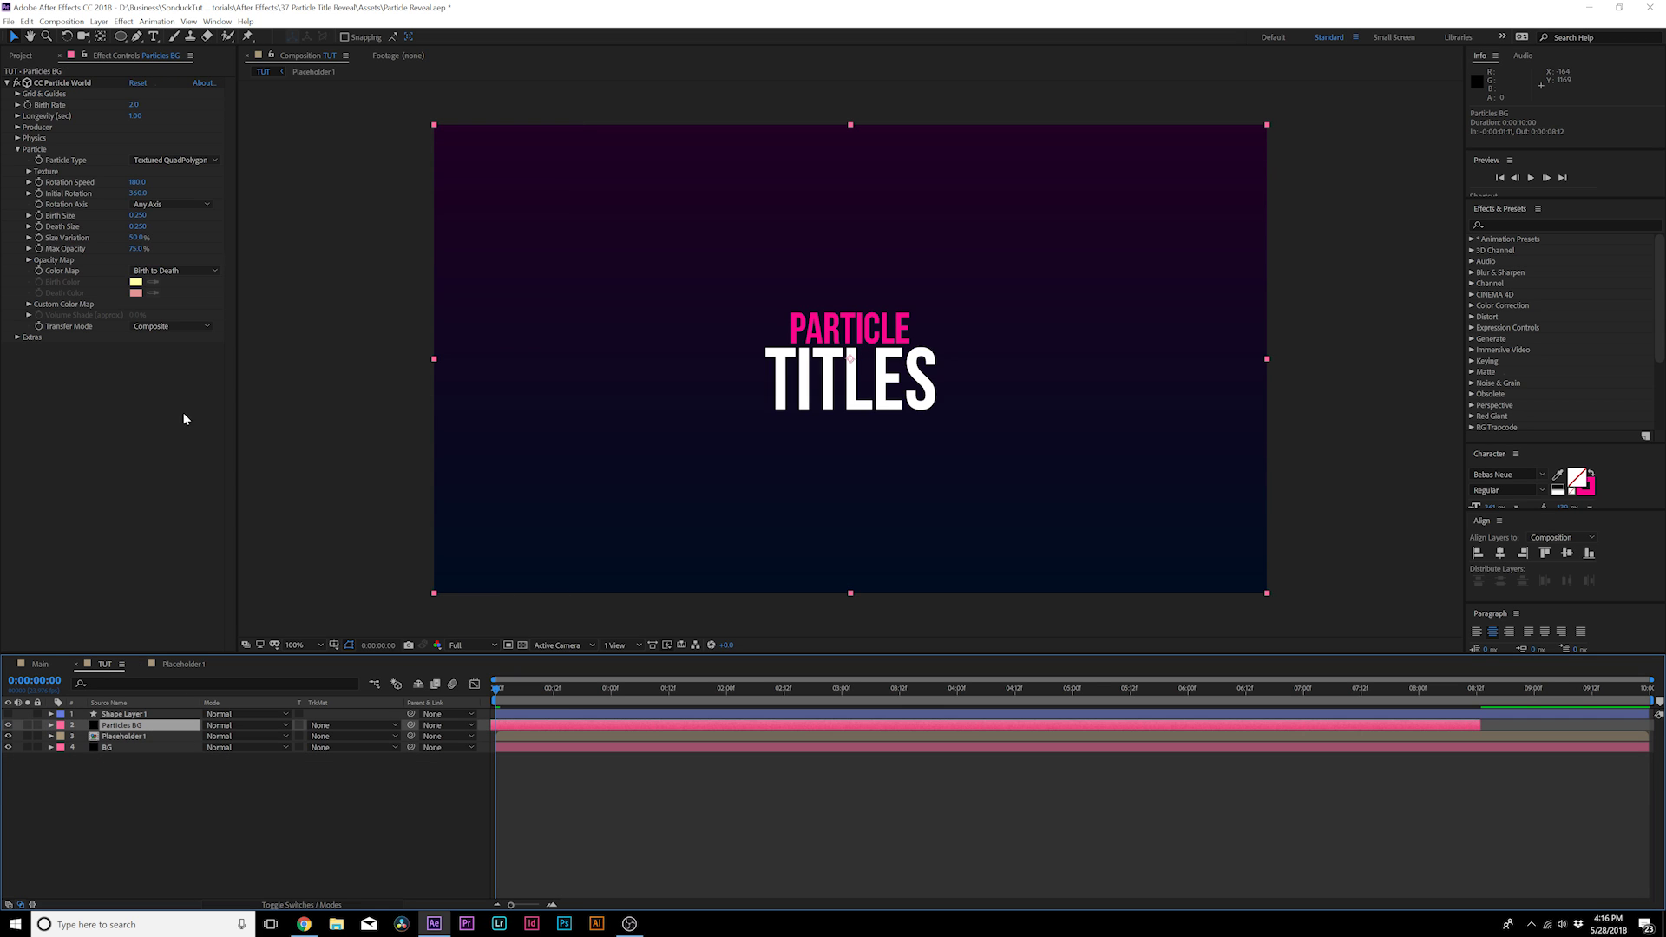
{"action": "left_click", "coordinate": [29, 173]}
{"action": "left_click", "coordinate": [154, 161]}
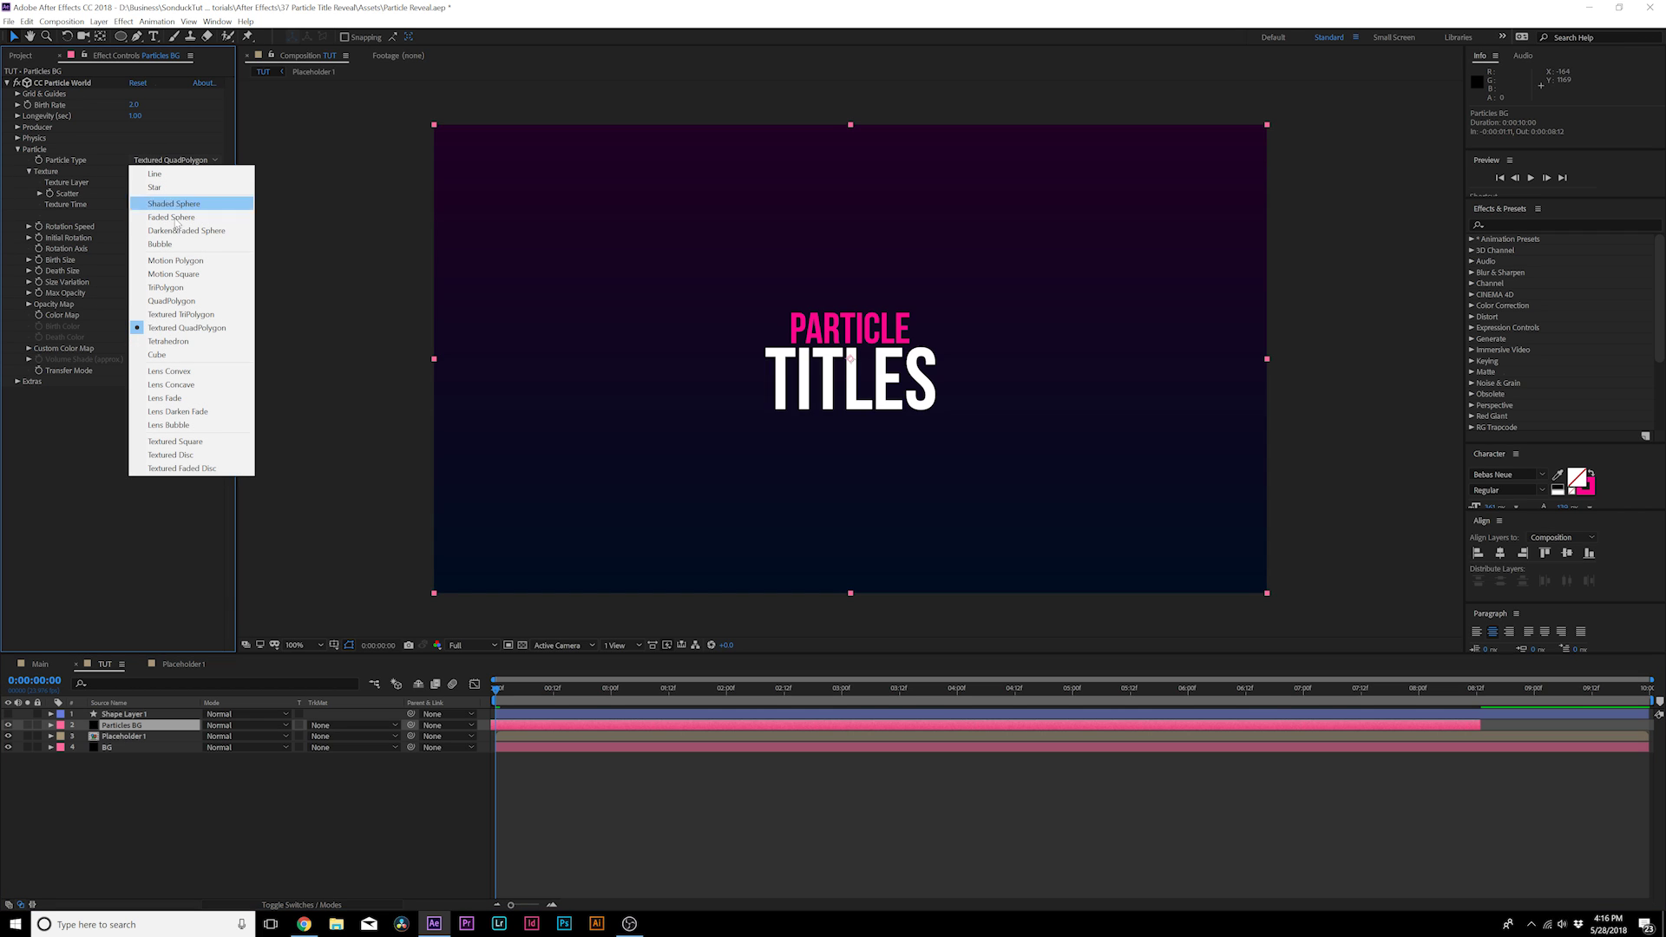
{"action": "left_click", "coordinate": [65, 179]}
{"action": "left_click", "coordinate": [160, 182]}
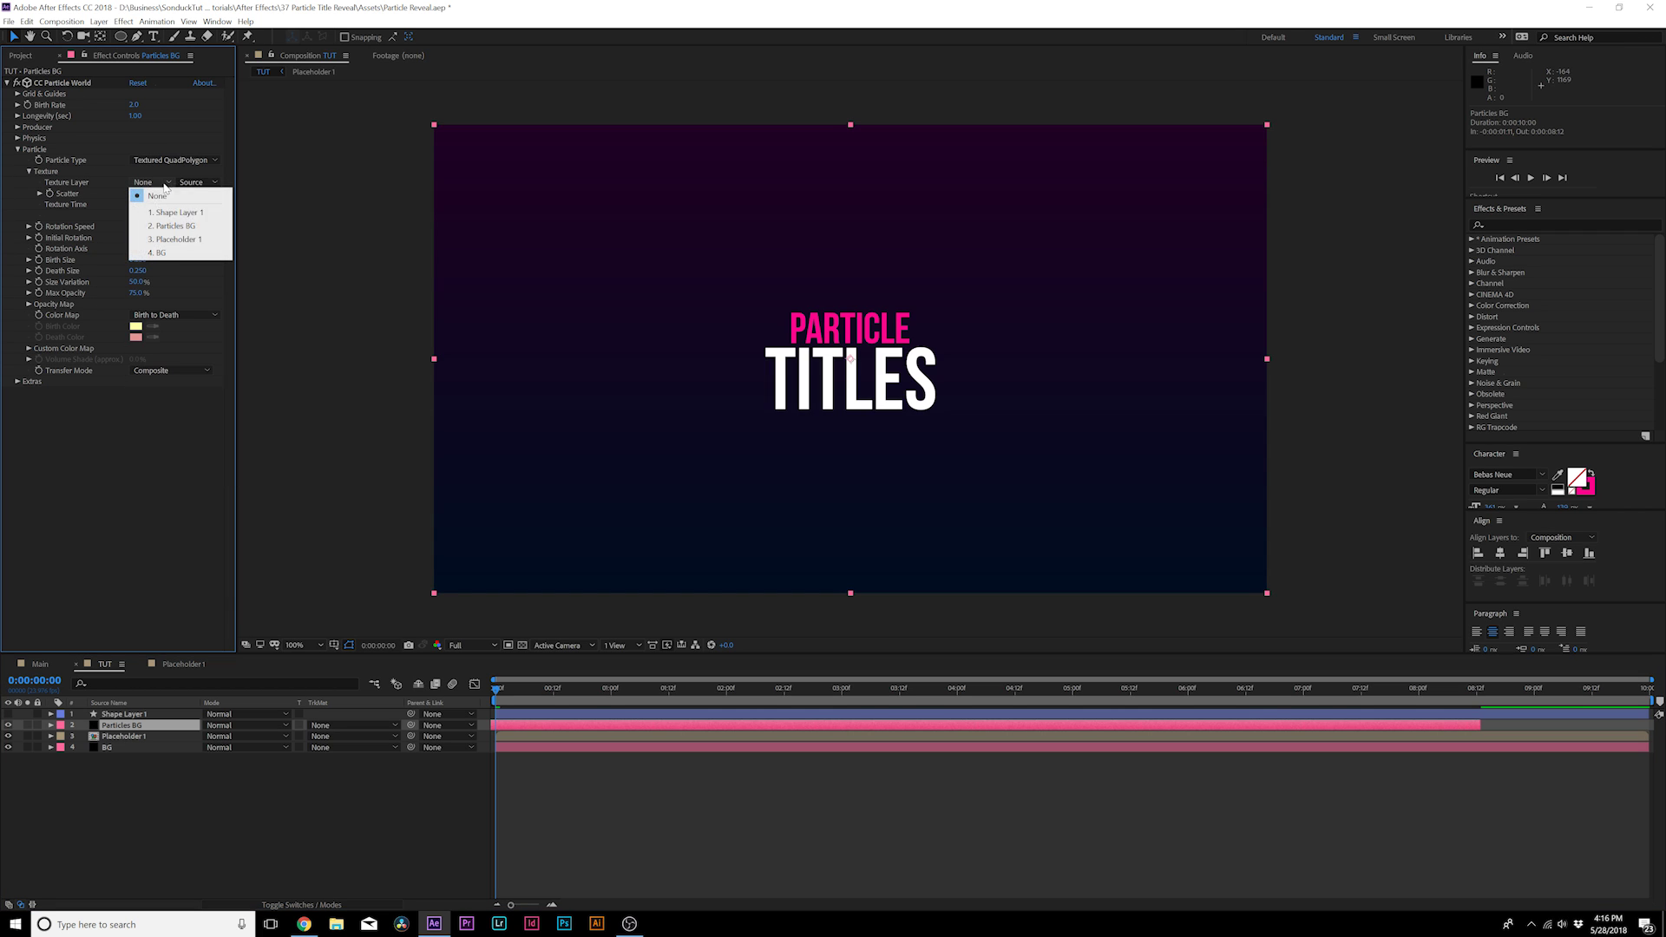
{"action": "left_click", "coordinate": [167, 214]}
Increase the particles' Birth Size and Death Size to about 1.8 each
{"action": "key", "text": "period"}
{"action": "key", "text": "period"}
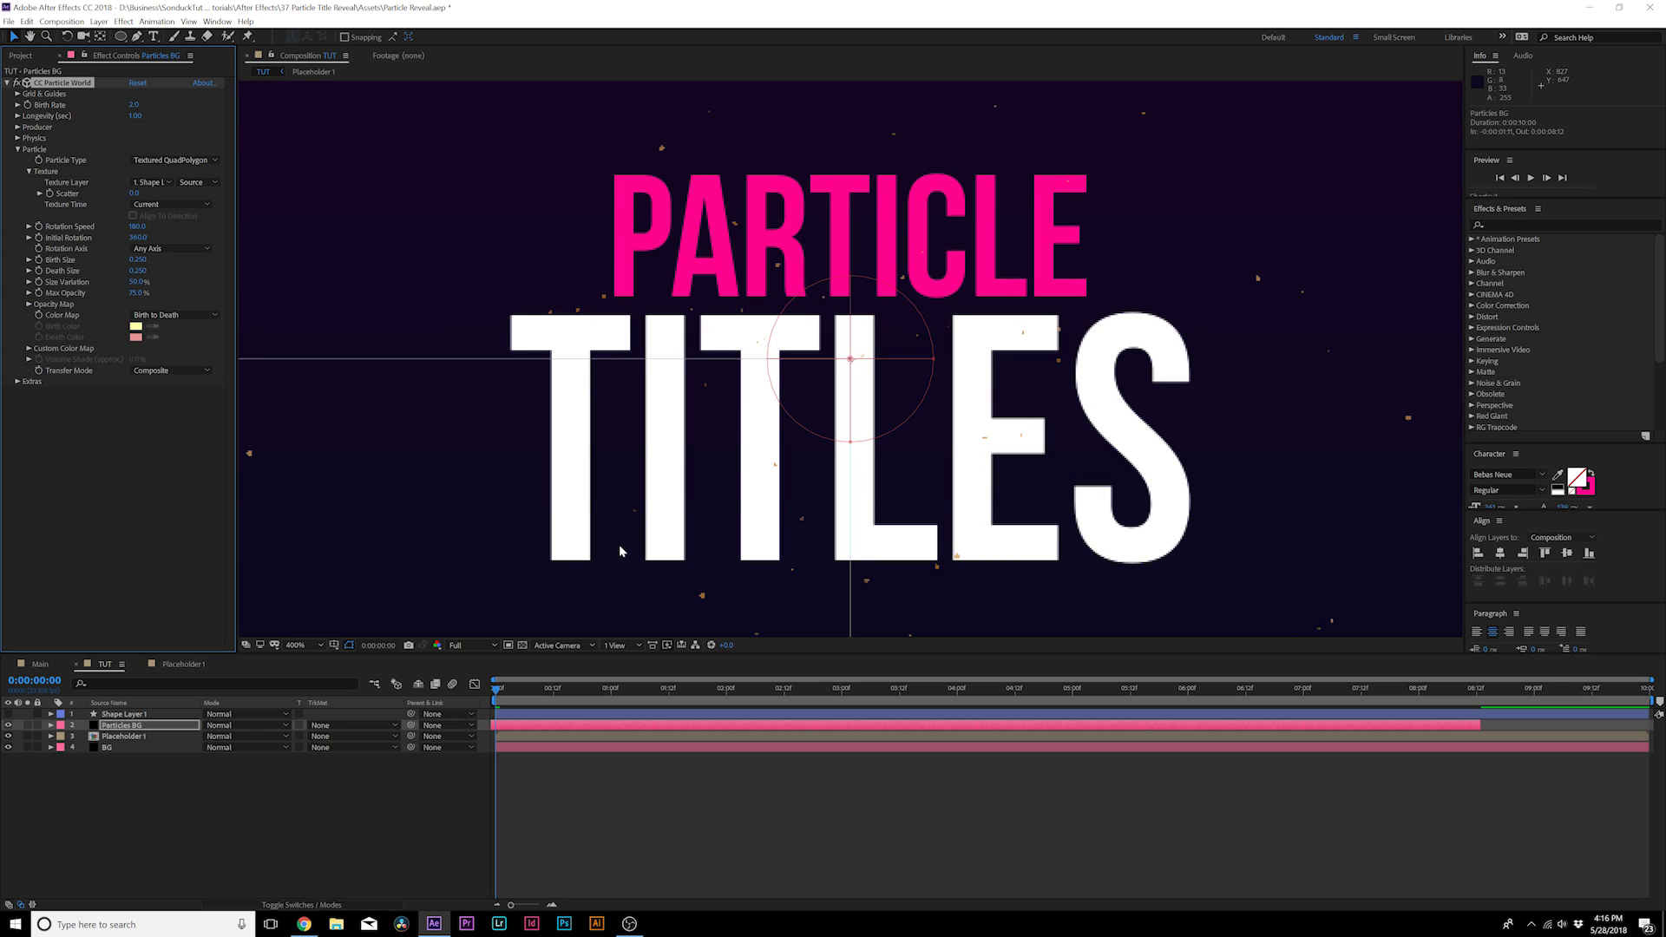
{"action": "key", "text": "comma"}
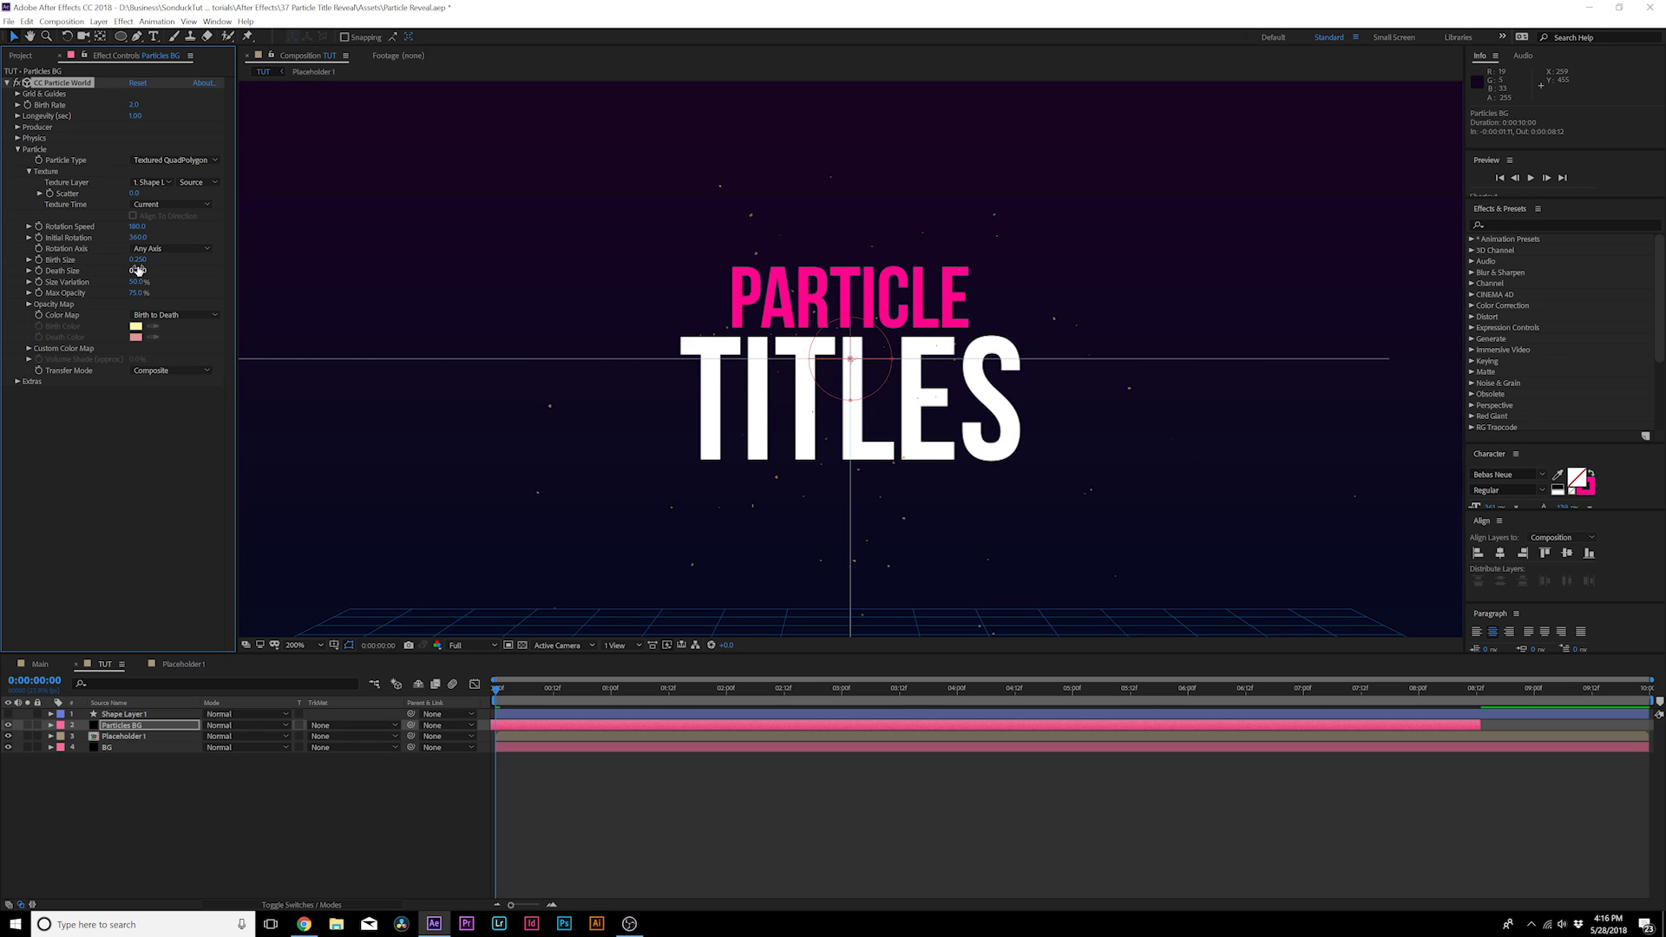
{"action": "left_click_drag", "start_coordinate": [142, 260], "coordinate": [252, 271]}
{"action": "key", "text": "comma"}
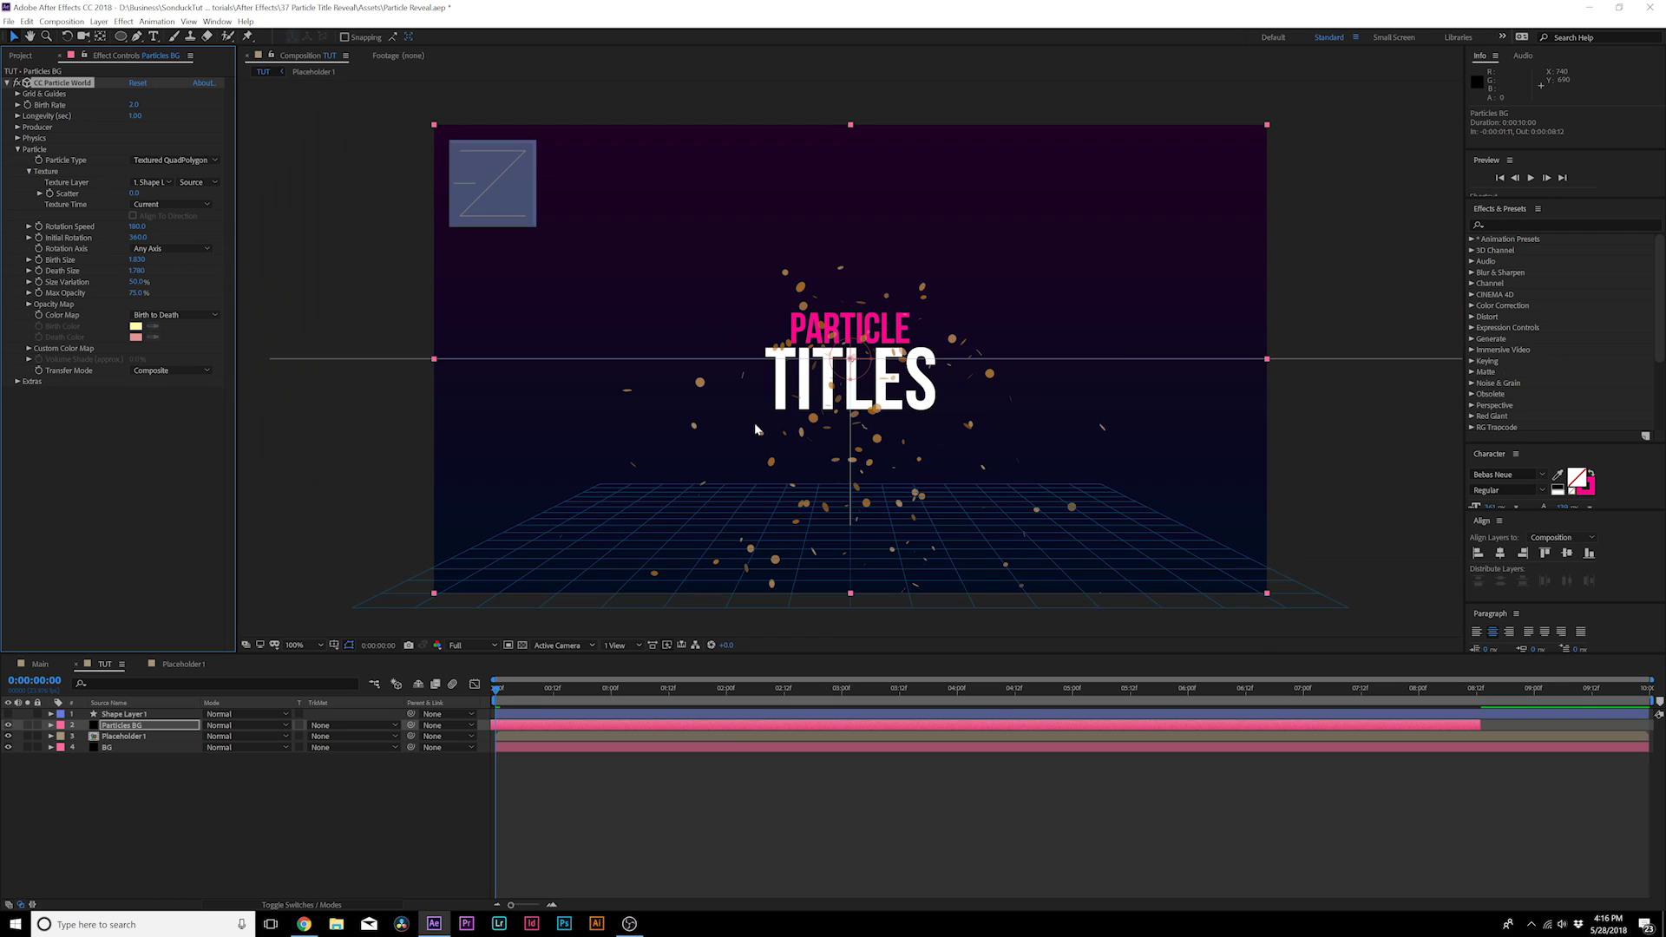
Scrub through the start of the timeline and inspect the textured particles around the title up close
{"action": "left_click", "coordinate": [415, 777]}
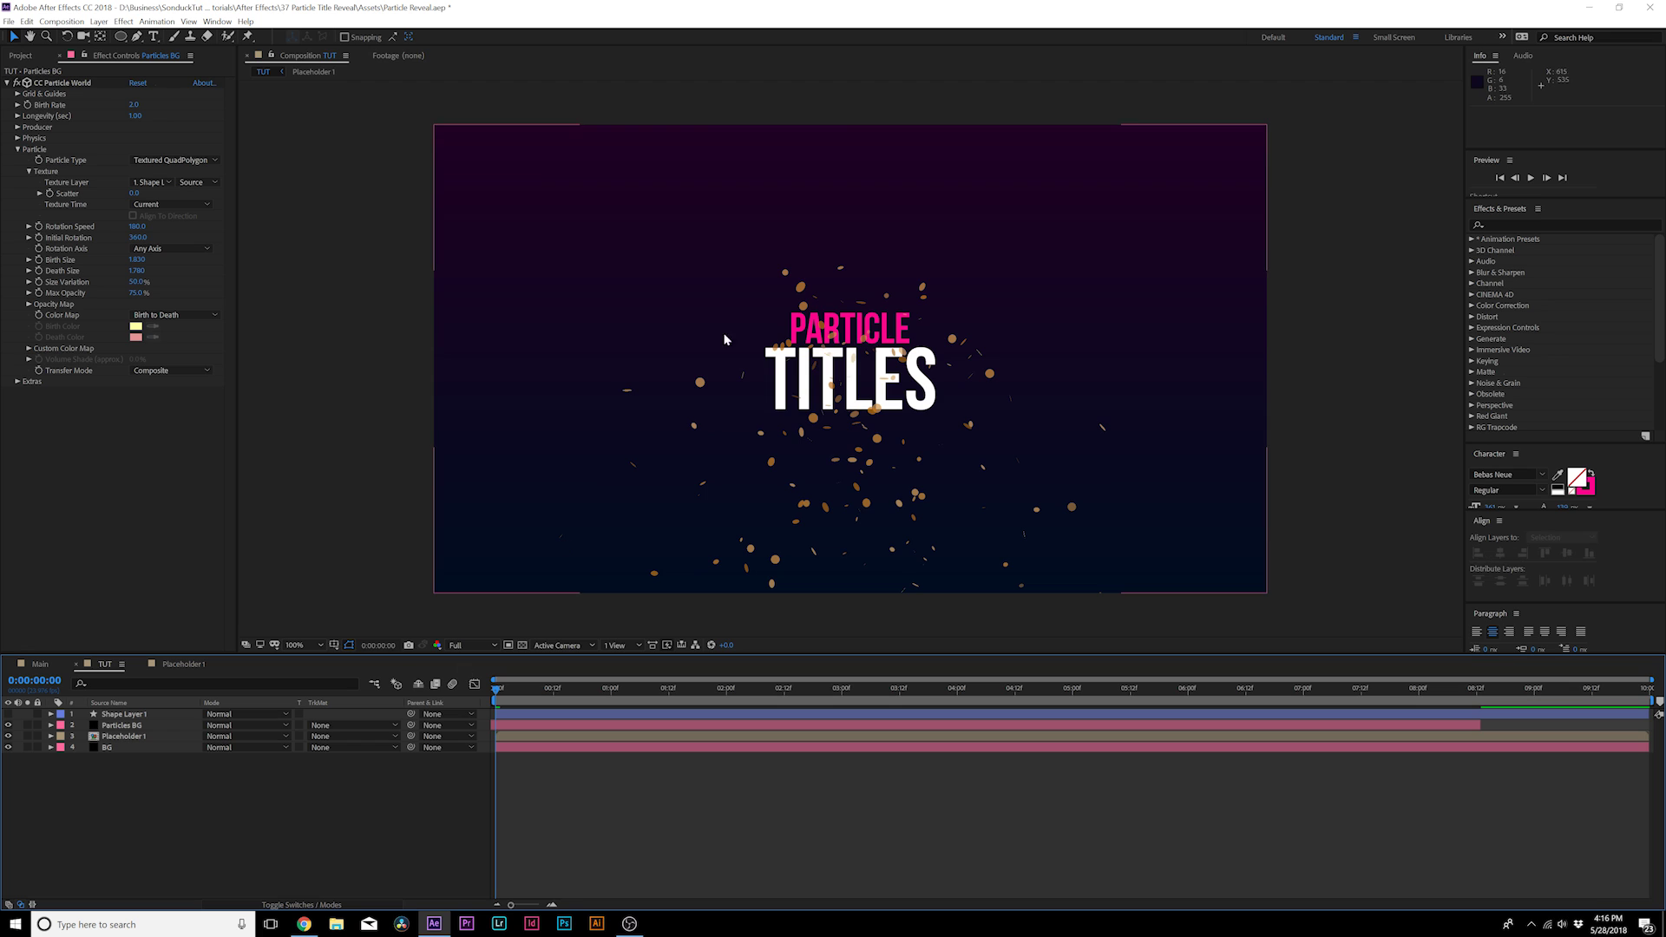
{"action": "mouse_move", "coordinate": [507, 684]}
{"action": "left_mouse_down"}
{"action": "mouse_move", "coordinate": [637, 684]}
{"action": "mouse_move", "coordinate": [475, 687]}
{"action": "left_mouse_up"}
{"action": "key", "text": "period"}
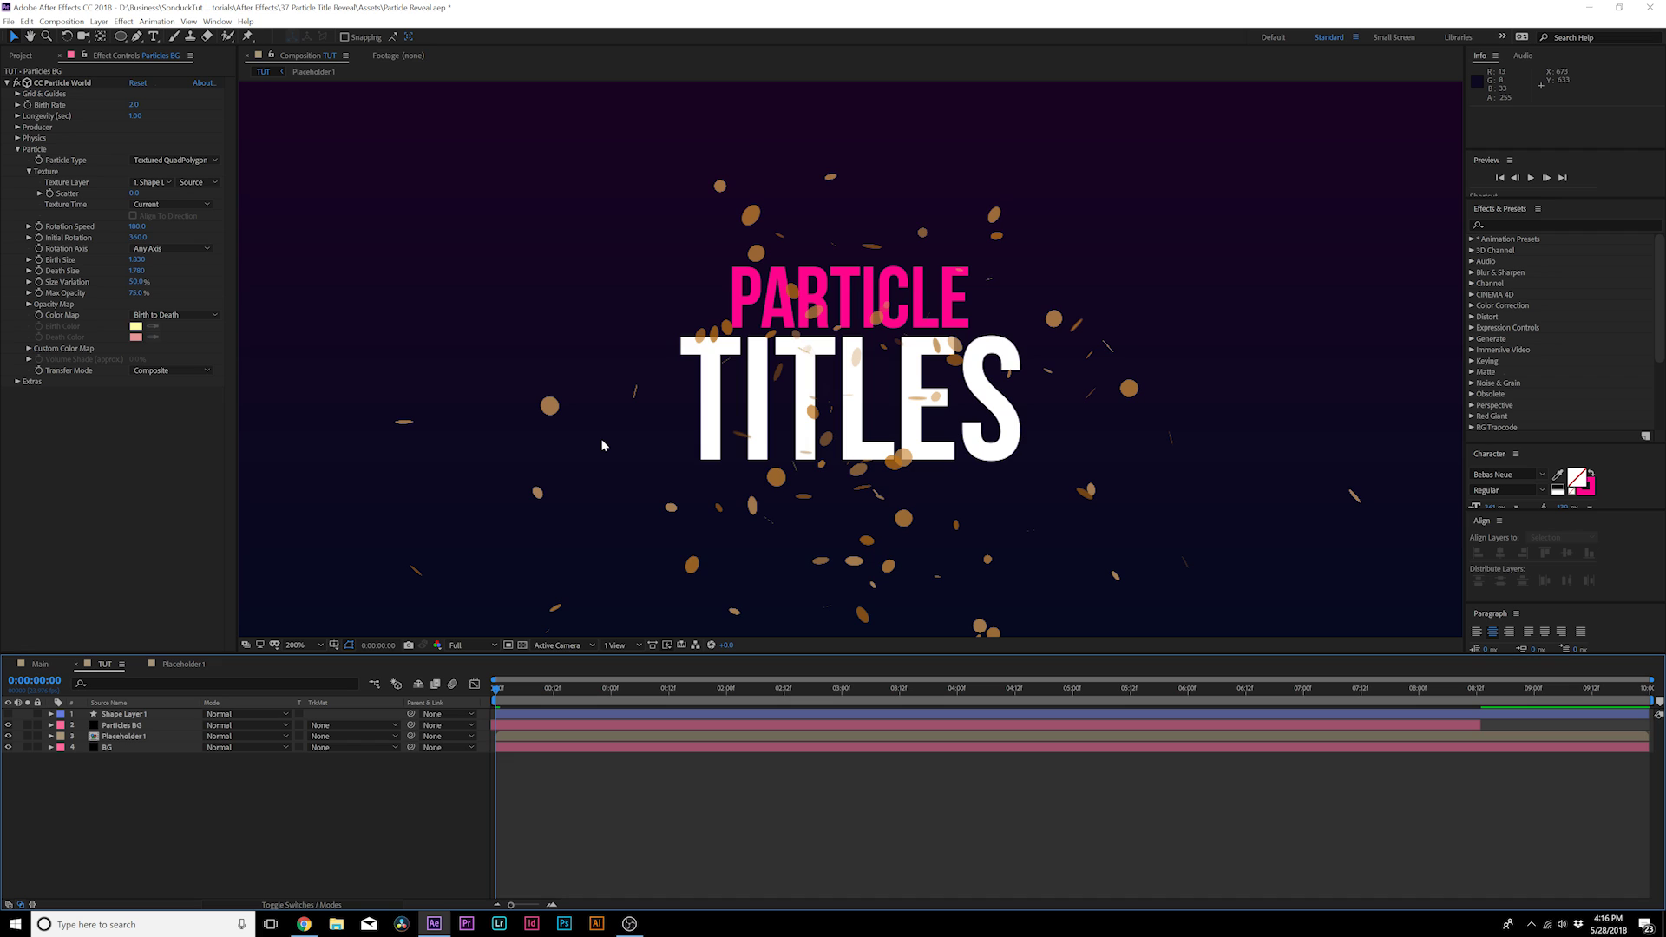
Set the Rotation Axis of the CC Particle World particles to Z Axis and scrub the timeline start to check them
{"action": "left_click", "coordinate": [169, 247]}
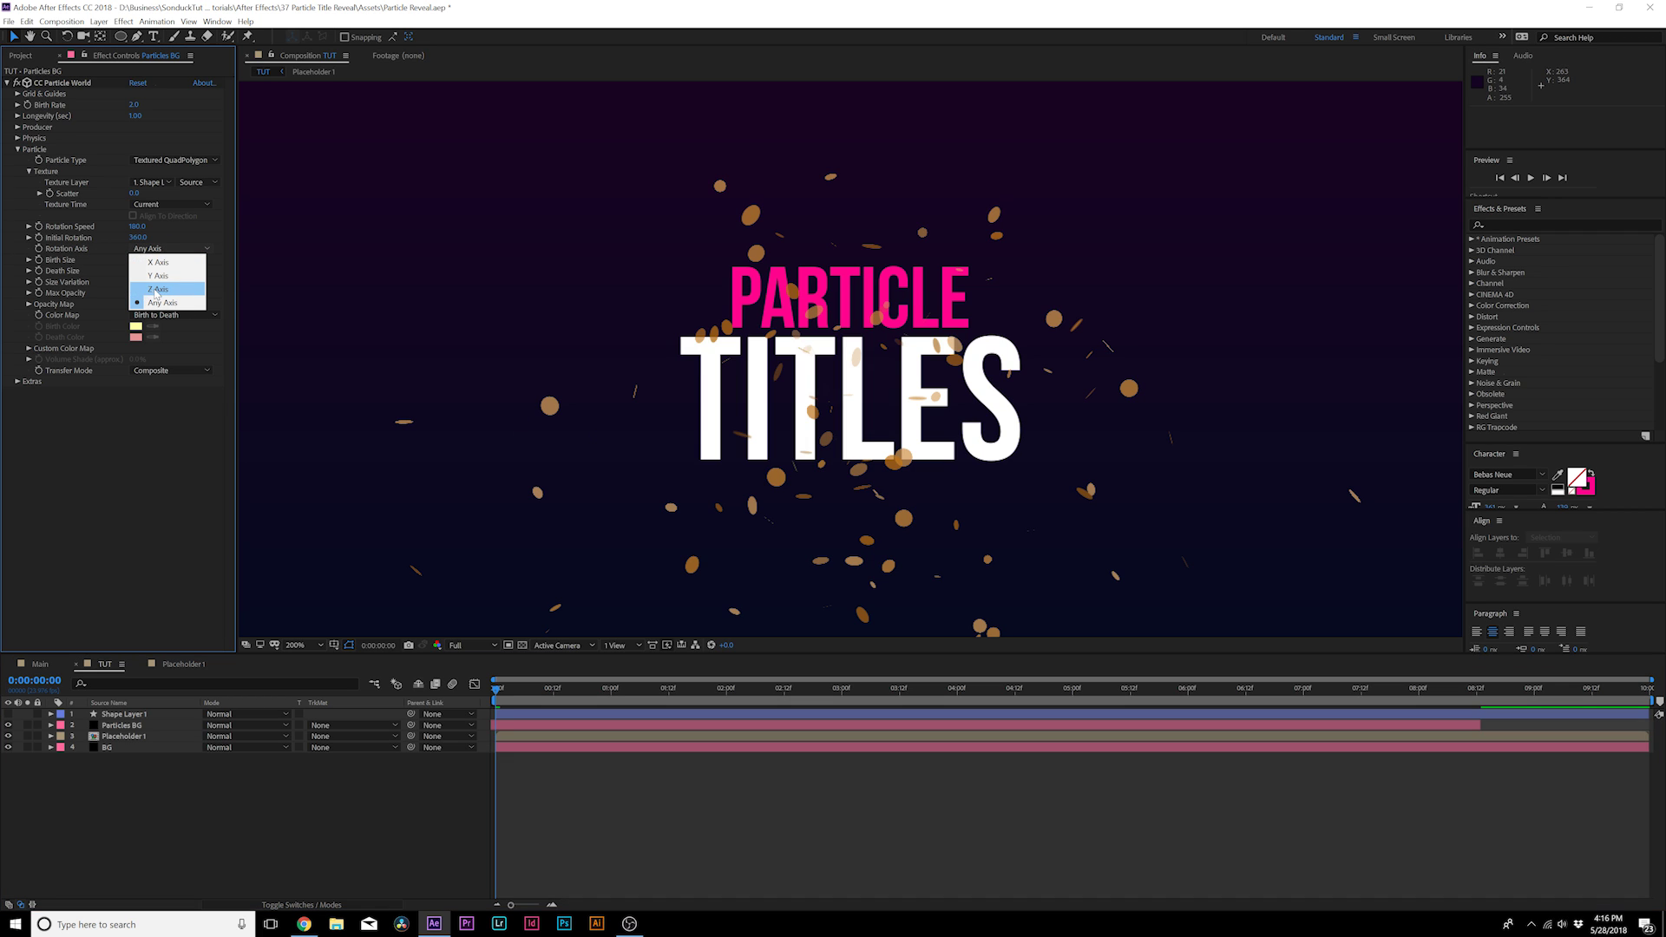
{"action": "left_click", "coordinate": [157, 289]}
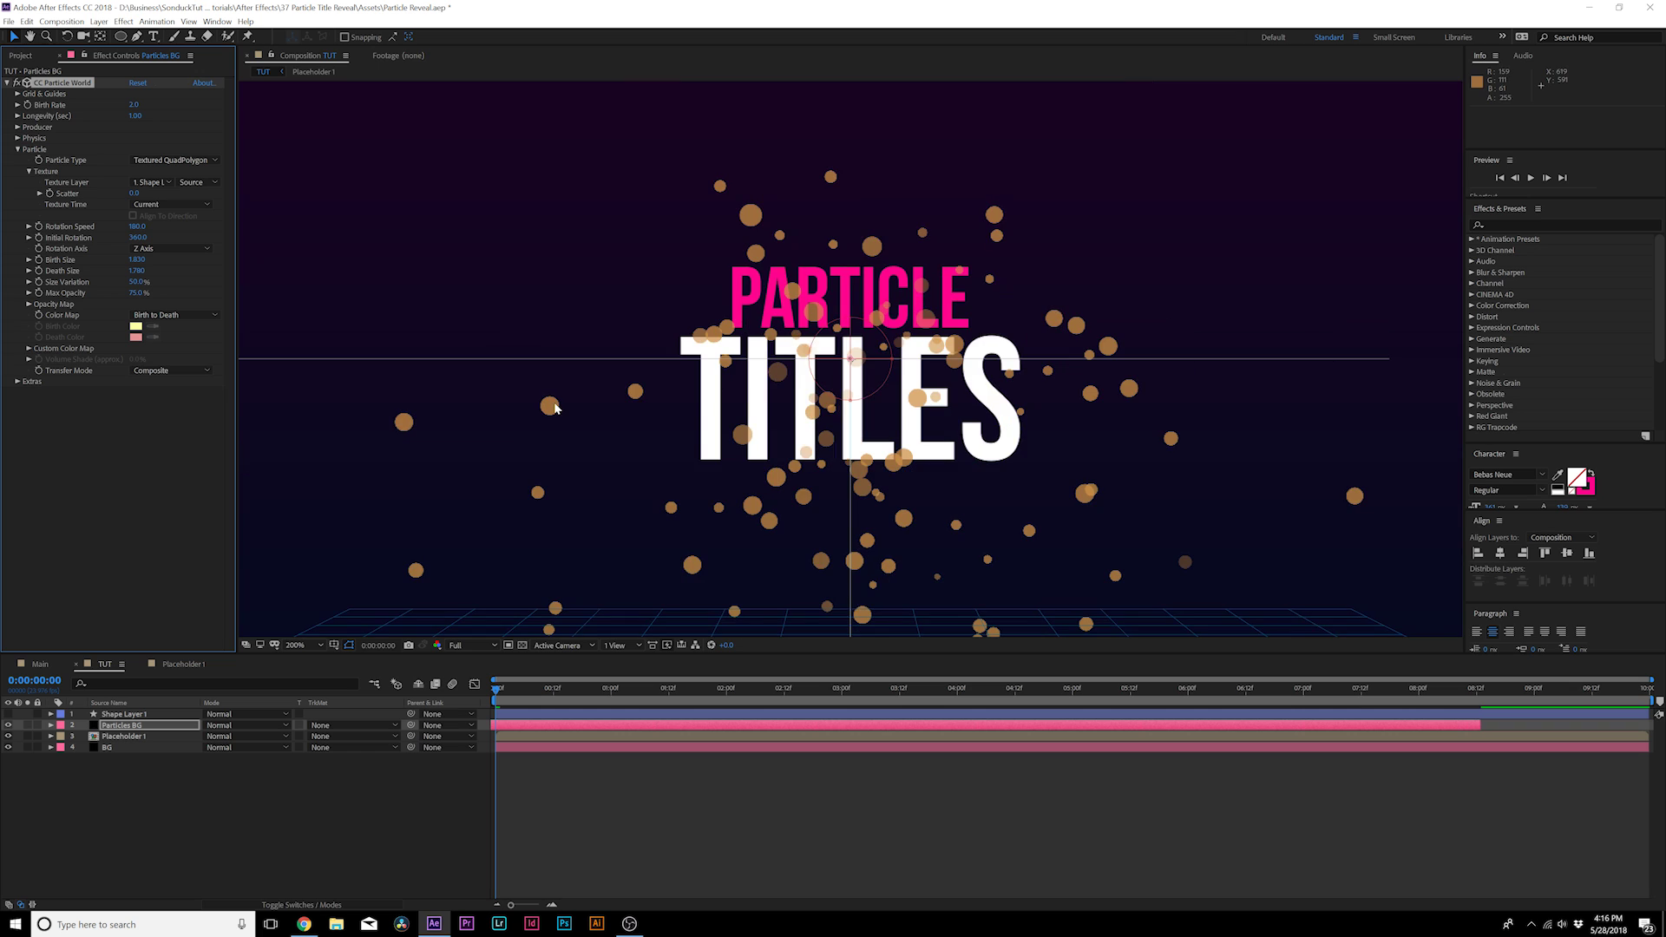
{"action": "left_click_drag", "start_coordinate": [515, 700], "coordinate": [581, 694]}
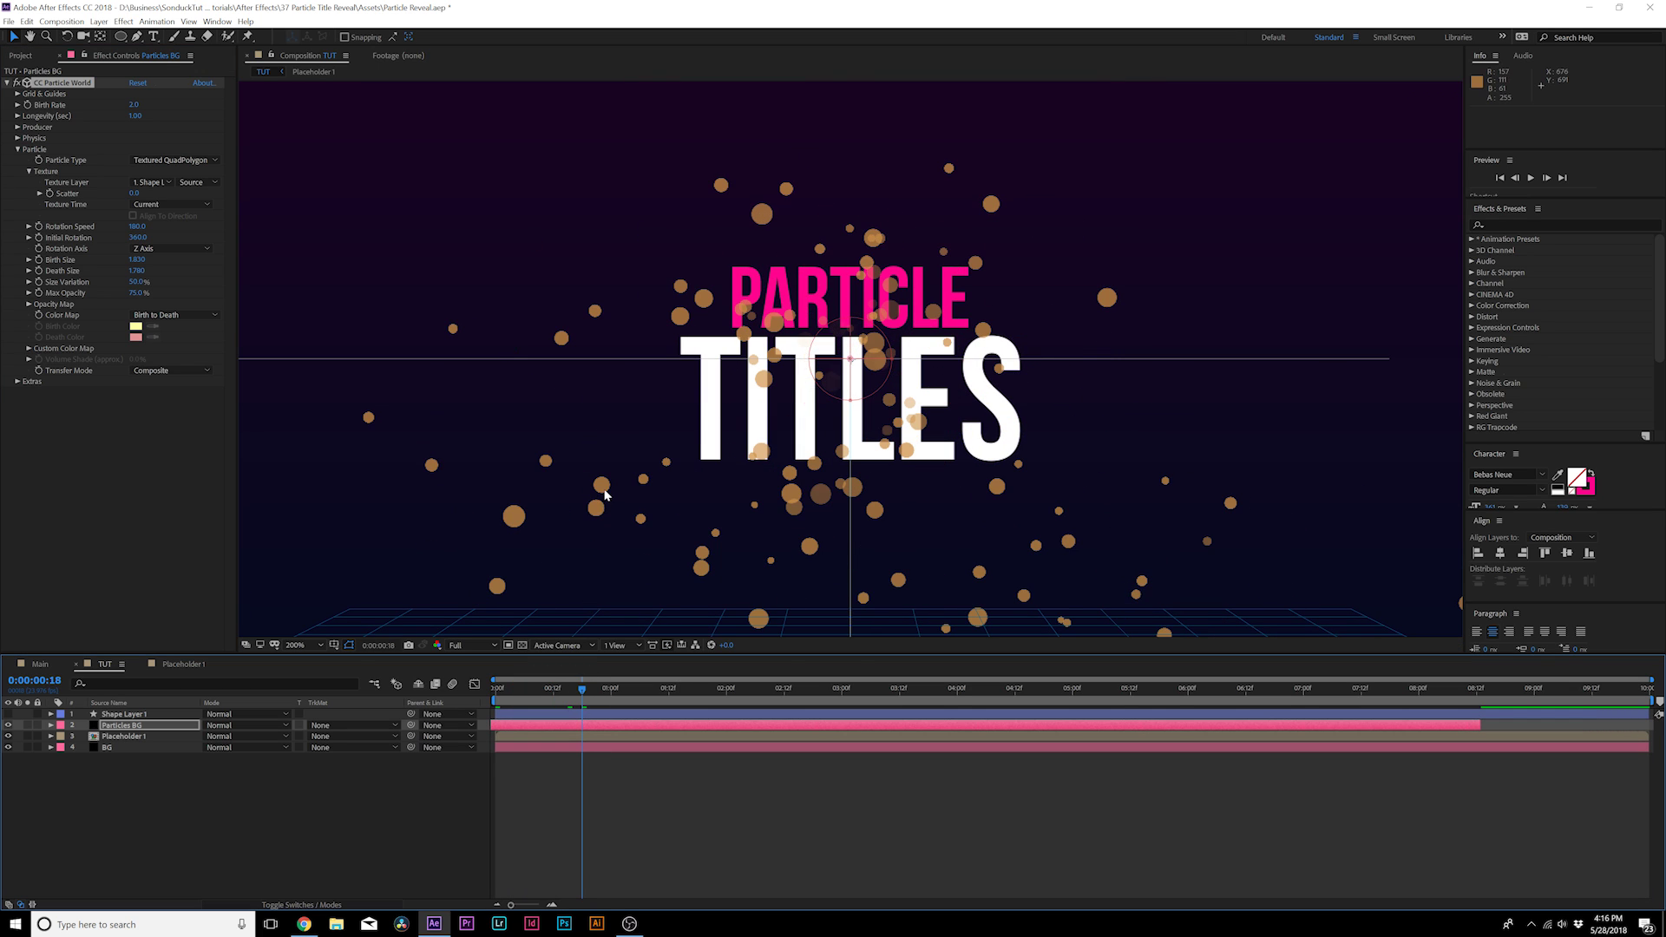
{"action": "key", "text": "comma"}
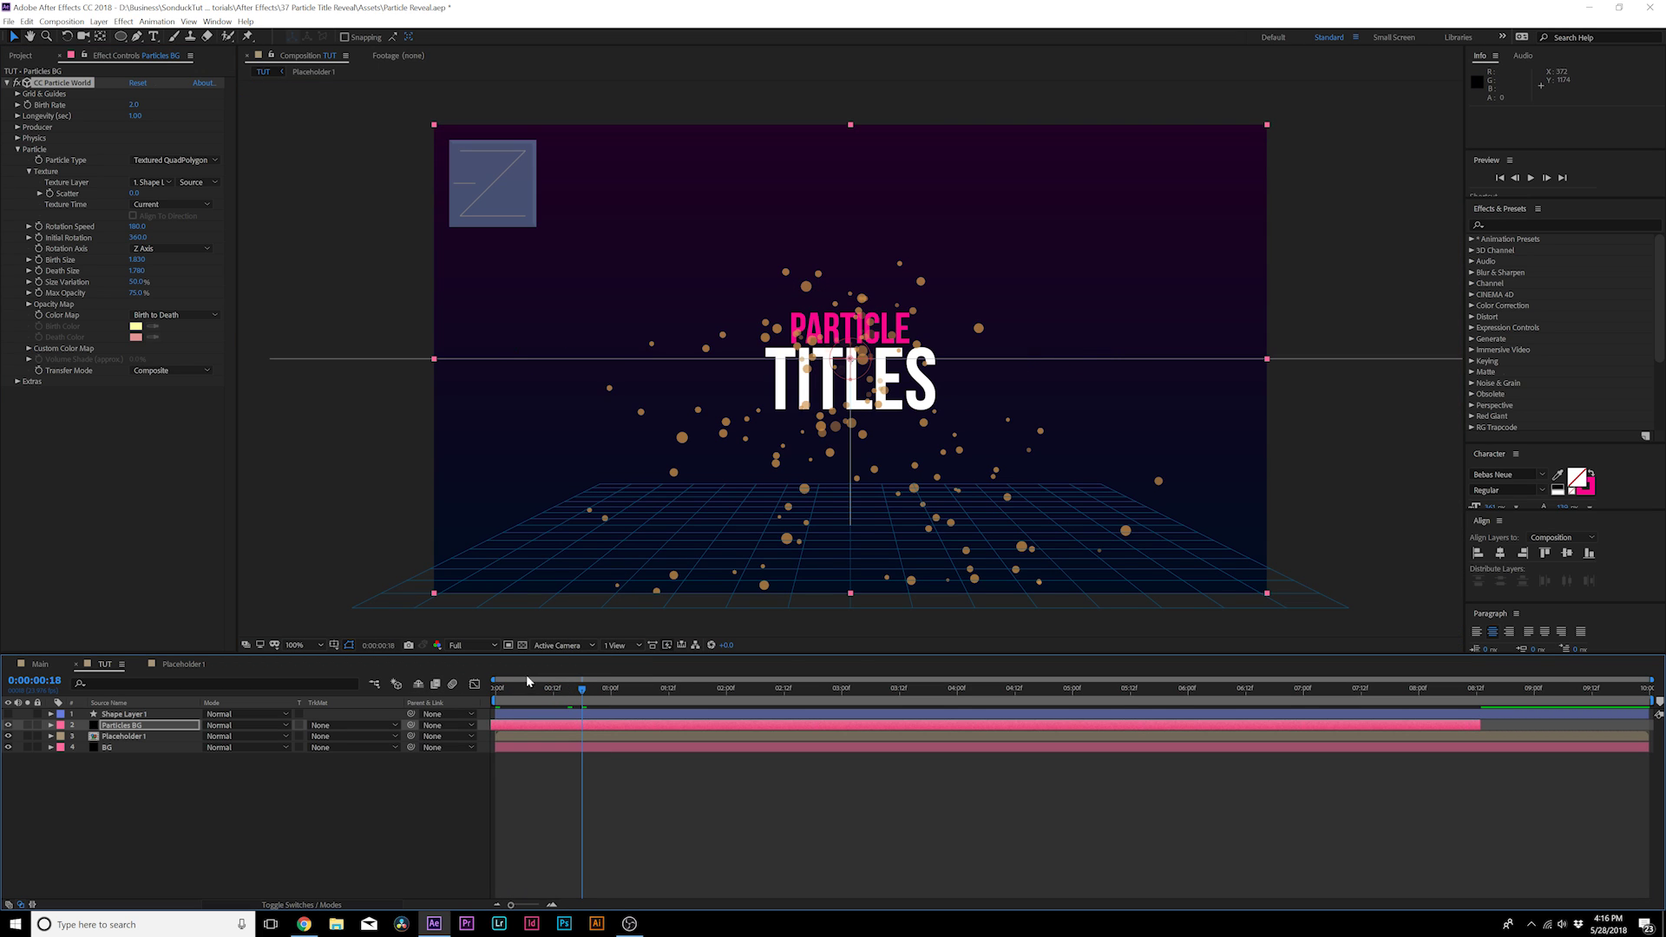
{"action": "left_click_drag", "start_coordinate": [528, 682], "coordinate": [558, 698]}
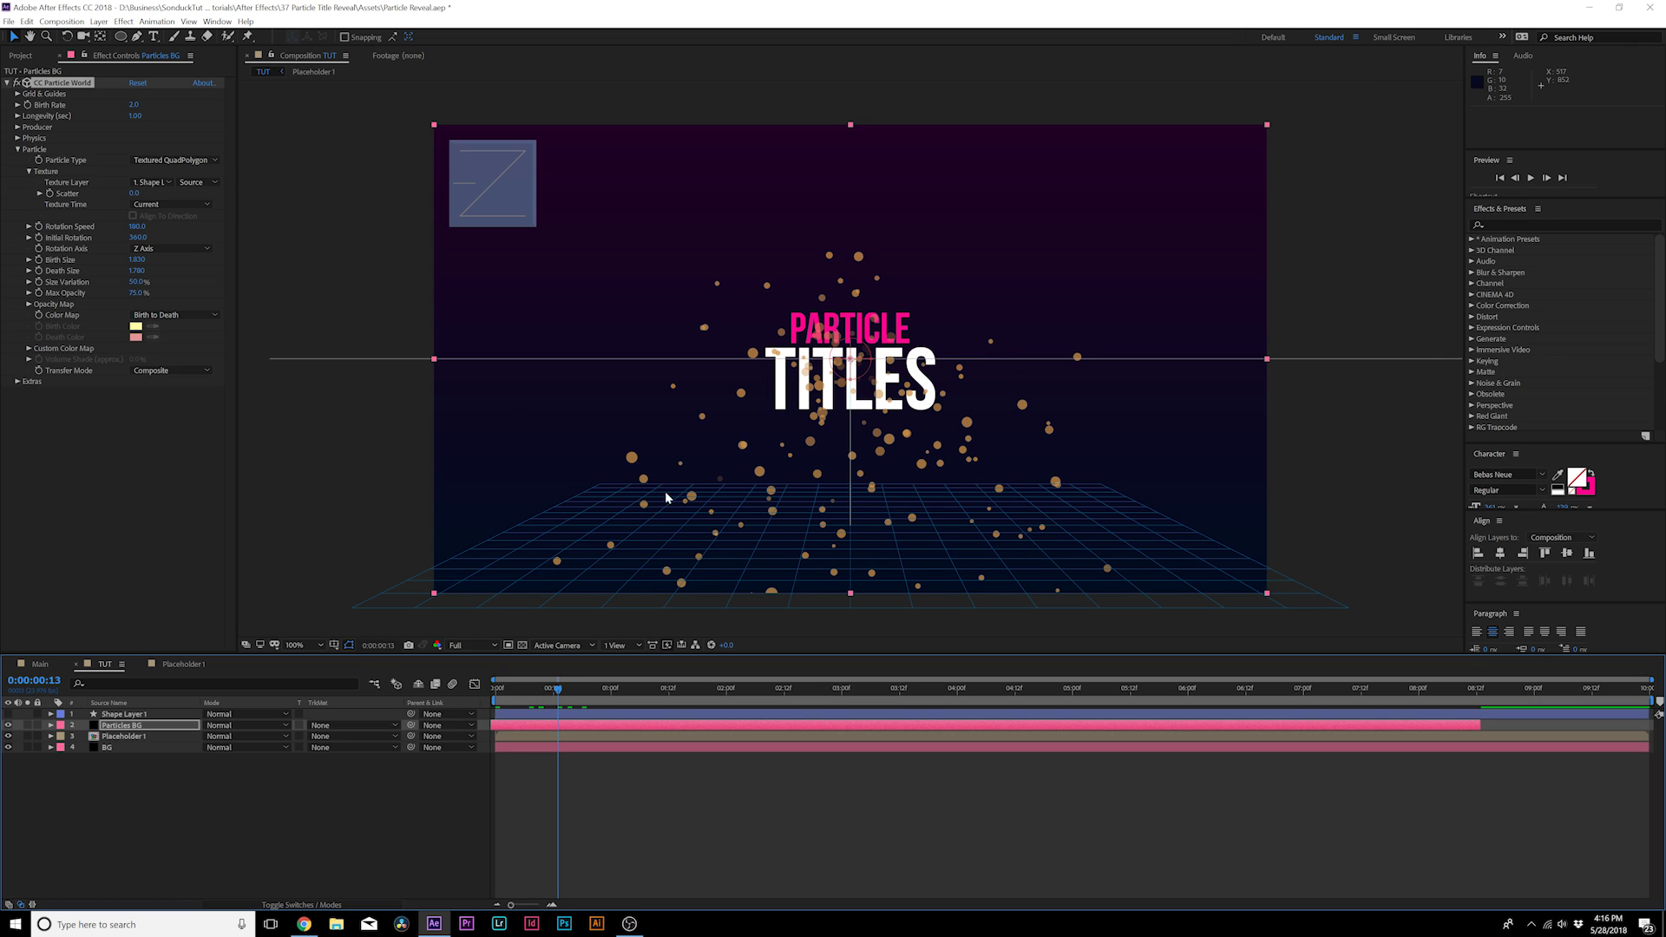
Increase the particles' Birth Size and Death Size to above 2 each and scrub ahead to check the larger circles
{"action": "left_click_drag", "start_coordinate": [138, 259], "coordinate": [192, 272]}
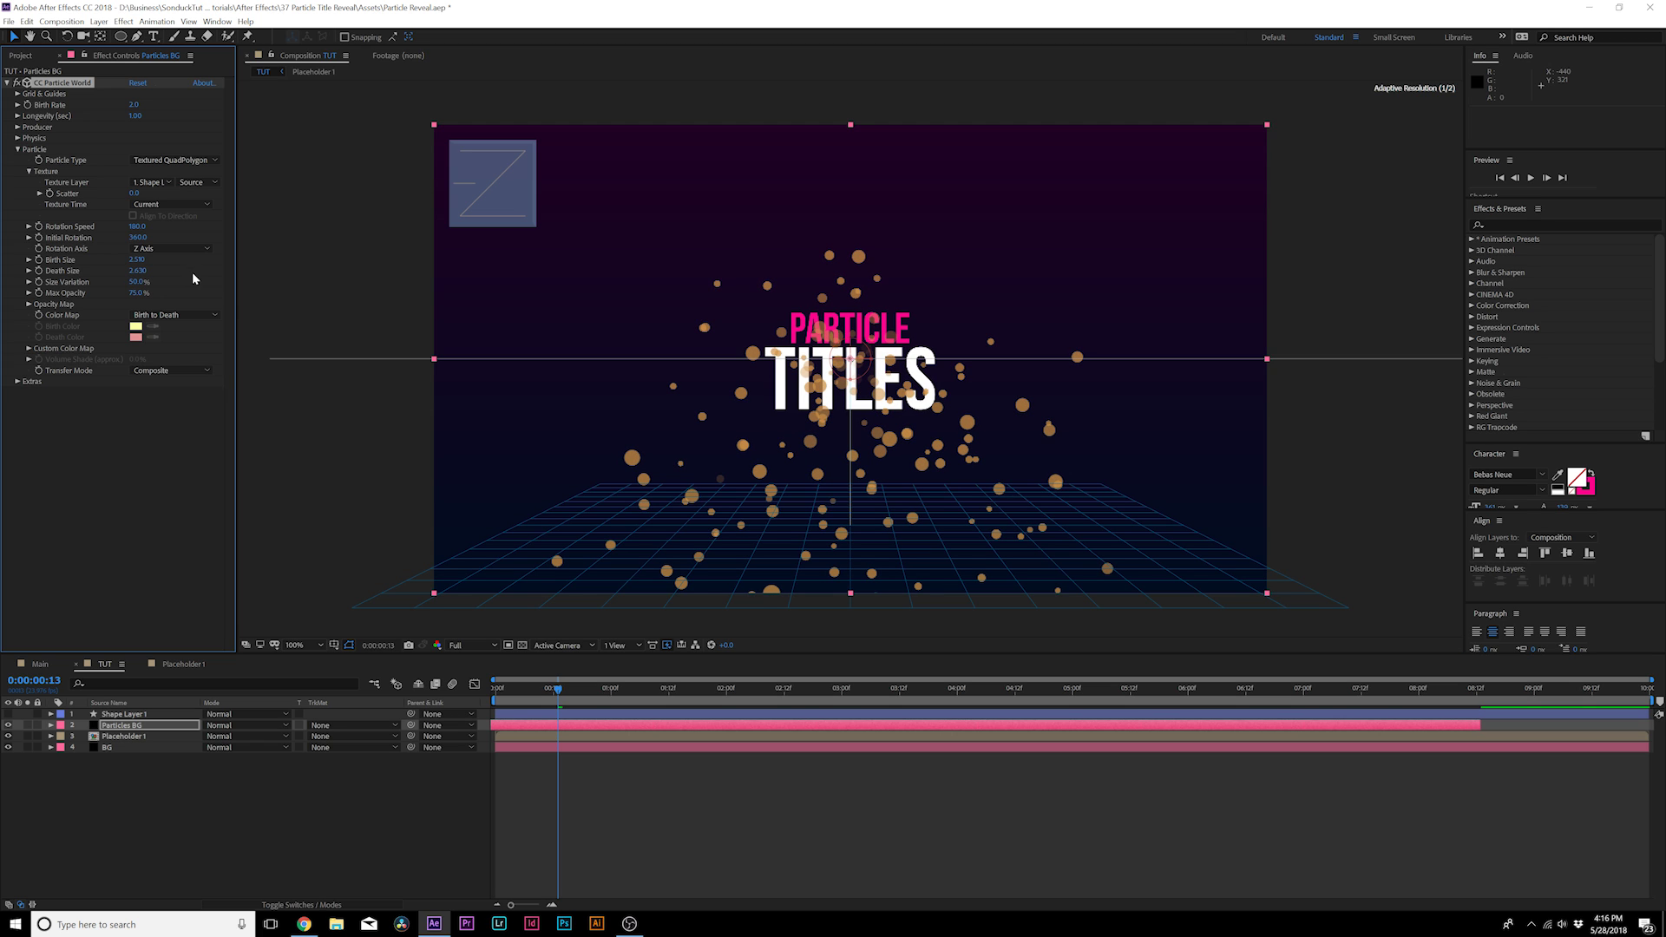
{"action": "left_click", "coordinate": [392, 819]}
{"action": "left_click_drag", "start_coordinate": [558, 689], "coordinate": [635, 688]}
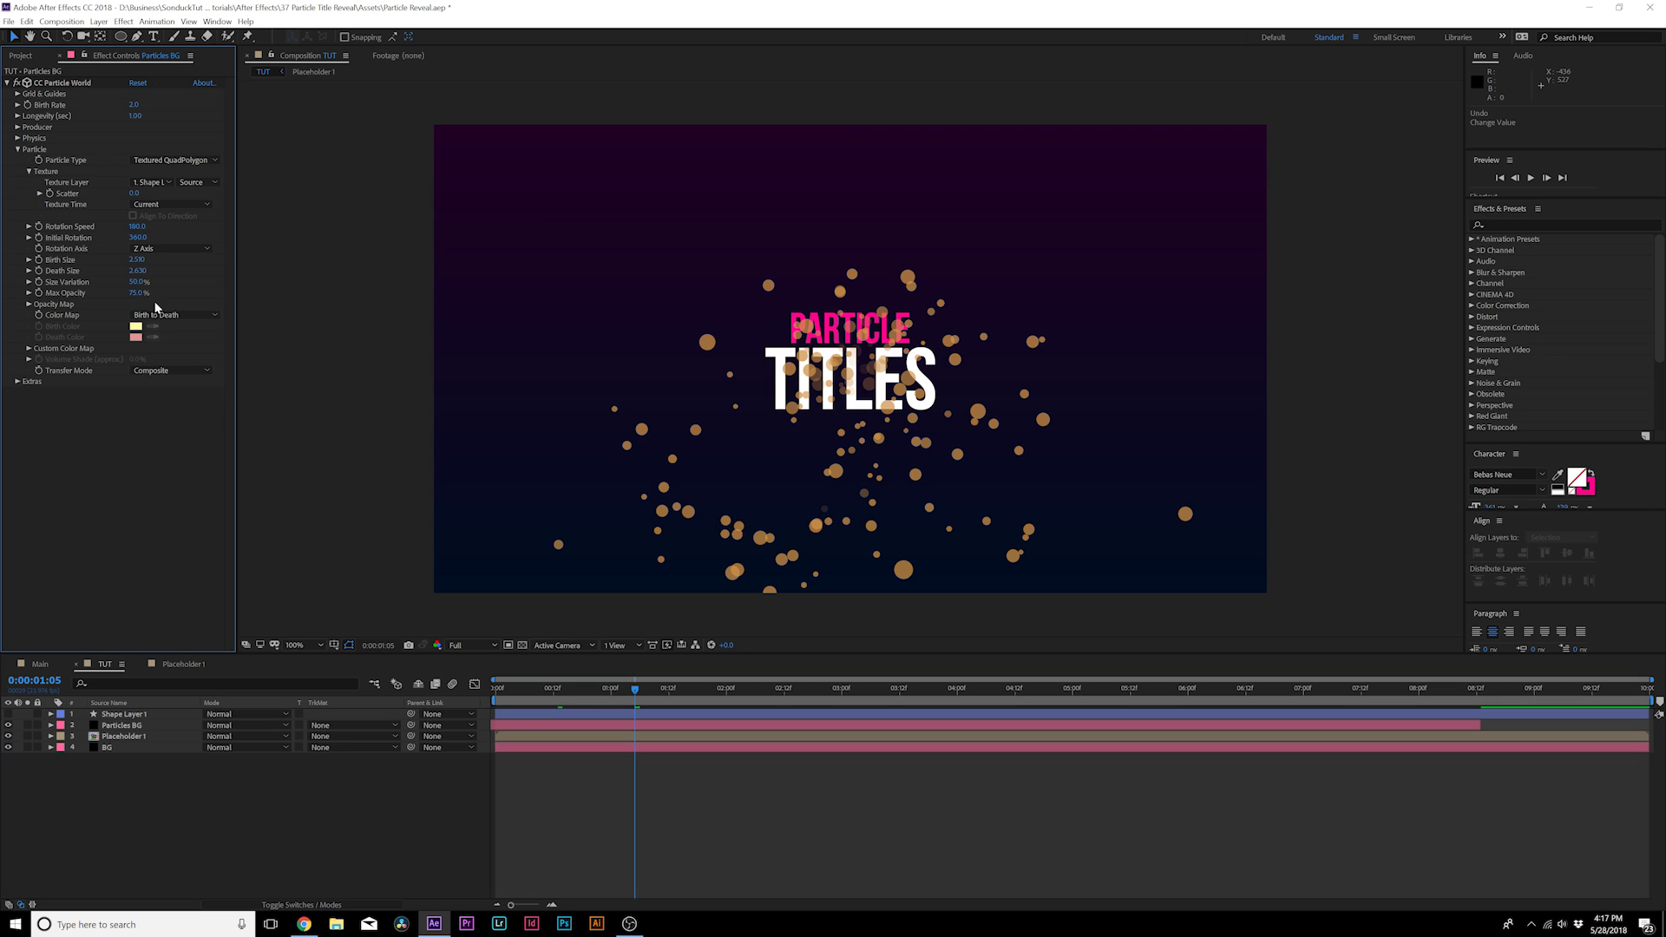
Raise the particles' Max Opacity to 100% and reduce Size Variation to about 18%
{"action": "left_click_drag", "start_coordinate": [136, 292], "coordinate": [170, 294]}
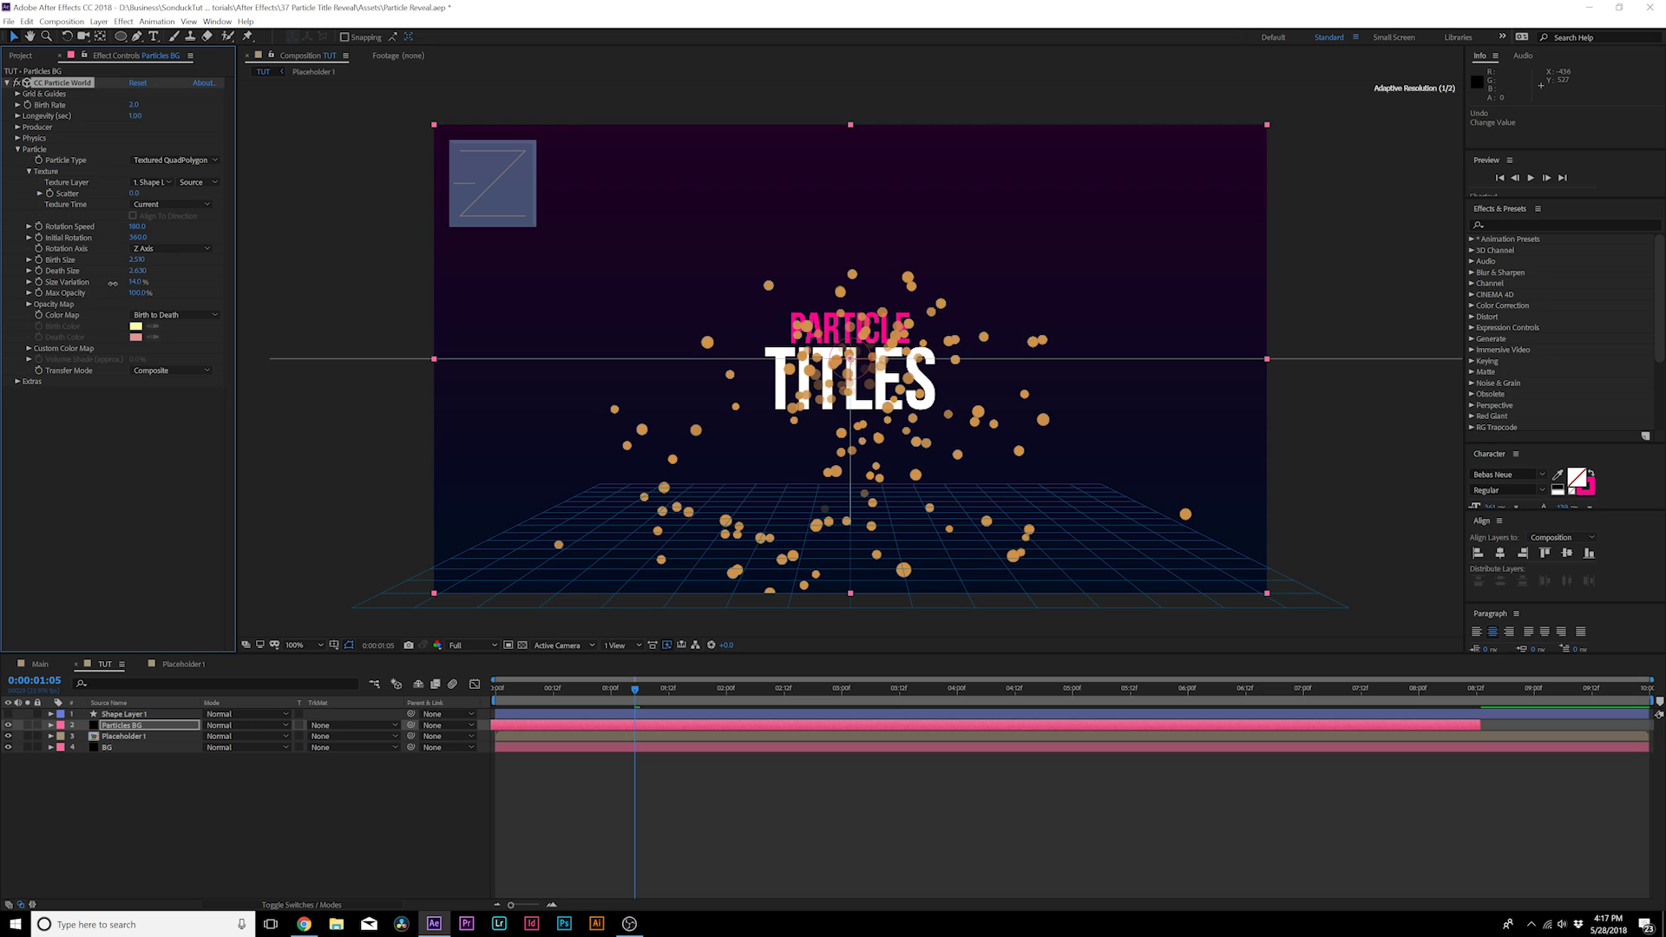
{"action": "left_click_drag", "start_coordinate": [136, 282], "coordinate": [141, 282]}
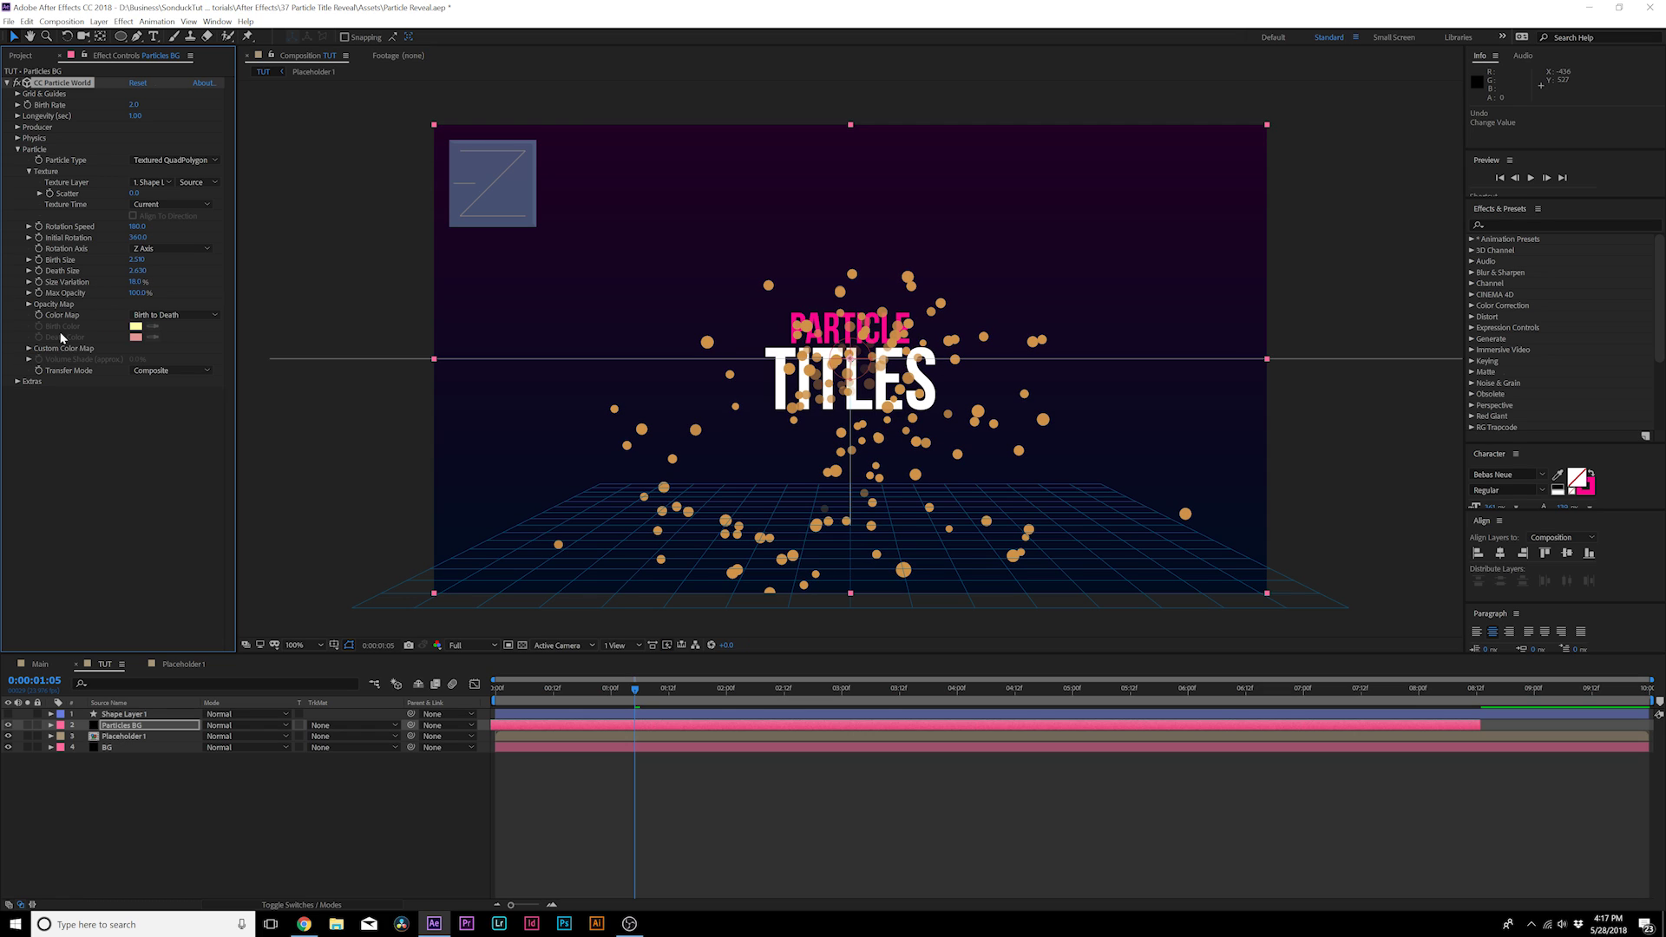
{"action": "left_click", "coordinate": [18, 150]}
Set the Physics Animation type of CC Particle World to Twirl
{"action": "left_click", "coordinate": [17, 138]}
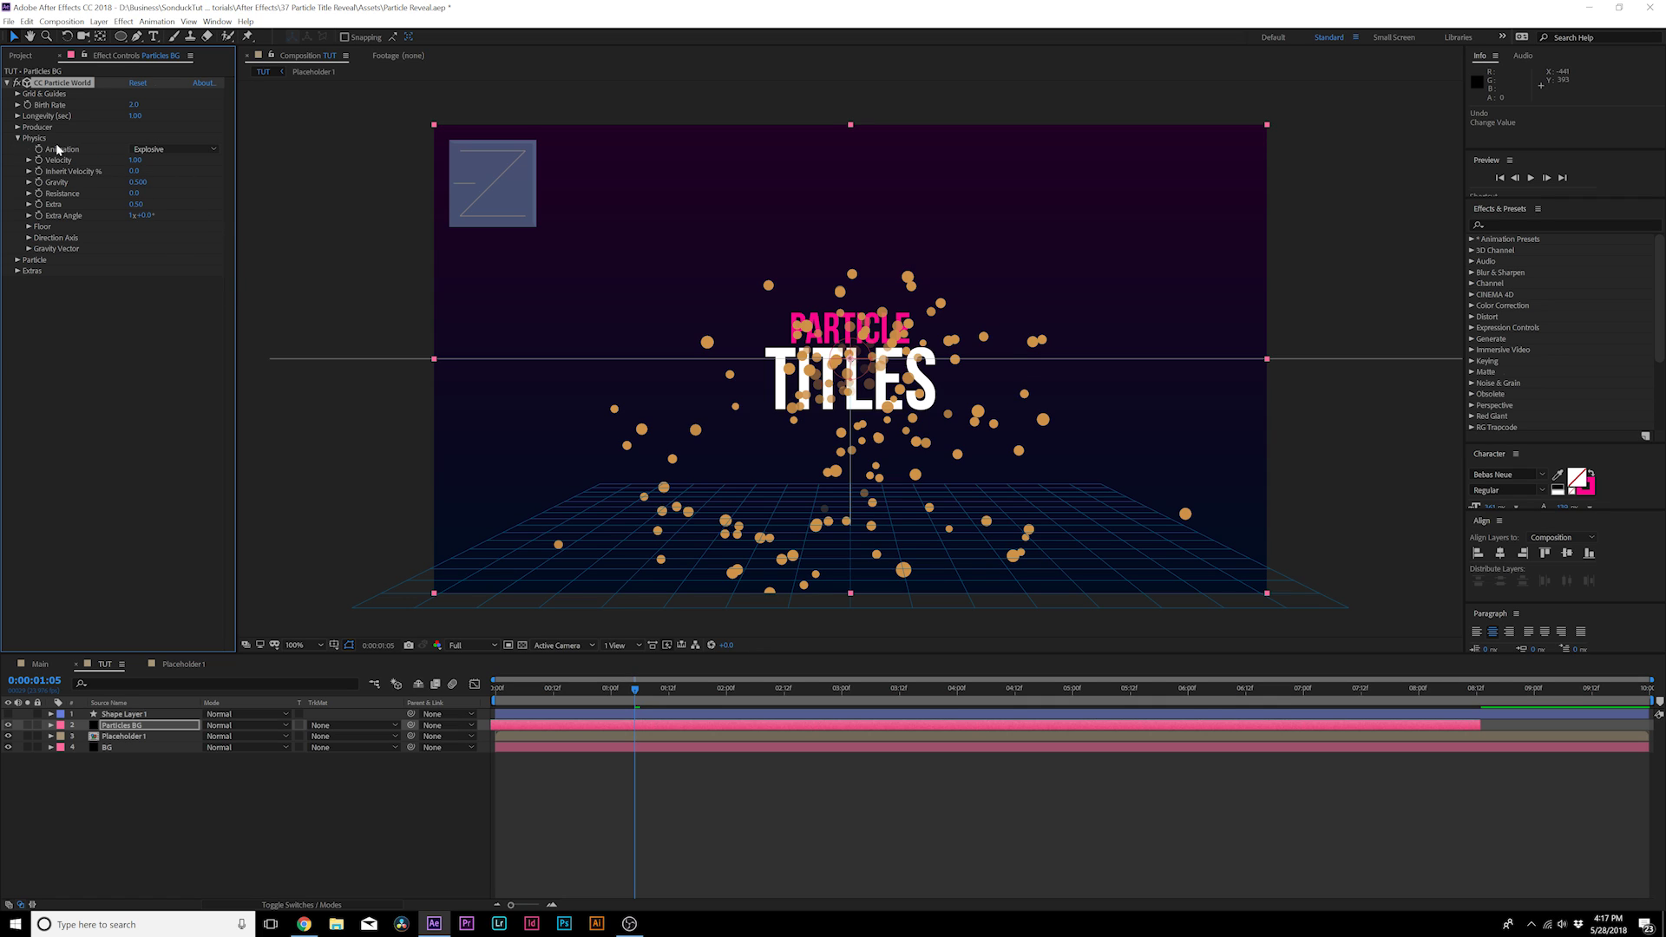
{"action": "left_click", "coordinate": [143, 149]}
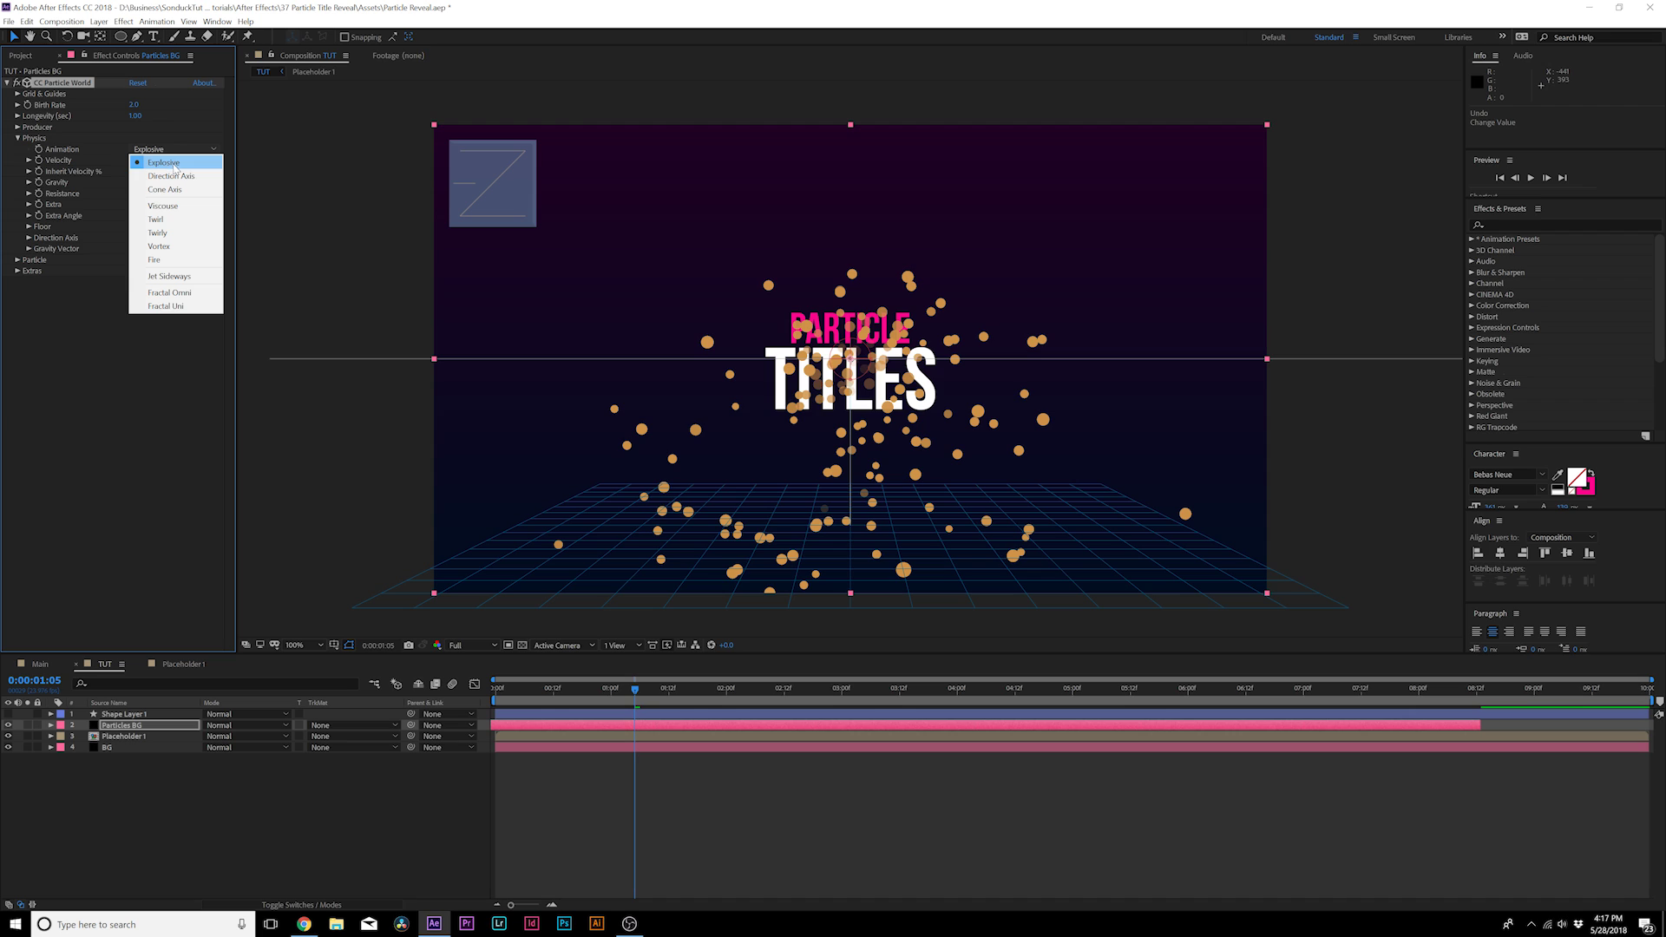
{"action": "left_click", "coordinate": [170, 223]}
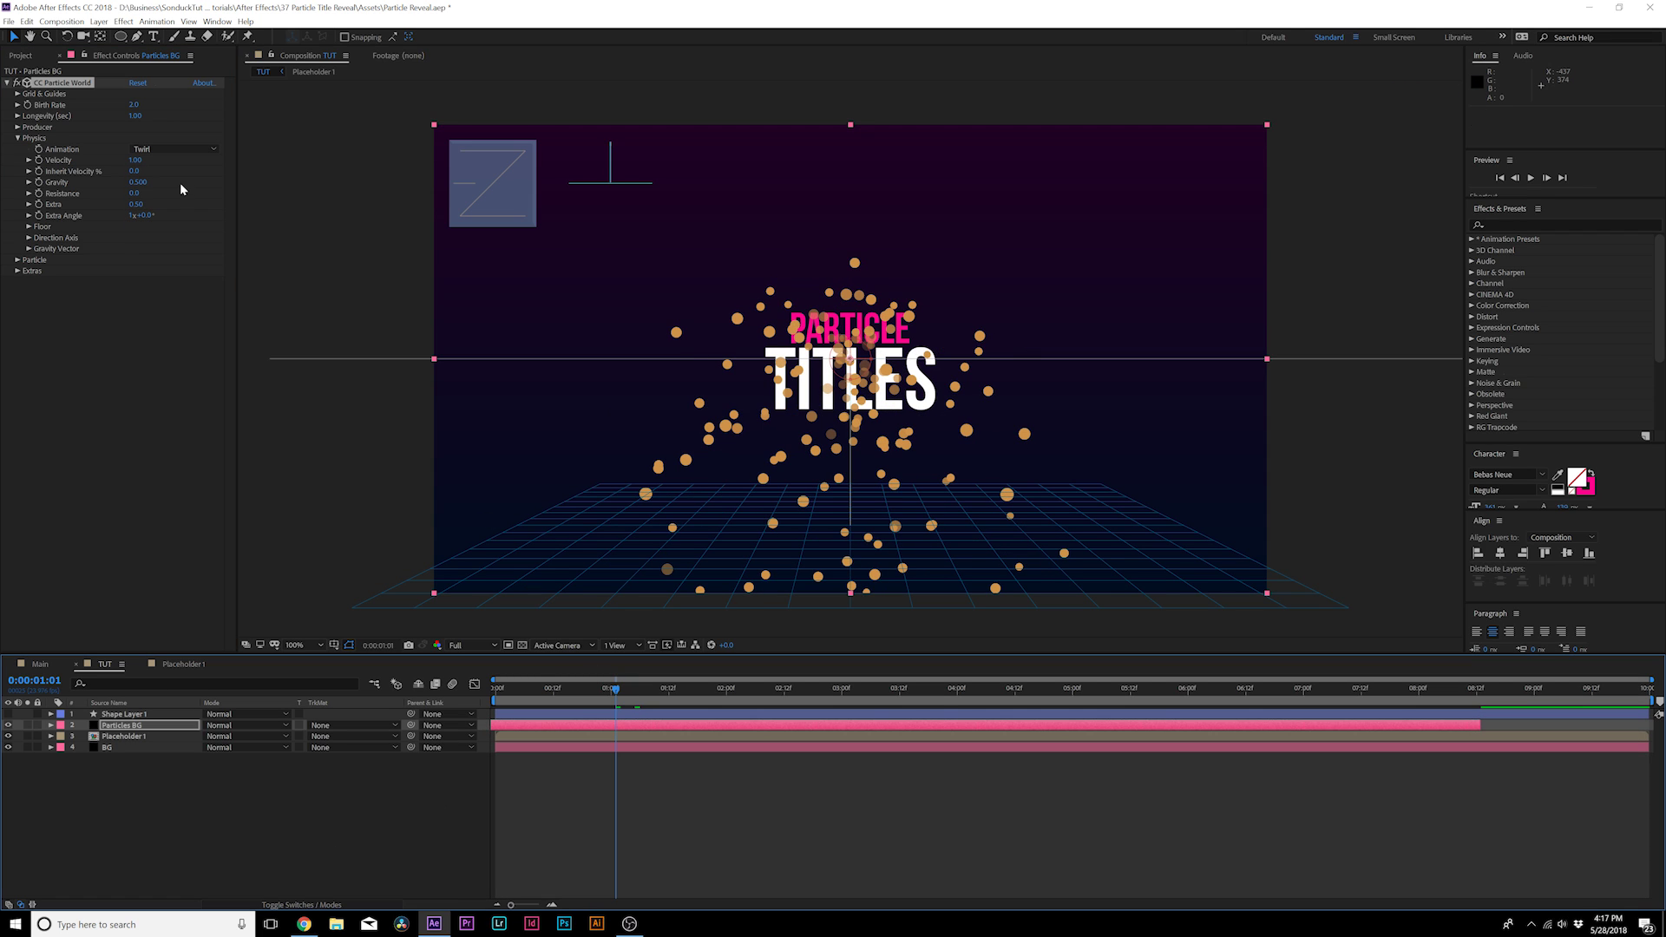
Set both Velocity and Gravity in the particle physics to 0
{"action": "left_click", "coordinate": [136, 159]}
{"action": "type", "text": "0"}
{"action": "left_click", "coordinate": [119, 447]}
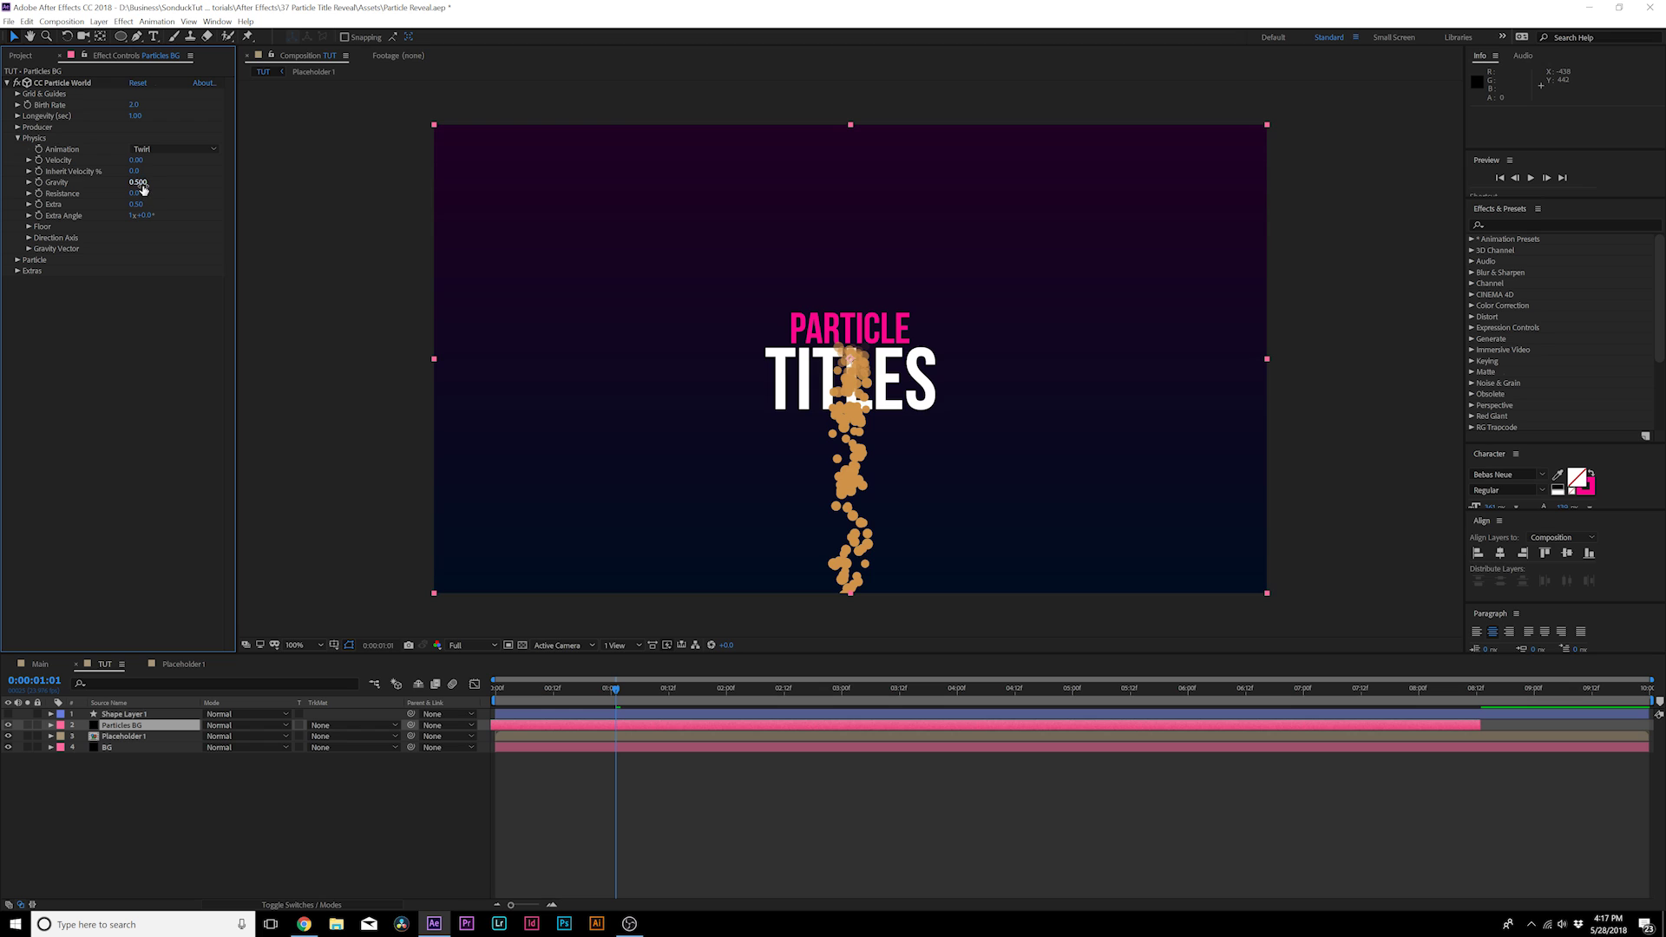
{"action": "left_click", "coordinate": [139, 182]}
{"action": "left_click", "coordinate": [130, 344]}
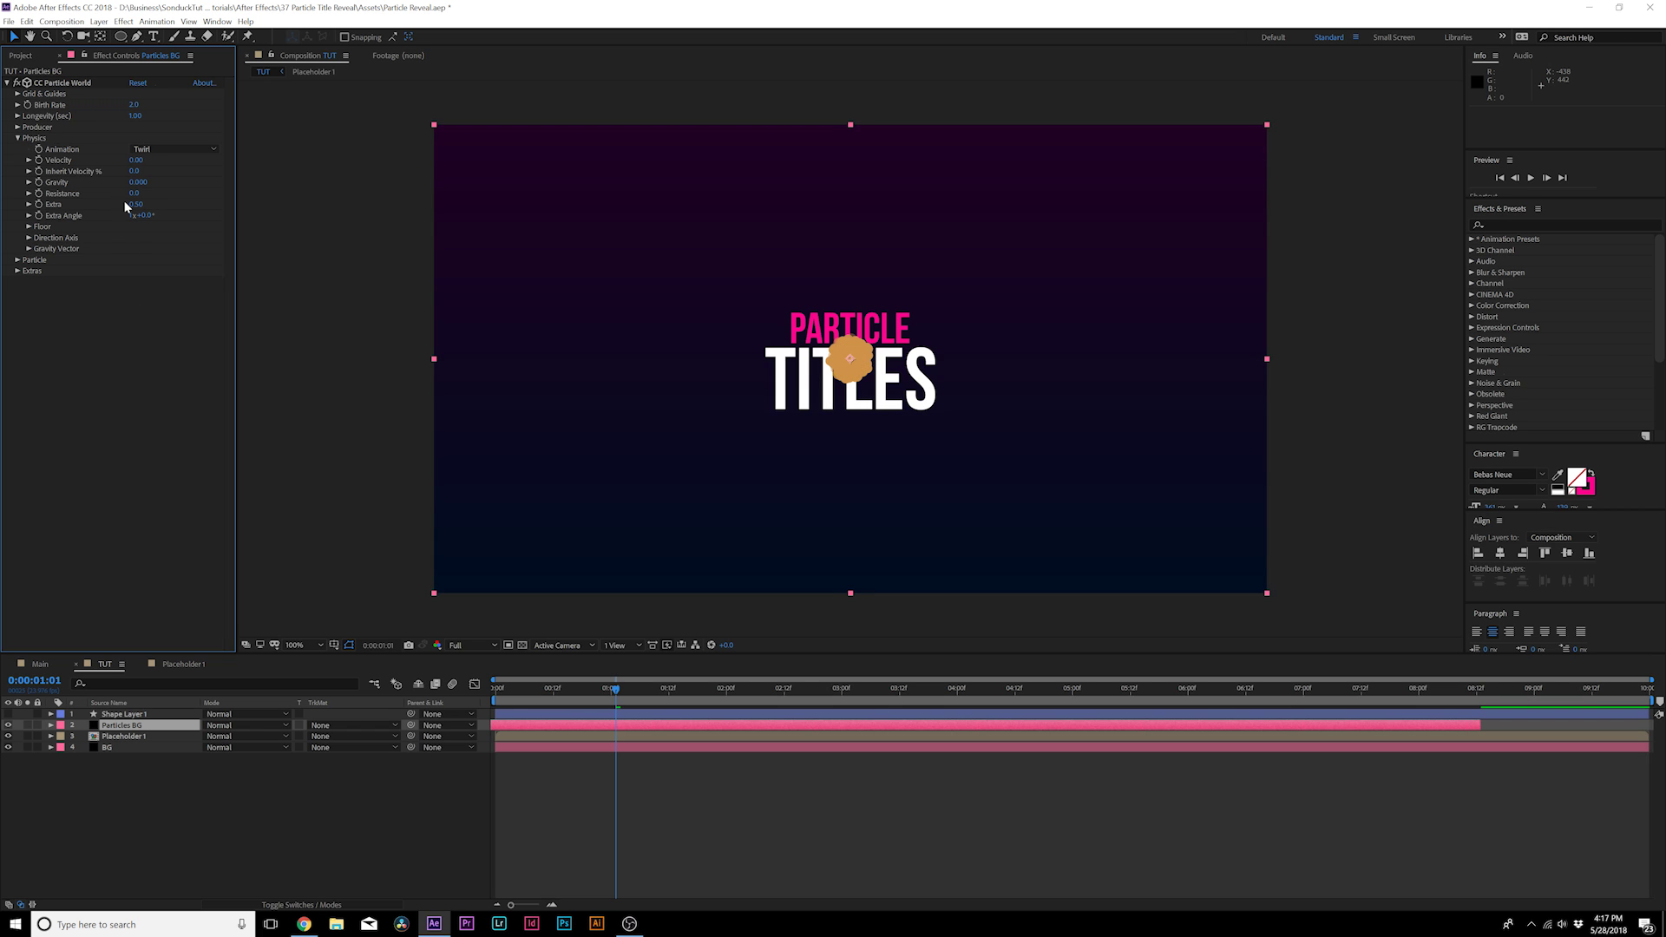
Raise the particles' Velocity to about 0.23 and scrub the timeline to check the motion
{"action": "left_click_drag", "start_coordinate": [133, 162], "coordinate": [149, 160]}
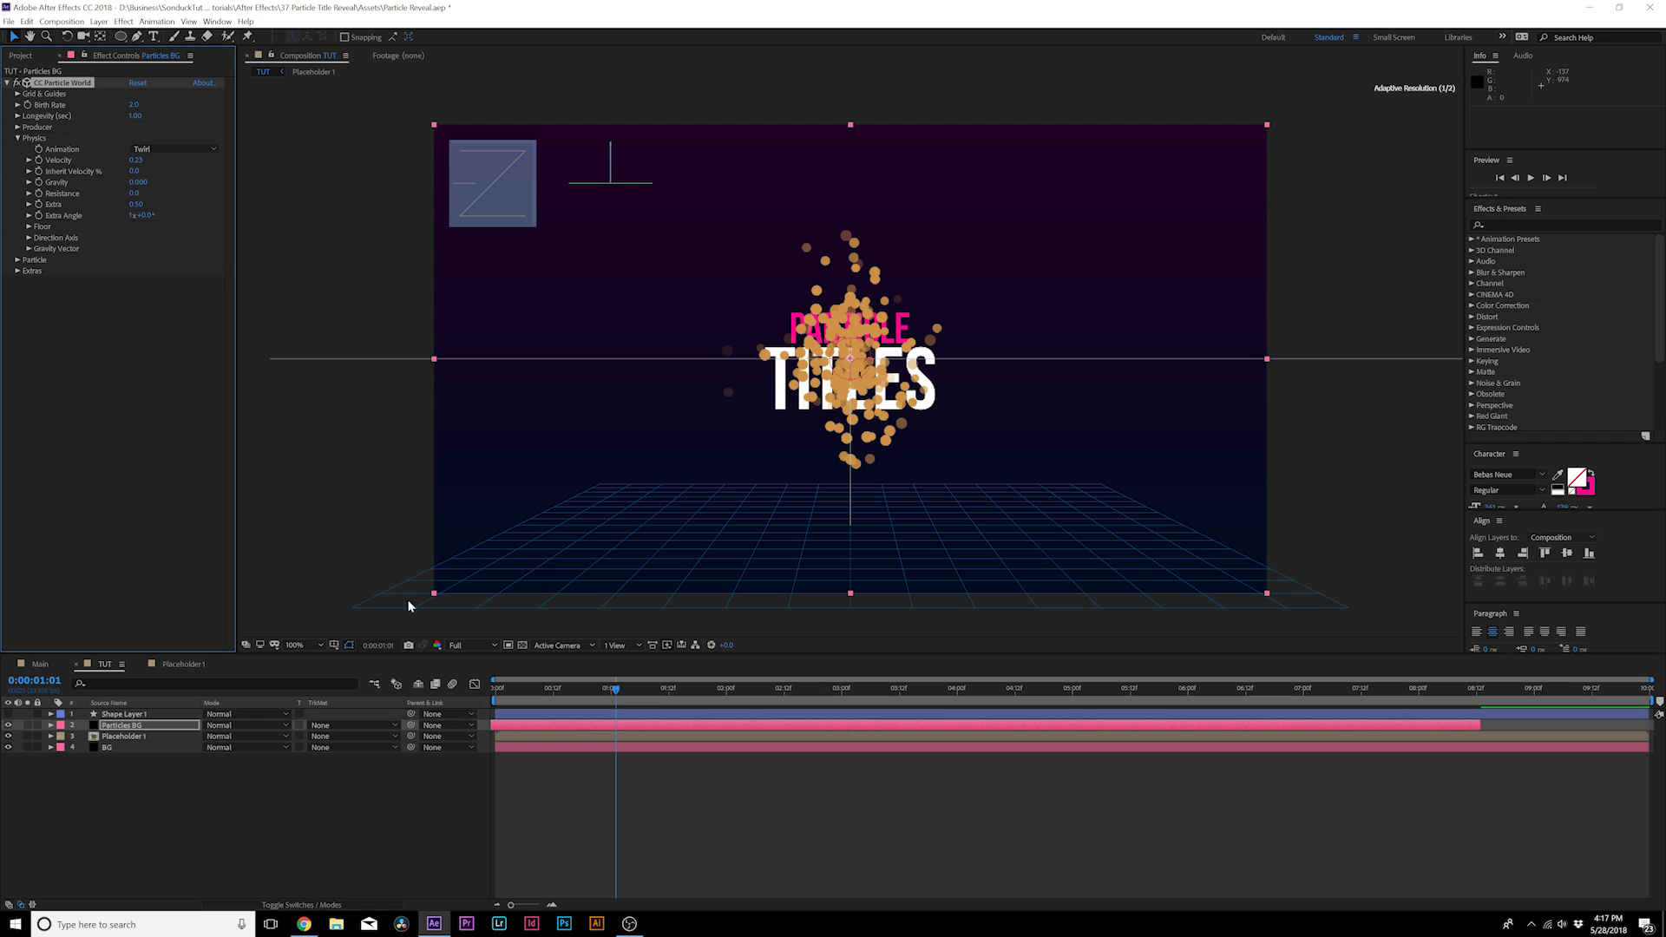
{"action": "left_click_drag", "start_coordinate": [507, 688], "coordinate": [692, 703]}
Spread out the particle producer to a Radius X of about 0.365 and a Radius Y of about 0.165
{"action": "left_click", "coordinate": [15, 128]}
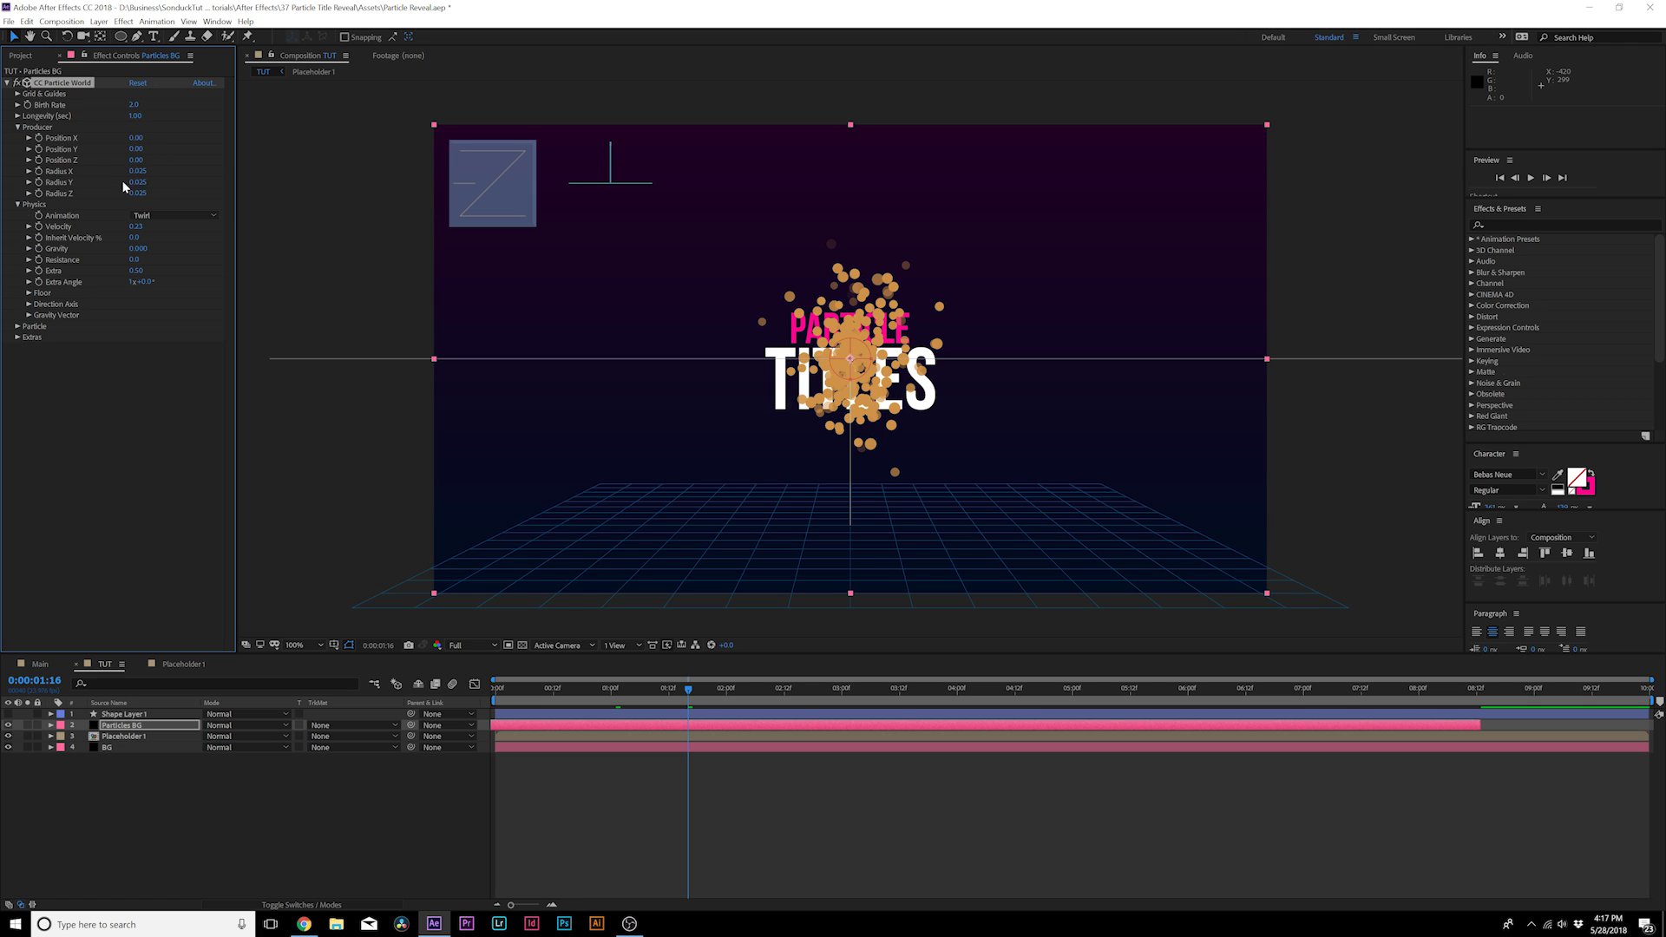
{"action": "mouse_move", "coordinate": [152, 171]}
{"action": "left_mouse_down"}
{"action": "mouse_move", "coordinate": [209, 172]}
{"action": "mouse_move", "coordinate": [126, 182]}
{"action": "left_mouse_up"}
{"action": "left_click", "coordinate": [379, 807]}
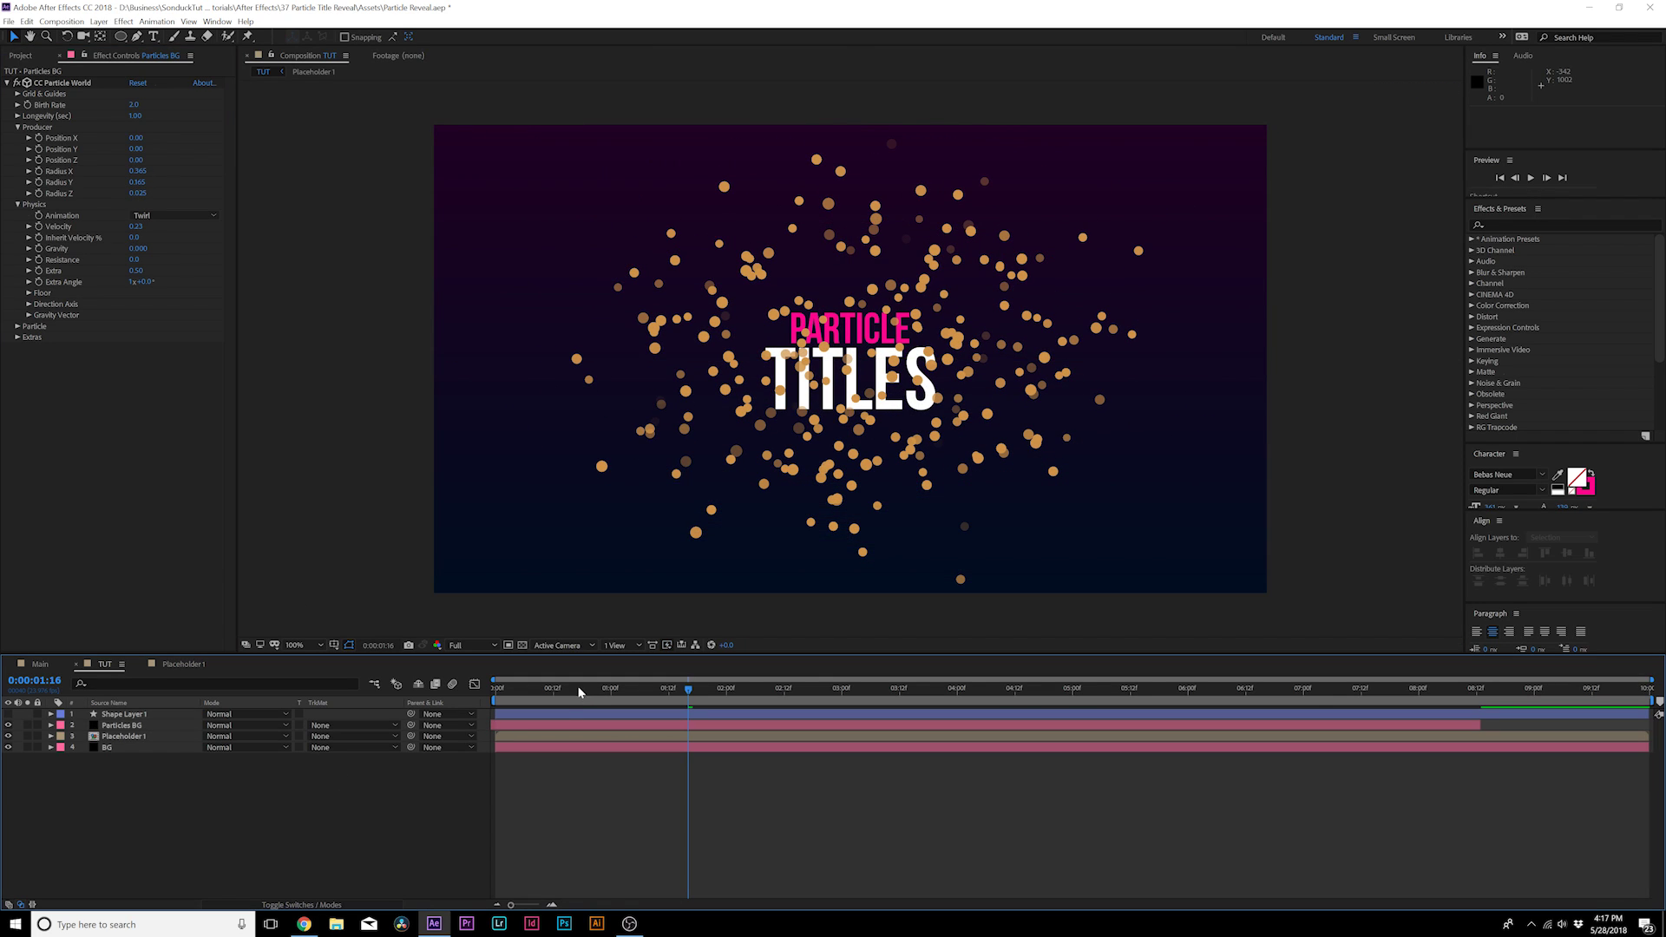
{"action": "left_click_drag", "start_coordinate": [688, 688], "coordinate": [784, 697]}
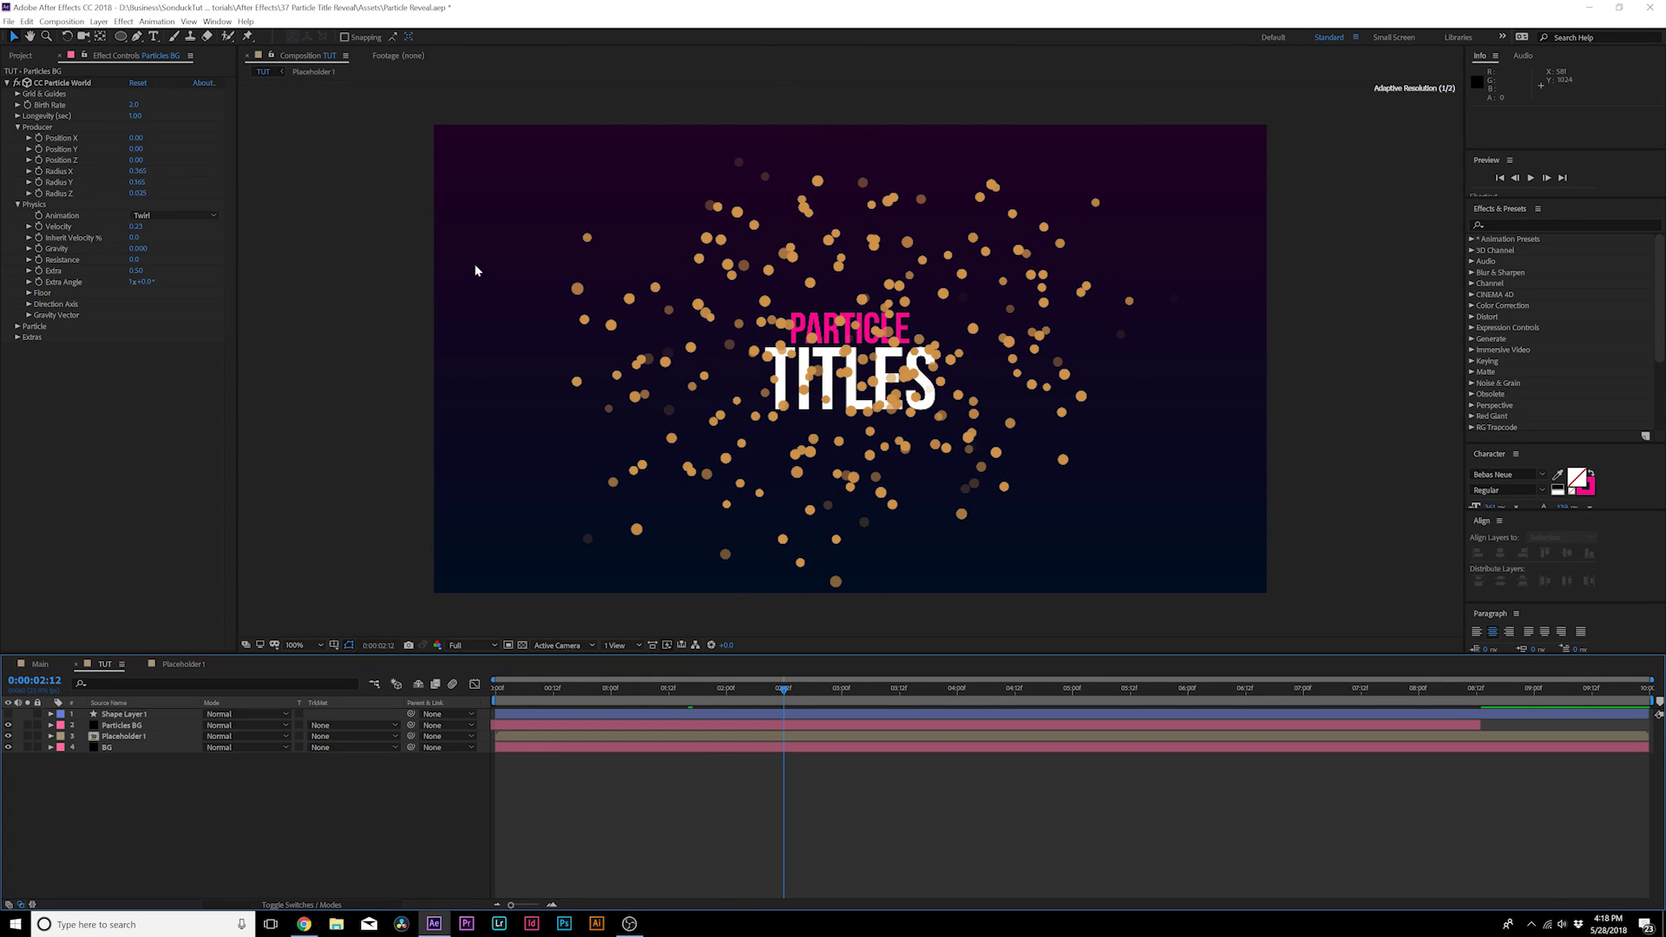
Set the particles' Longevity to 5 seconds and lower the Birth Rate to 1.0
{"action": "left_click", "coordinate": [134, 117]}
{"action": "type", "text": "5"}
{"action": "key", "text": "Return"}
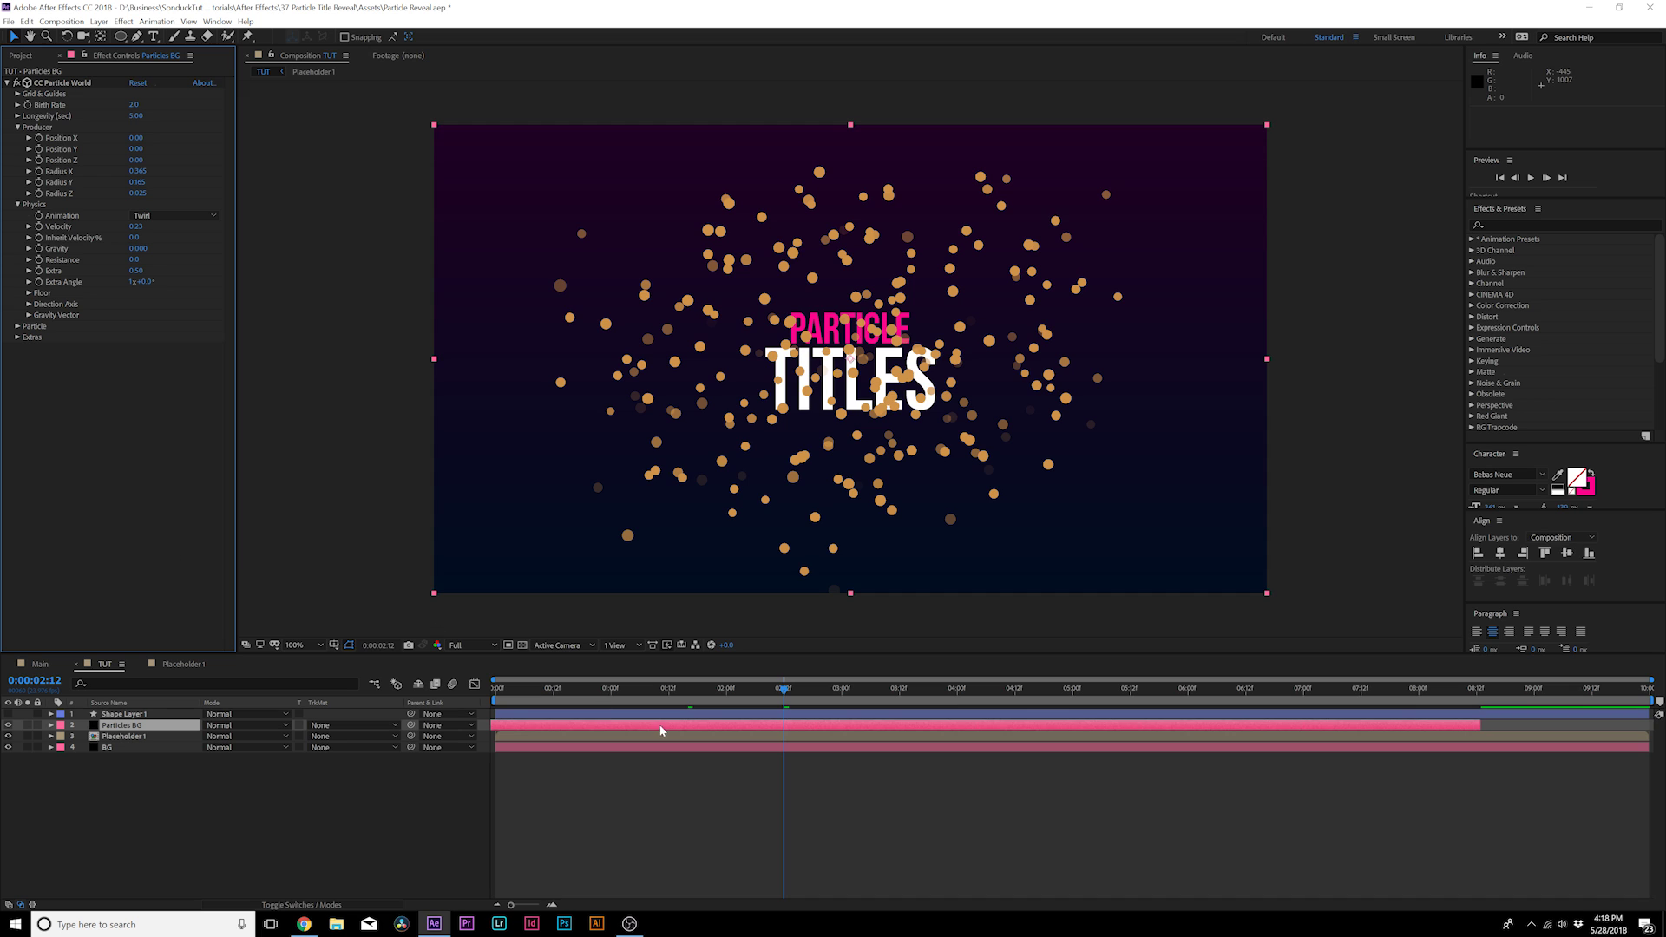
{"action": "key", "text": "space"}
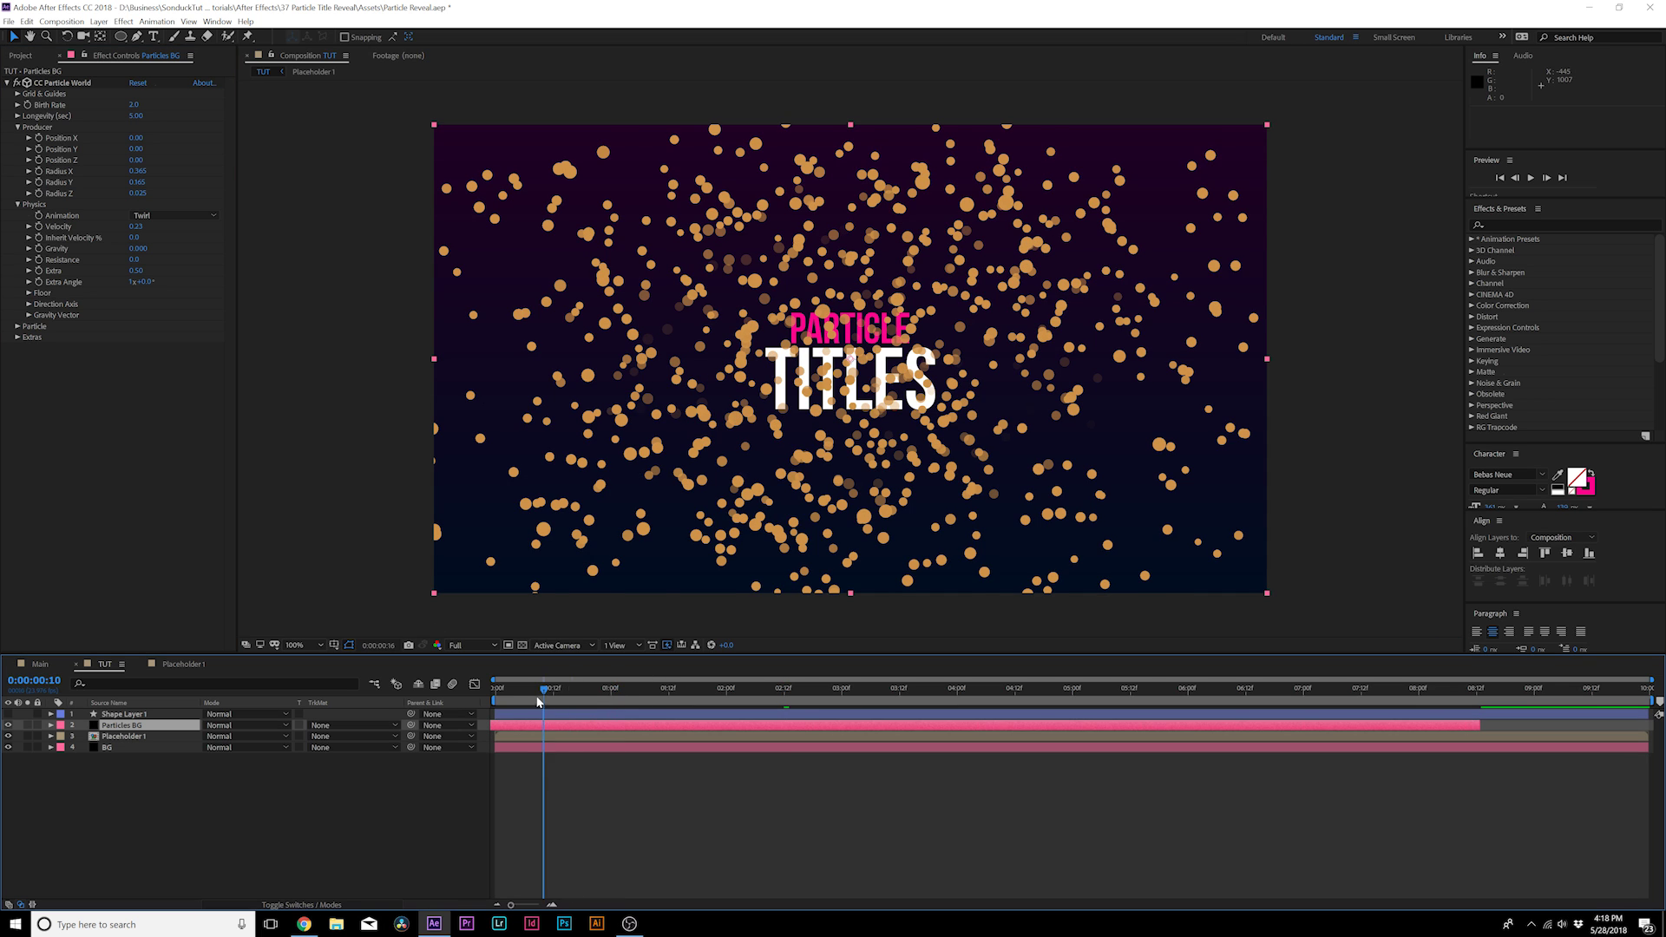
{"action": "left_click", "coordinate": [135, 105]}
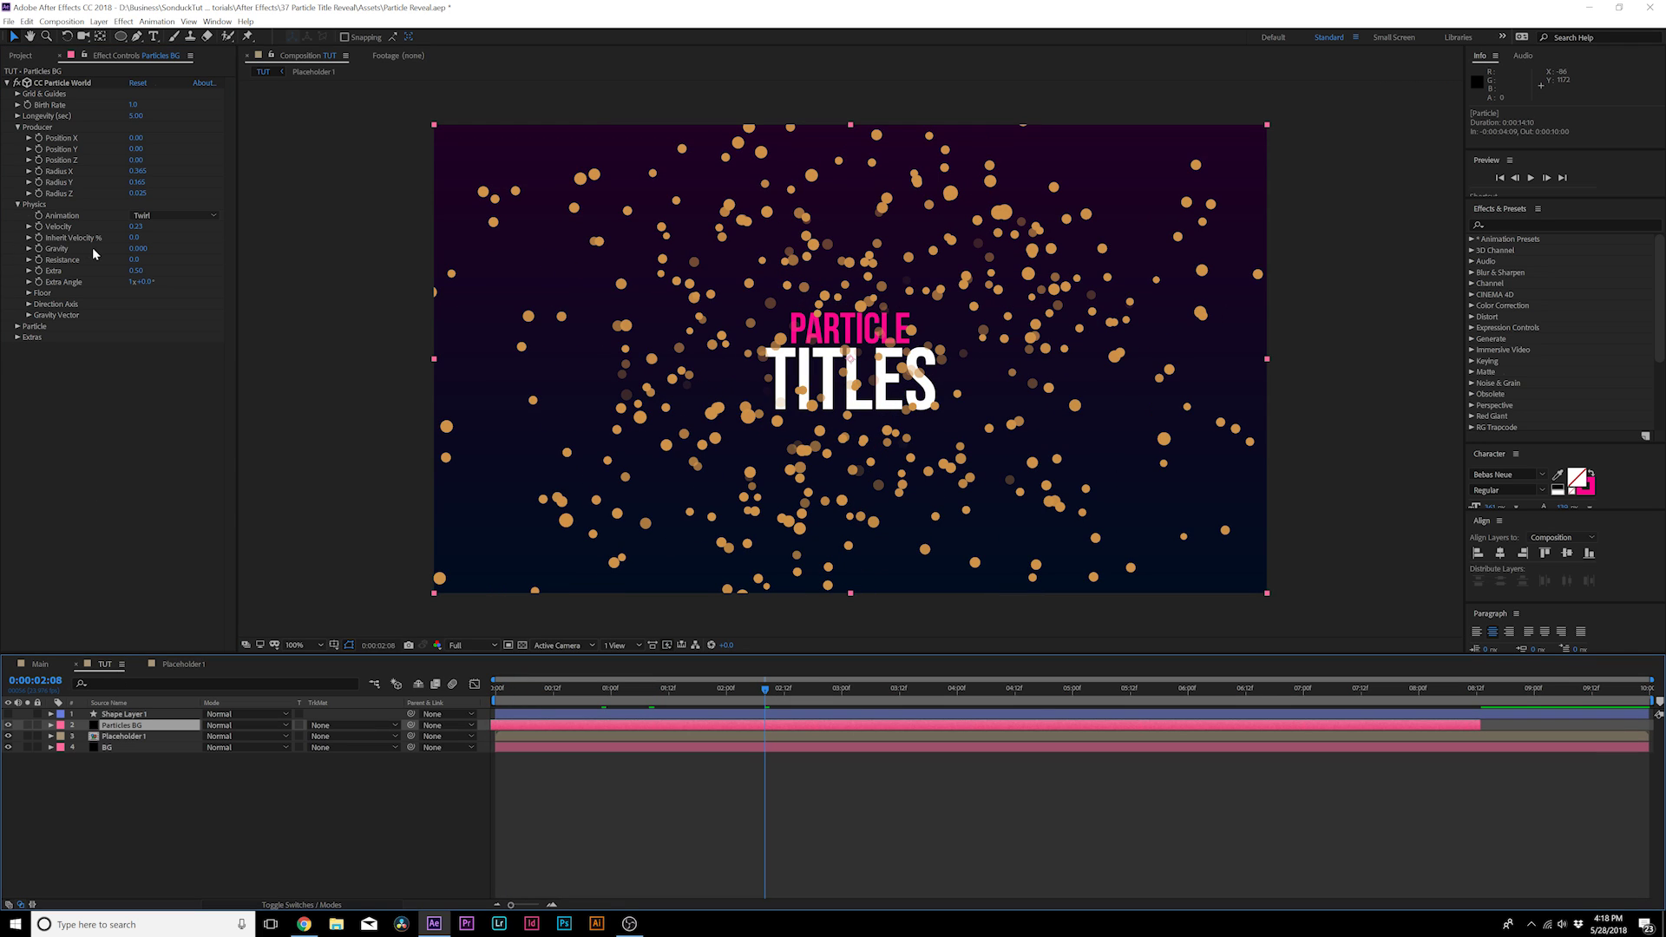
Set the particles' Gravity to 0.03 and preview the slow fall
{"action": "left_click", "coordinate": [136, 248]}
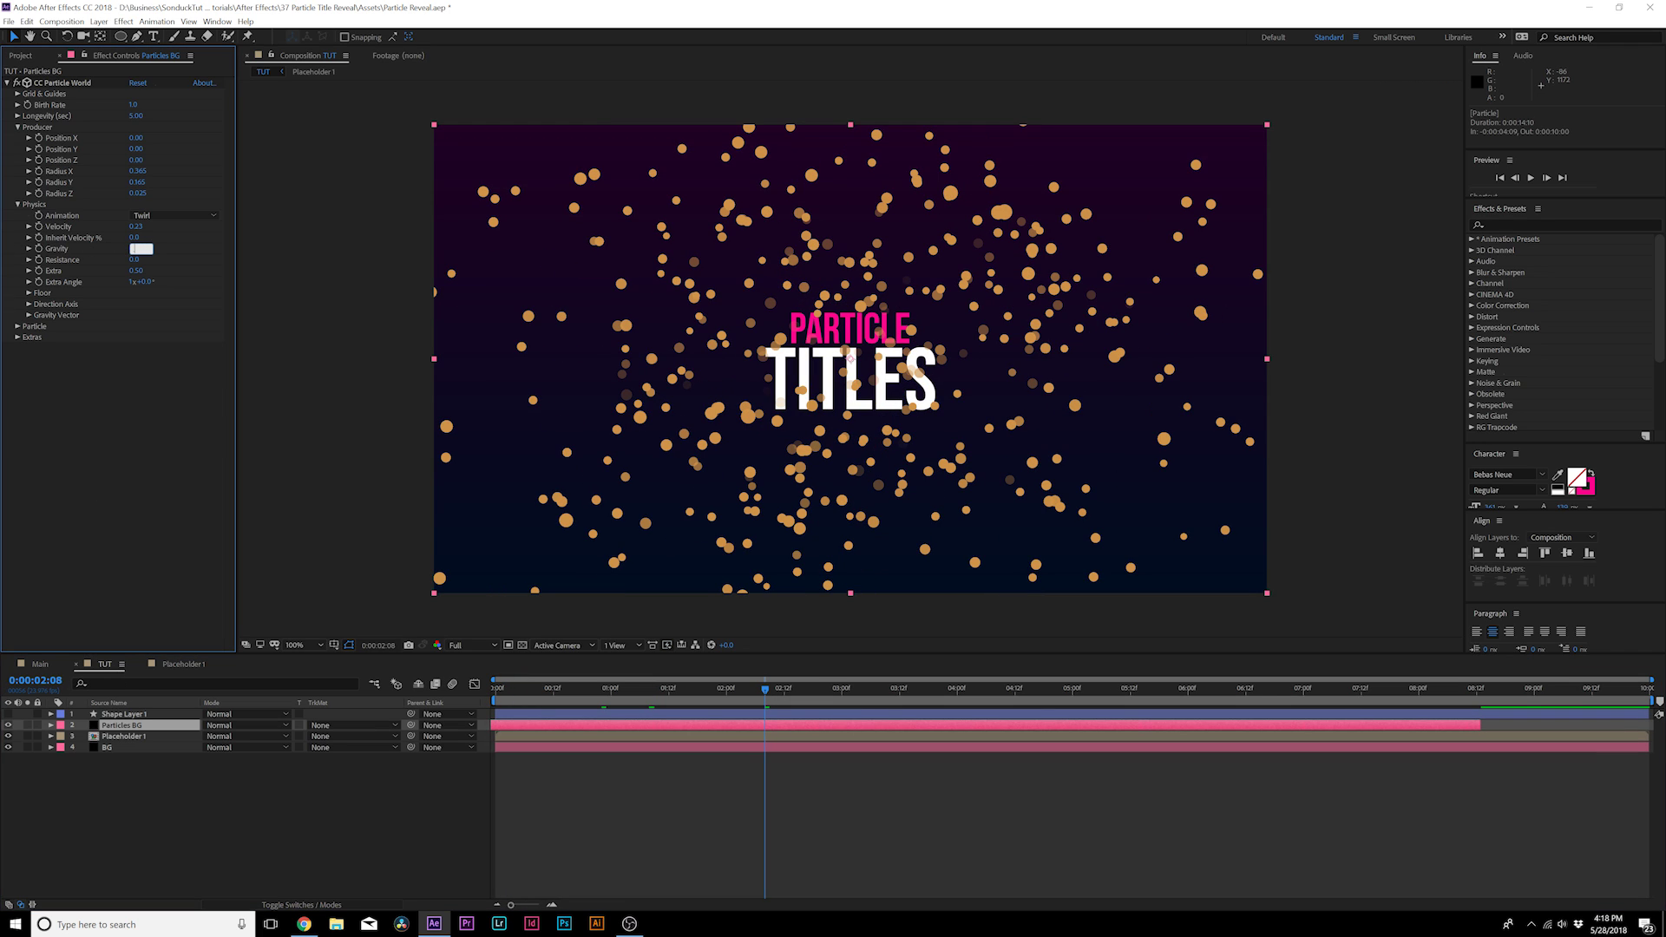
{"action": "type", "text": "0.03"}
{"action": "key", "text": "Return"}
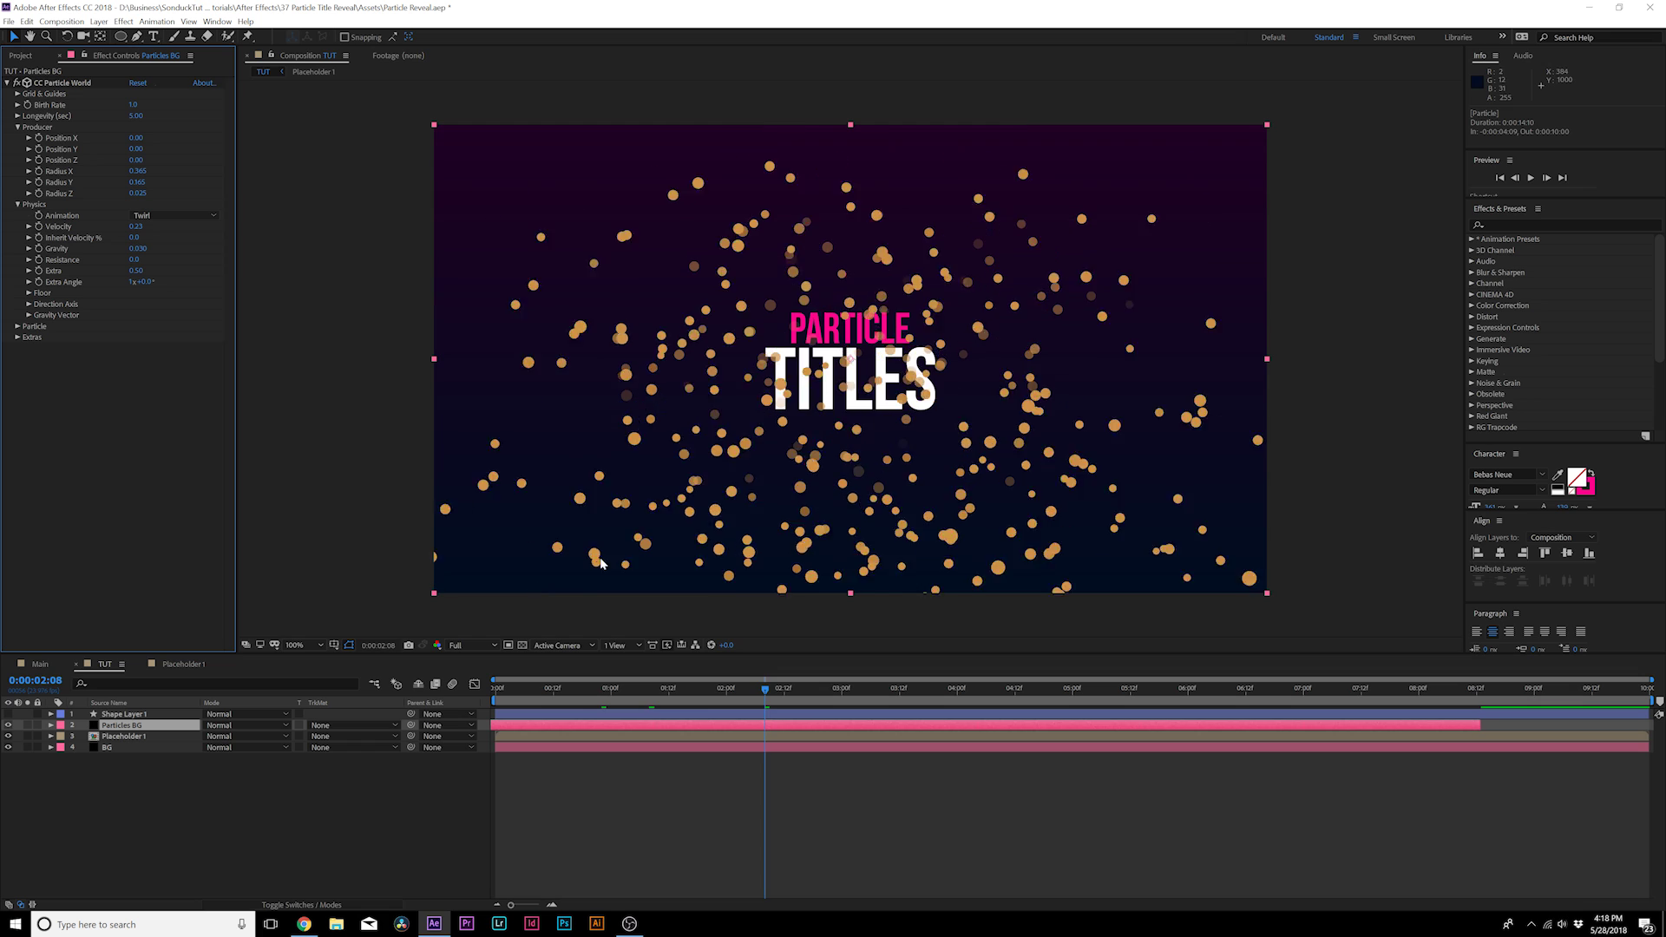
{"action": "key", "text": "space"}
Set the Birth Rate to 0.5 and scrub the timeline to check the particle density
{"action": "left_click", "coordinate": [135, 105]}
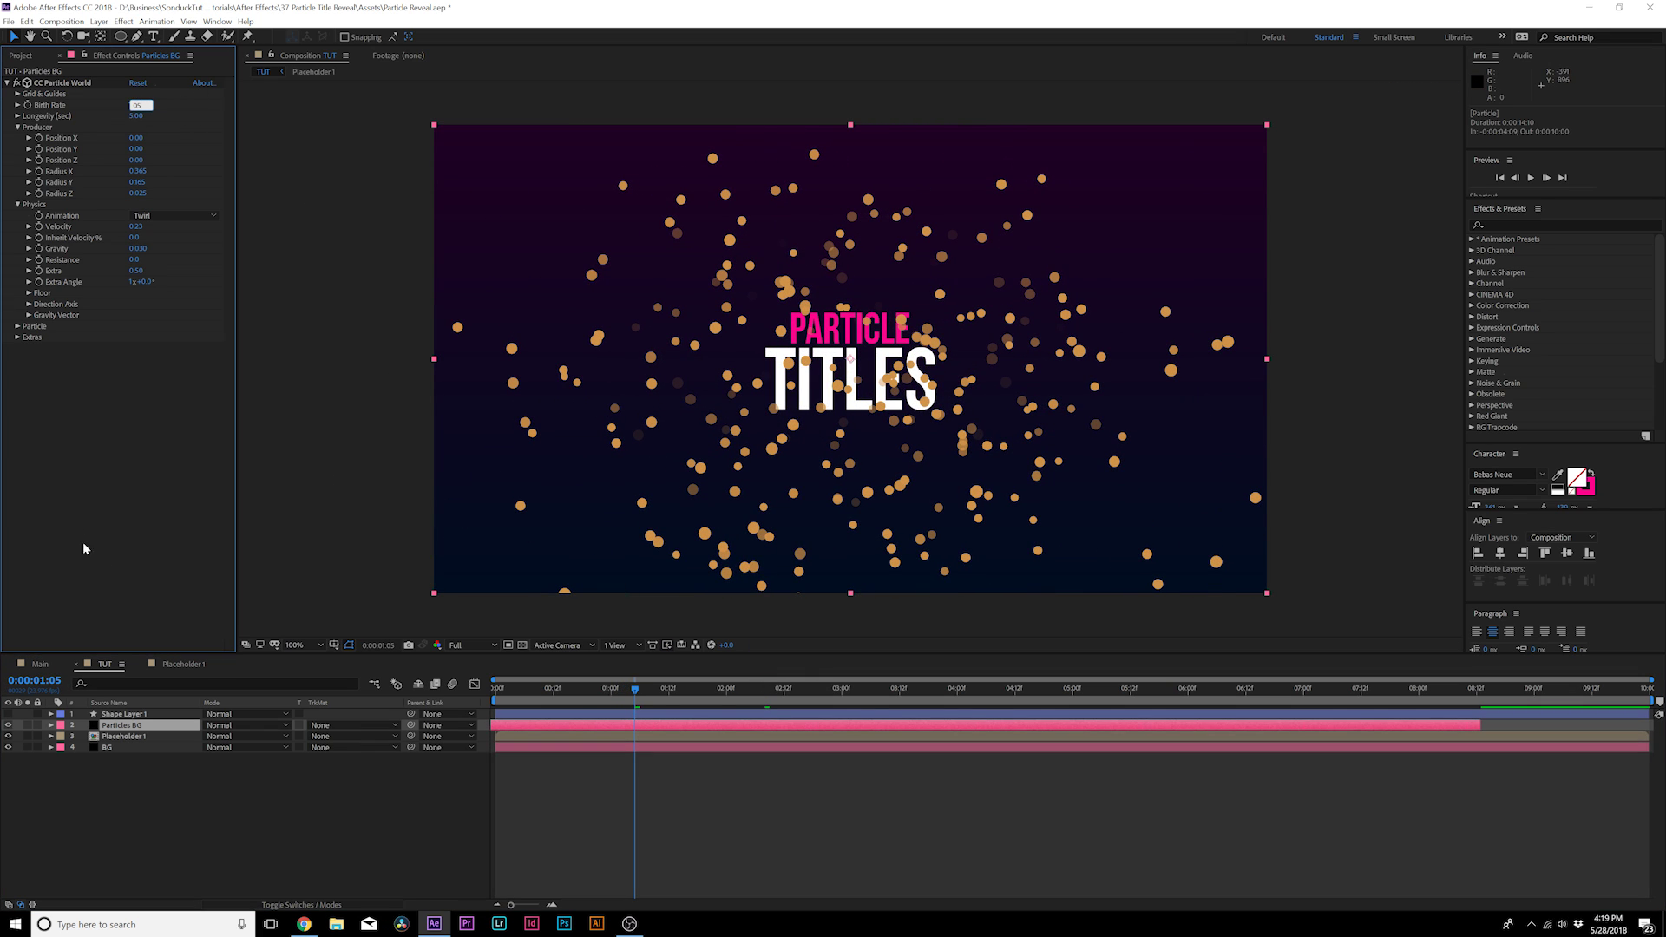
{"action": "type", "text": "0"}
{"action": "type", "text": ".5"}
{"action": "key", "text": "Return"}
{"action": "left_click_drag", "start_coordinate": [636, 688], "coordinate": [671, 700]}
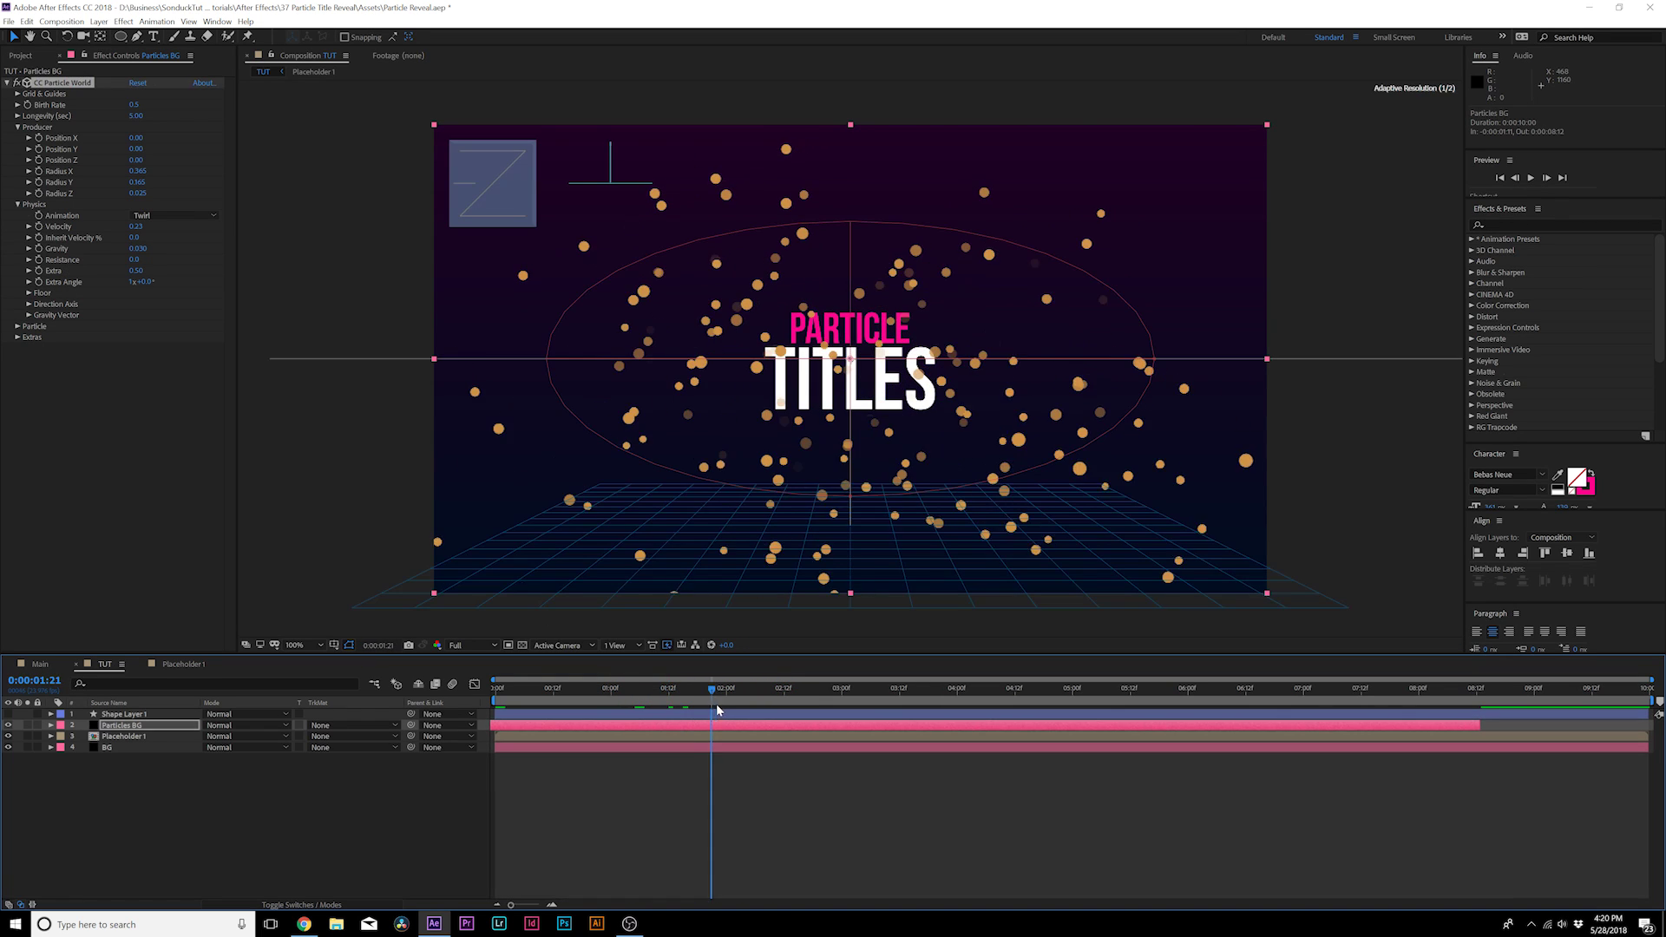
{"action": "left_click_drag", "start_coordinate": [717, 710], "coordinate": [640, 708]}
Increase the particles' Resistance to about 2.1 and scrub through the first three seconds
{"action": "left_click_drag", "start_coordinate": [127, 264], "coordinate": [158, 272]}
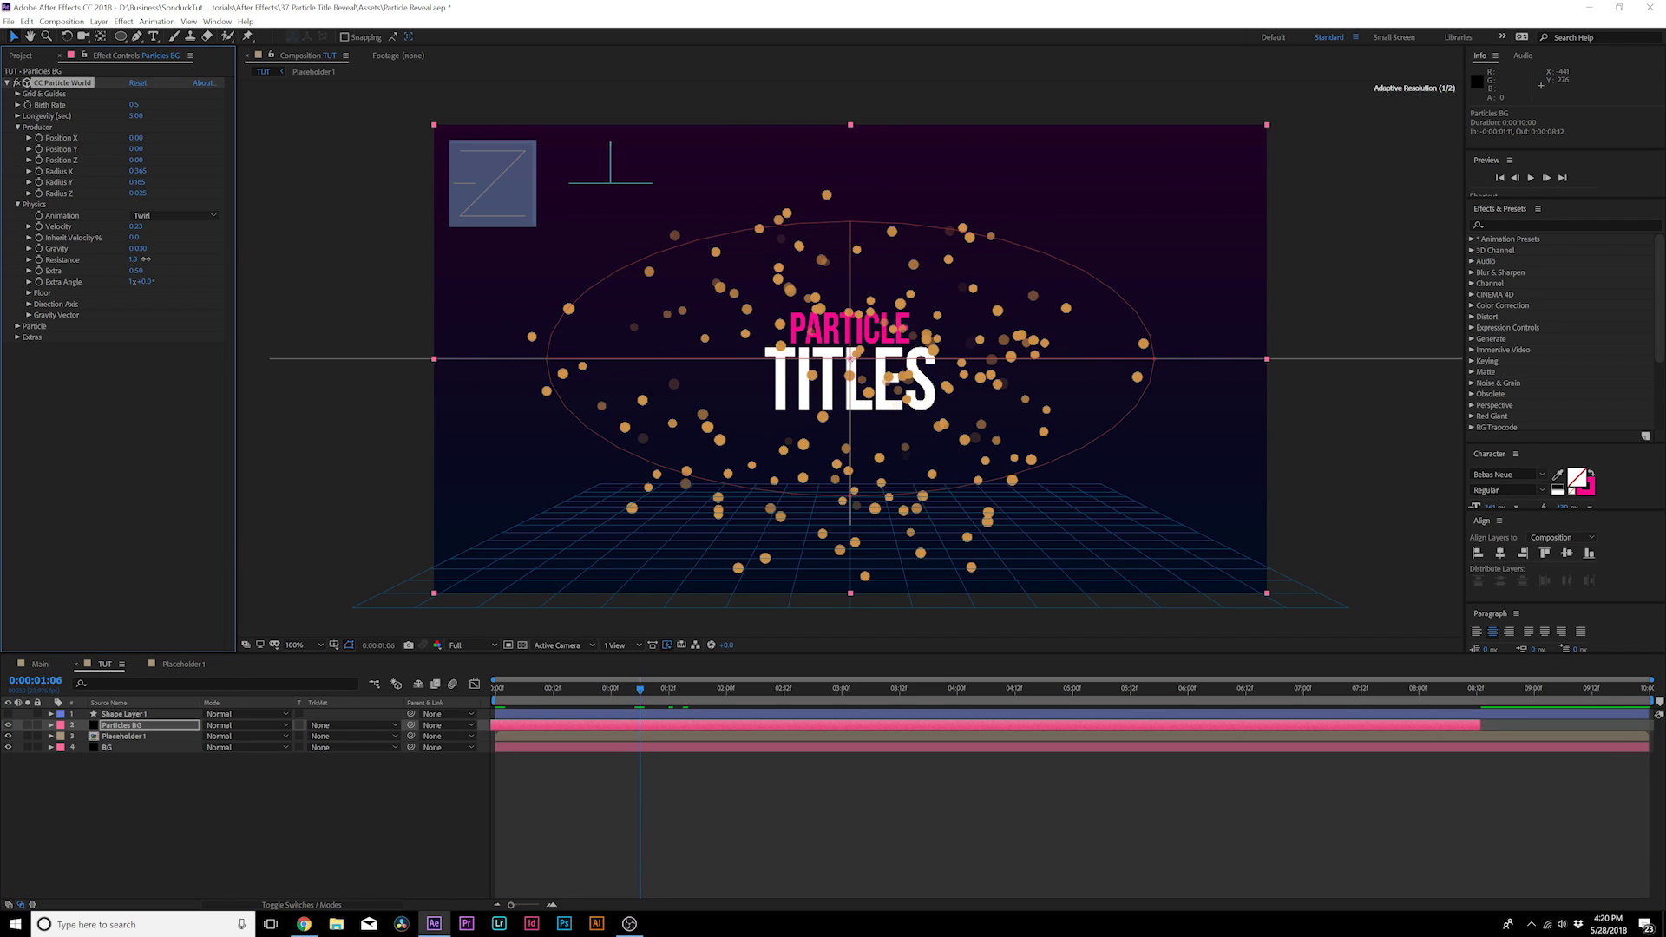
{"action": "left_click_drag", "start_coordinate": [529, 684], "coordinate": [874, 704]}
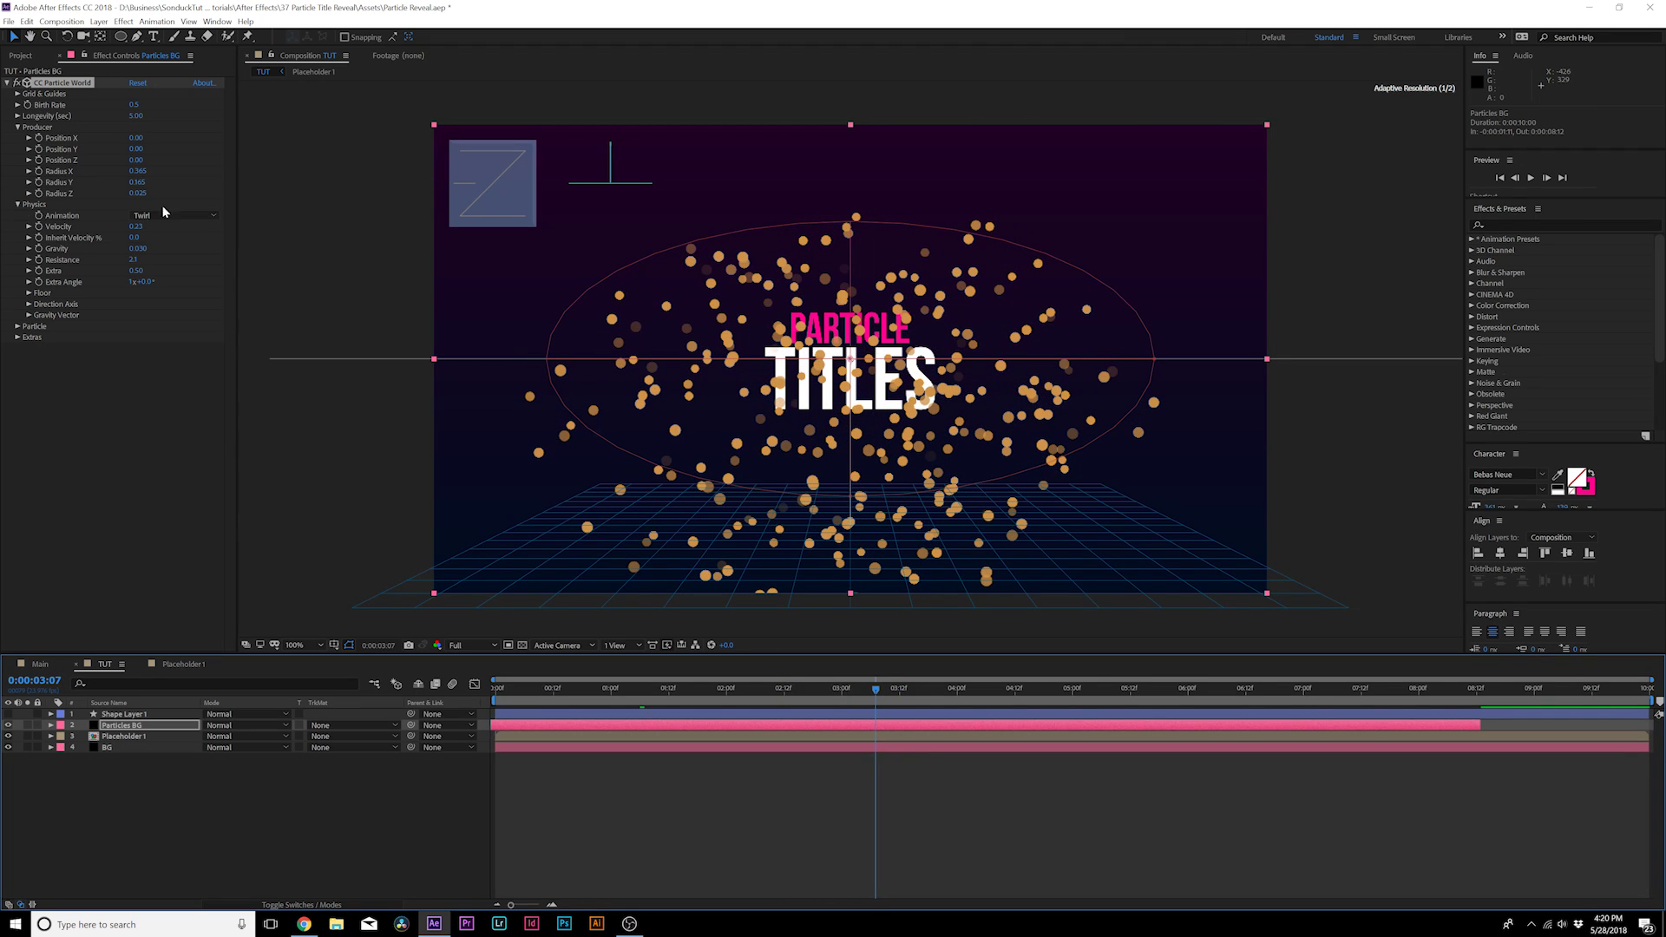
Enlarge the producer to Radius X about 0.715 and Radius Y about 0.345, then preview a work area of about two seconds
{"action": "mouse_move", "coordinate": [136, 171]}
{"action": "left_mouse_down"}
{"action": "mouse_move", "coordinate": [169, 171]}
{"action": "mouse_move", "coordinate": [150, 182]}
{"action": "left_mouse_up"}
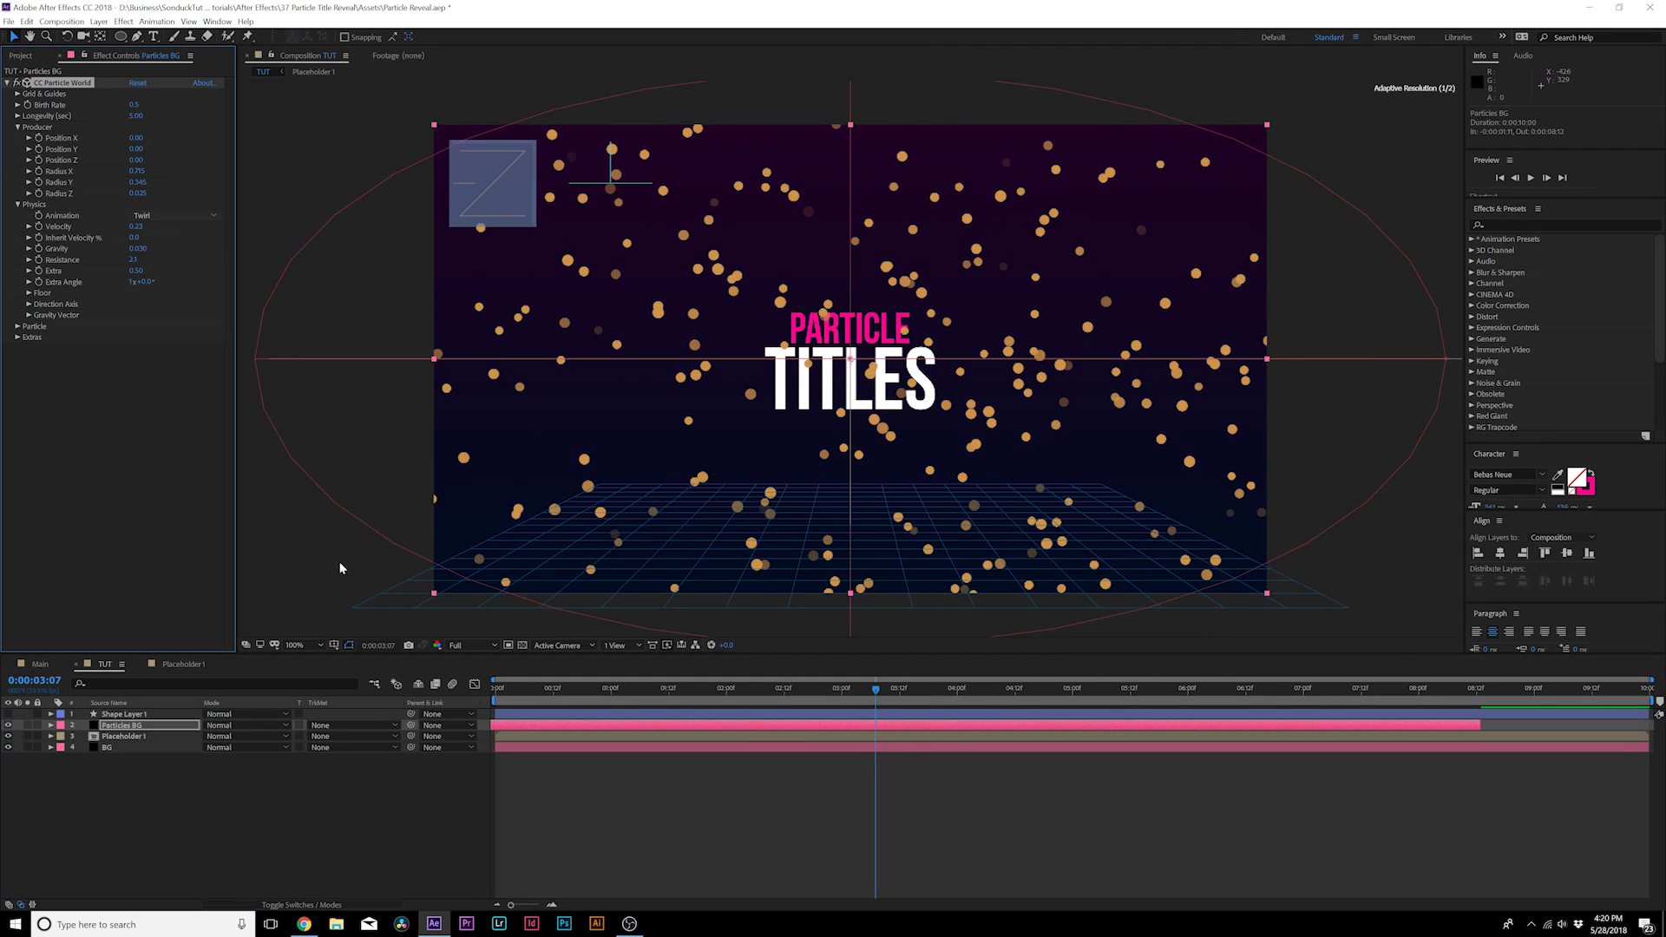
{"action": "left_click", "coordinate": [368, 793]}
{"action": "left_click", "coordinate": [517, 691]}
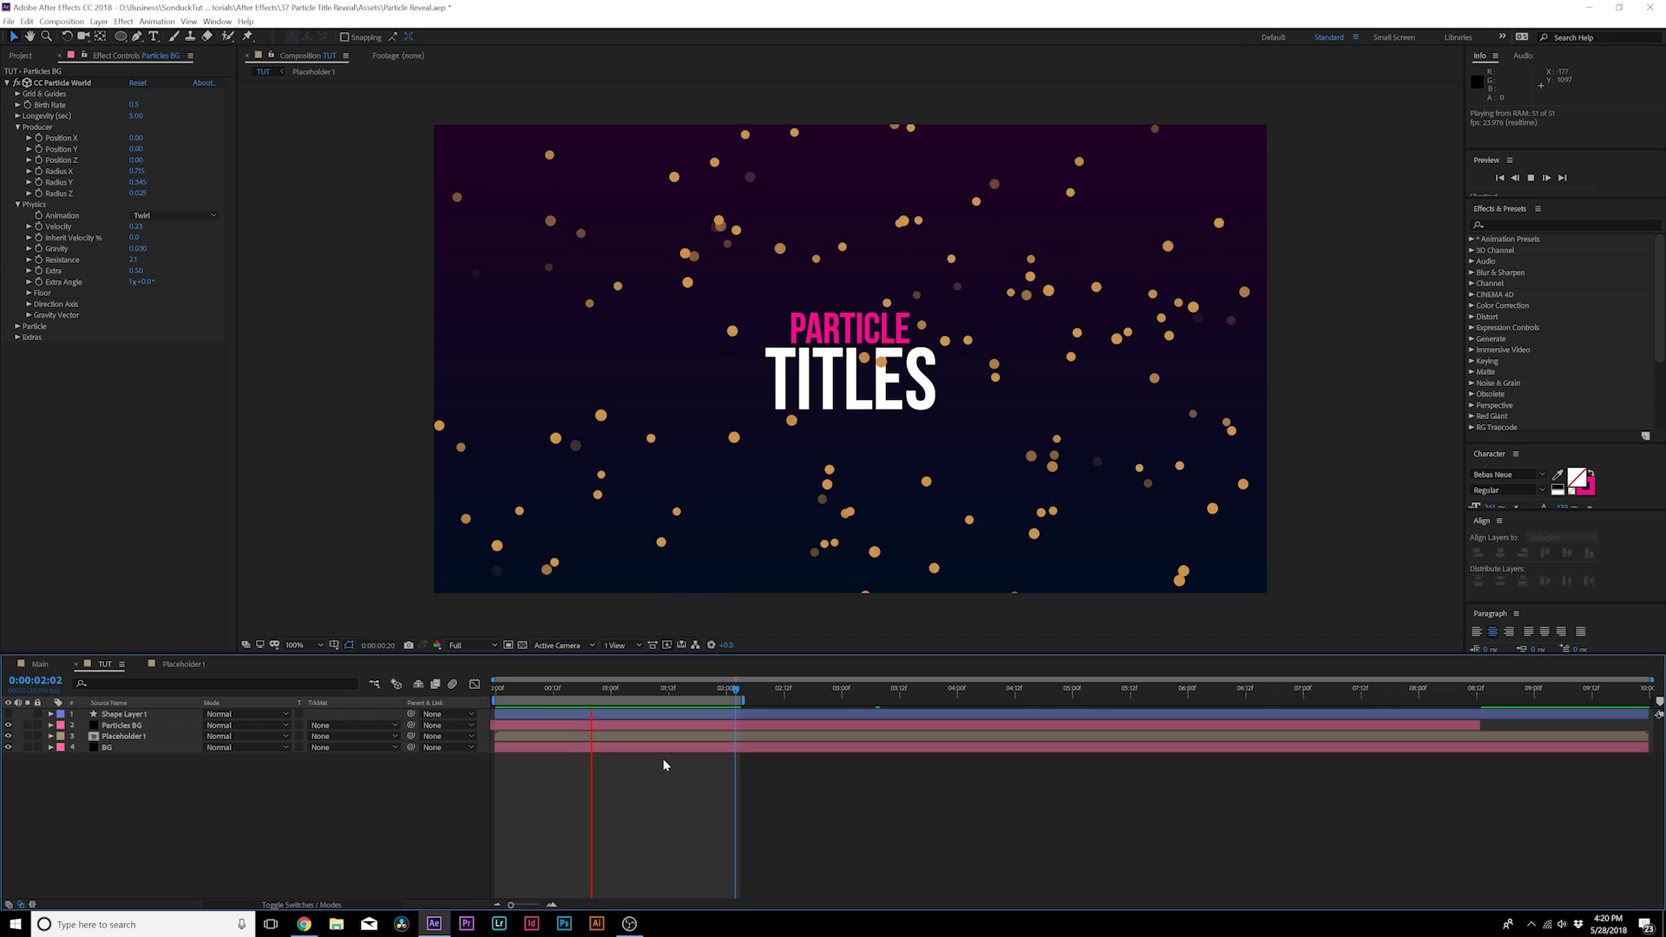
{"action": "key", "text": "space"}
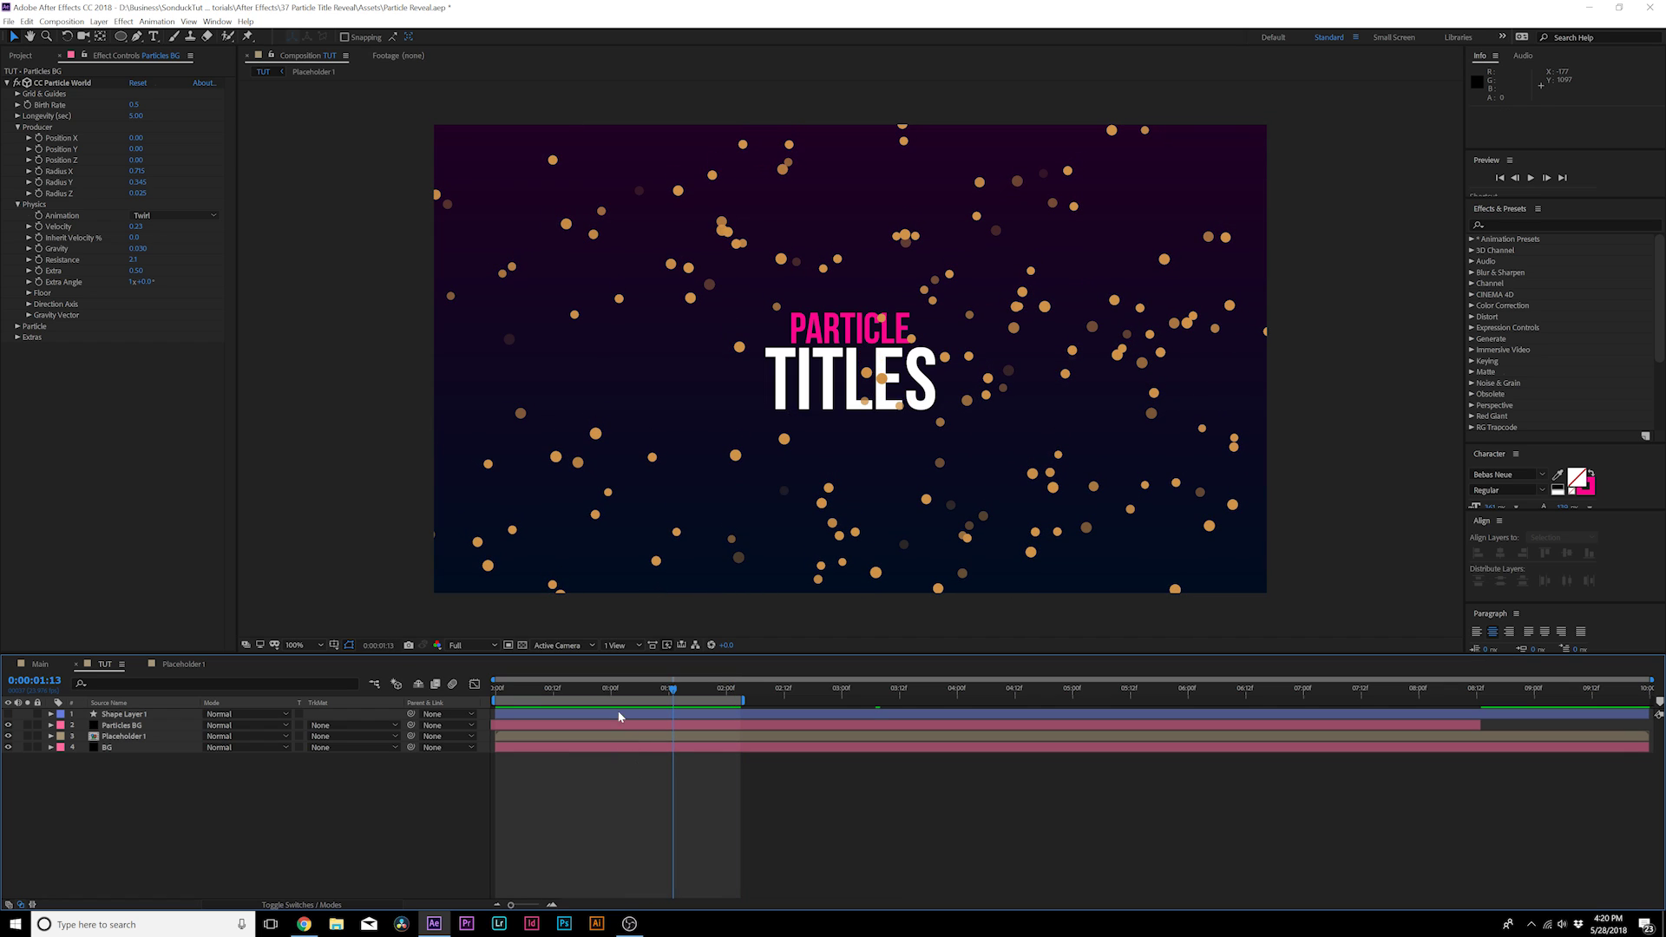
Add the Stylize Glow effect to the Particles BG layer
{"action": "left_click", "coordinate": [121, 727]}
{"action": "left_click", "coordinate": [123, 21]}
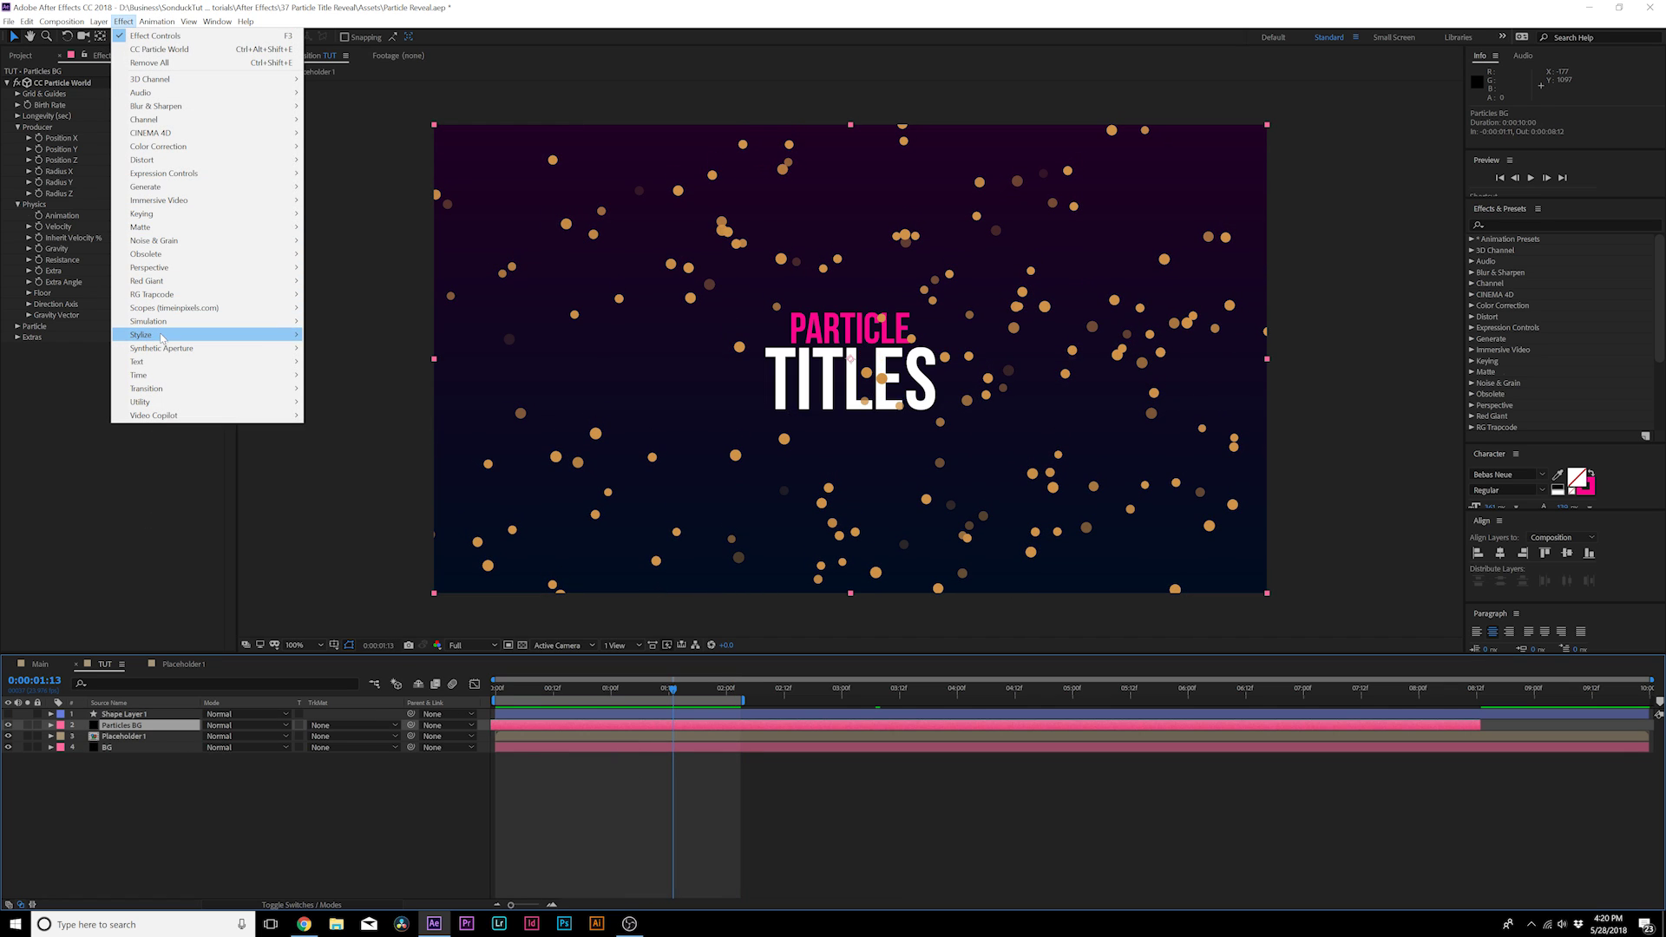
{"action": "mouse_move", "coordinate": [161, 338]}
{"action": "left_click", "coordinate": [351, 549]}
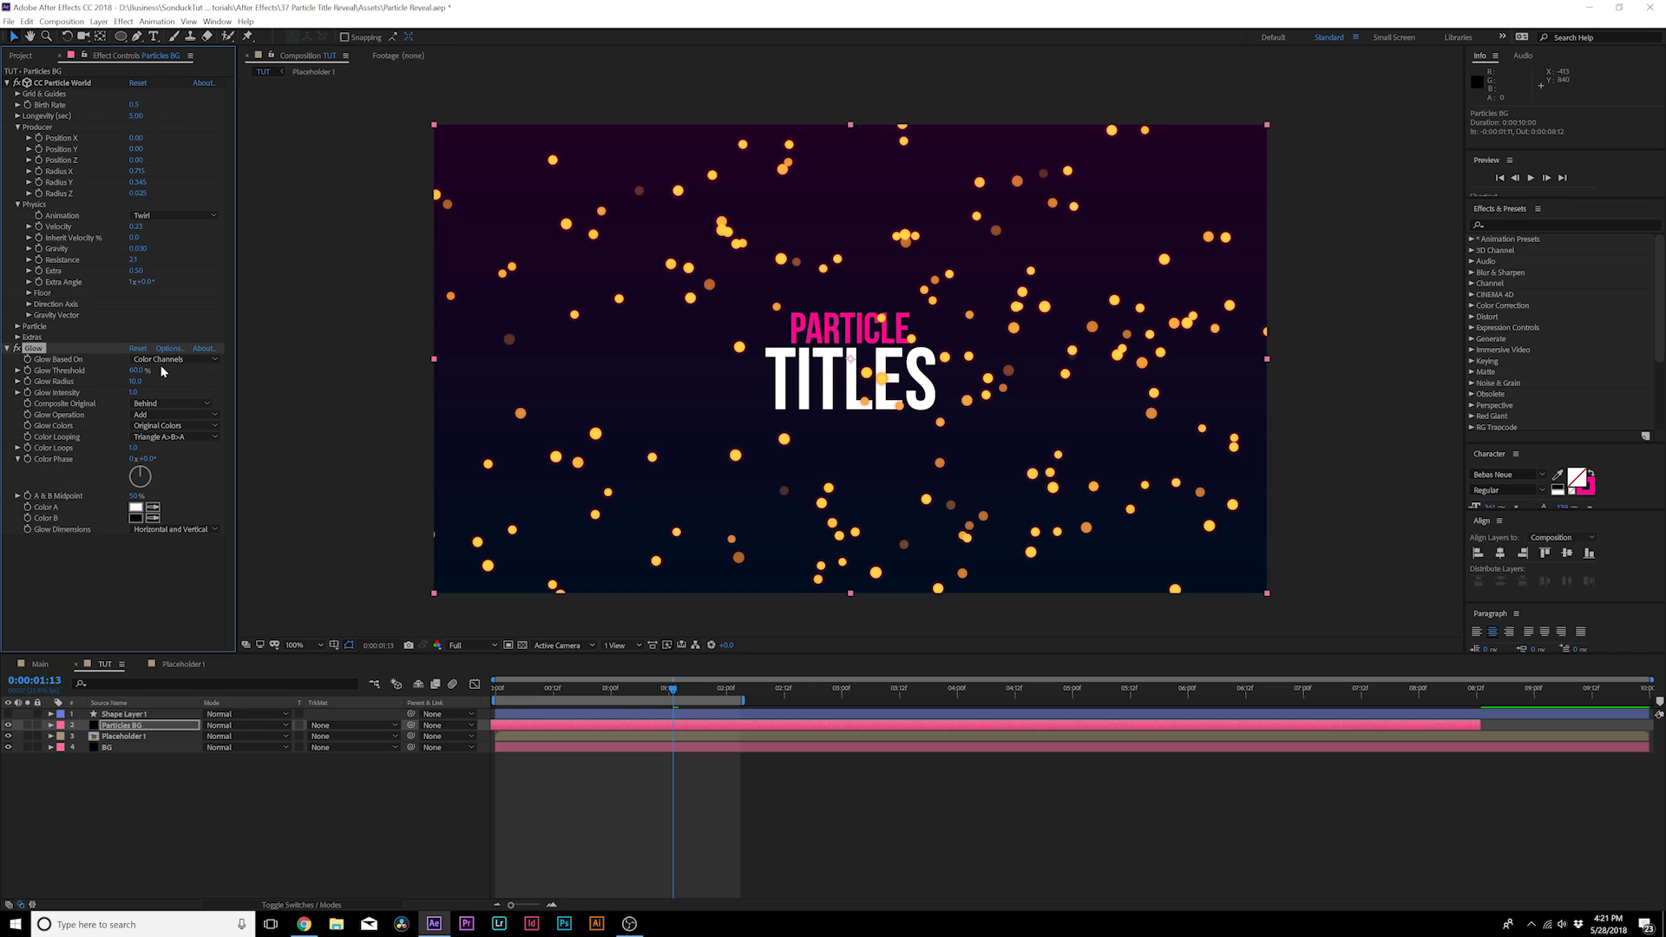
Set the Glow effect's Glow Colors to A & B Colors and its Color Looping to Sawtooth B>A
{"action": "left_click", "coordinate": [149, 427]}
{"action": "left_click", "coordinate": [174, 443]}
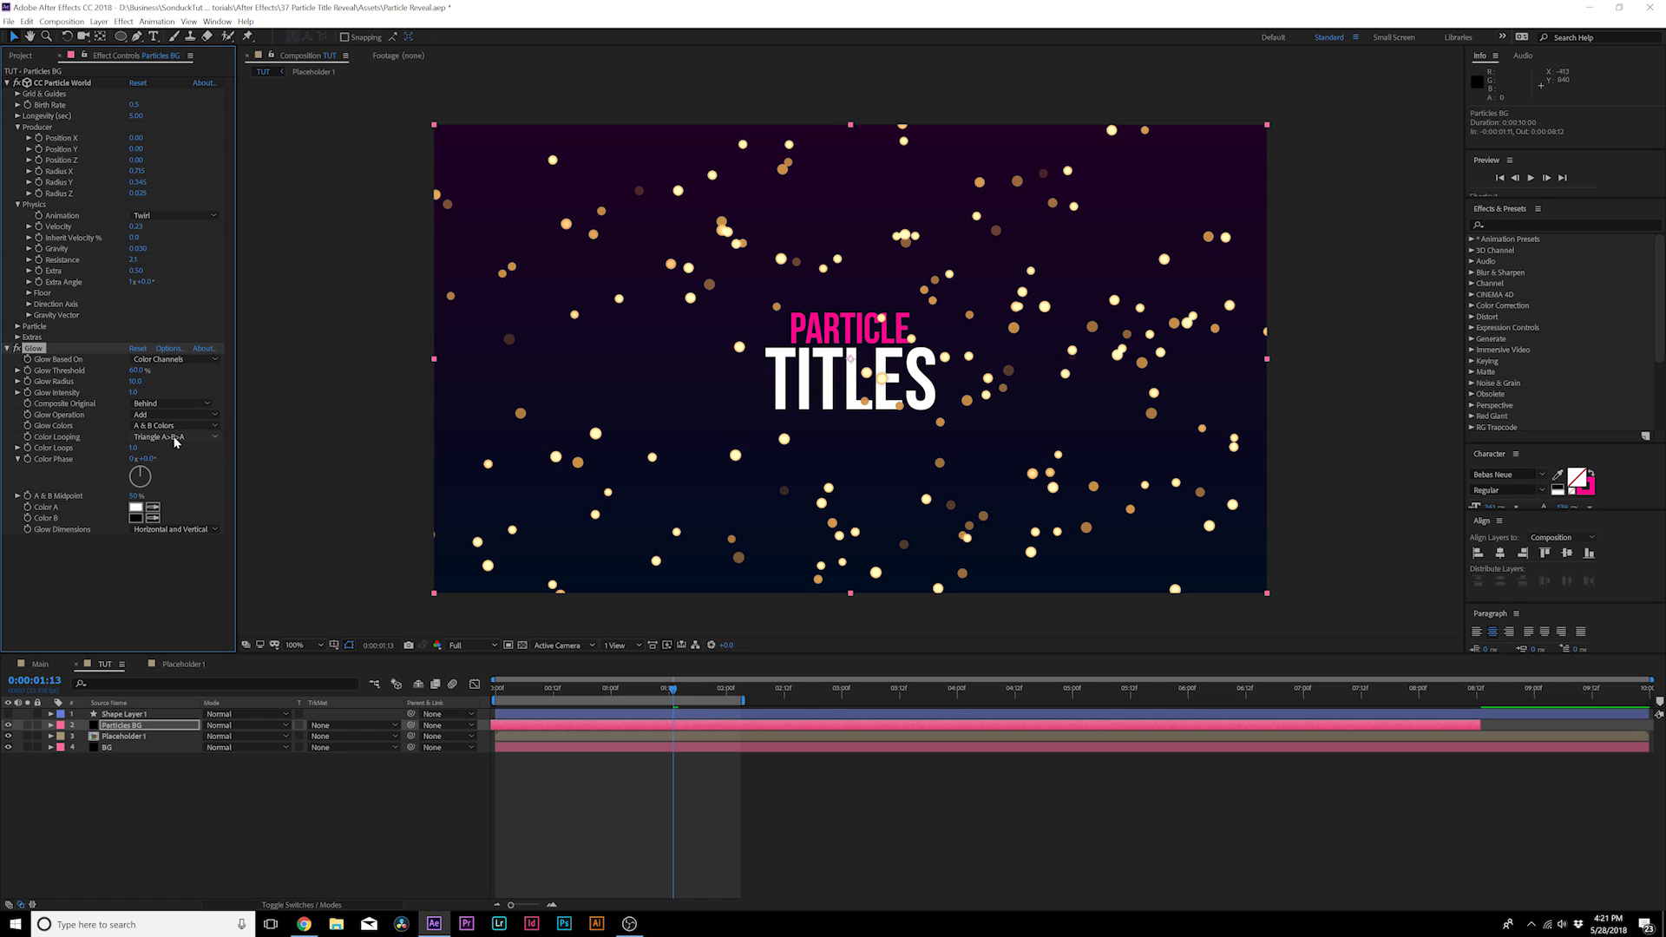
{"action": "left_click", "coordinate": [174, 439]}
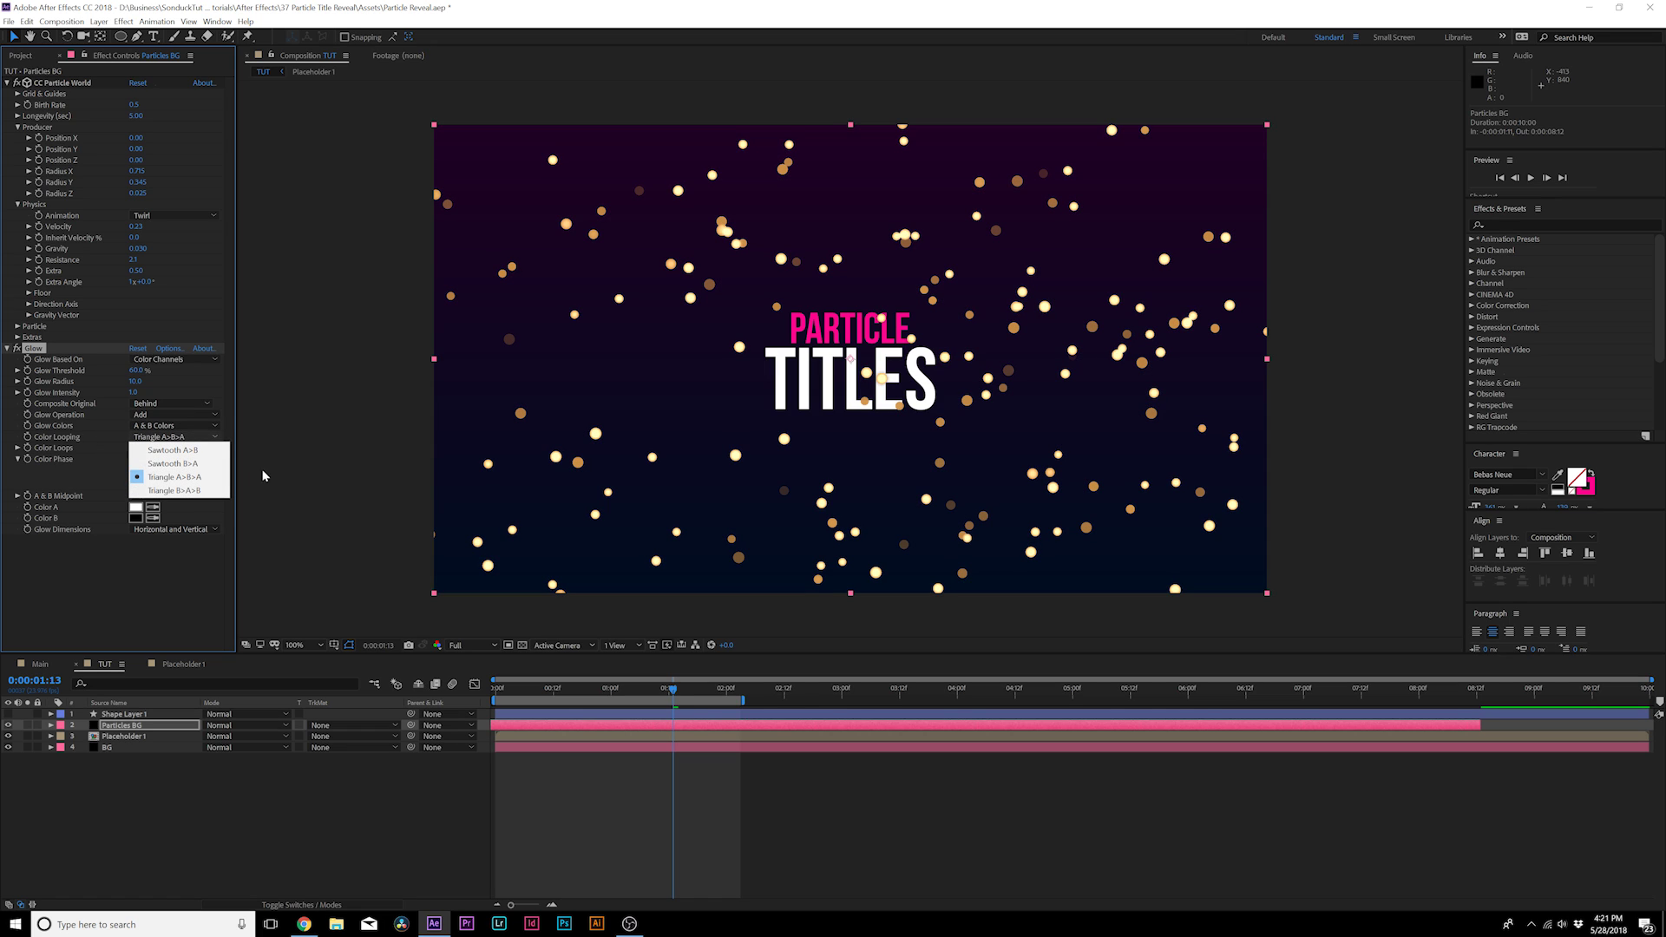
{"action": "left_click", "coordinate": [188, 464]}
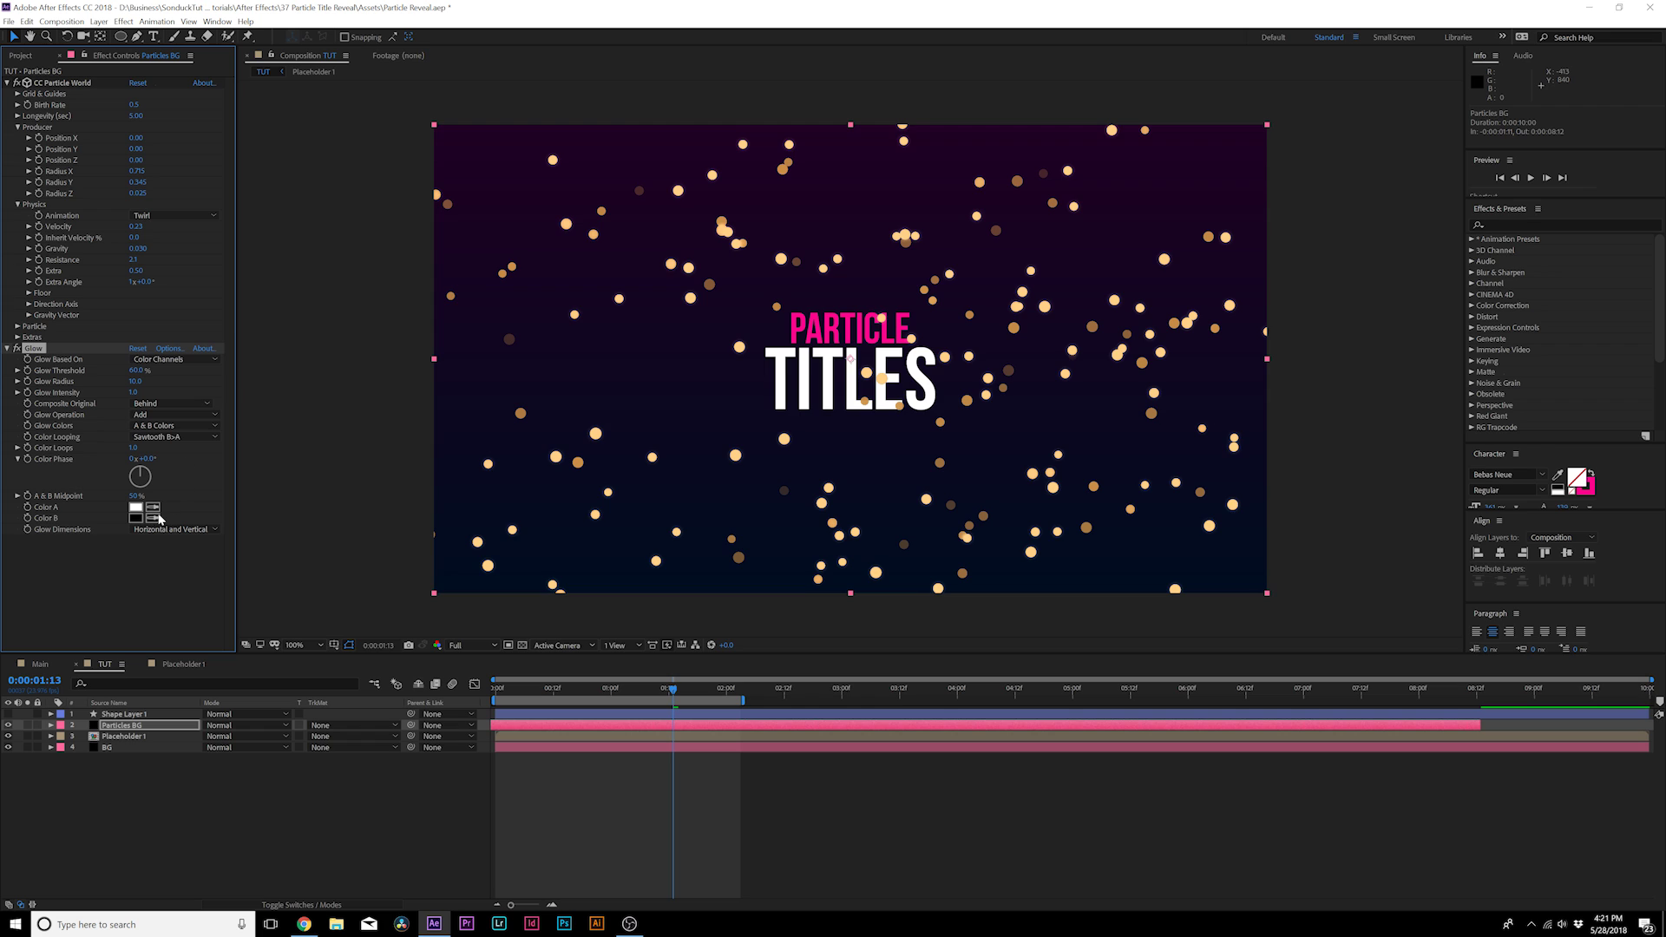
Set the Glow effect's Color A to a bright red, R 254, G 21, B 21
{"action": "left_click", "coordinate": [135, 509]}
{"action": "left_click", "coordinate": [350, 227]}
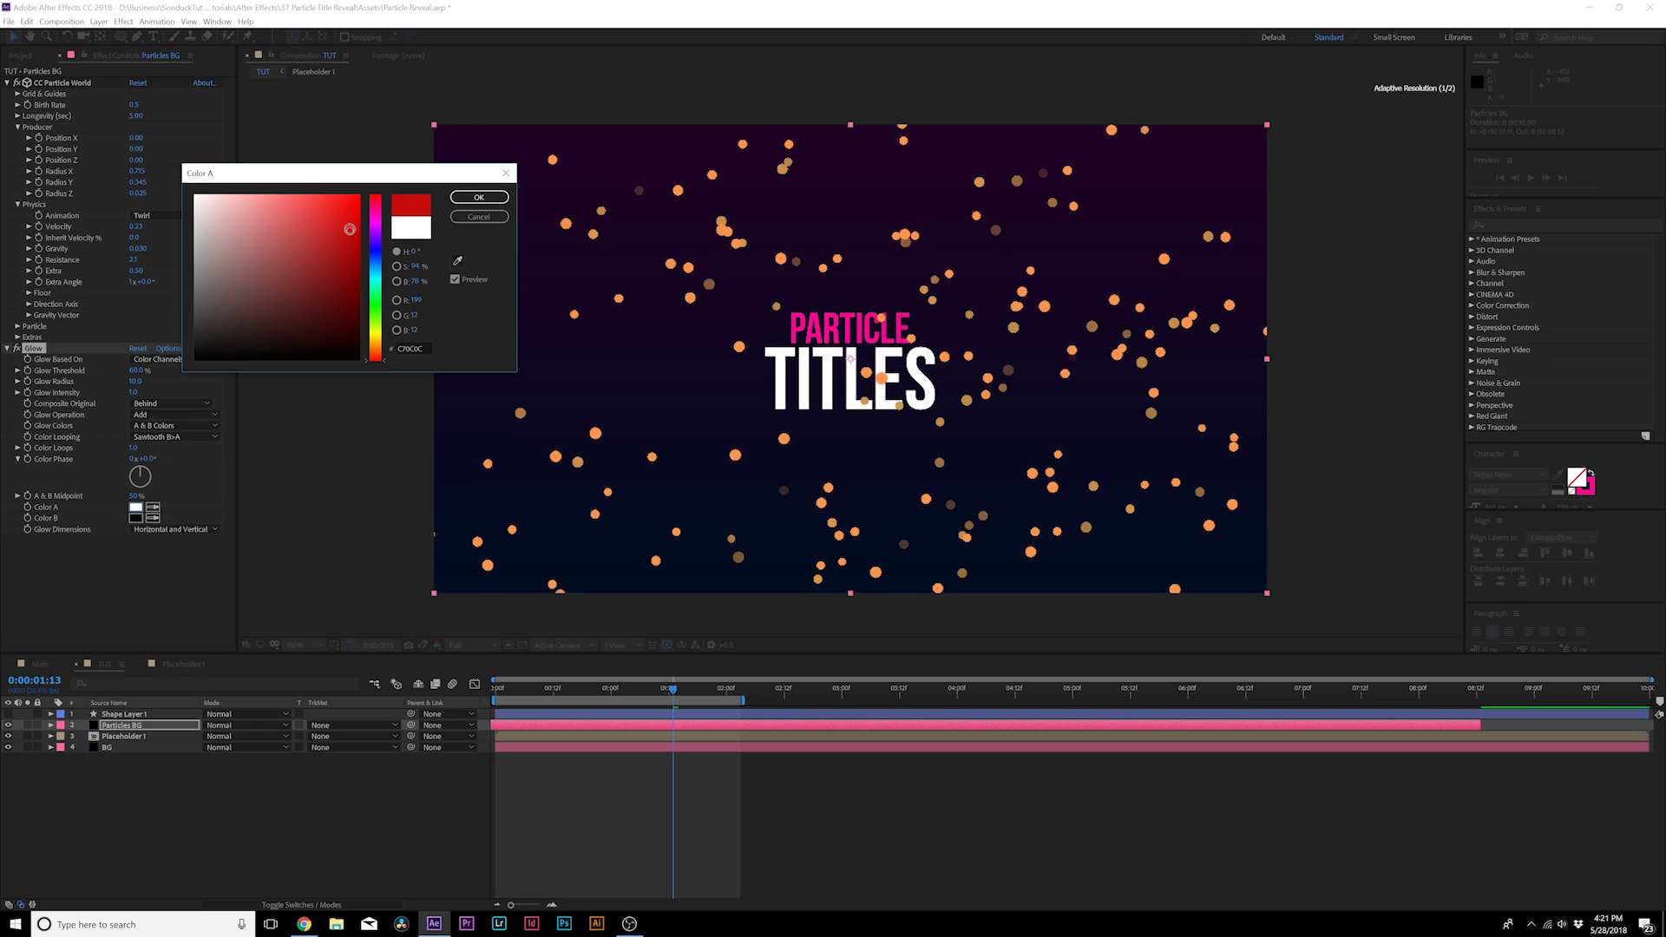
{"action": "left_click", "coordinate": [354, 262]}
{"action": "left_click", "coordinate": [376, 329]}
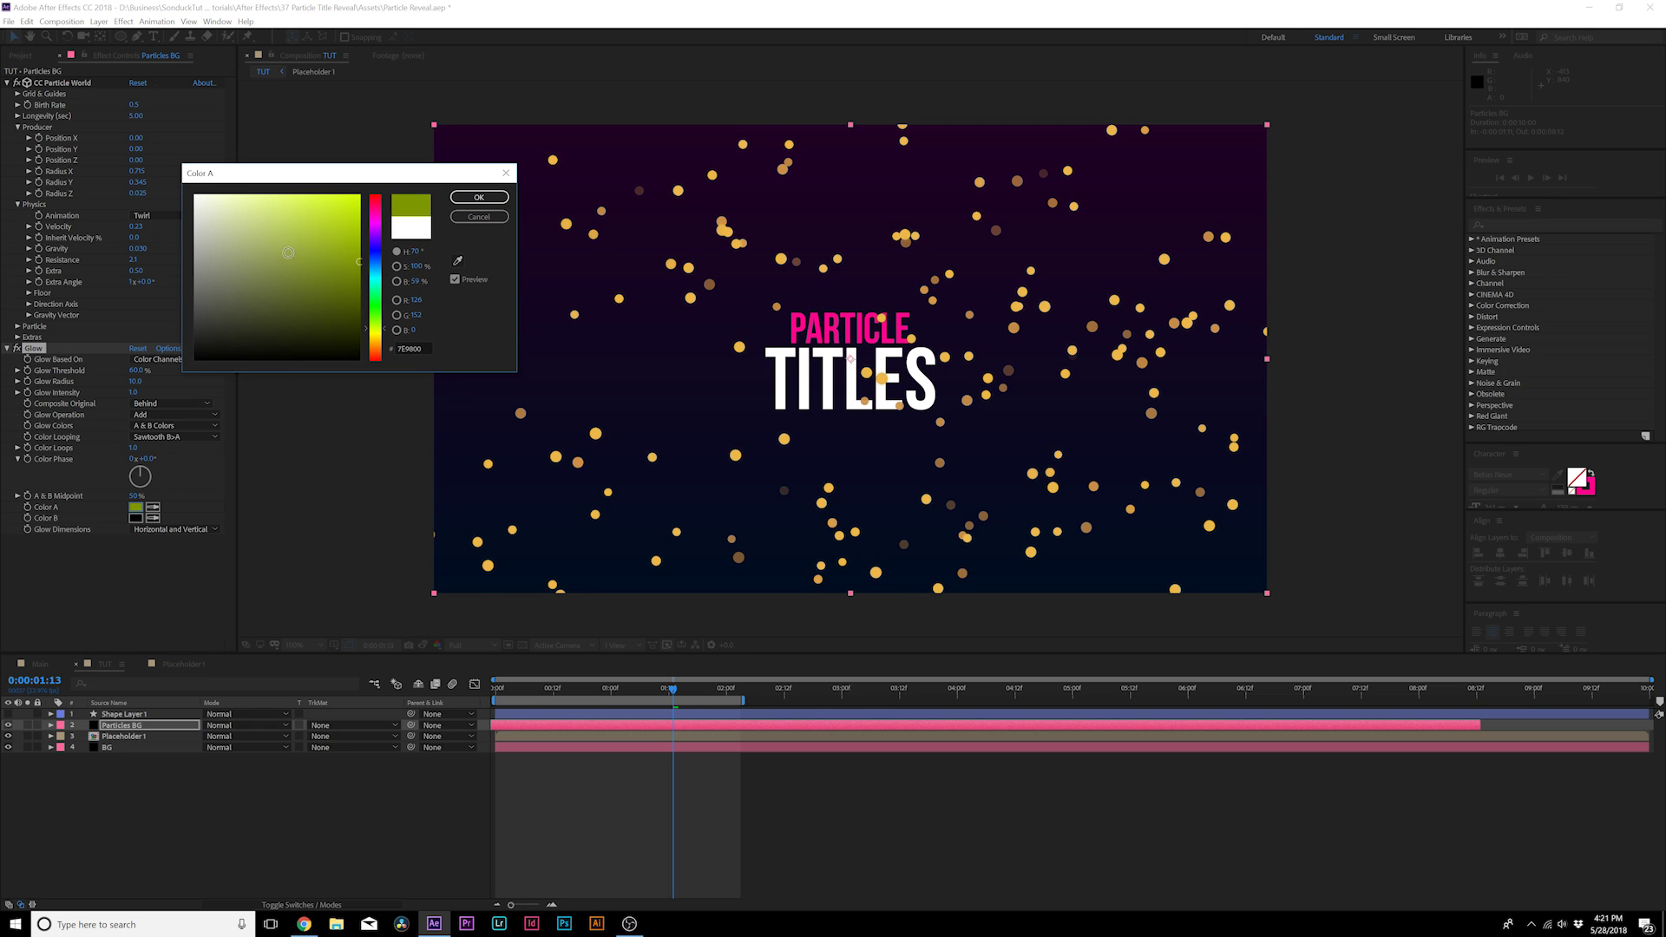
{"action": "left_click", "coordinate": [330, 234]}
{"action": "left_click", "coordinate": [381, 199]}
{"action": "left_click_drag", "start_coordinate": [340, 219], "coordinate": [348, 194]}
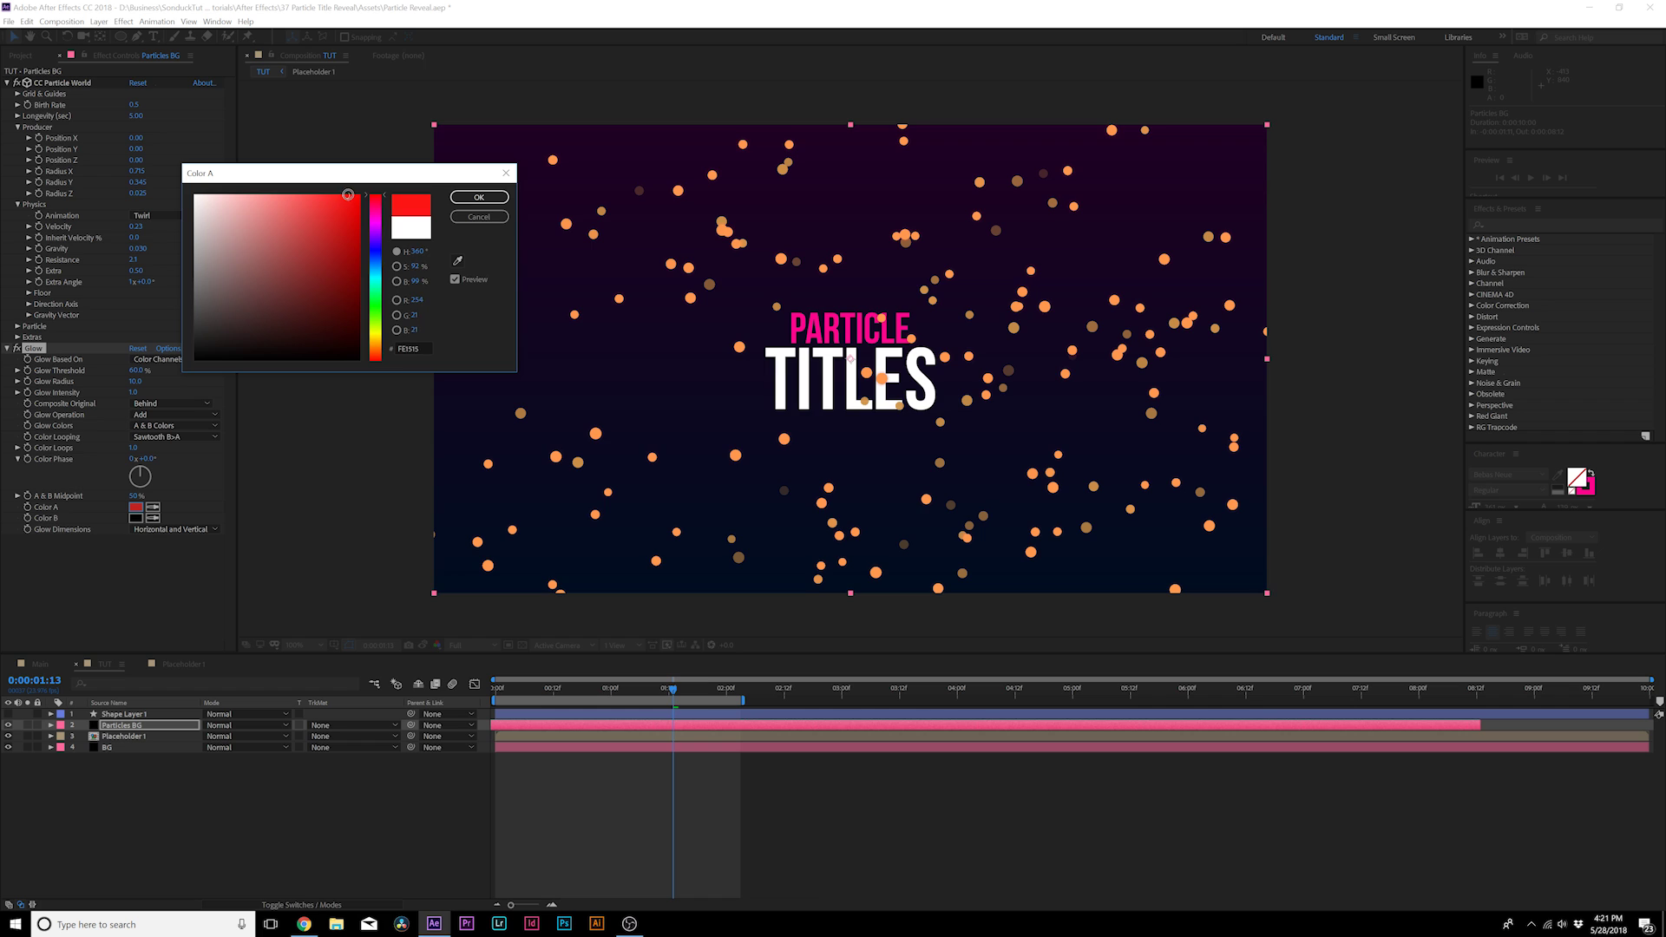
{"action": "left_click", "coordinate": [458, 197]}
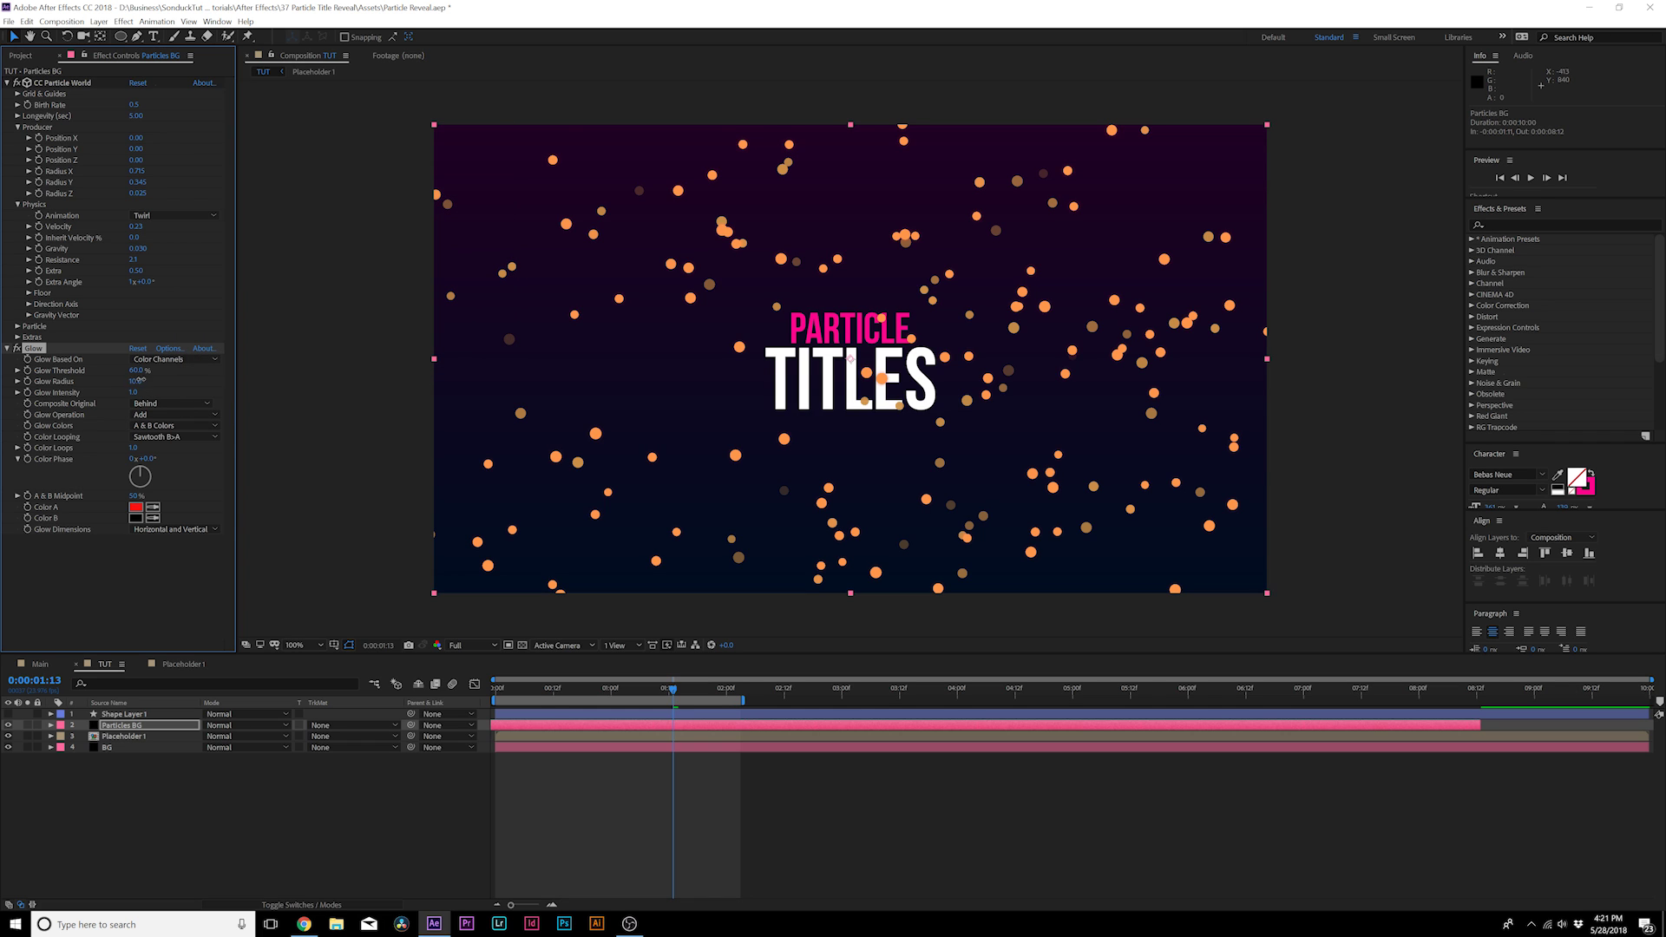
Raise the Glow Radius to about 71 and the Glow Intensity to about 4.3 on the Particles BG layer
{"action": "left_click_drag", "start_coordinate": [139, 380], "coordinate": [278, 390]}
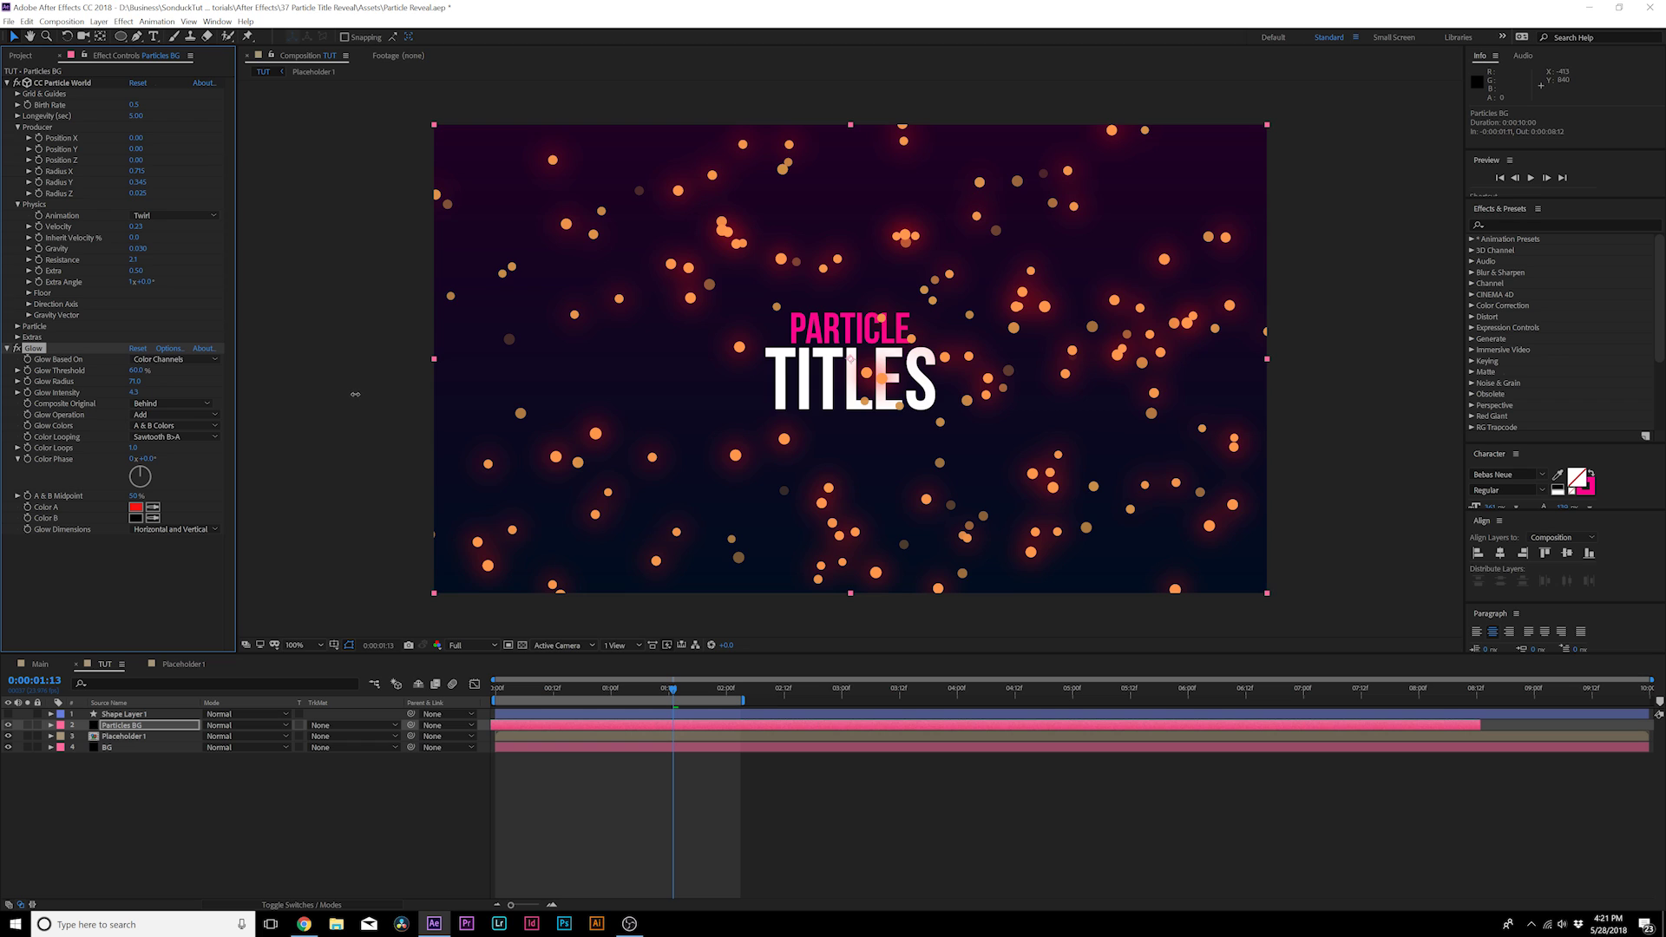
{"action": "left_click", "coordinate": [283, 824]}
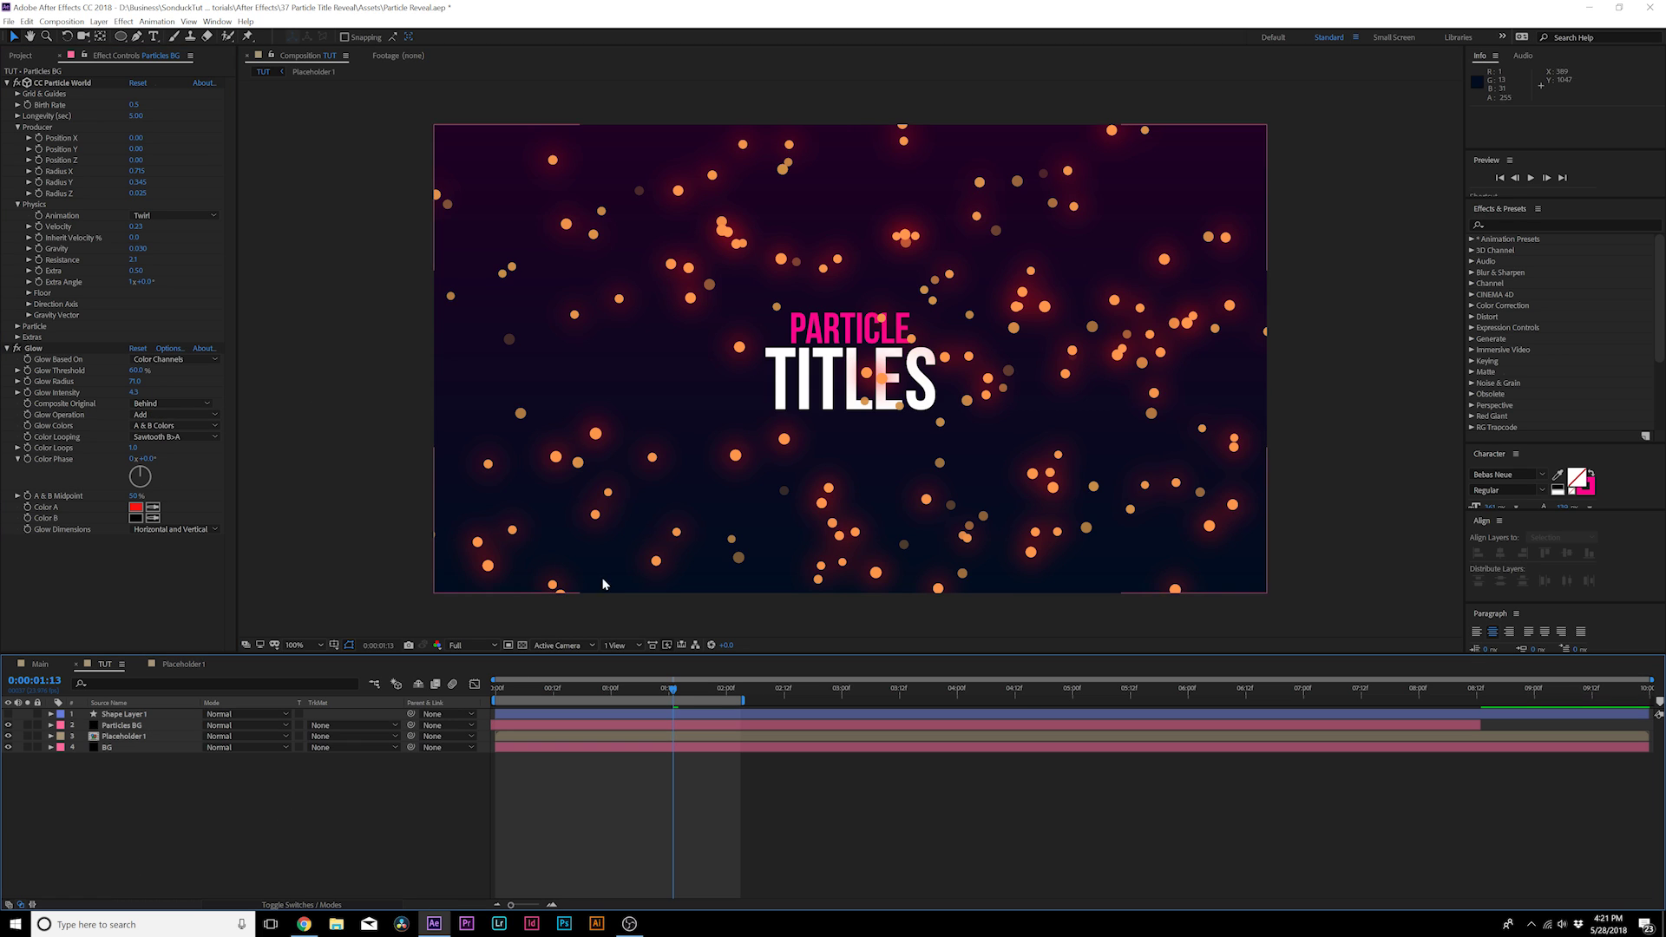
{"action": "left_click", "coordinate": [134, 508]}
{"action": "left_click_drag", "start_coordinate": [375, 286], "coordinate": [376, 277]}
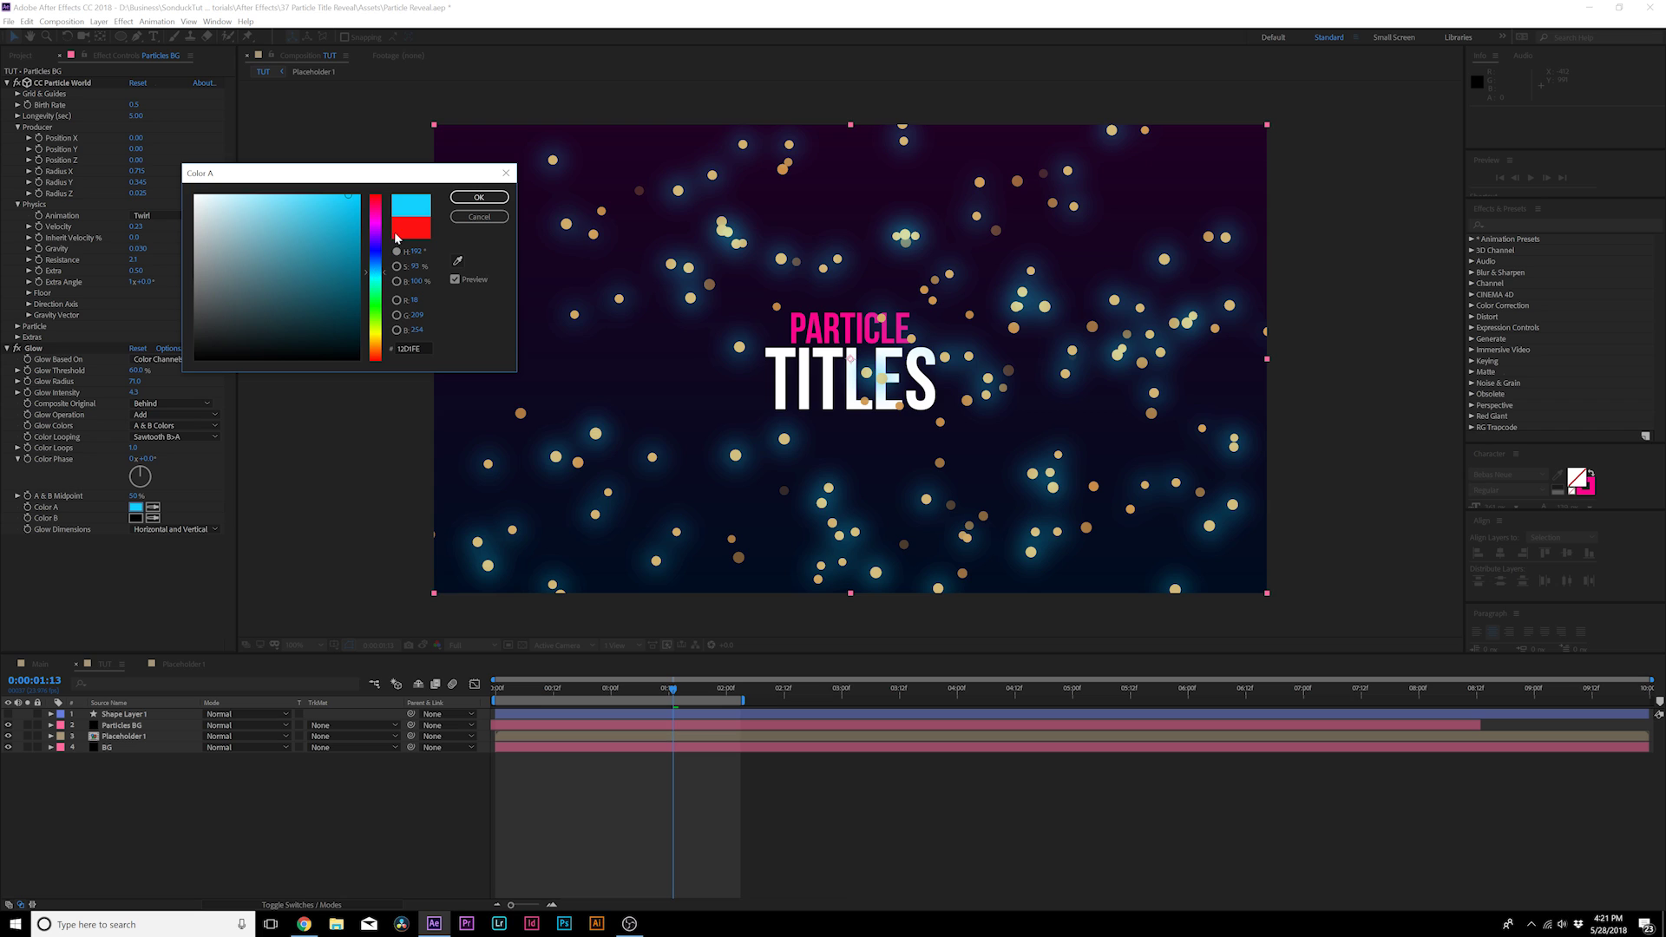
{"action": "left_click", "coordinate": [479, 216]}
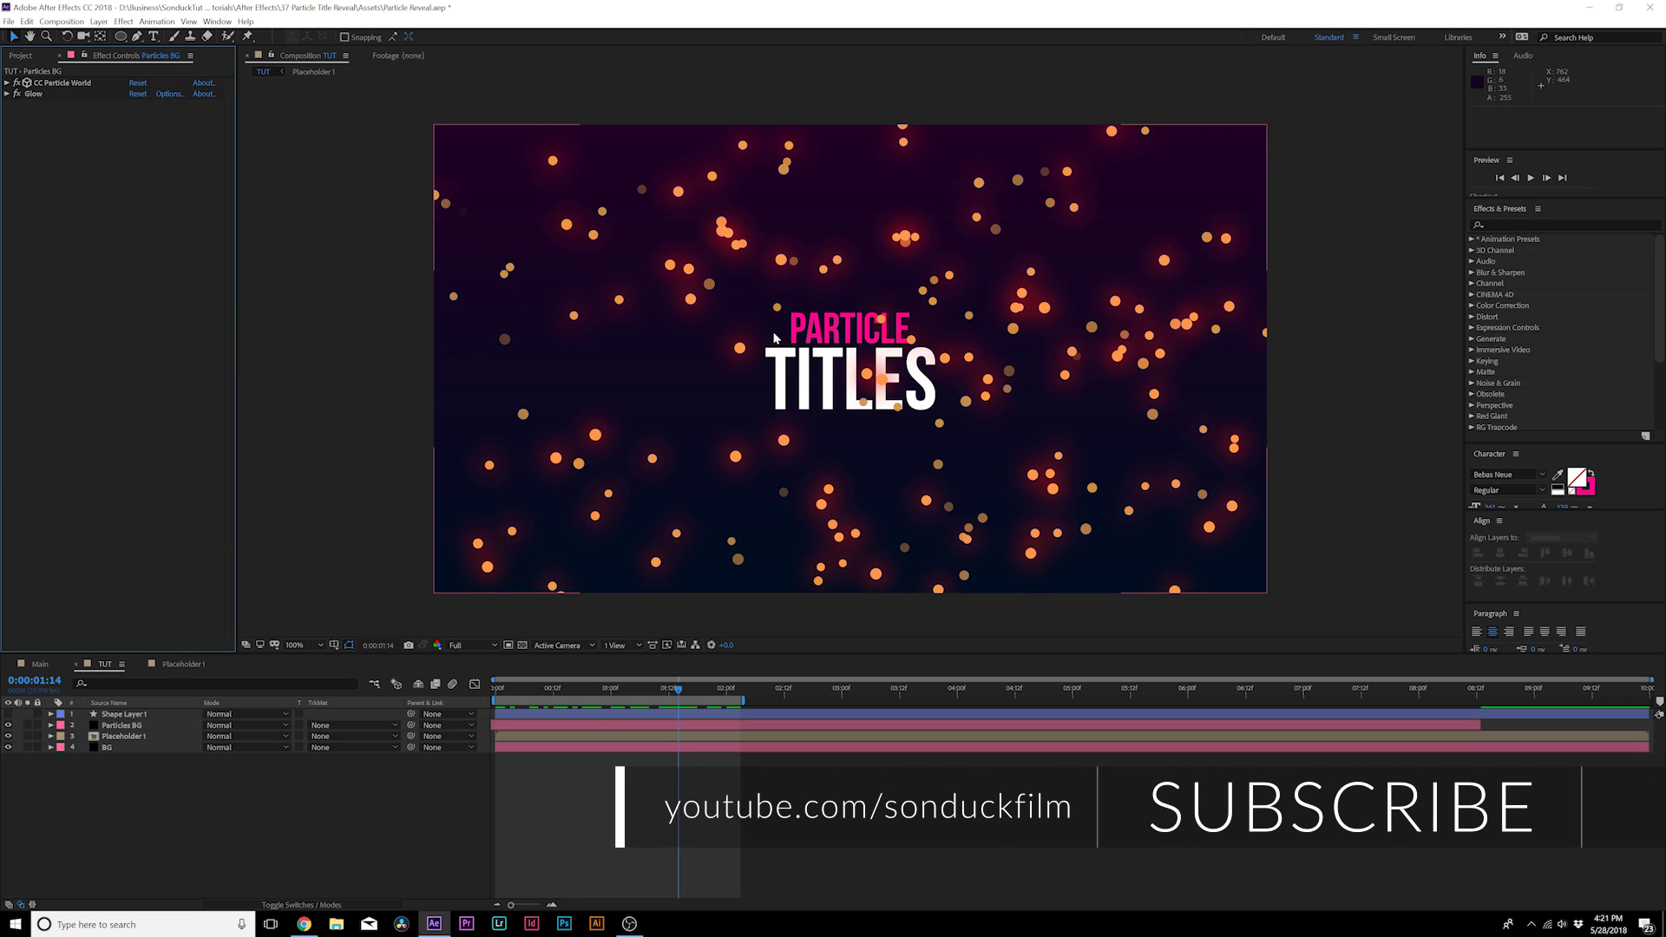
Save the project and scrub the TUT composition to 0:00:01:13
{"action": "left_click", "coordinate": [357, 772]}
{"action": "key", "text": "ctrl+s"}
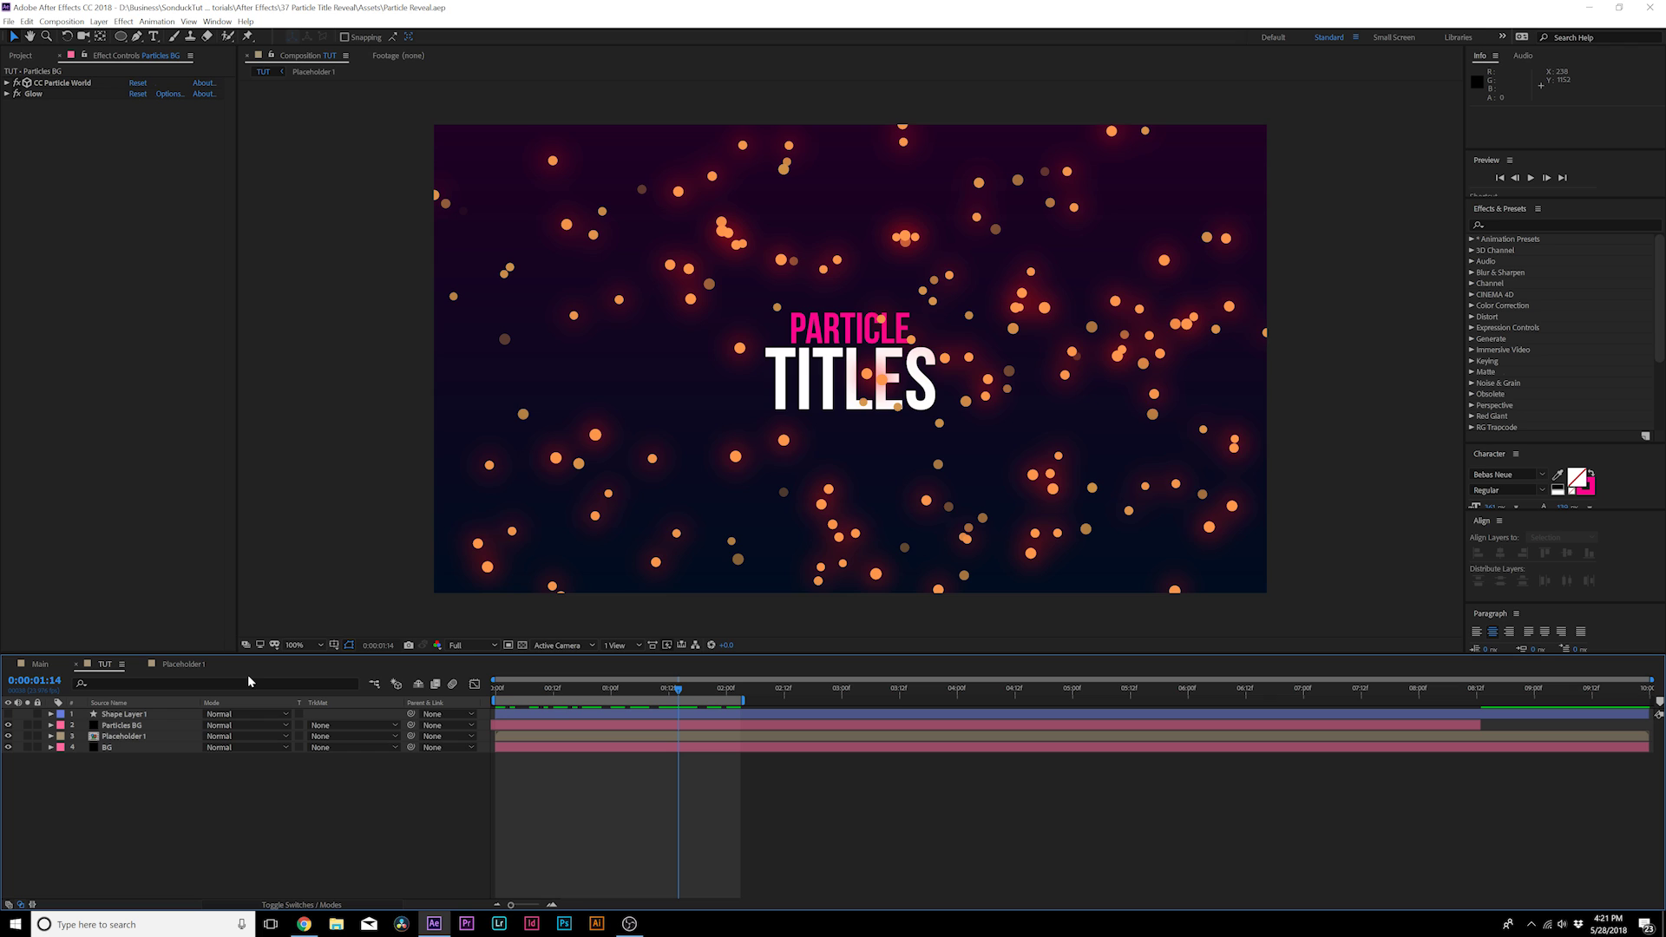
{"action": "left_click_drag", "start_coordinate": [567, 687], "coordinate": [675, 695]}
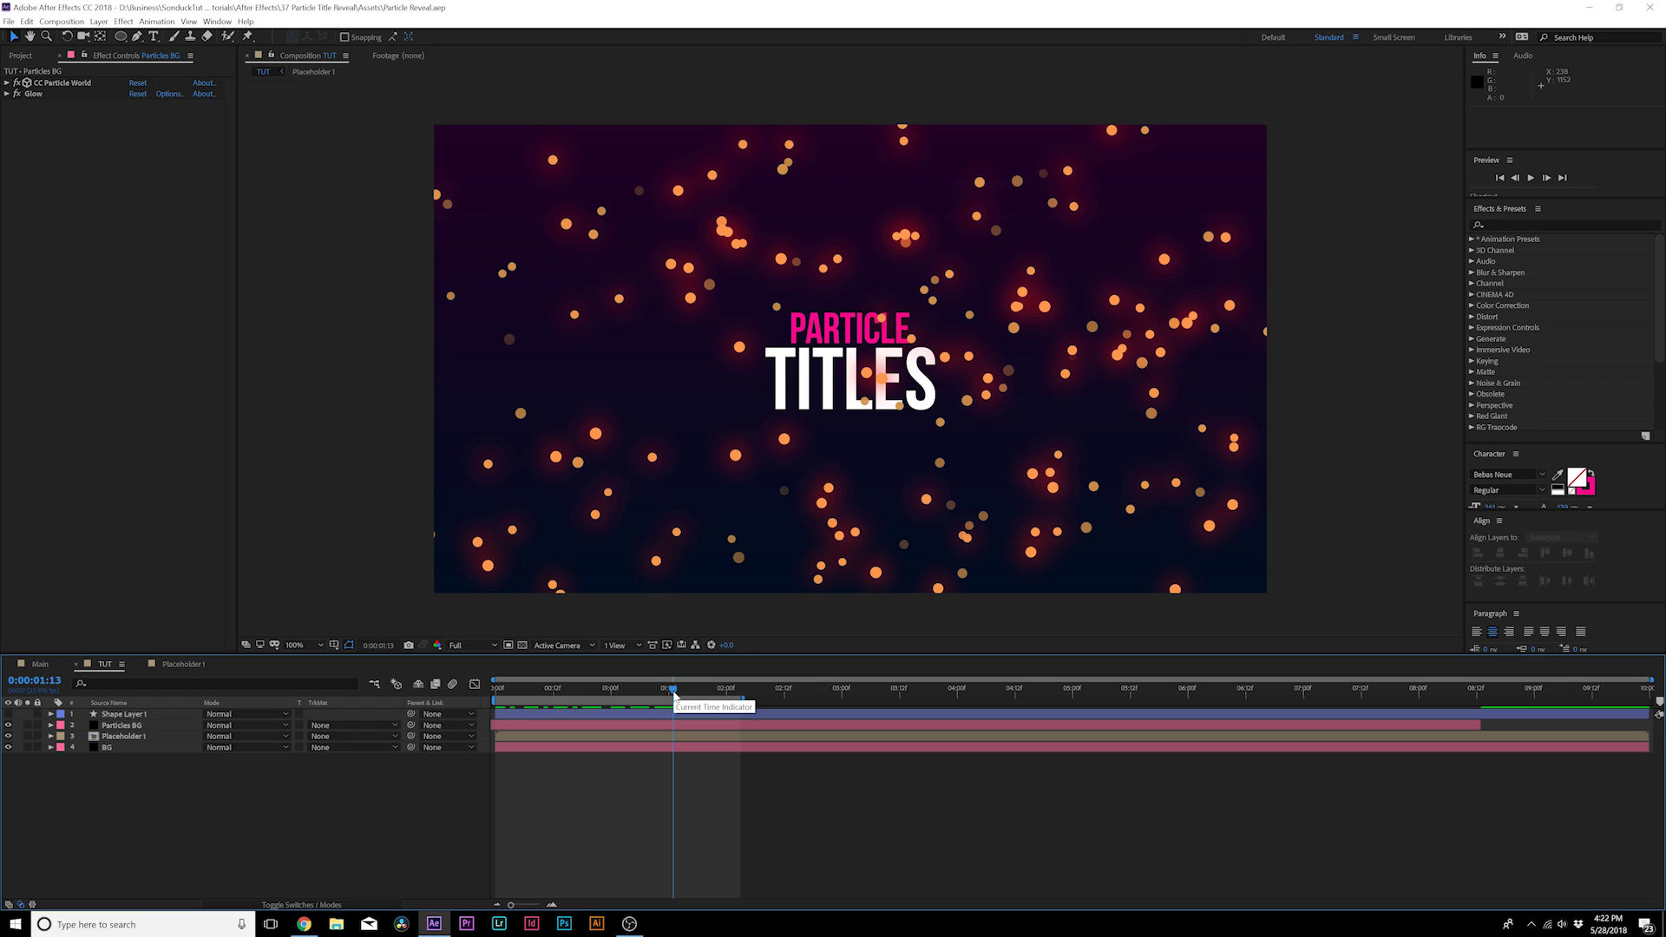
Draw a circular mask on the Placeholder 1 layer, centred on the composition and enclosing the whole title
{"action": "left_click", "coordinate": [123, 738]}
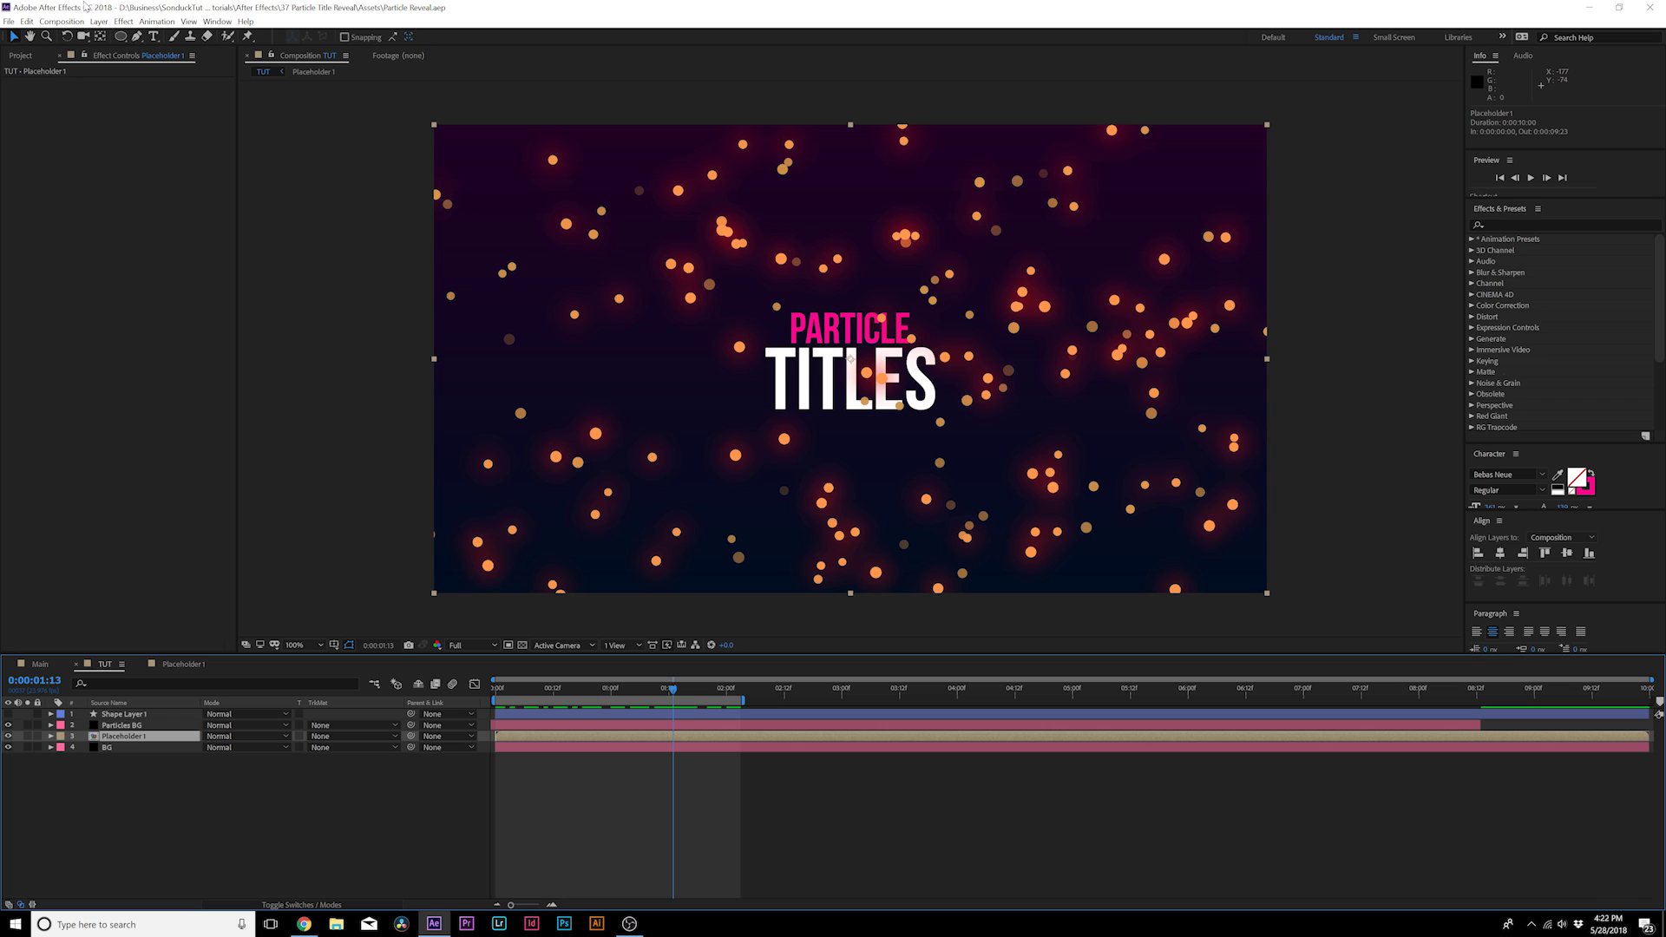
{"action": "left_click", "coordinate": [128, 40]}
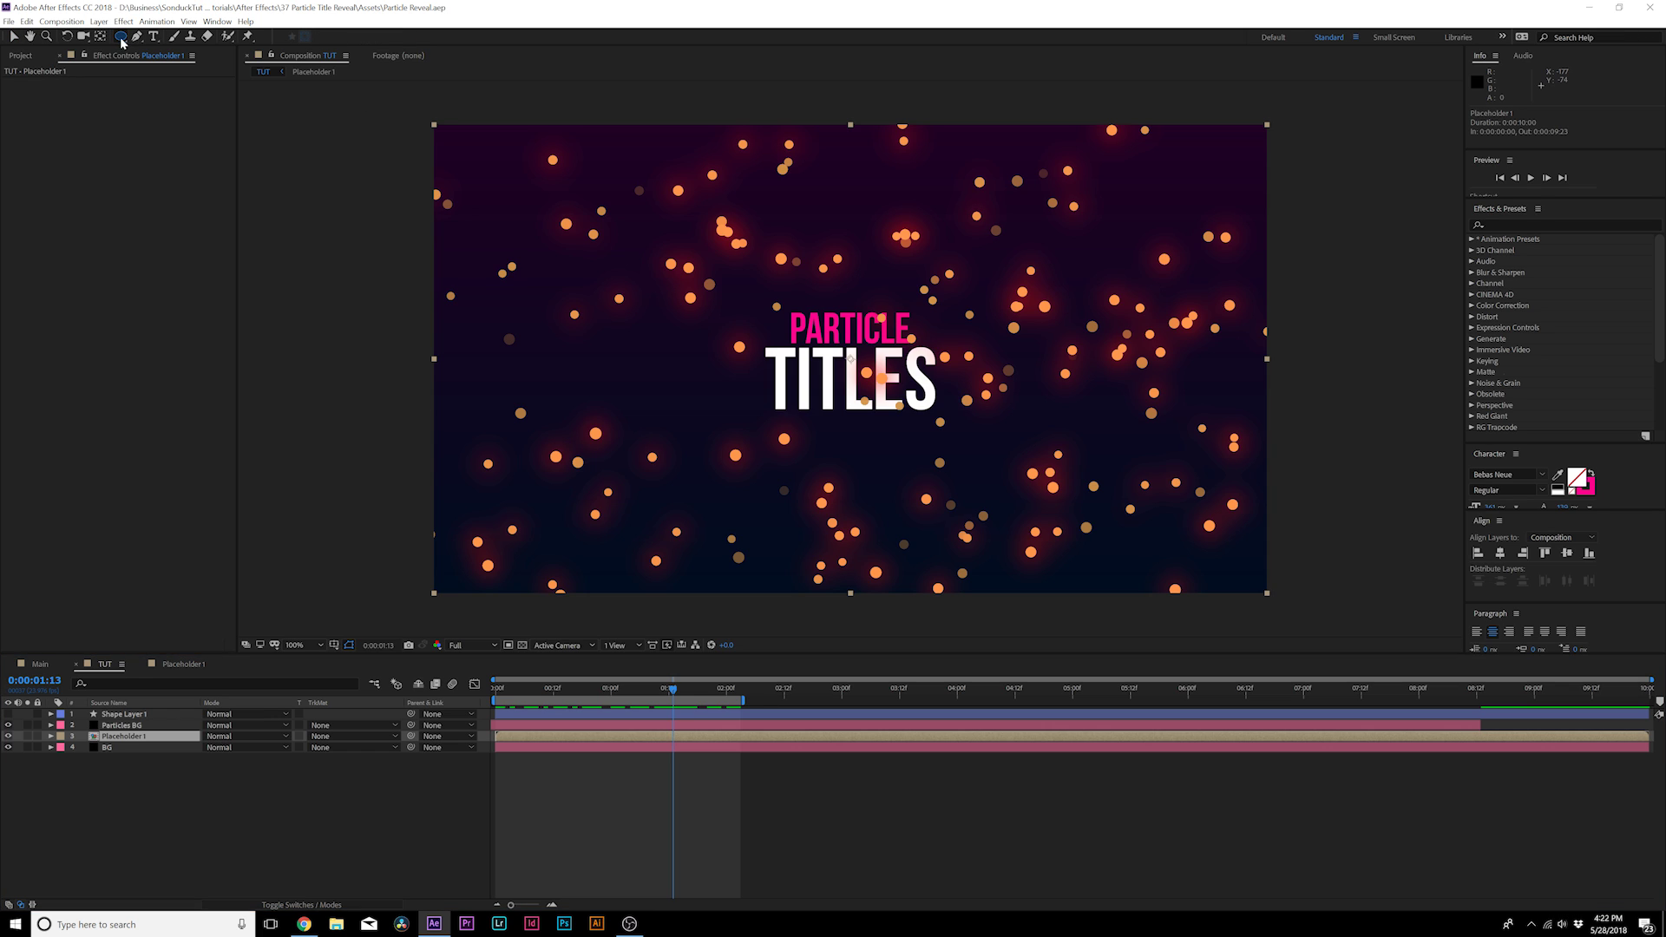
{"action": "double_click", "coordinate": [106, 738]}
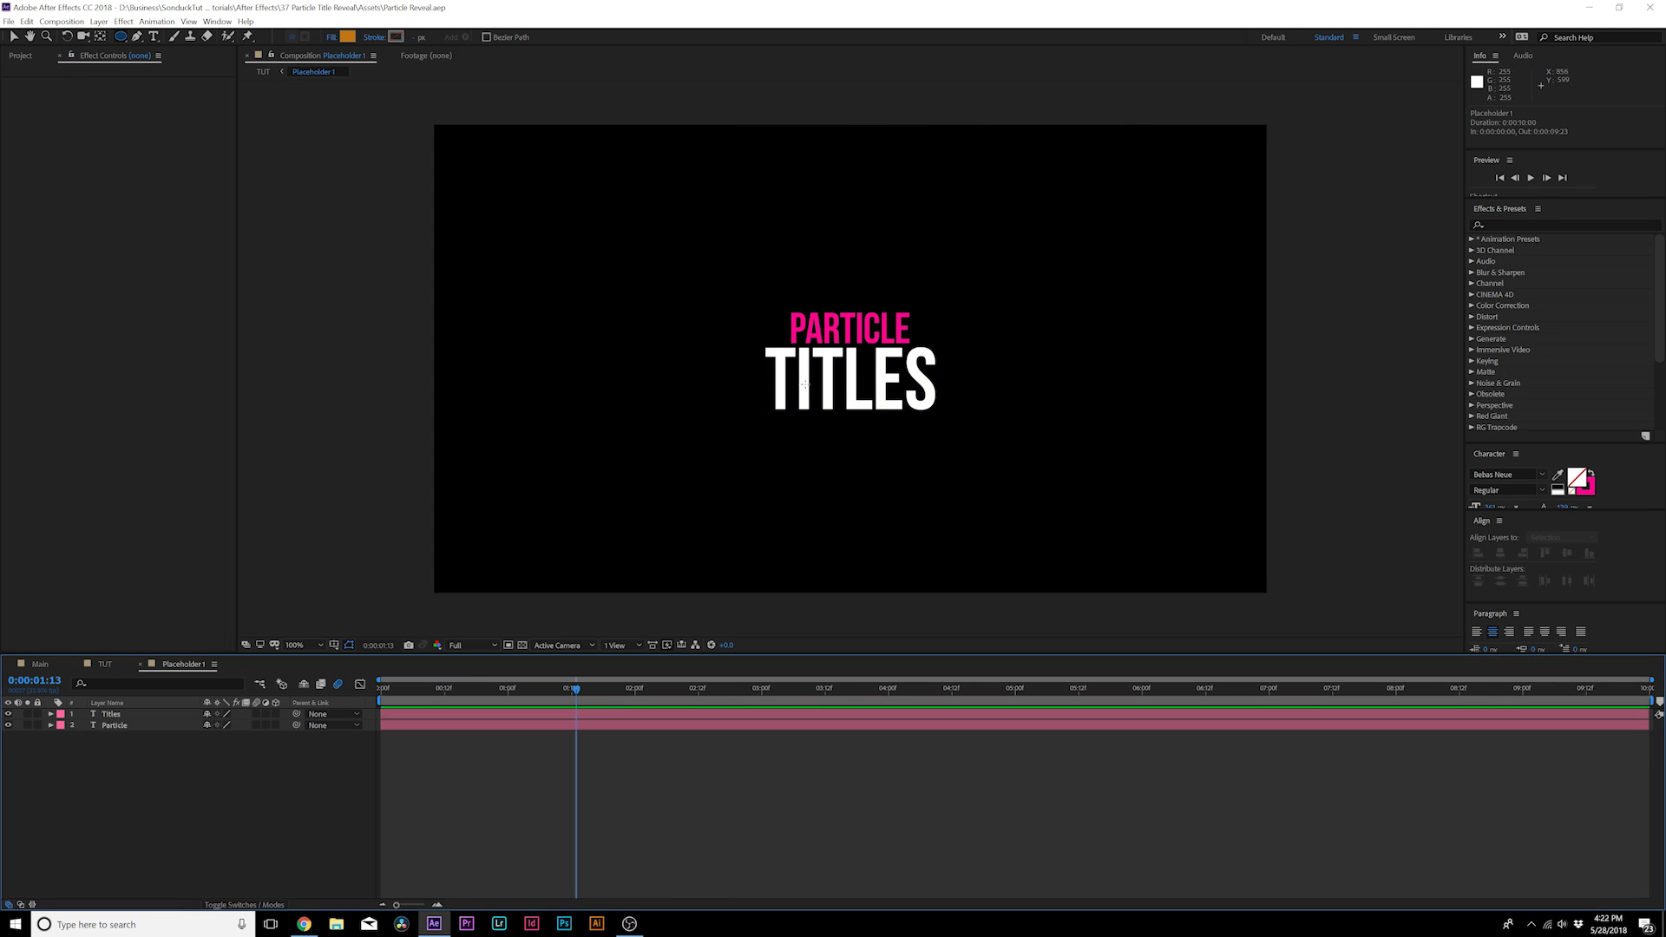
{"action": "left_click", "coordinate": [104, 664]}
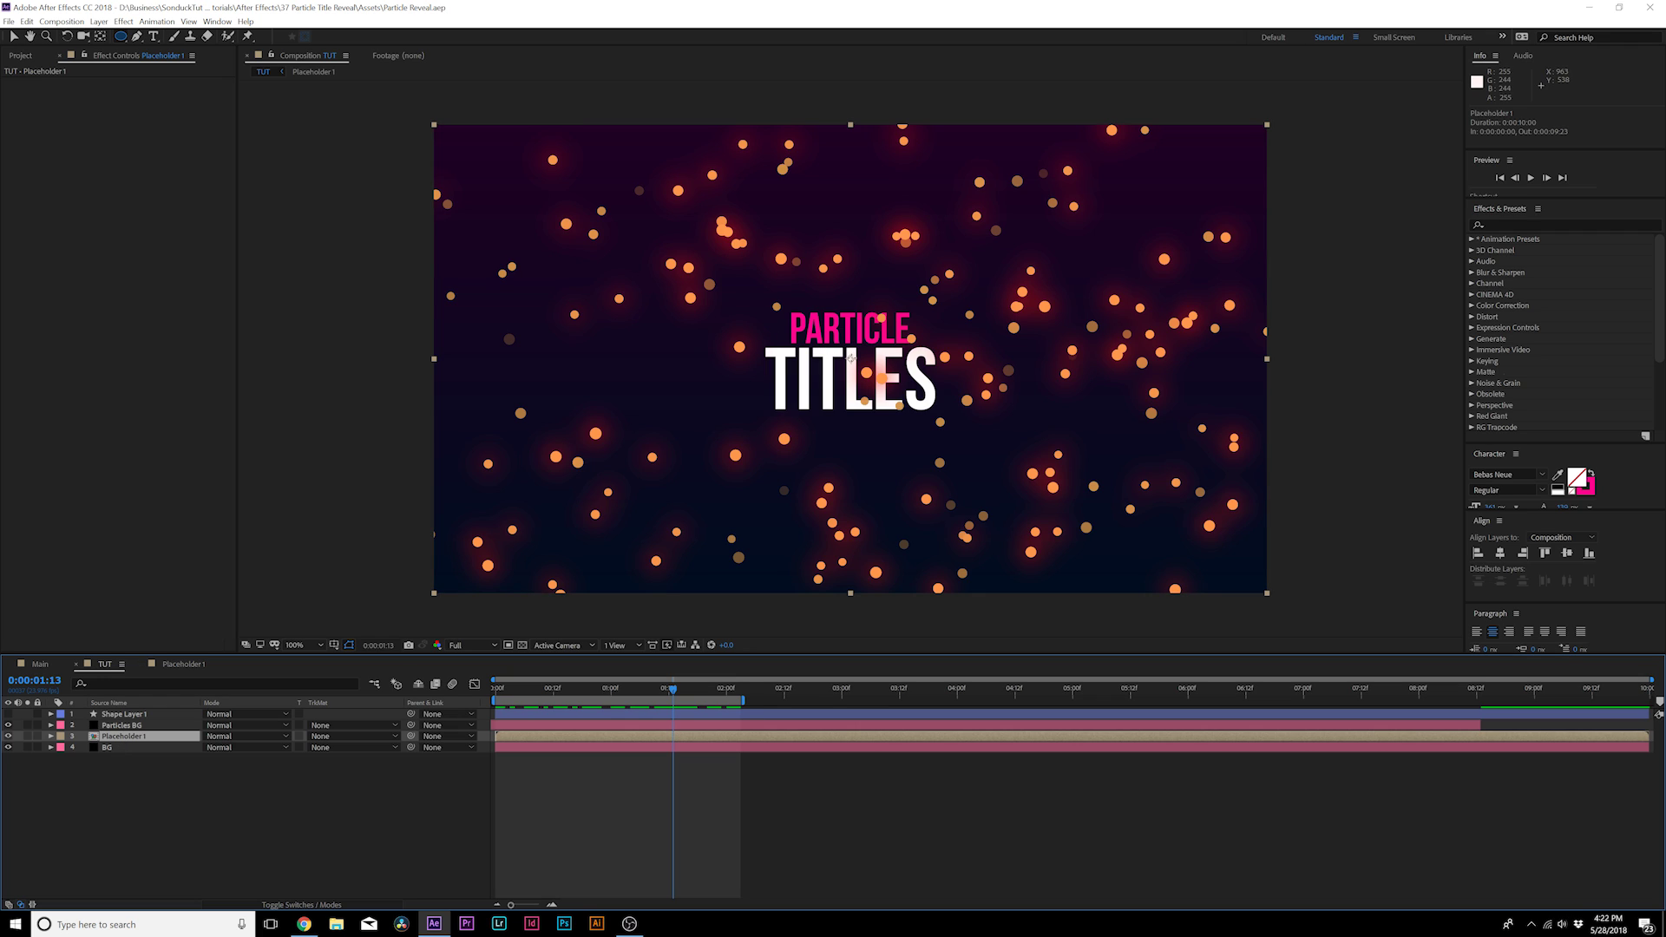
{"action": "mouse_move", "coordinate": [849, 359]}
{"action": "left_mouse_down"}
{"action": "mouse_move", "coordinate": [938, 416]}
{"action": "mouse_move", "coordinate": [953, 478]}
{"action": "left_mouse_up"}
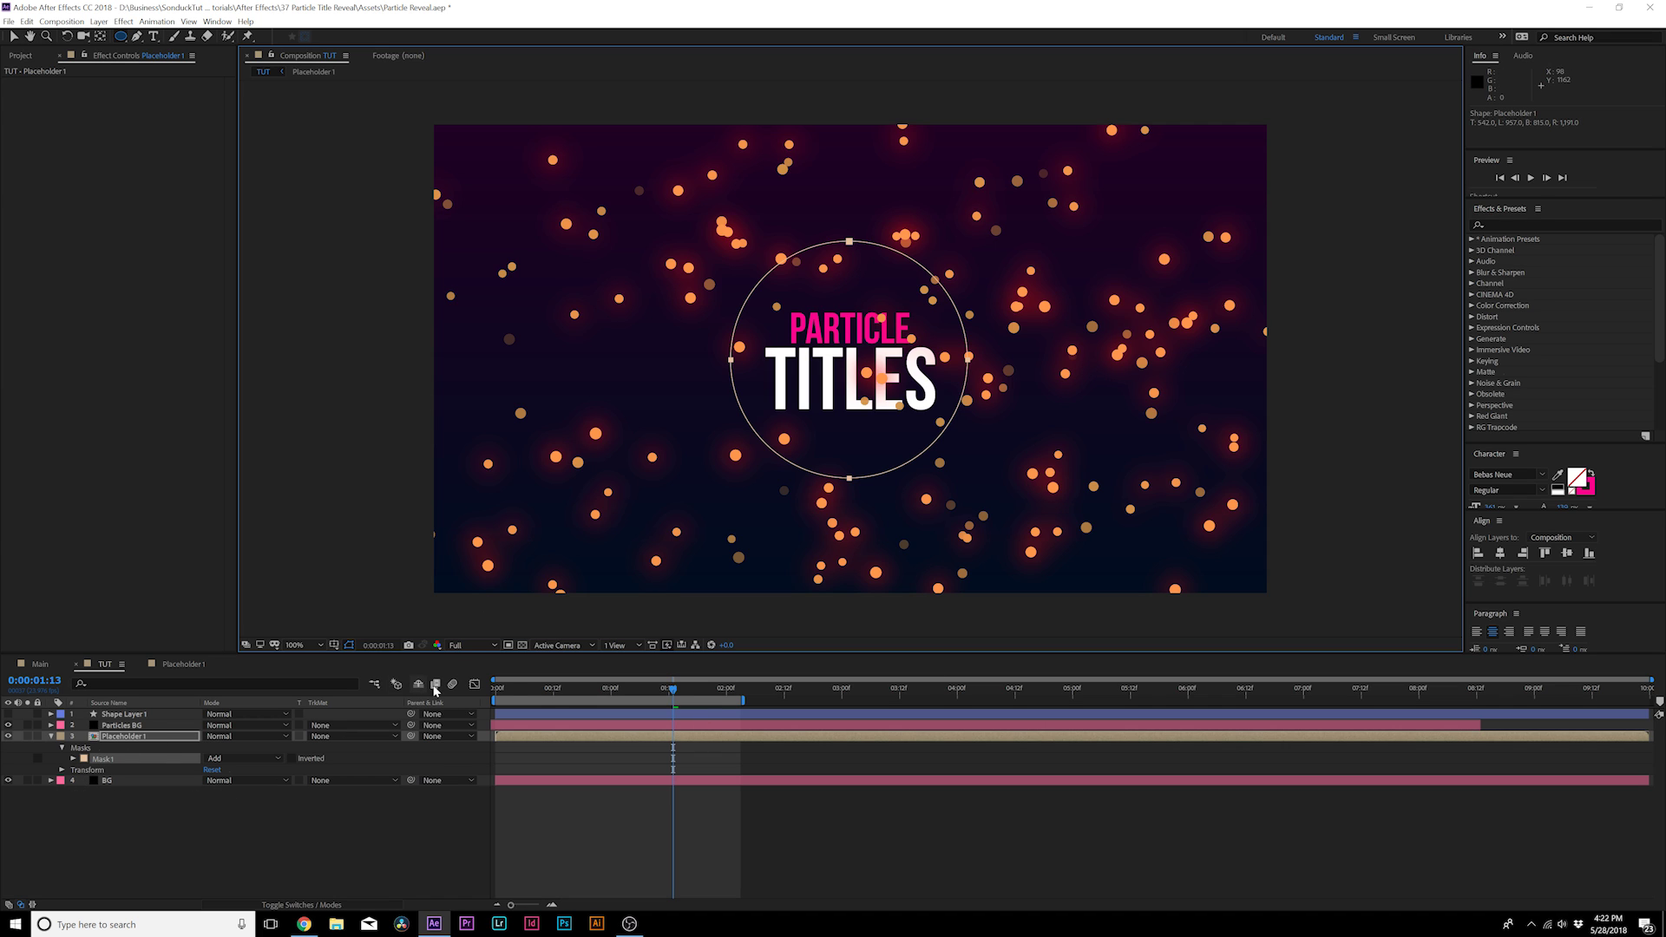
Keyframe Mask 1's Mask Expansion from about -284 pixels at 0:00:00:05 to 0 at 0:00:01:21
{"action": "mouse_move", "coordinate": [507, 690]}
{"action": "left_mouse_down"}
{"action": "mouse_move", "coordinate": [544, 705]}
{"action": "mouse_move", "coordinate": [501, 711]}
{"action": "mouse_move", "coordinate": [519, 712]}
{"action": "left_mouse_up"}
{"action": "left_click", "coordinate": [73, 758]}
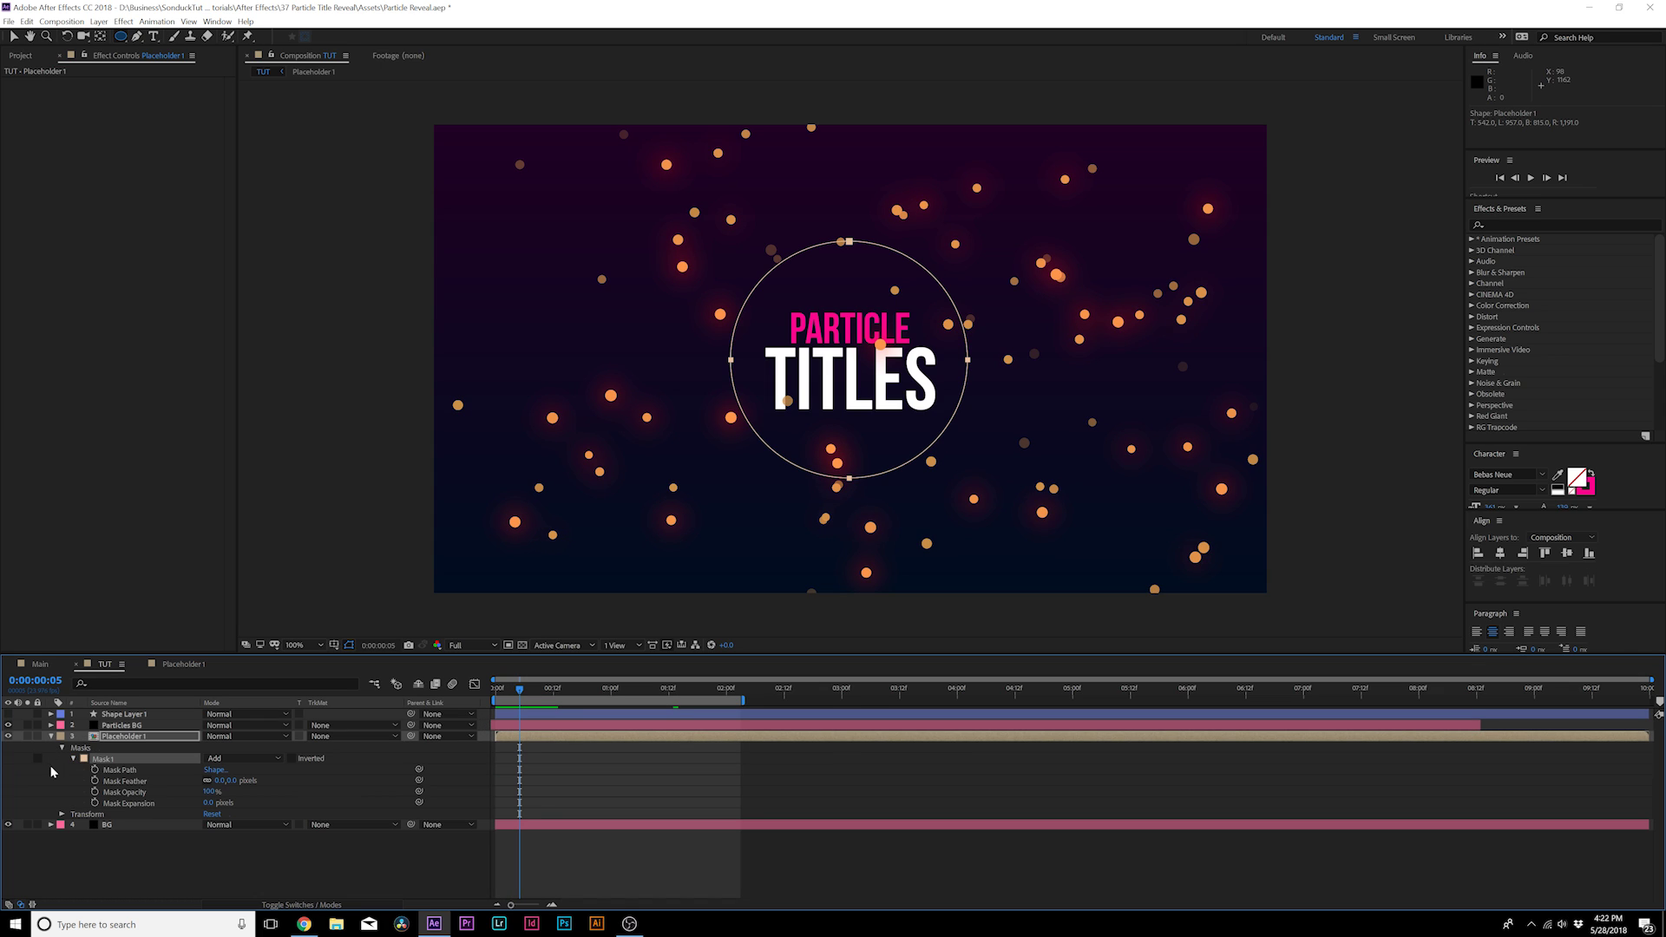
{"action": "left_click", "coordinate": [93, 803]}
{"action": "left_click_drag", "start_coordinate": [520, 805], "coordinate": [535, 806]}
{"action": "left_click_drag", "start_coordinate": [658, 804], "coordinate": [712, 803]}
{"action": "left_click_drag", "start_coordinate": [216, 806], "coordinate": [130, 806]}
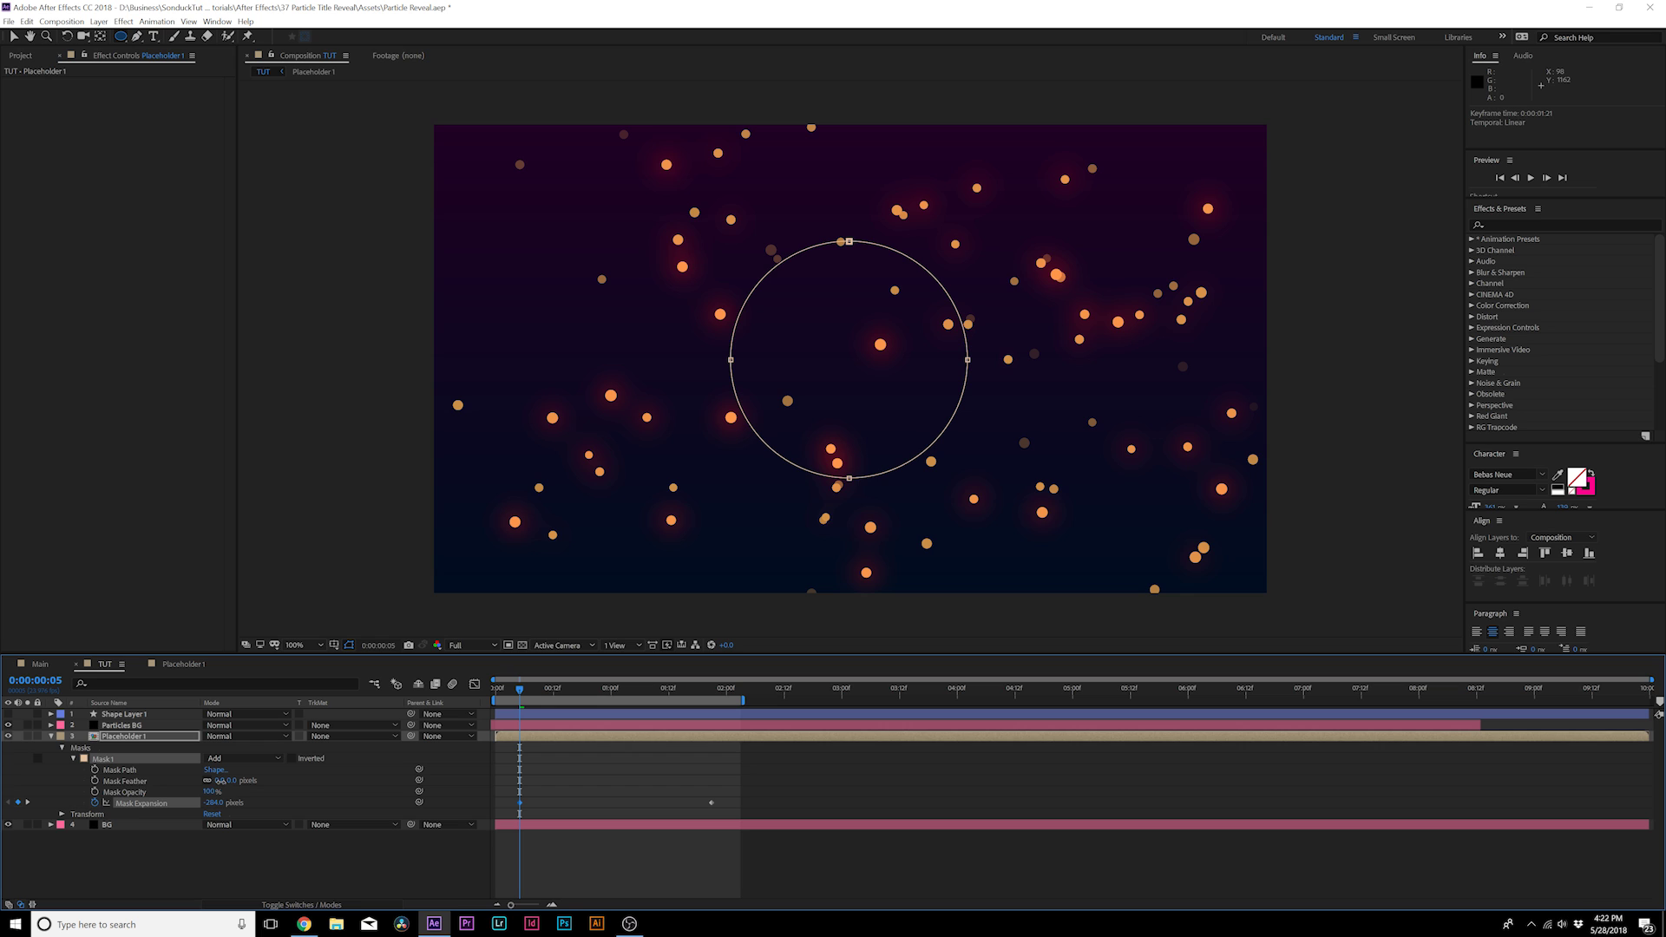
Feather the title mask by about 36 pixels and scrub through the reveal up to 0:00:01:20
{"action": "left_click_drag", "start_coordinate": [220, 781], "coordinate": [293, 793]}
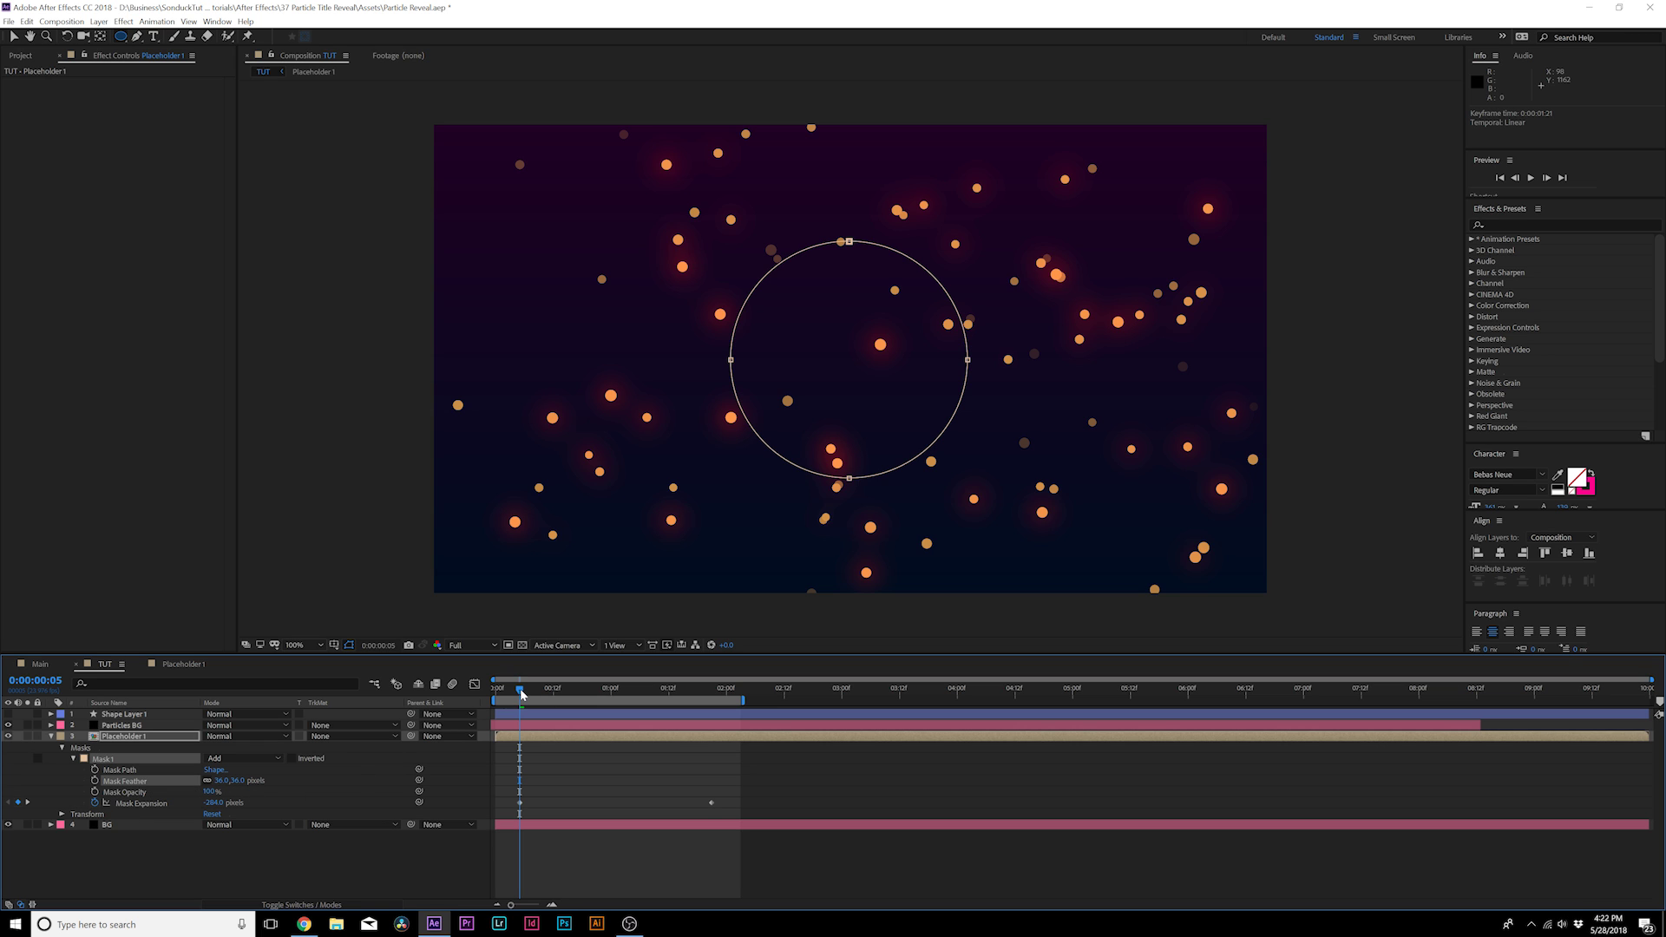
{"action": "left_click_drag", "start_coordinate": [521, 694], "coordinate": [711, 701]}
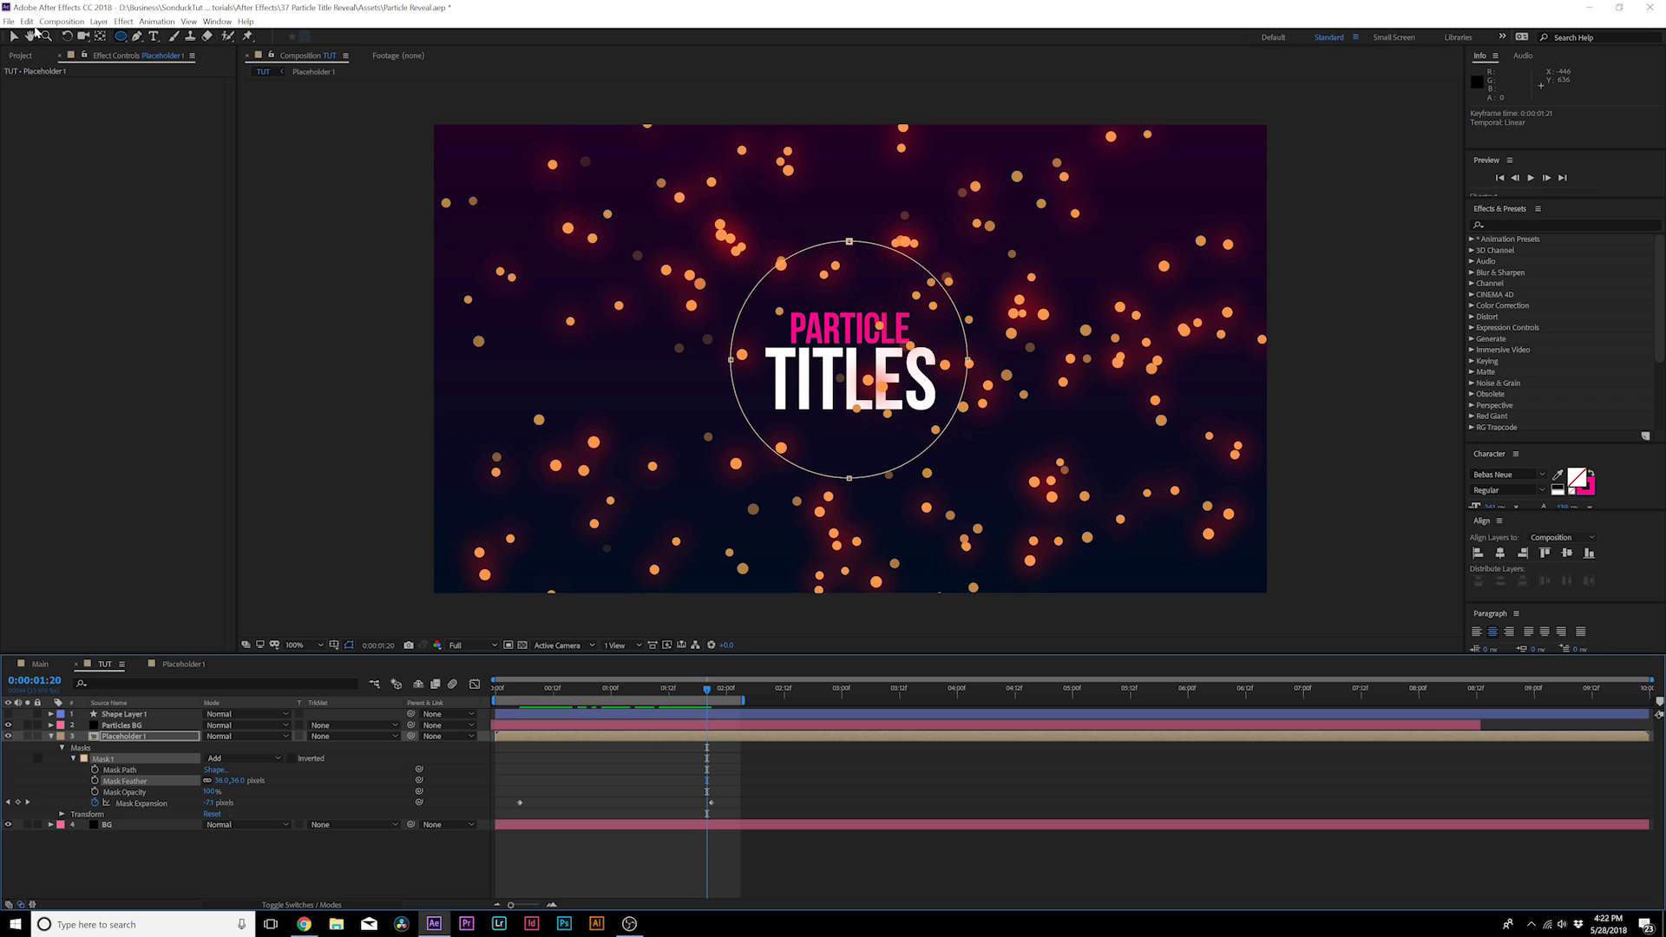
{"action": "left_click", "coordinate": [14, 37]}
{"action": "left_click", "coordinate": [193, 878]}
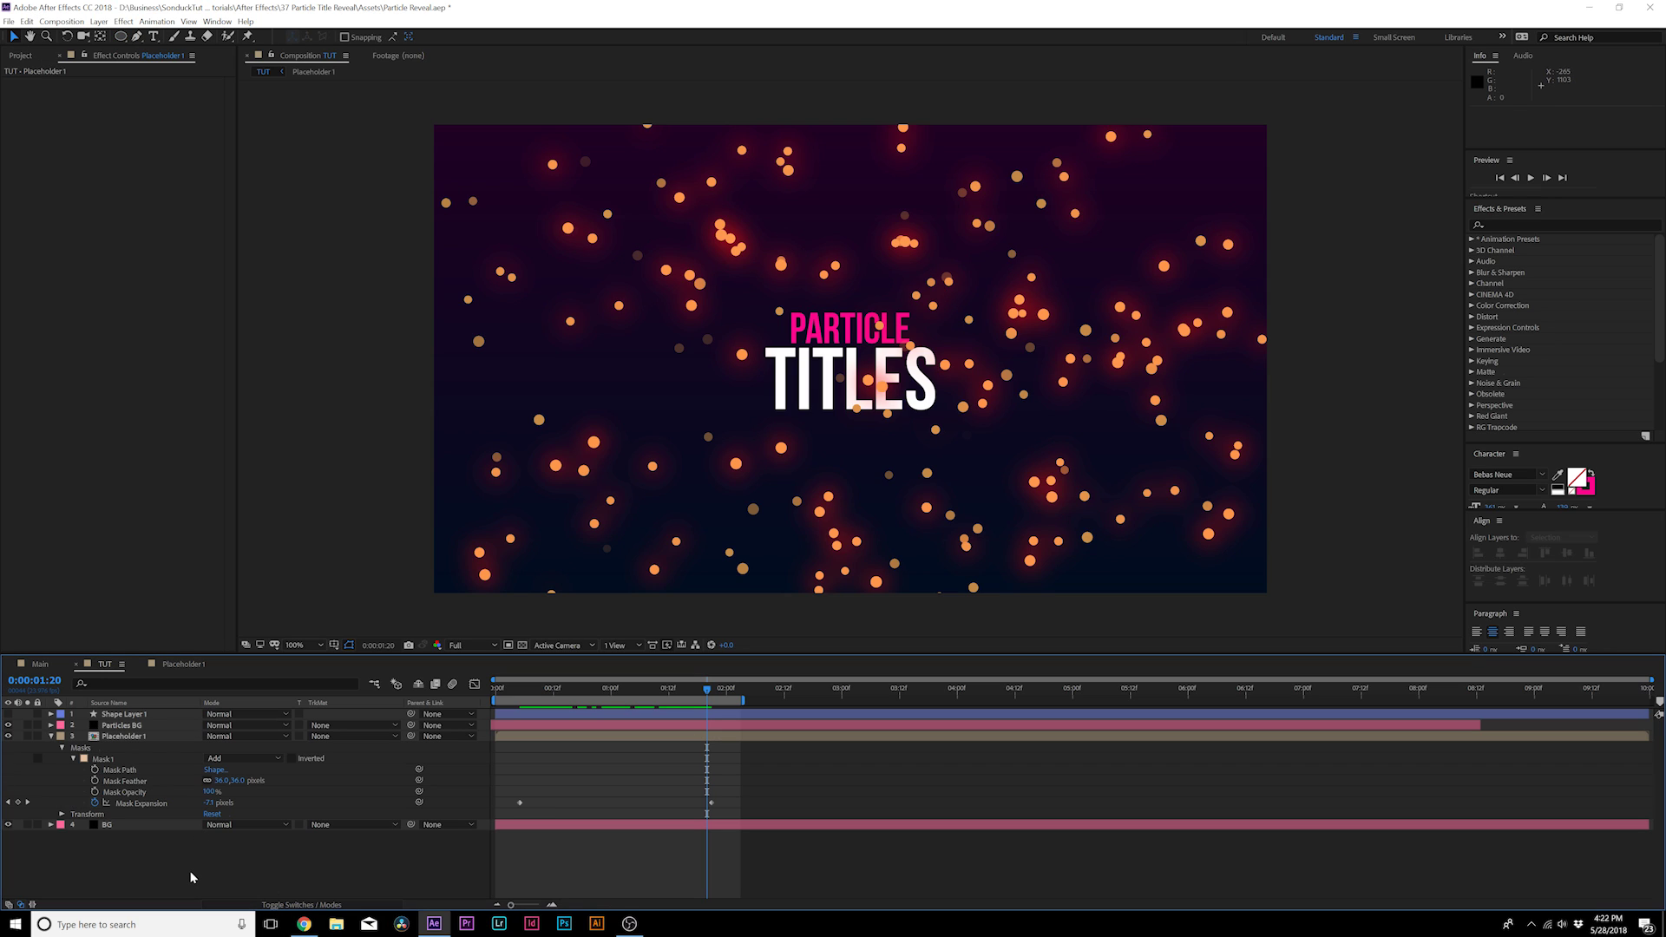
Duplicate the Particles BG layer and rename the copy Particles Reveal
{"action": "key", "text": "u"}
{"action": "left_click", "coordinate": [105, 725]}
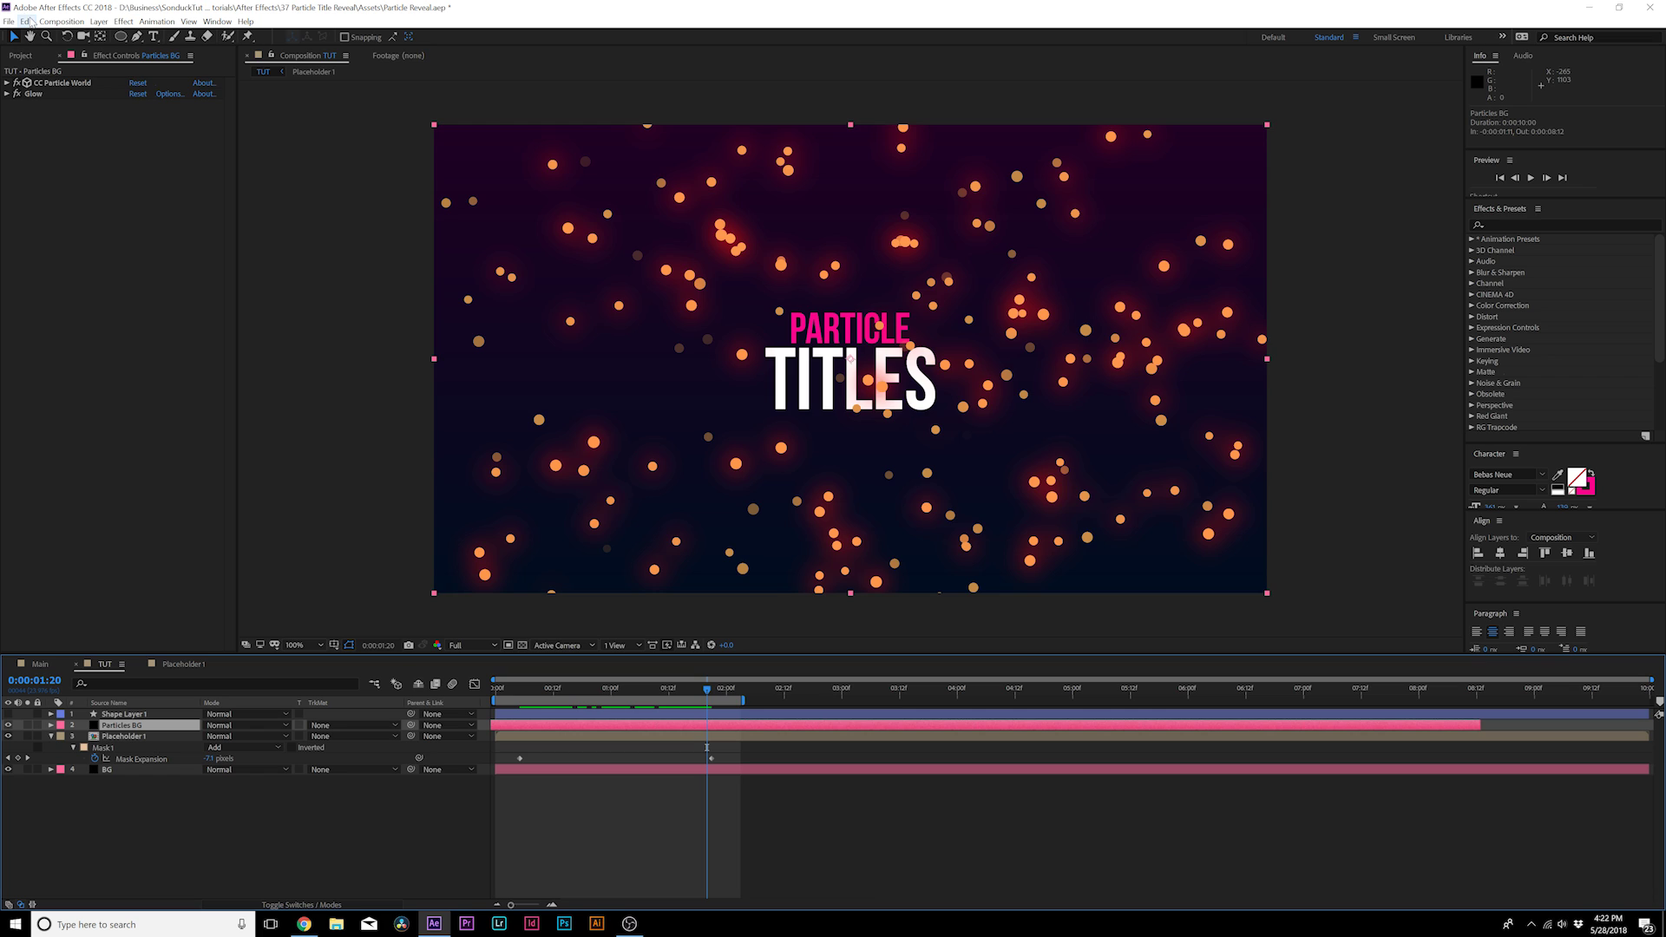
{"action": "left_click", "coordinate": [31, 21]}
{"action": "left_click", "coordinate": [52, 180]}
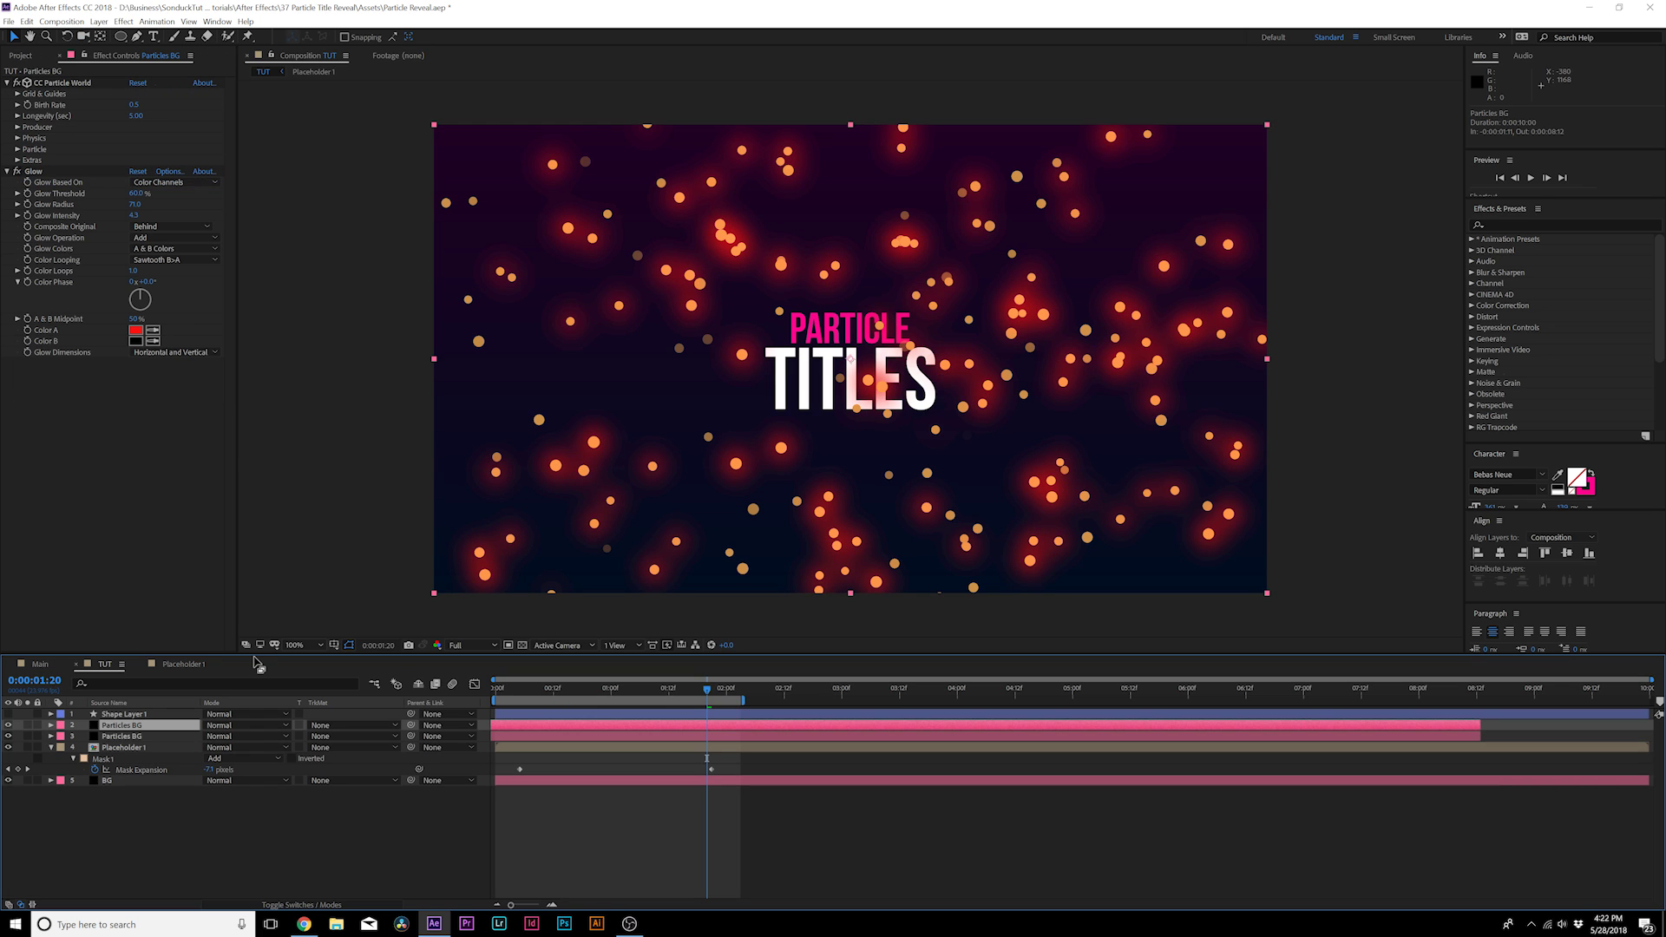
{"action": "key", "text": "Return"}
{"action": "key", "text": "End"}
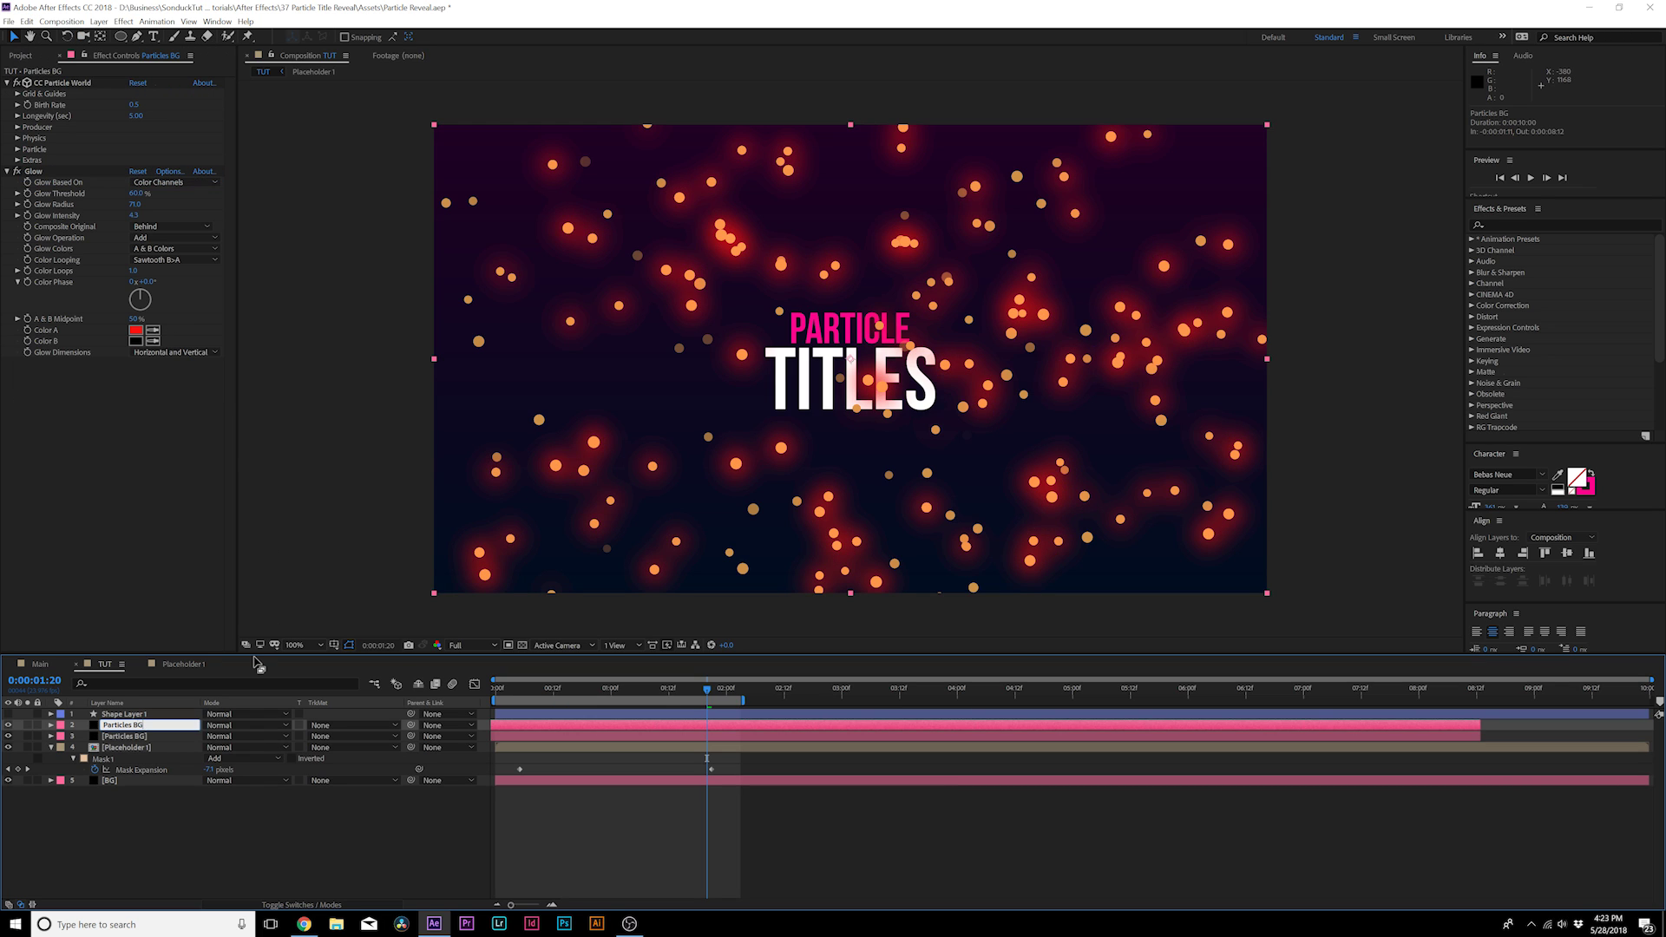
{"action": "type", "text": "Reveal"}
{"action": "key", "text": "Return"}
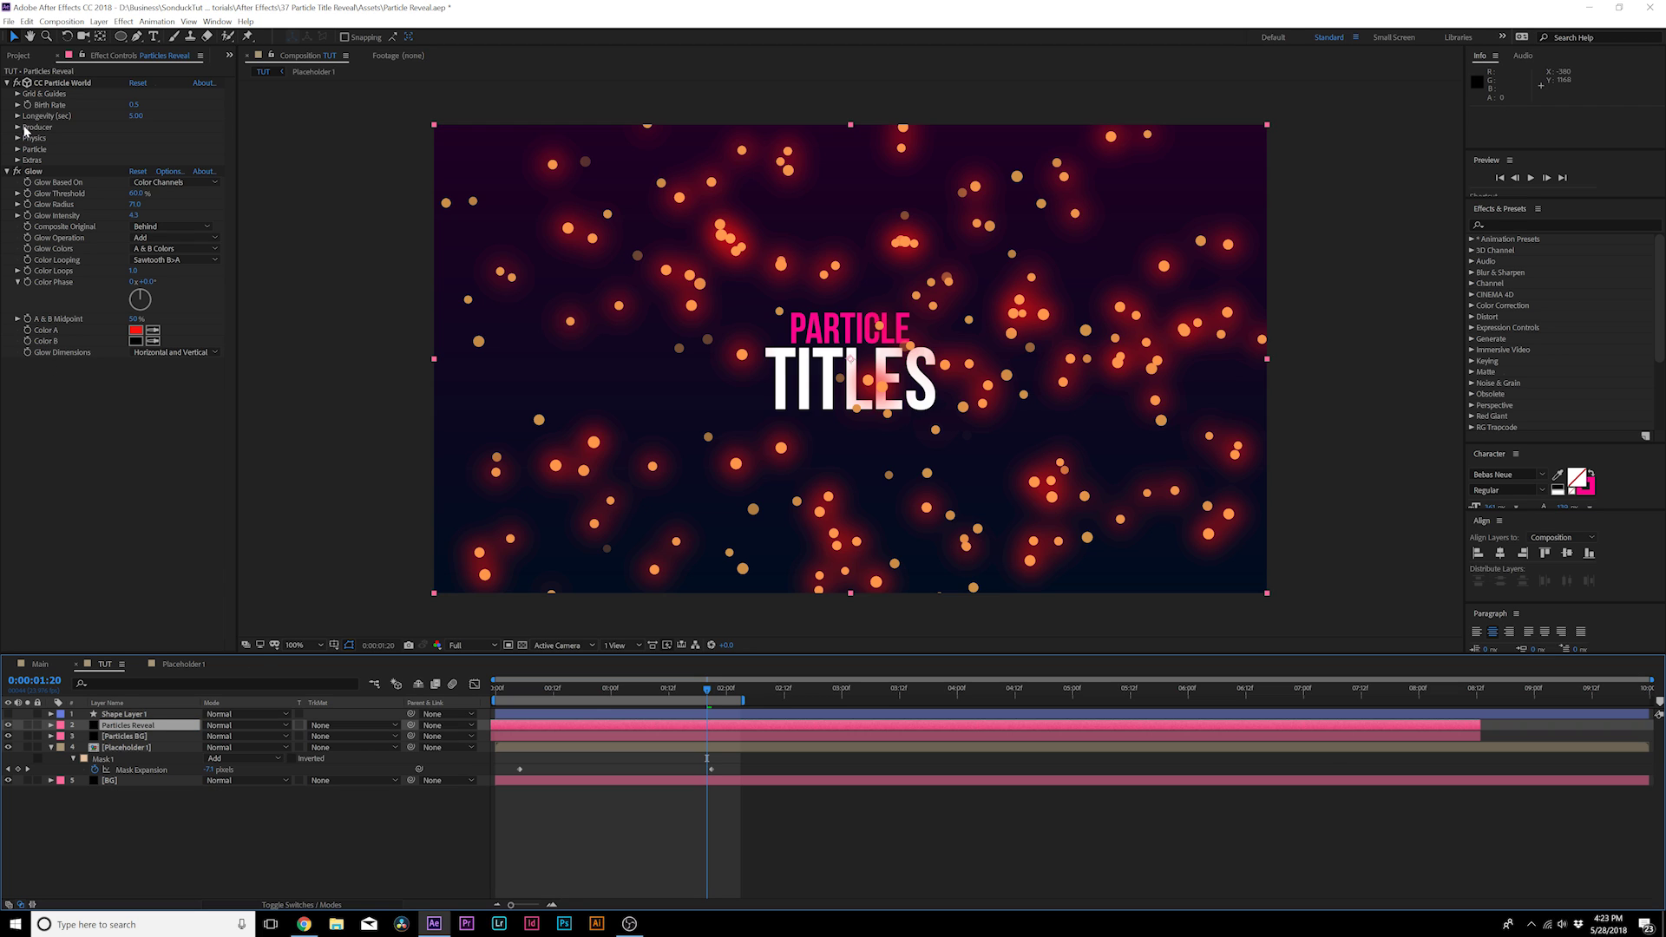
Set the Particles Reveal producer's Radius X, Radius Y and Radius Z to 0
{"action": "left_click", "coordinate": [19, 128]}
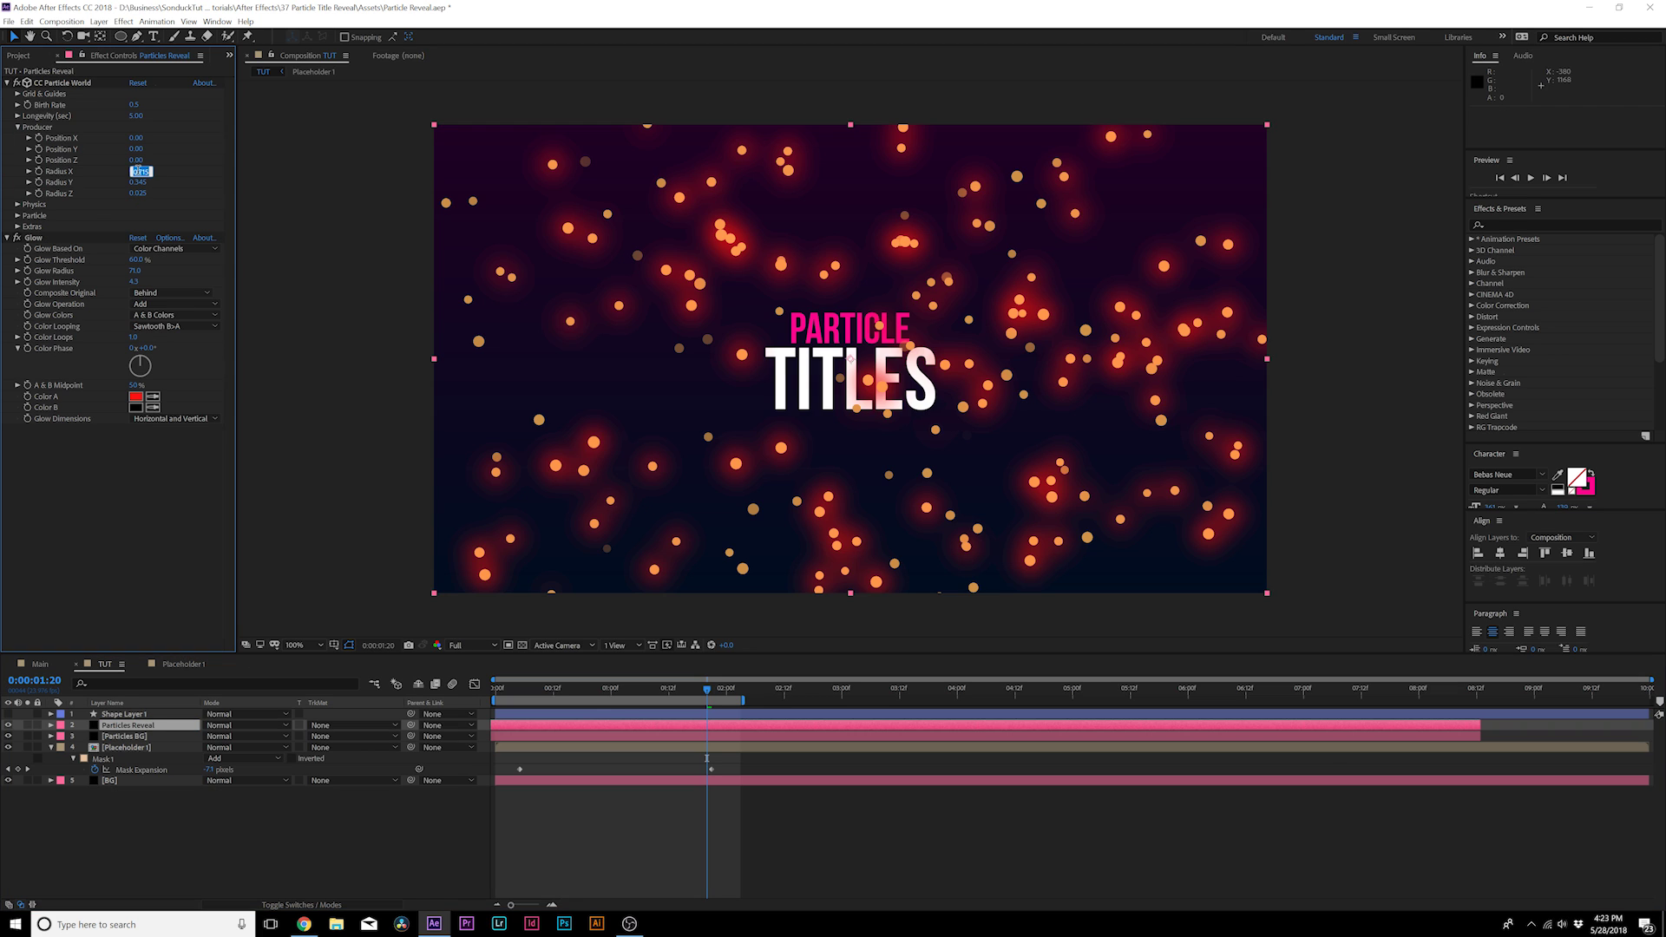
{"action": "type", "text": "0"}
{"action": "left_click", "coordinate": [138, 184]}
{"action": "type", "text": "0"}
{"action": "left_click", "coordinate": [138, 194]}
{"action": "type", "text": "0"}
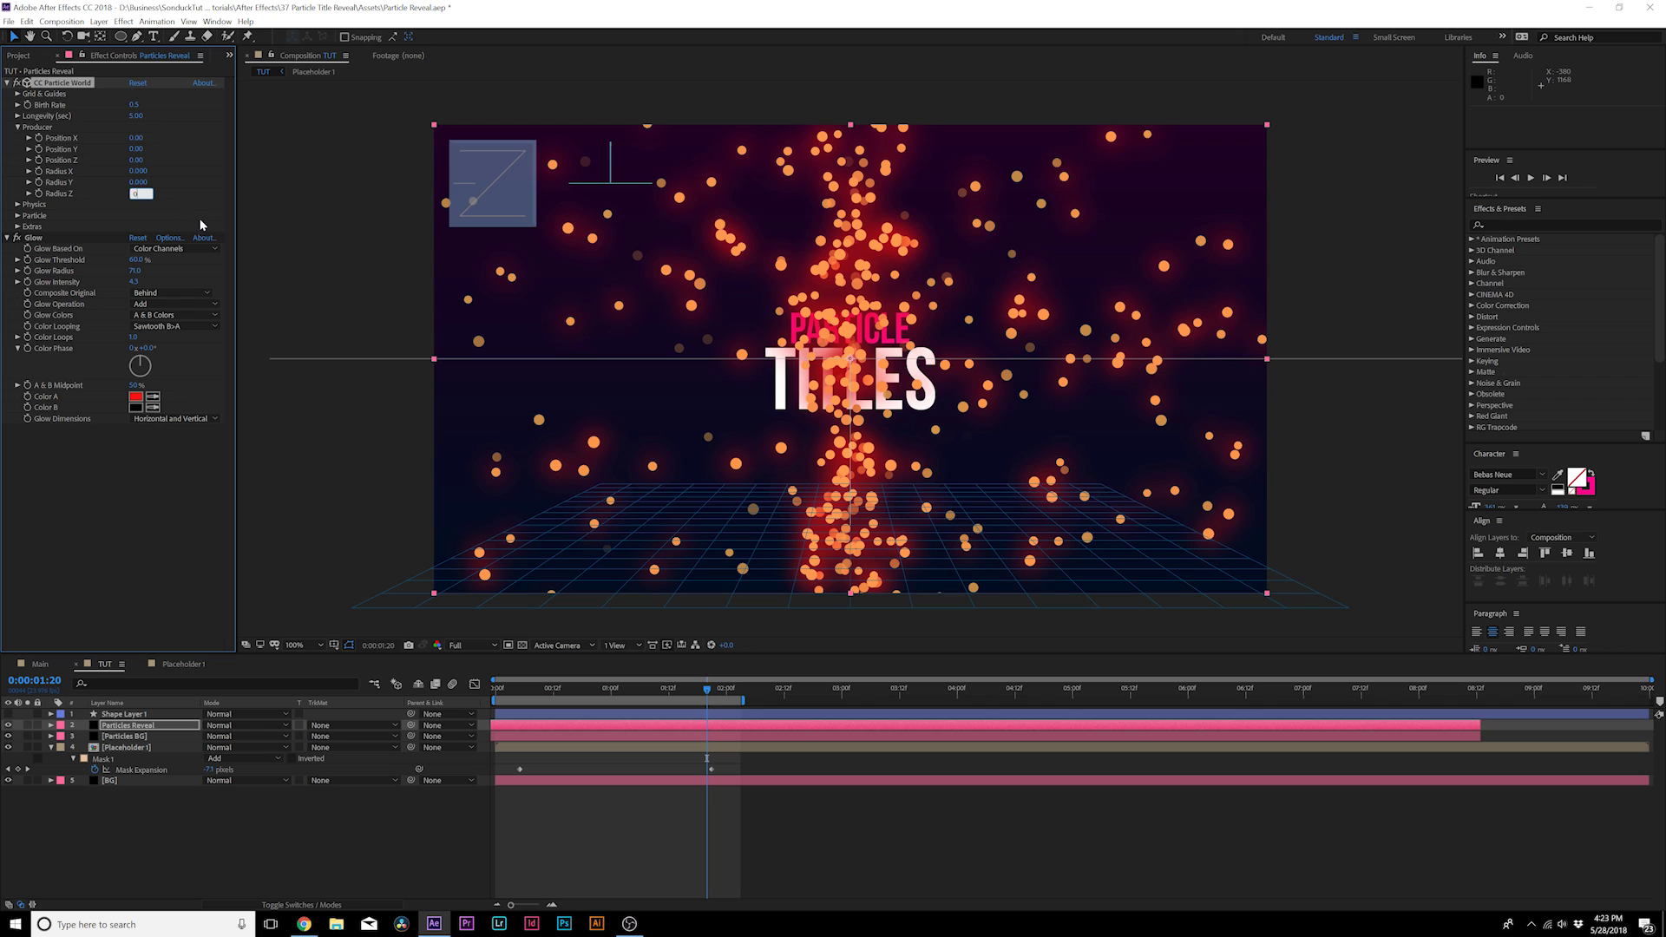
{"action": "left_click", "coordinate": [202, 224]}
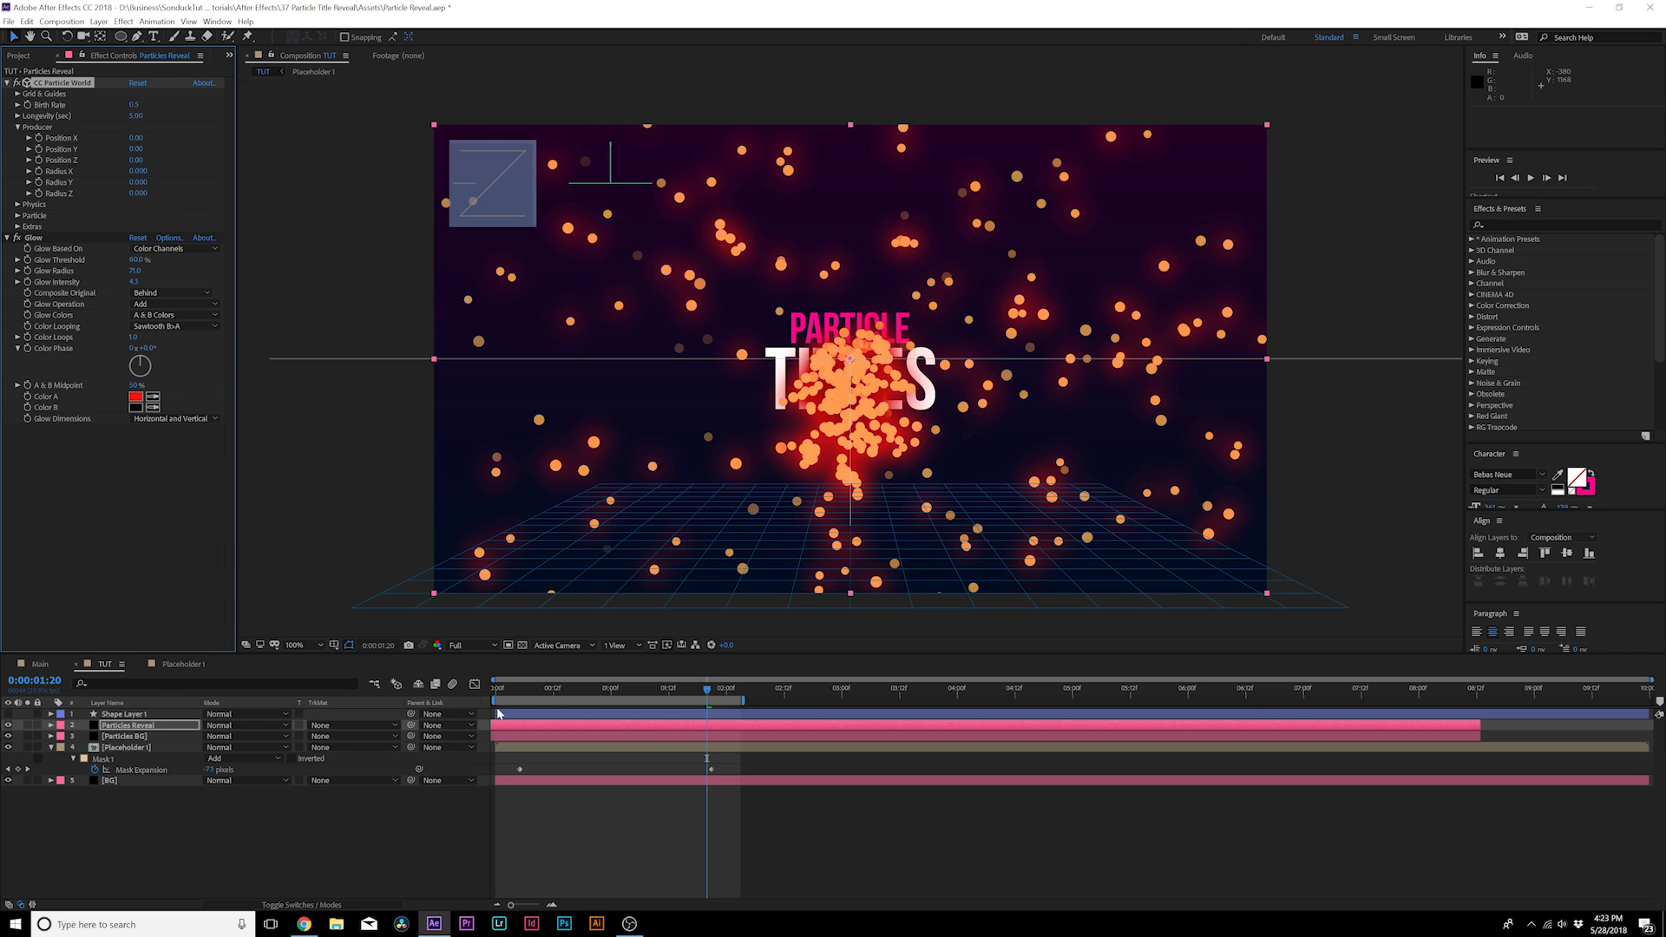
Scrub through the particle burst over the title, then inspect the mask reveal with the Particles Reveal layer hidden
{"action": "left_click_drag", "start_coordinate": [528, 690], "coordinate": [603, 686]}
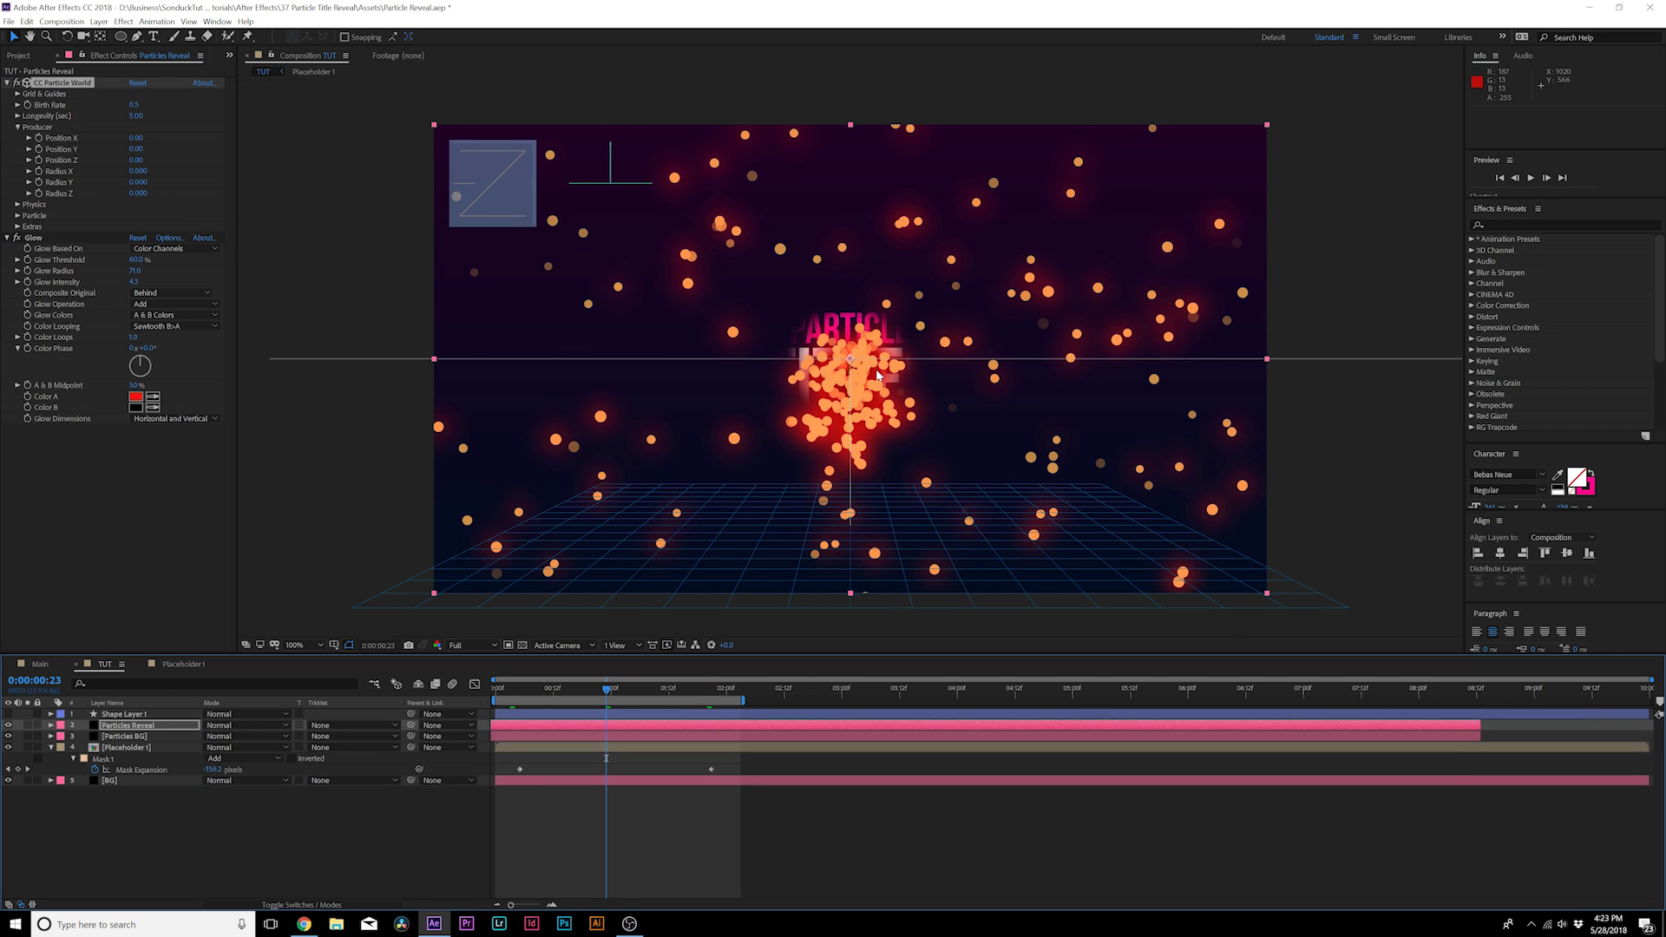
{"action": "left_click", "coordinate": [10, 725]}
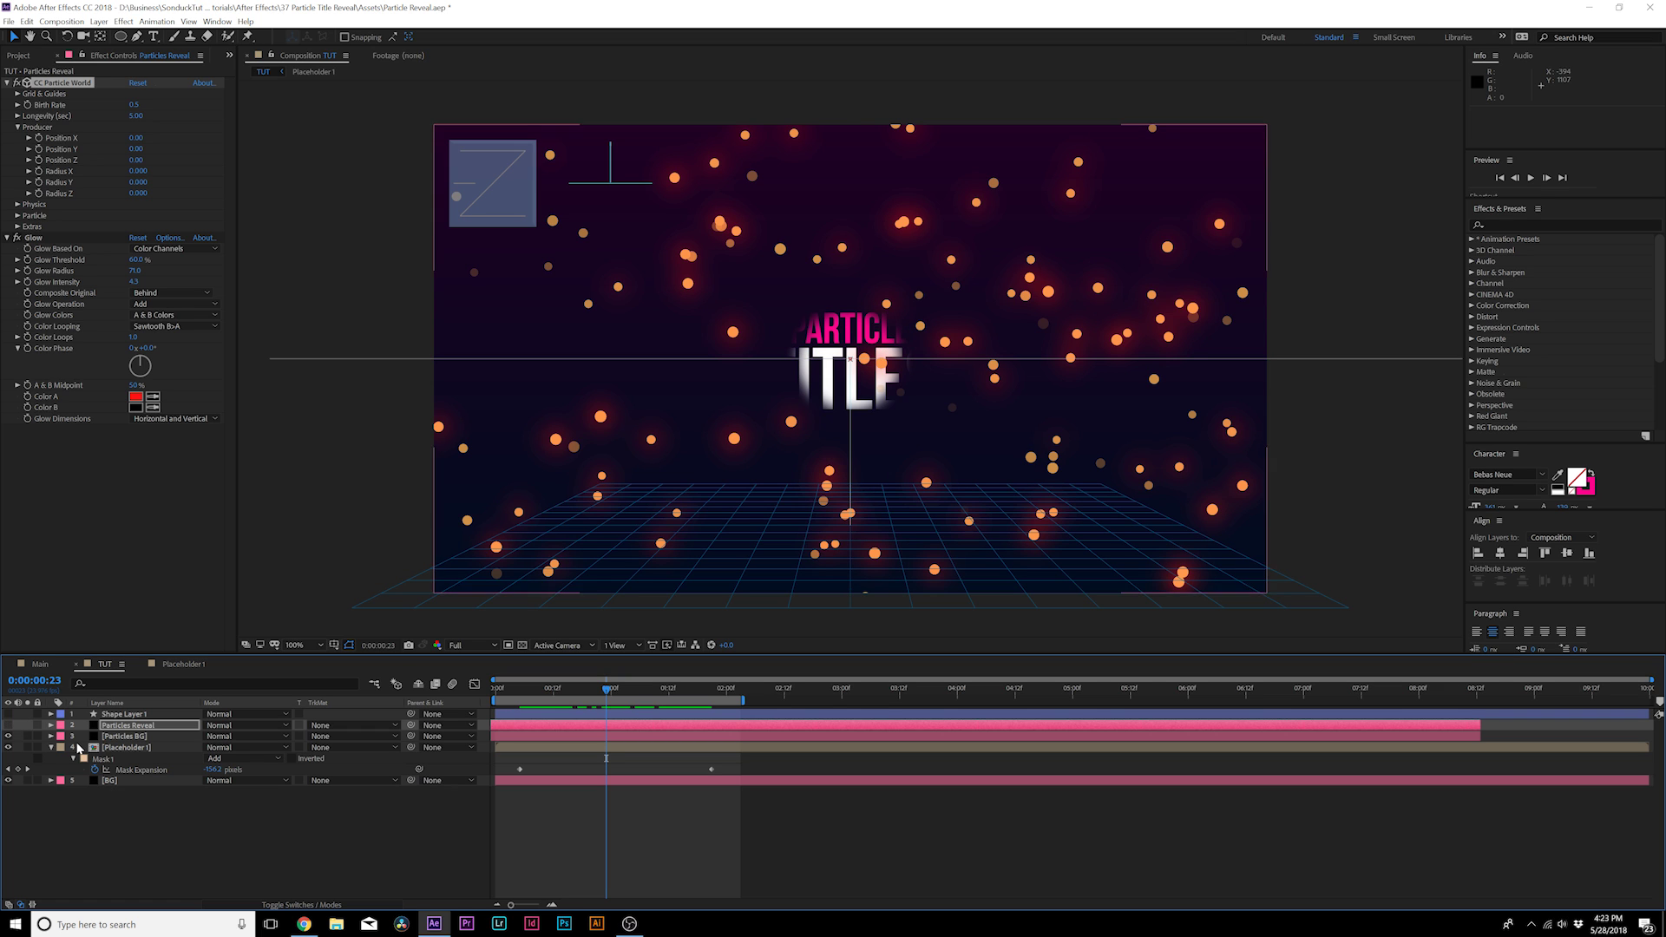
{"action": "mouse_move", "coordinate": [644, 688]}
{"action": "left_mouse_down"}
{"action": "mouse_move", "coordinate": [714, 688]}
{"action": "mouse_move", "coordinate": [612, 688]}
{"action": "mouse_move", "coordinate": [673, 688]}
{"action": "left_mouse_up"}
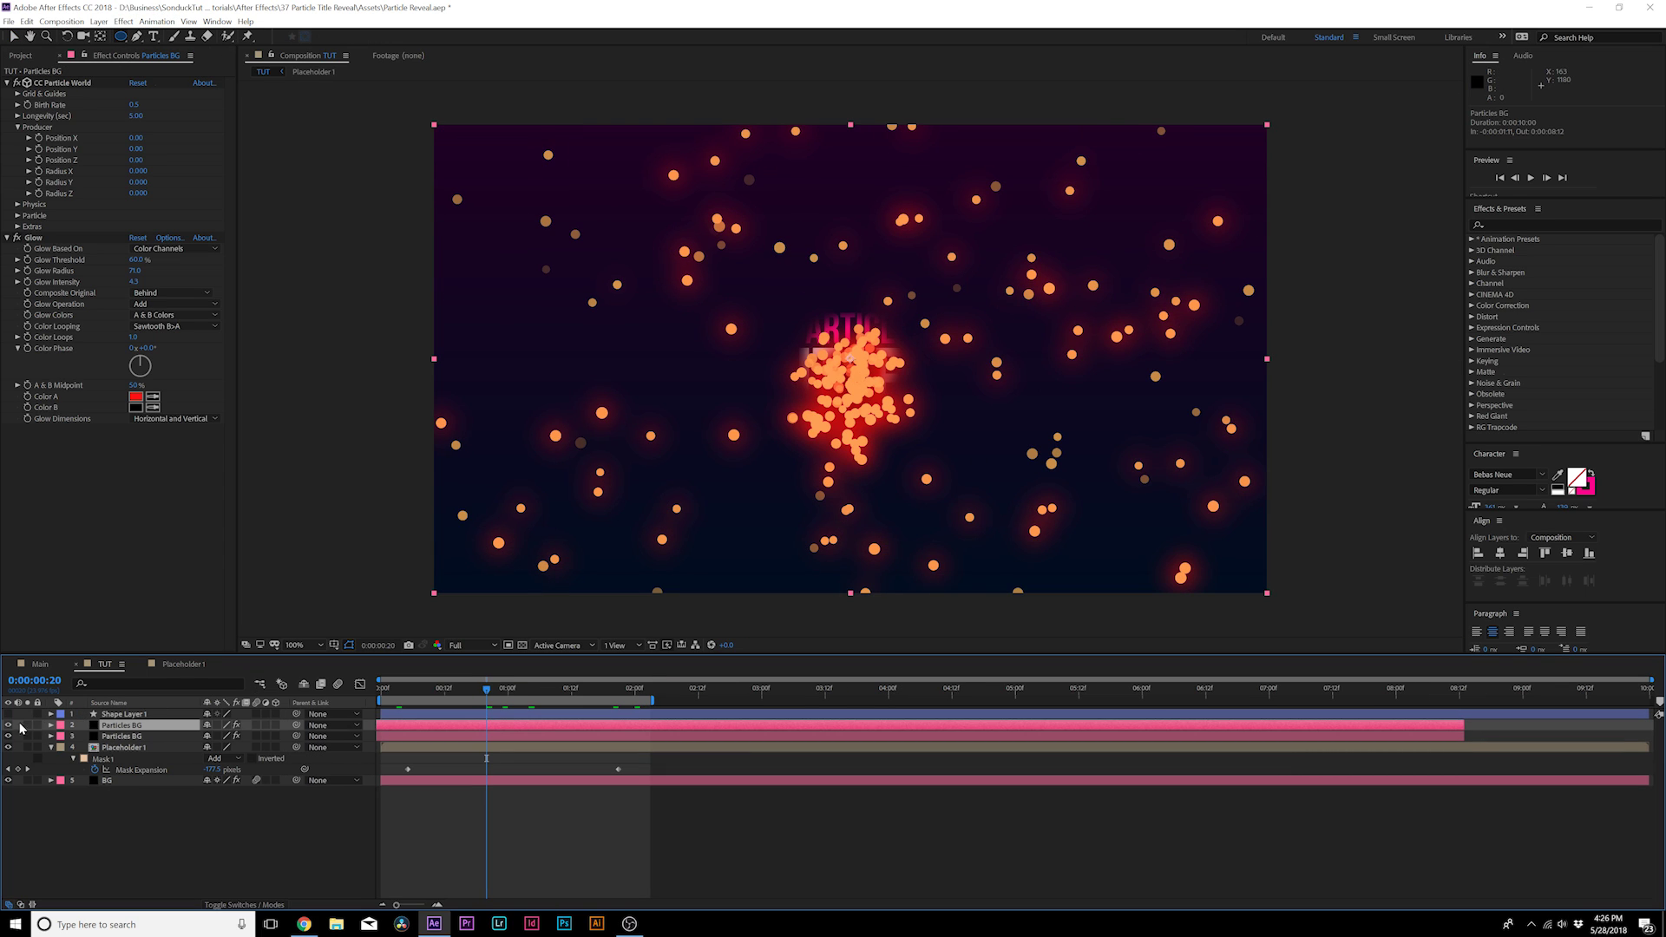
Hide the upper particle layer and add a new null object to the composition
{"action": "left_click", "coordinate": [9, 725]}
{"action": "left_click", "coordinate": [99, 21]}
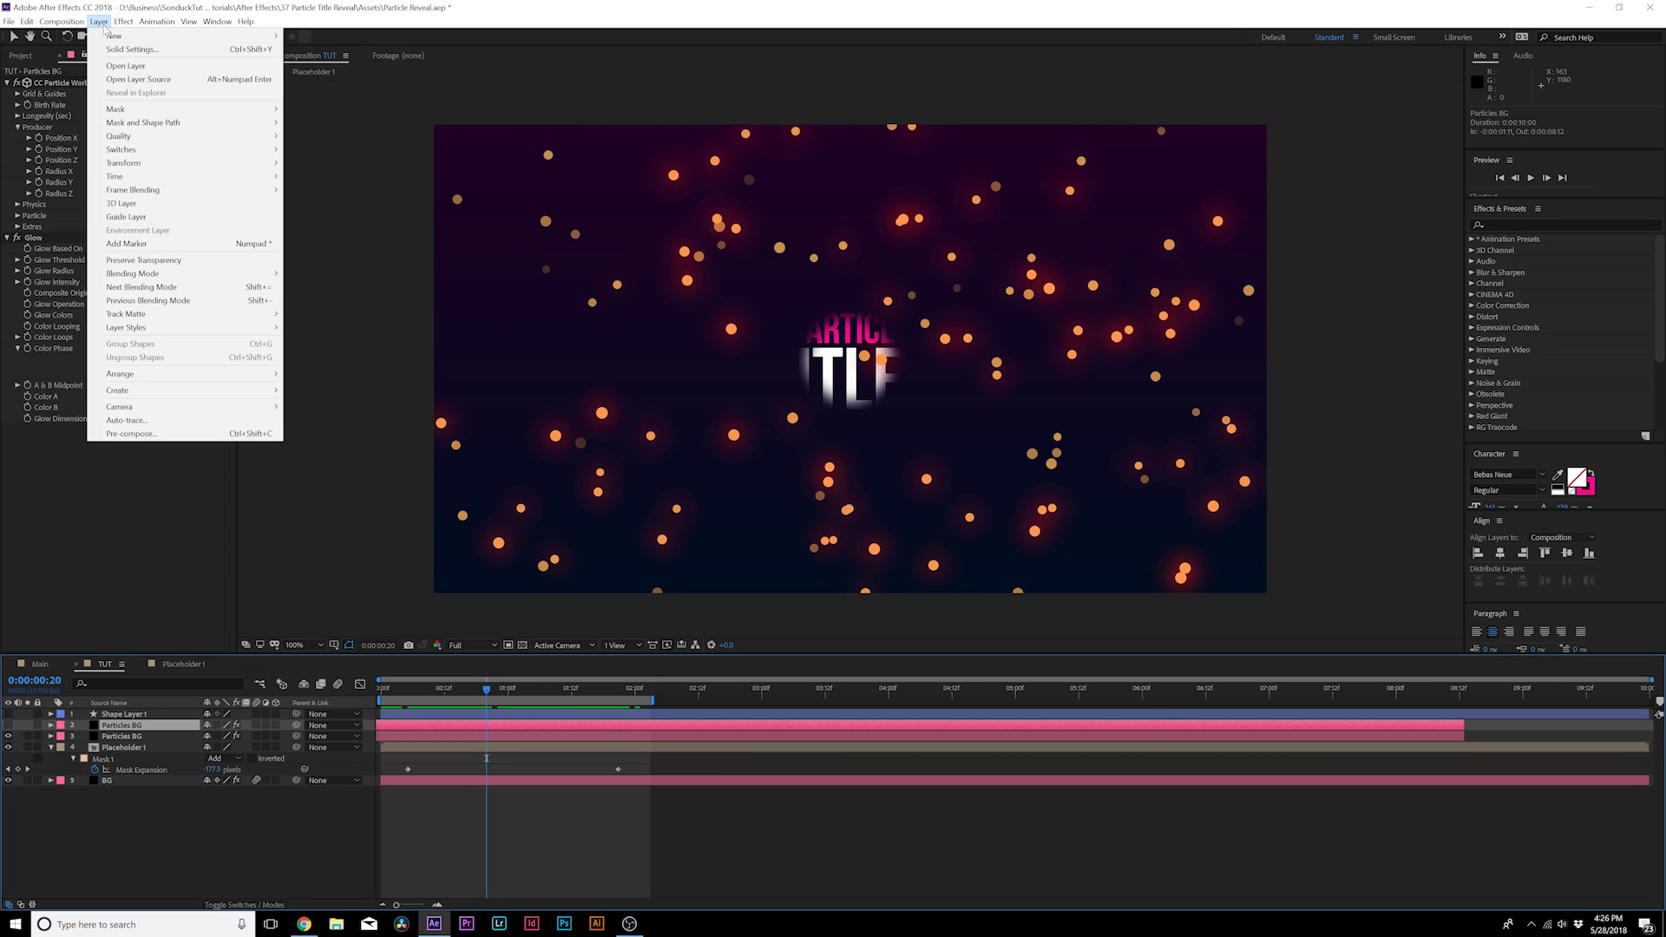
{"action": "mouse_move", "coordinate": [217, 35]}
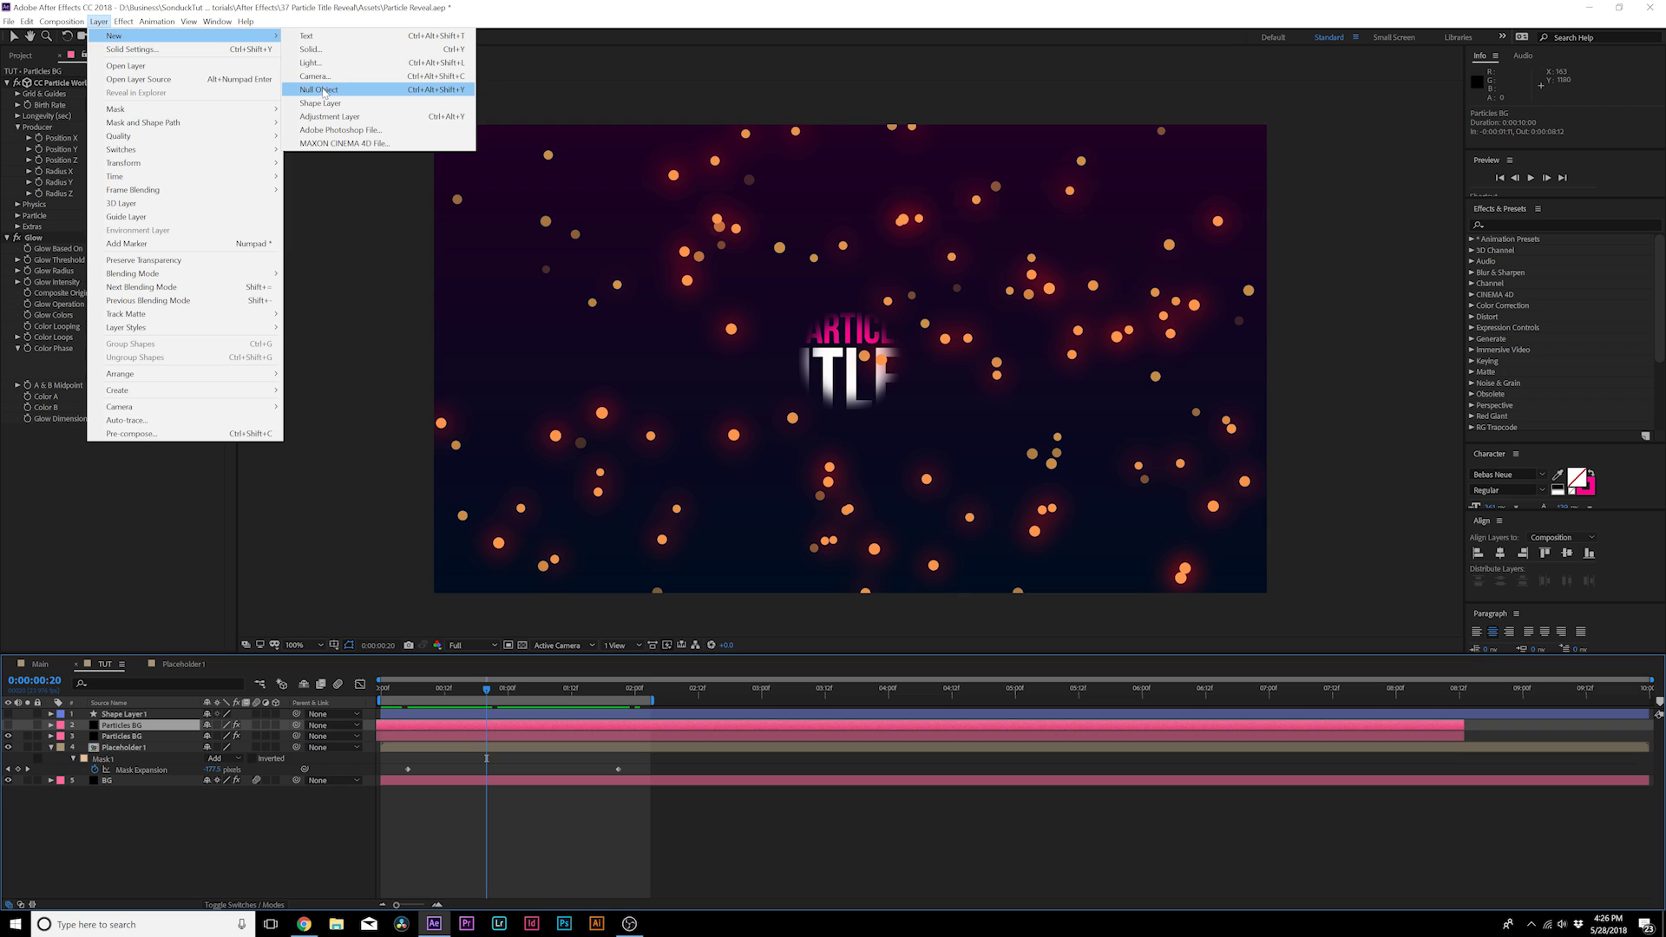
{"action": "left_click", "coordinate": [318, 89]}
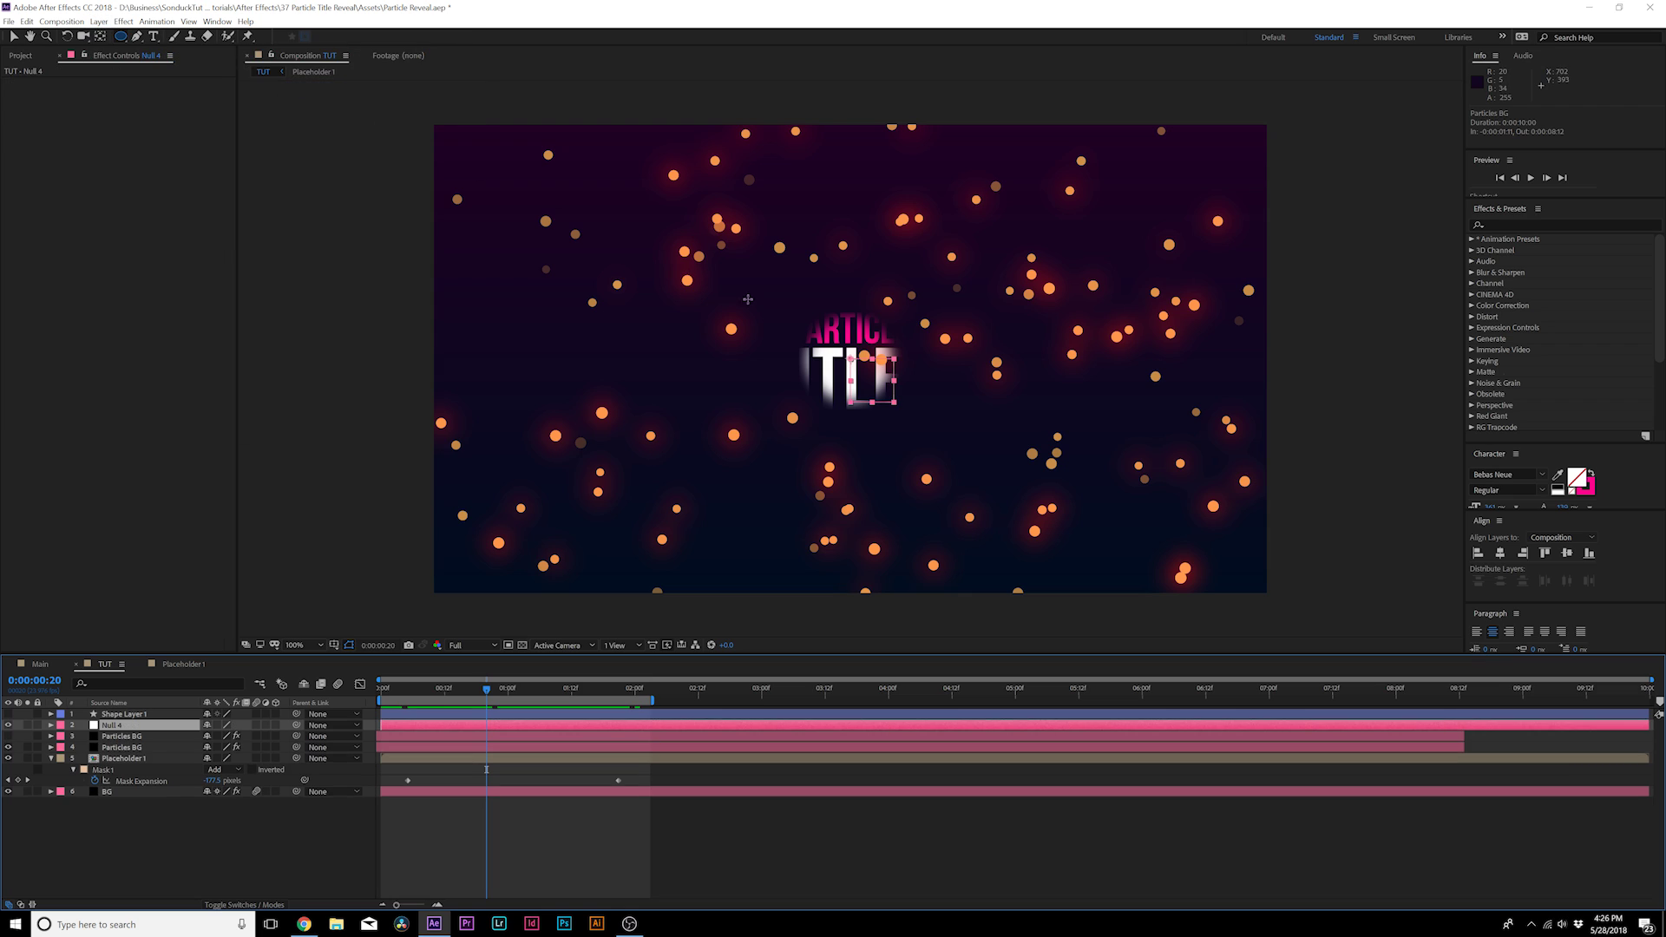
Draw an open zigzag mask path on the null with the Pen tool, sweeping three times across the title from its lower right to upper left
{"action": "left_click", "coordinate": [137, 37]}
{"action": "key", "text": "period"}
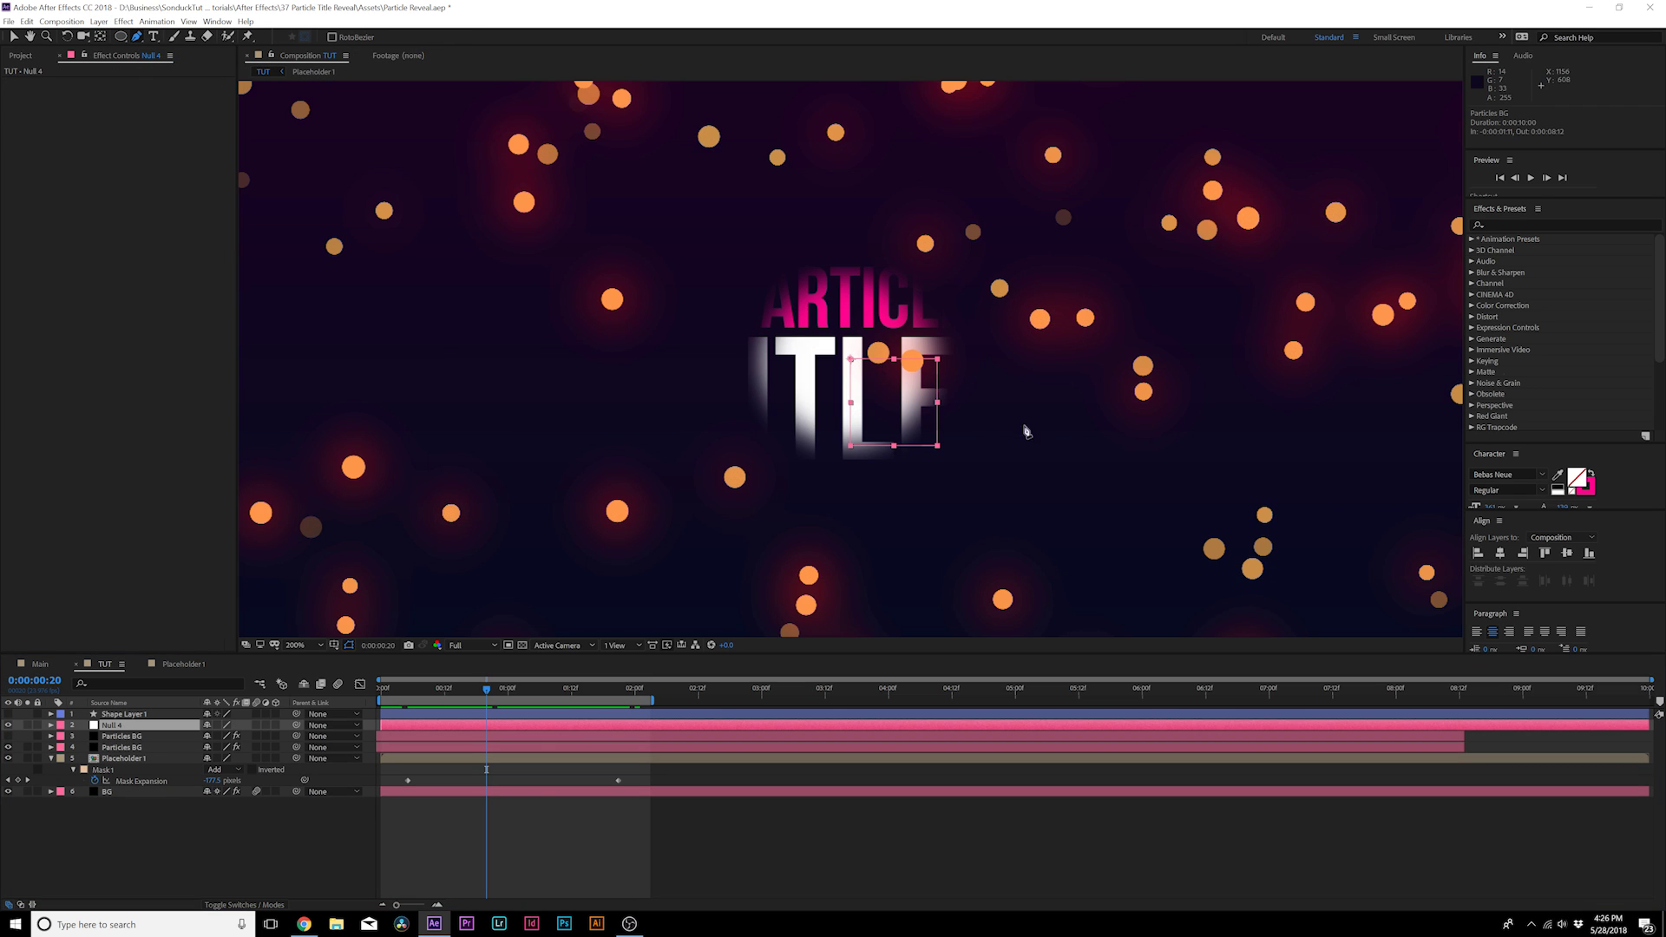
{"action": "left_click", "coordinate": [1247, 446]}
{"action": "left_click", "coordinate": [974, 448]}
{"action": "left_click", "coordinate": [710, 447]}
{"action": "left_click", "coordinate": [523, 408]}
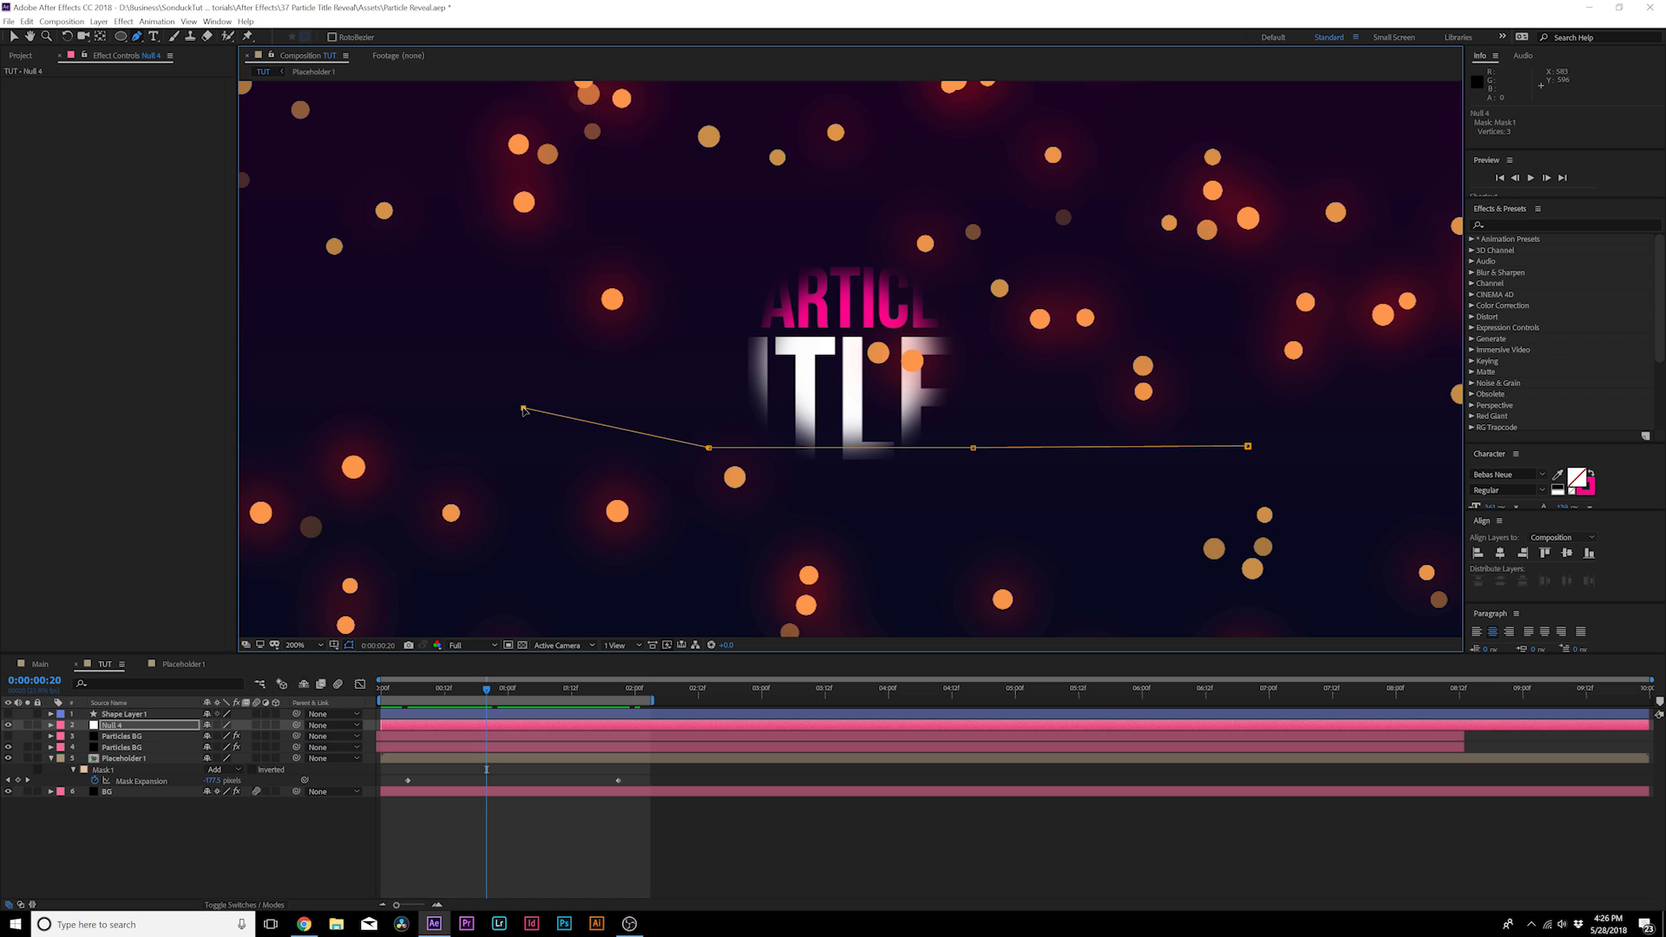
{"action": "left_click", "coordinate": [634, 376]}
{"action": "left_click", "coordinate": [932, 378]}
{"action": "left_click", "coordinate": [1244, 375]}
{"action": "left_click", "coordinate": [1268, 301]}
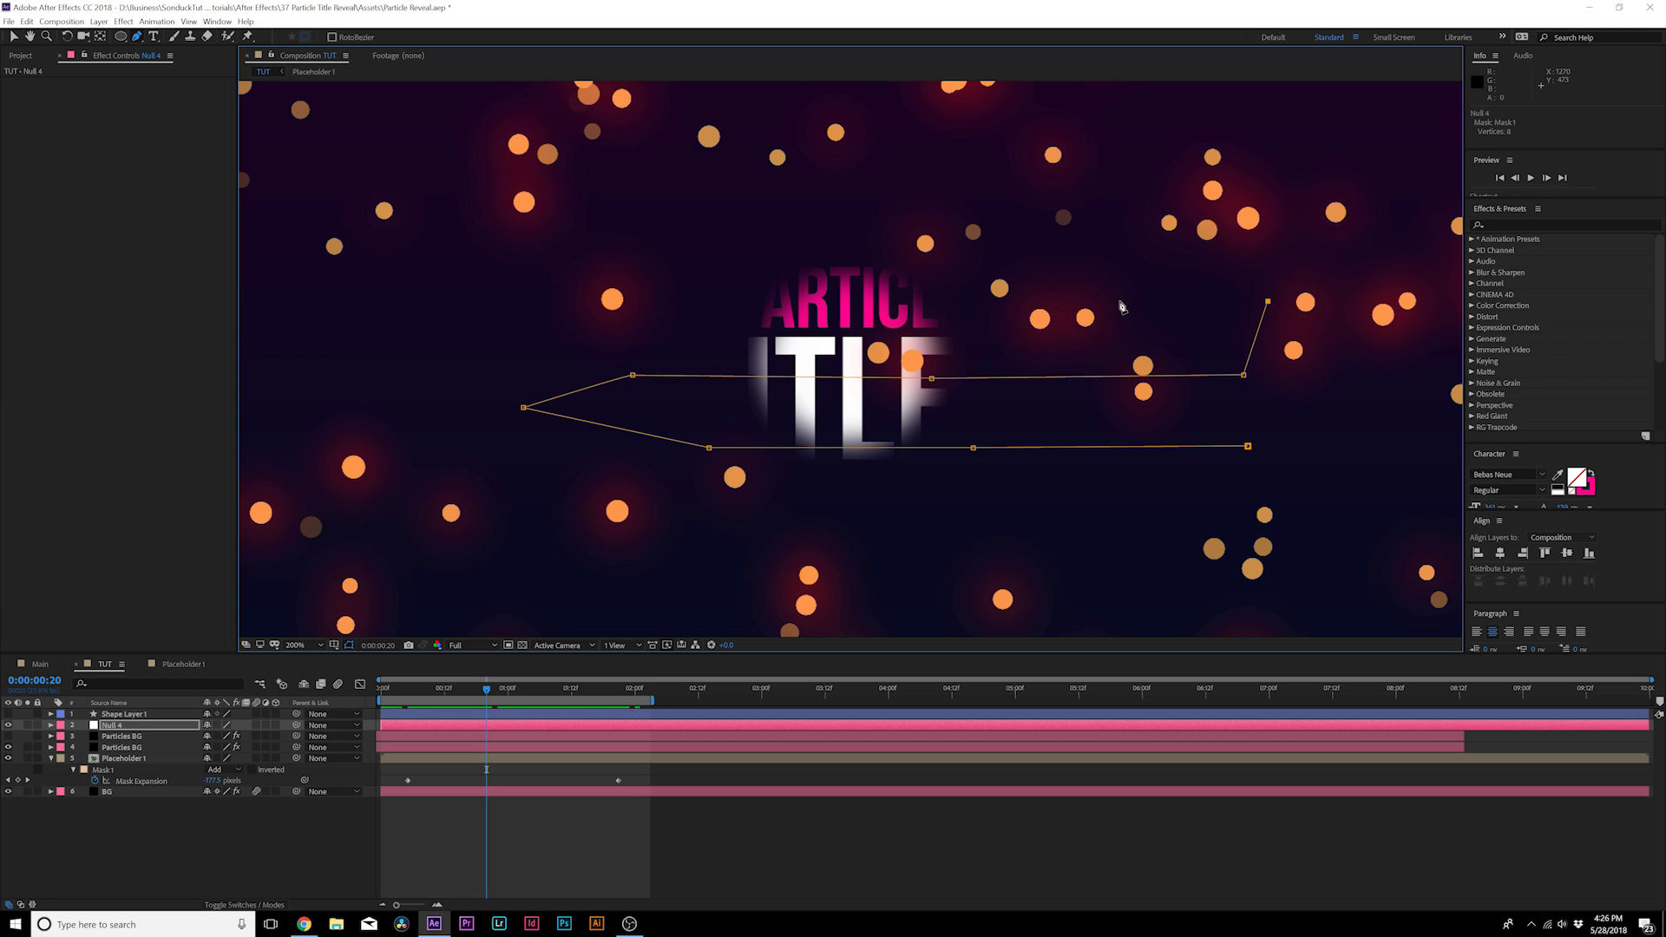
{"action": "left_click", "coordinate": [1120, 301]}
{"action": "left_click", "coordinate": [881, 305]}
{"action": "left_click_drag", "start_coordinate": [625, 305], "coordinate": [596, 310]}
{"action": "left_click", "coordinate": [500, 316]}
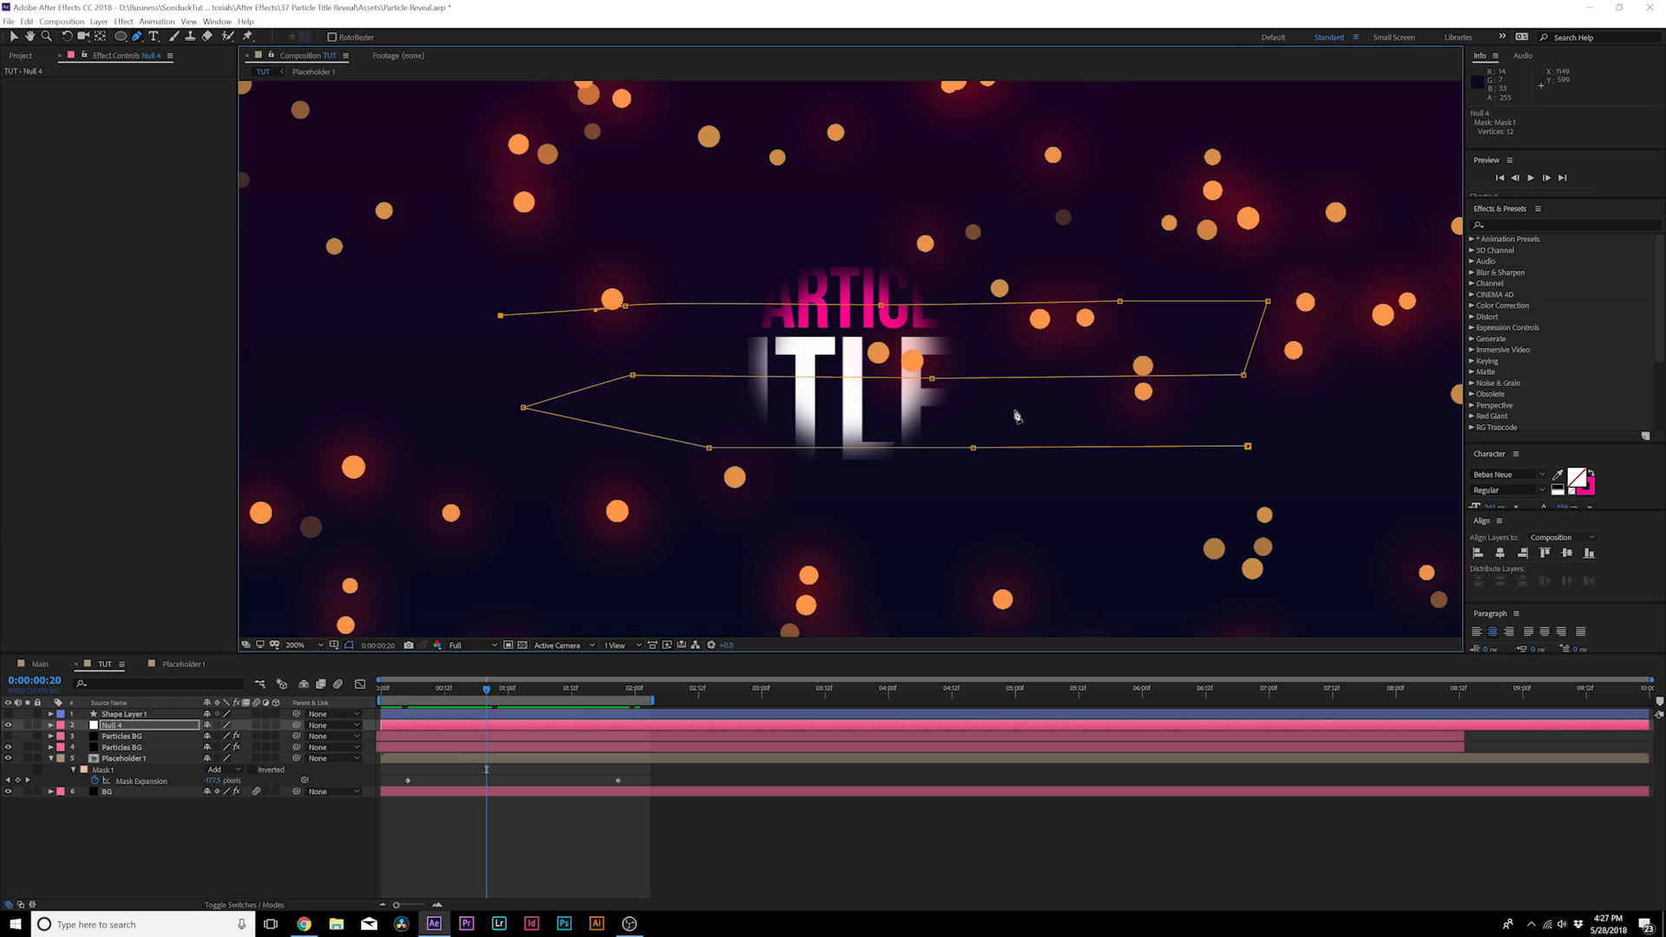
Copy the null's Mask Path into its Position property as keyframes starting at 0:00:00:00, and scrub through the null's movement
{"action": "key", "text": "m"}
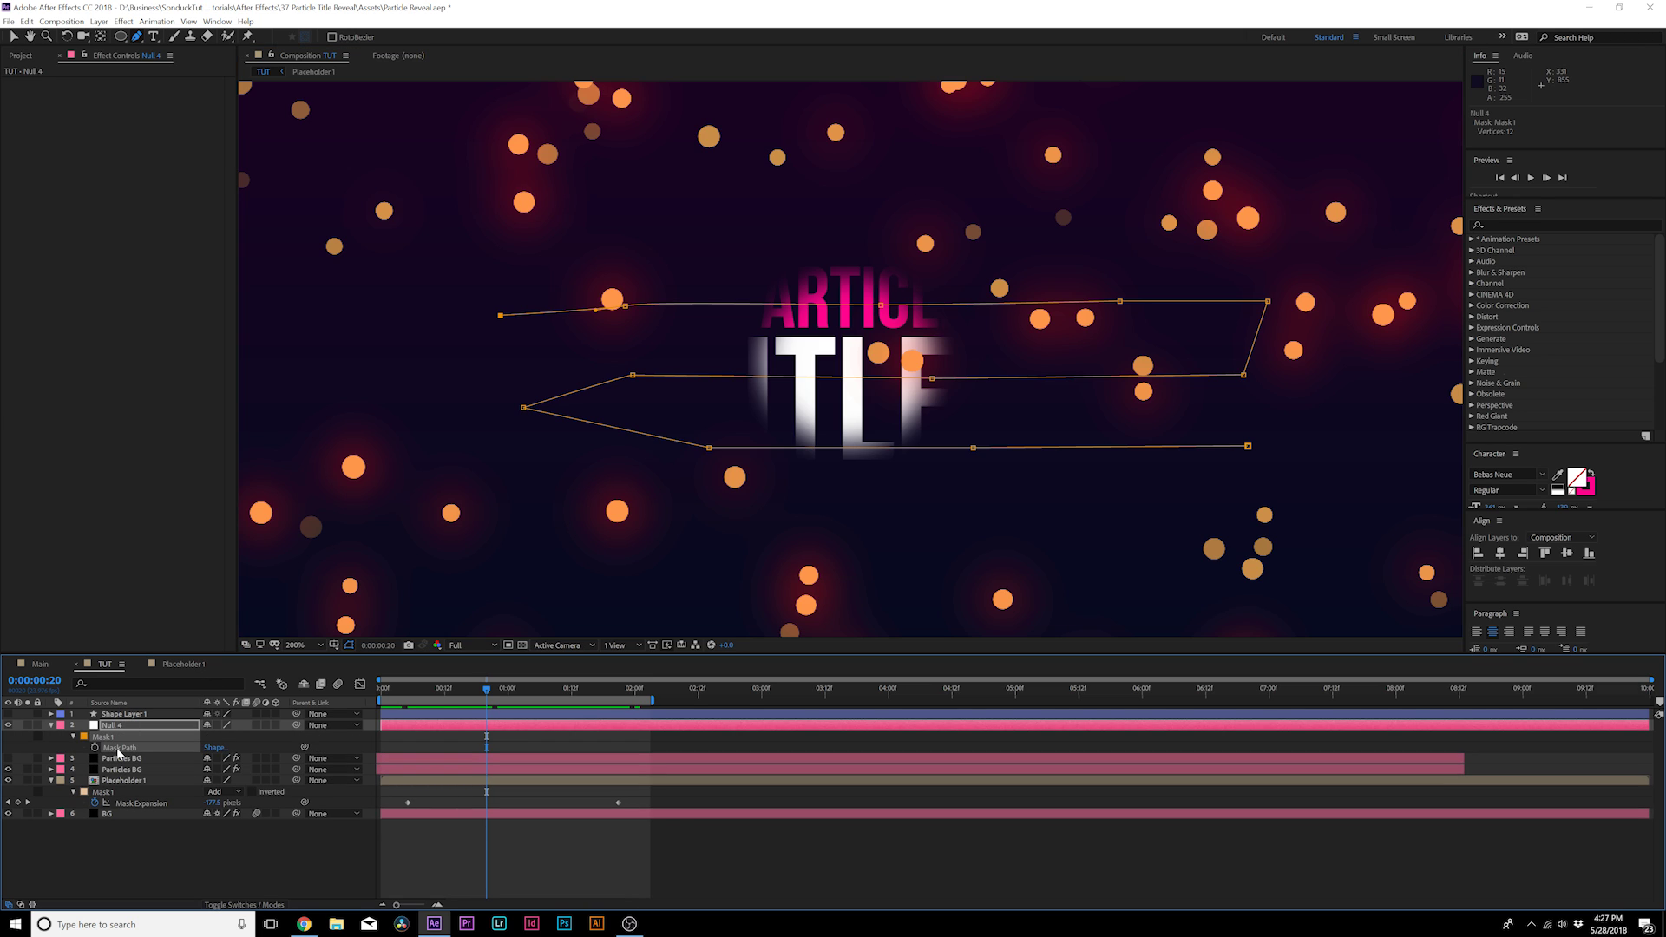
{"action": "key", "text": "p"}
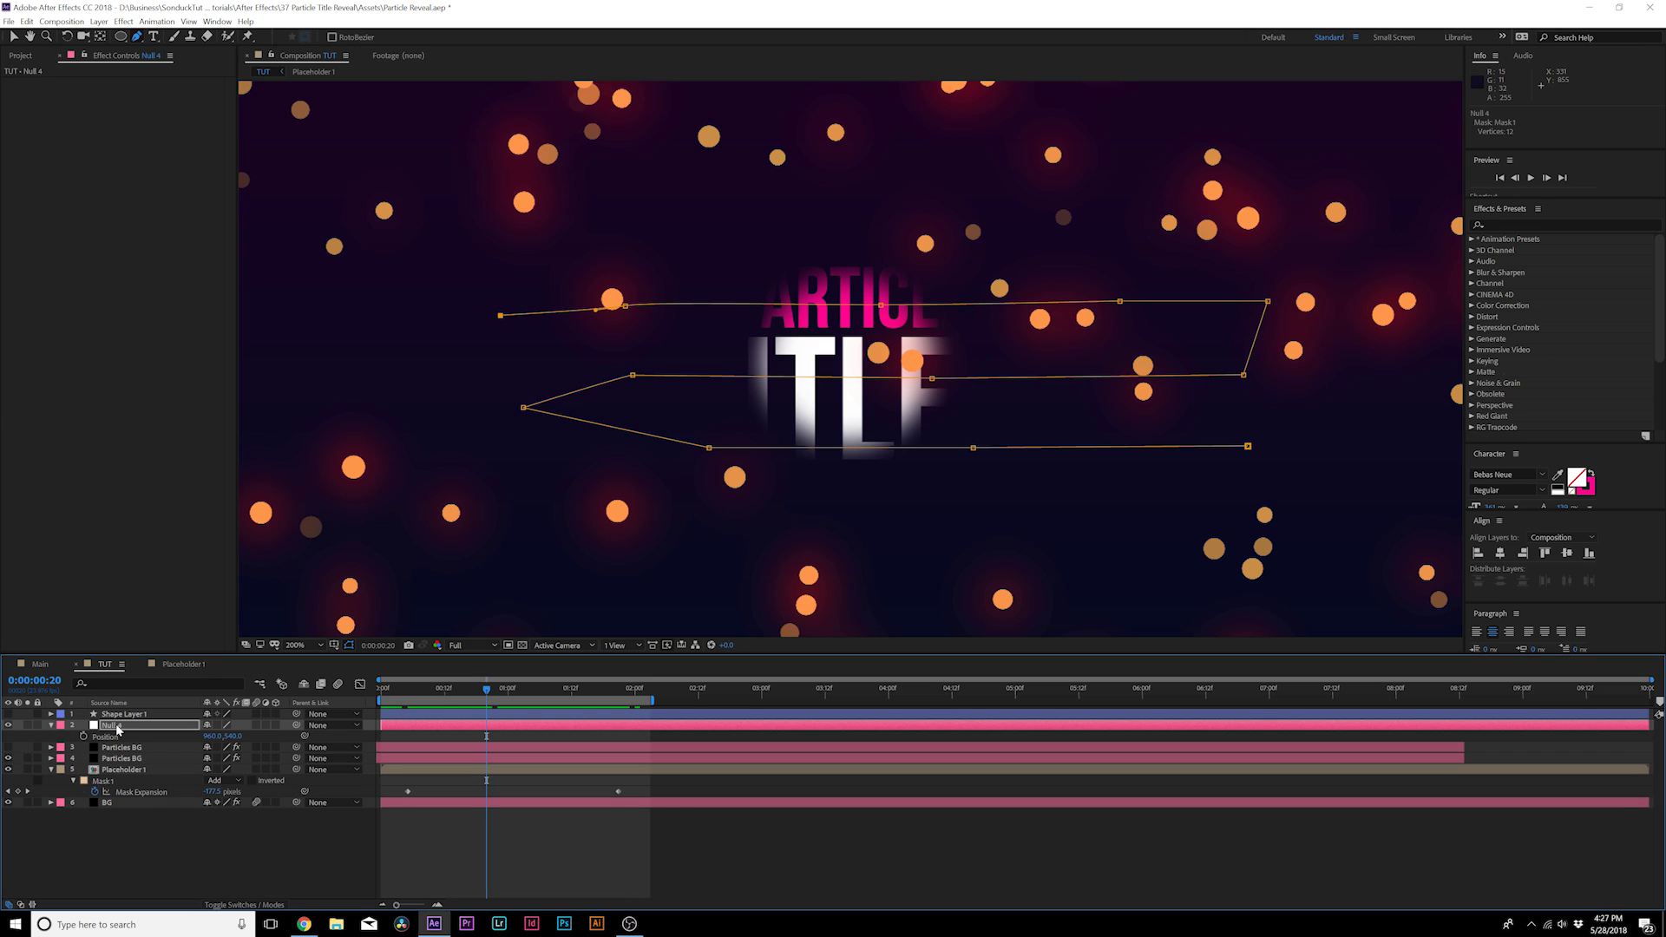
{"action": "left_click", "coordinate": [112, 727]}
{"action": "key", "text": "Home"}
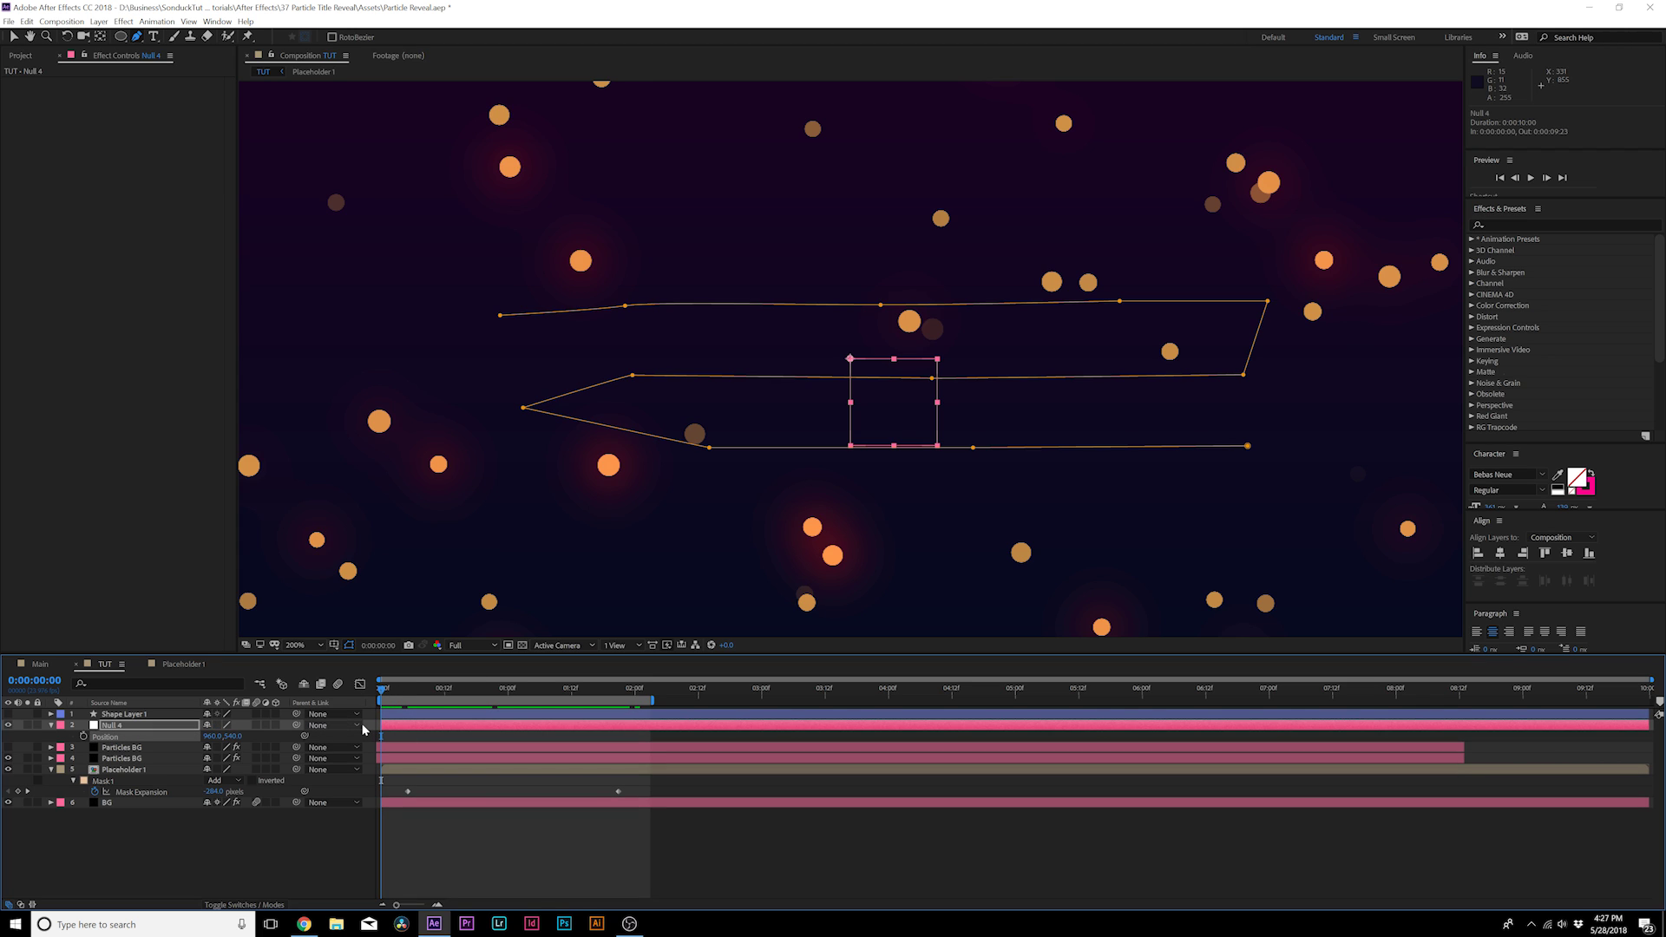
{"action": "key", "text": "ctrl+v"}
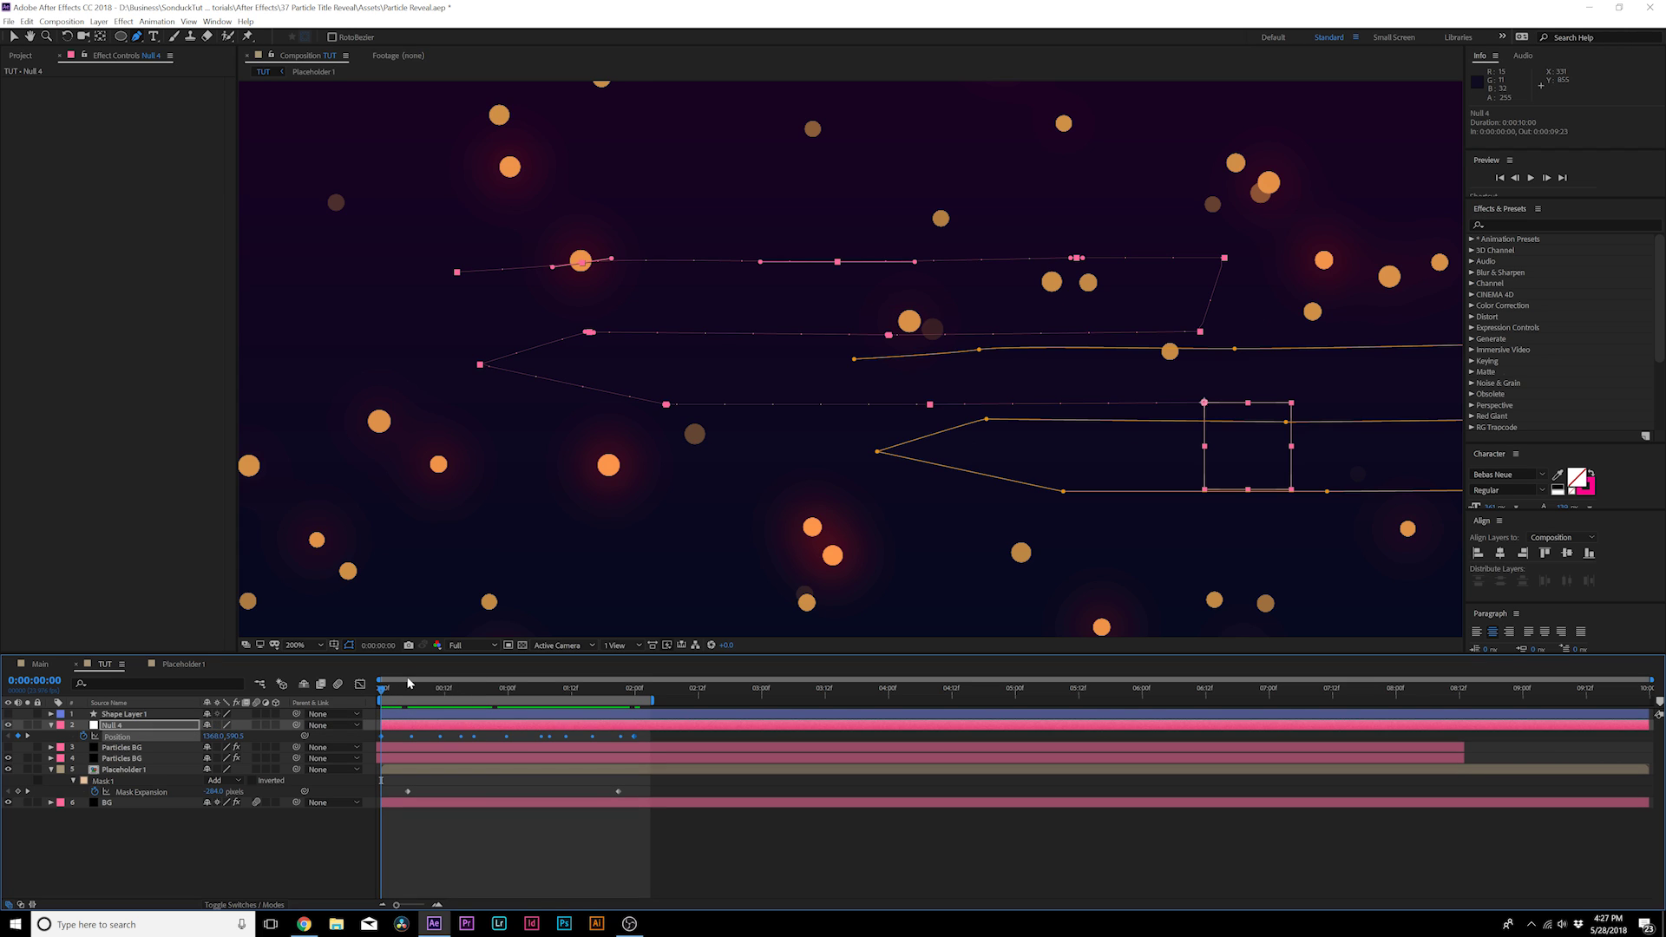
{"action": "left_click_drag", "start_coordinate": [413, 693], "coordinate": [555, 705]}
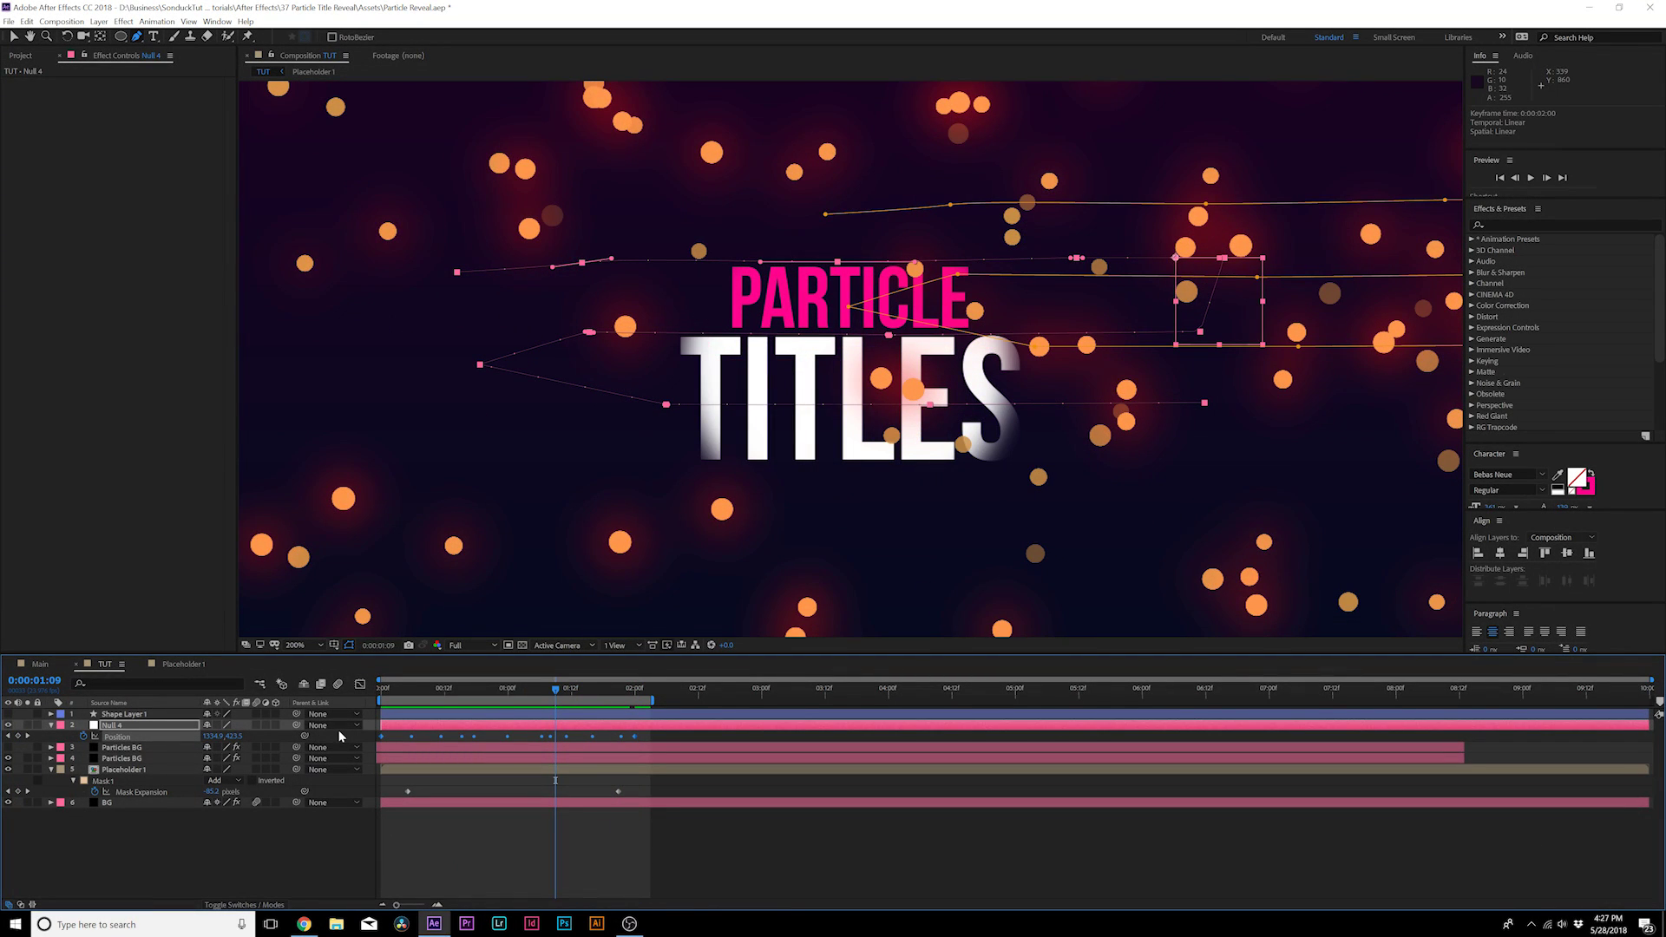
Identify the Particles Reveal layer by its layer name and make it visible
{"action": "left_click", "coordinate": [135, 749]}
{"action": "key", "text": "Return"}
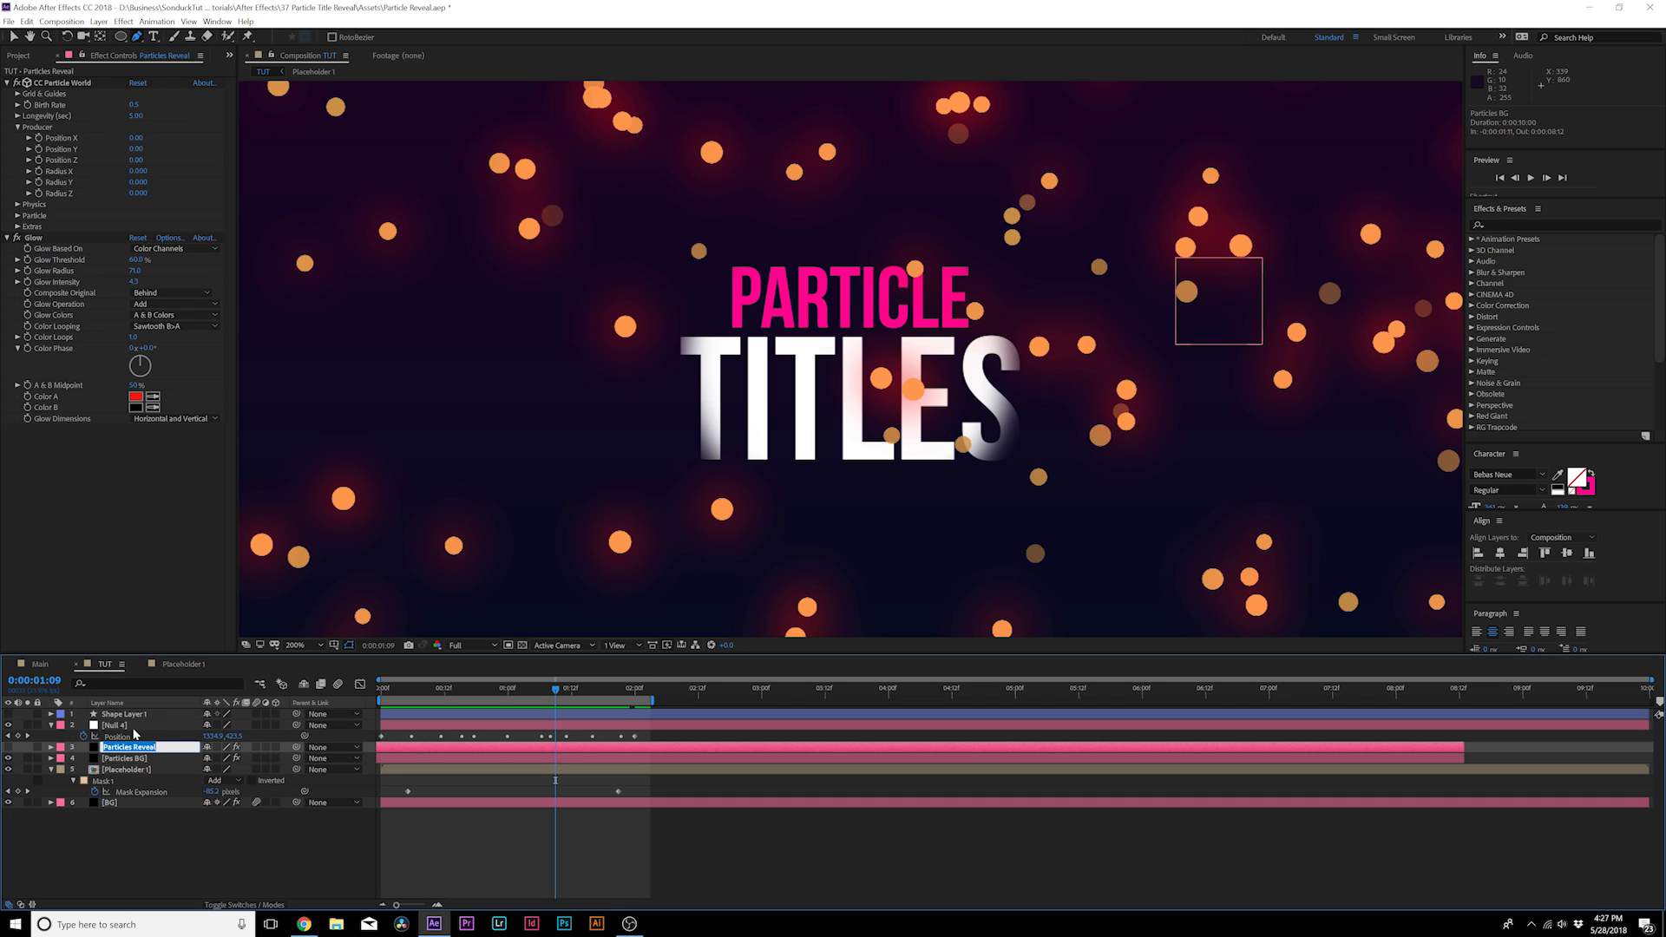
{"action": "left_click", "coordinate": [156, 833]}
{"action": "left_click", "coordinate": [139, 751]}
{"action": "left_click", "coordinate": [9, 748]}
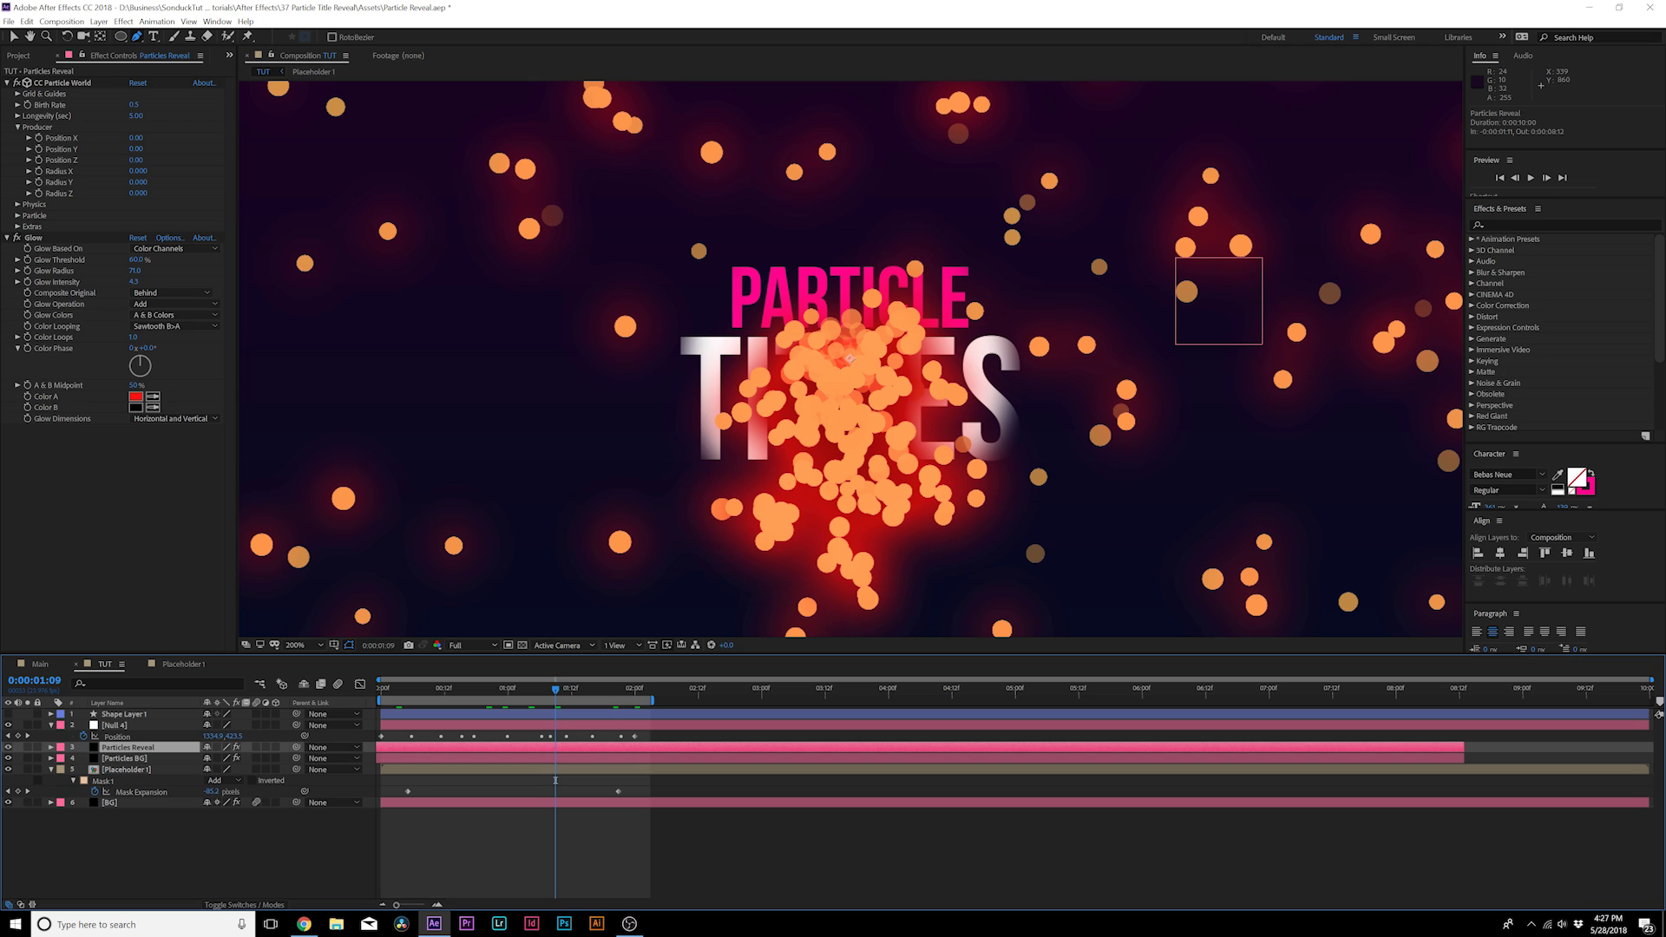
Set the Particles Reveal layer's Birth Rate to 0.1 and reduce its particles' Birth Size to 1.000 and Death Size to about 0.8
{"action": "left_click", "coordinate": [135, 104]}
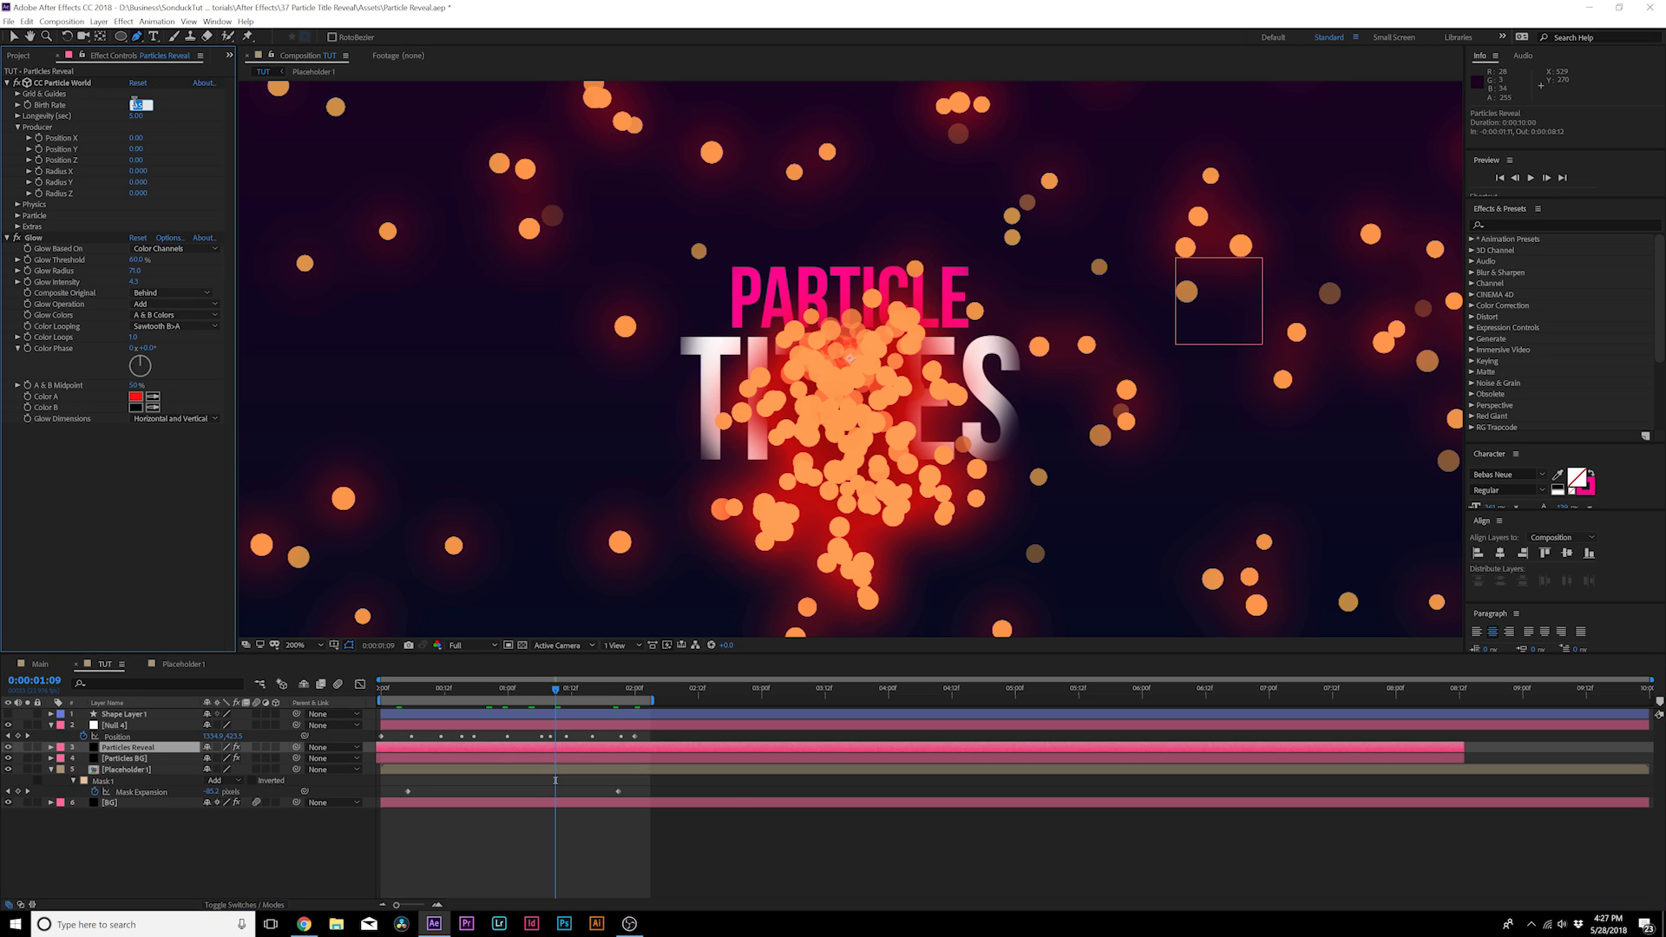
{"action": "key", "text": "Return"}
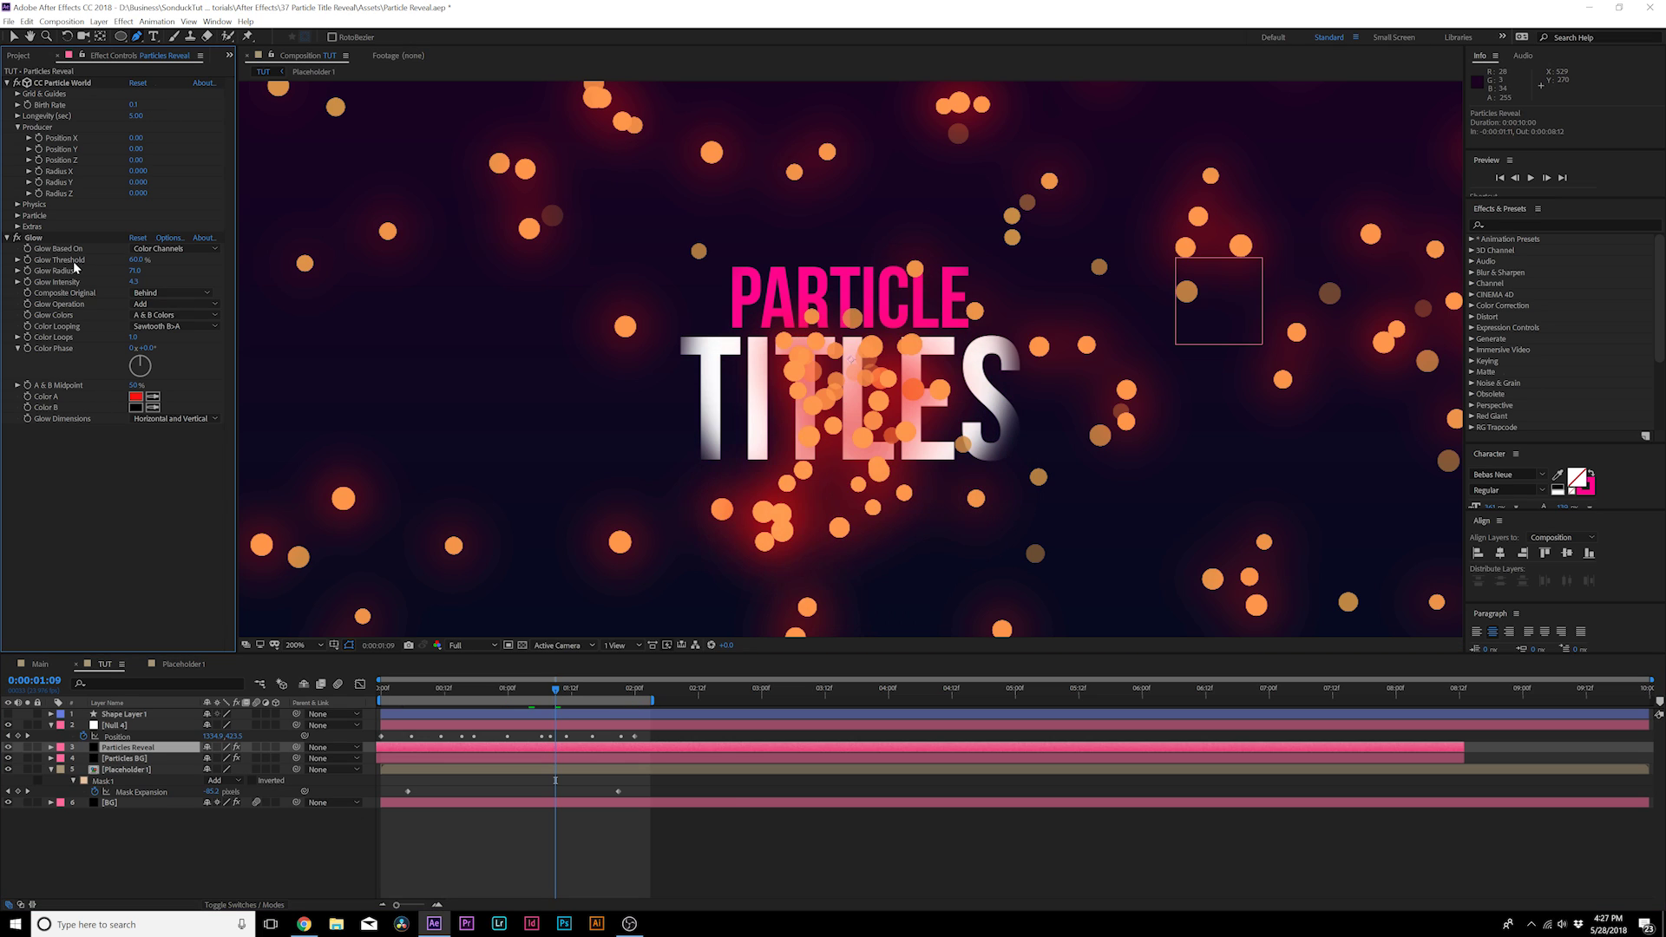
{"action": "left_click", "coordinate": [18, 216]}
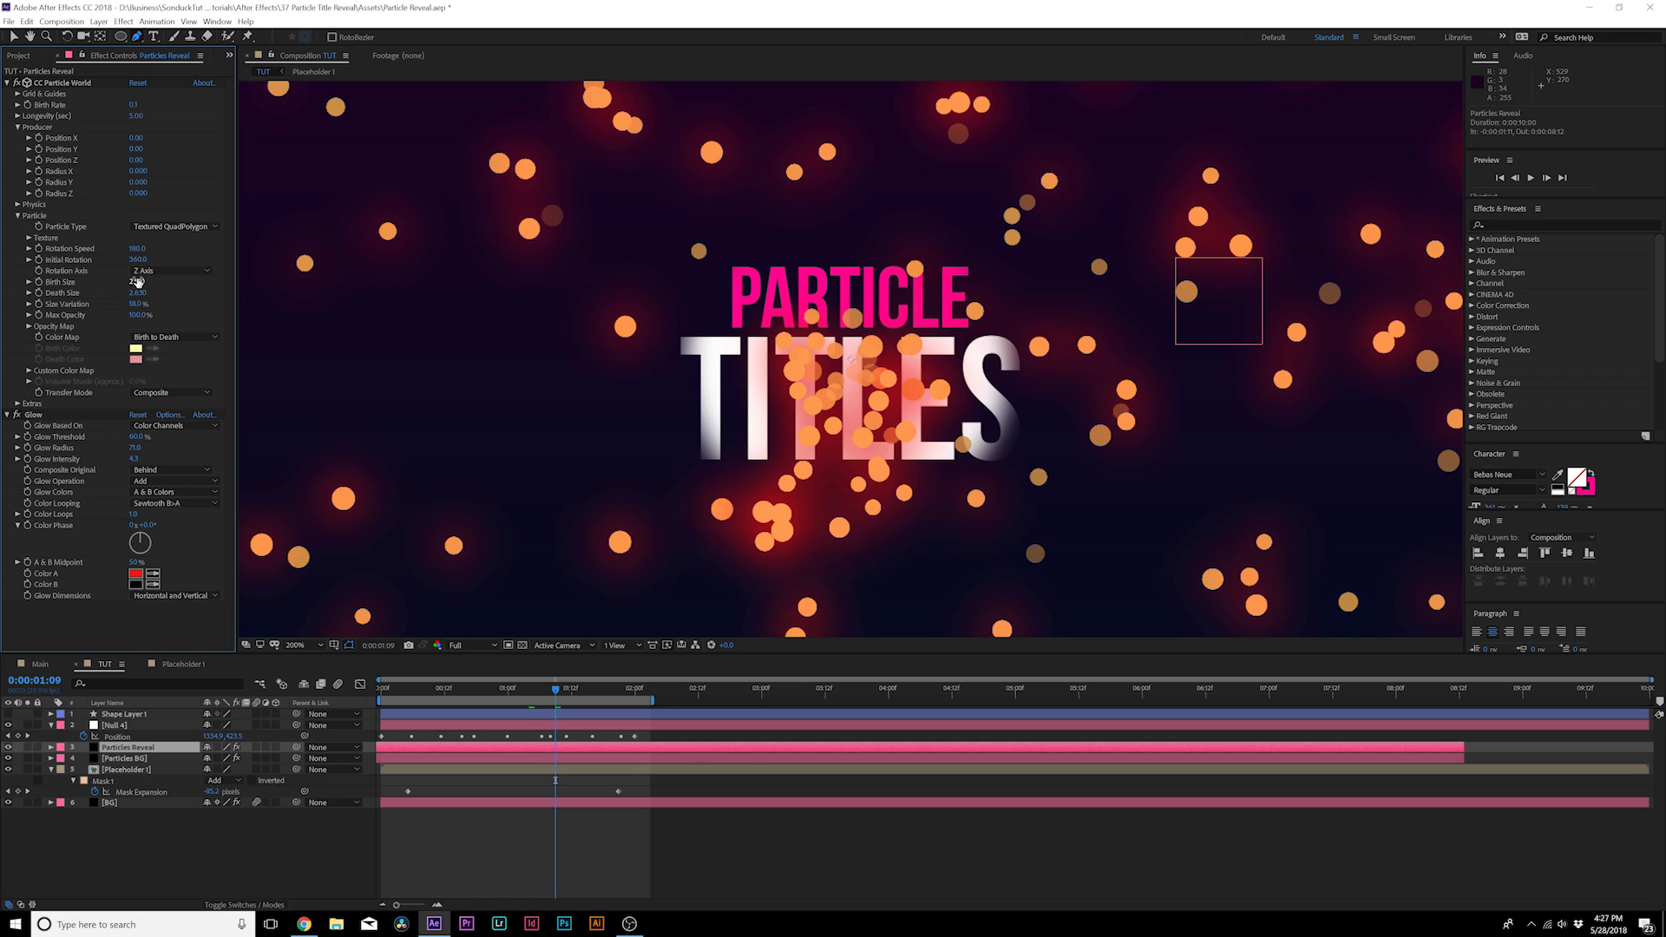
{"action": "left_click_drag", "start_coordinate": [137, 282], "coordinate": [16, 283]}
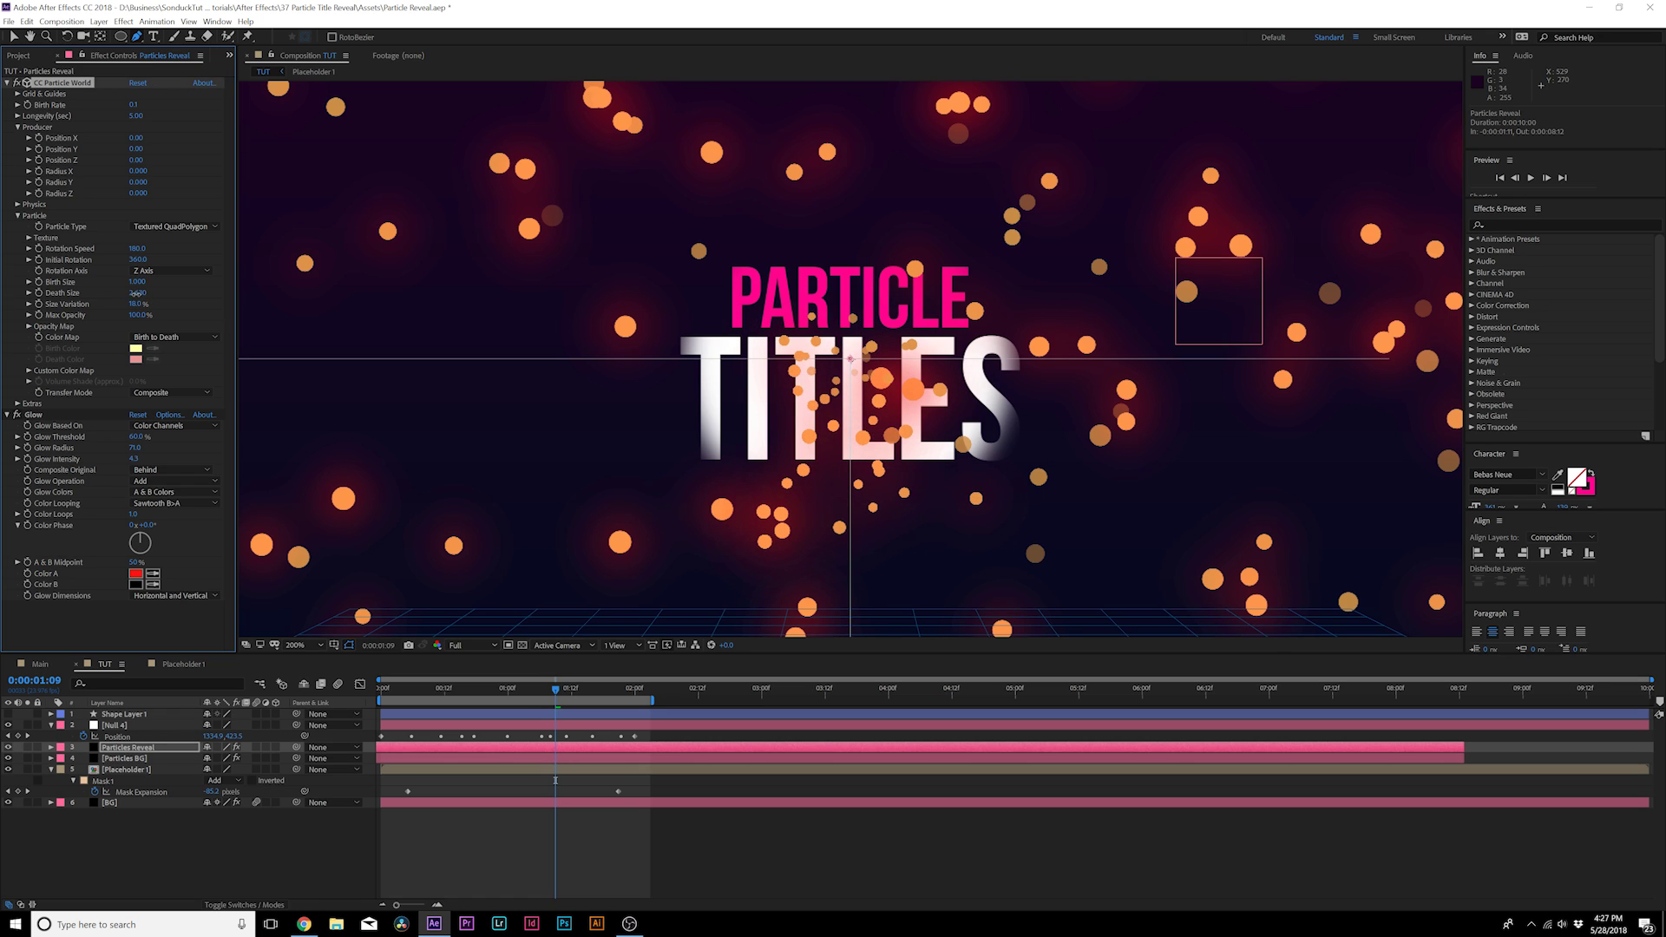
{"action": "left_click_drag", "start_coordinate": [136, 293], "coordinate": [106, 301]}
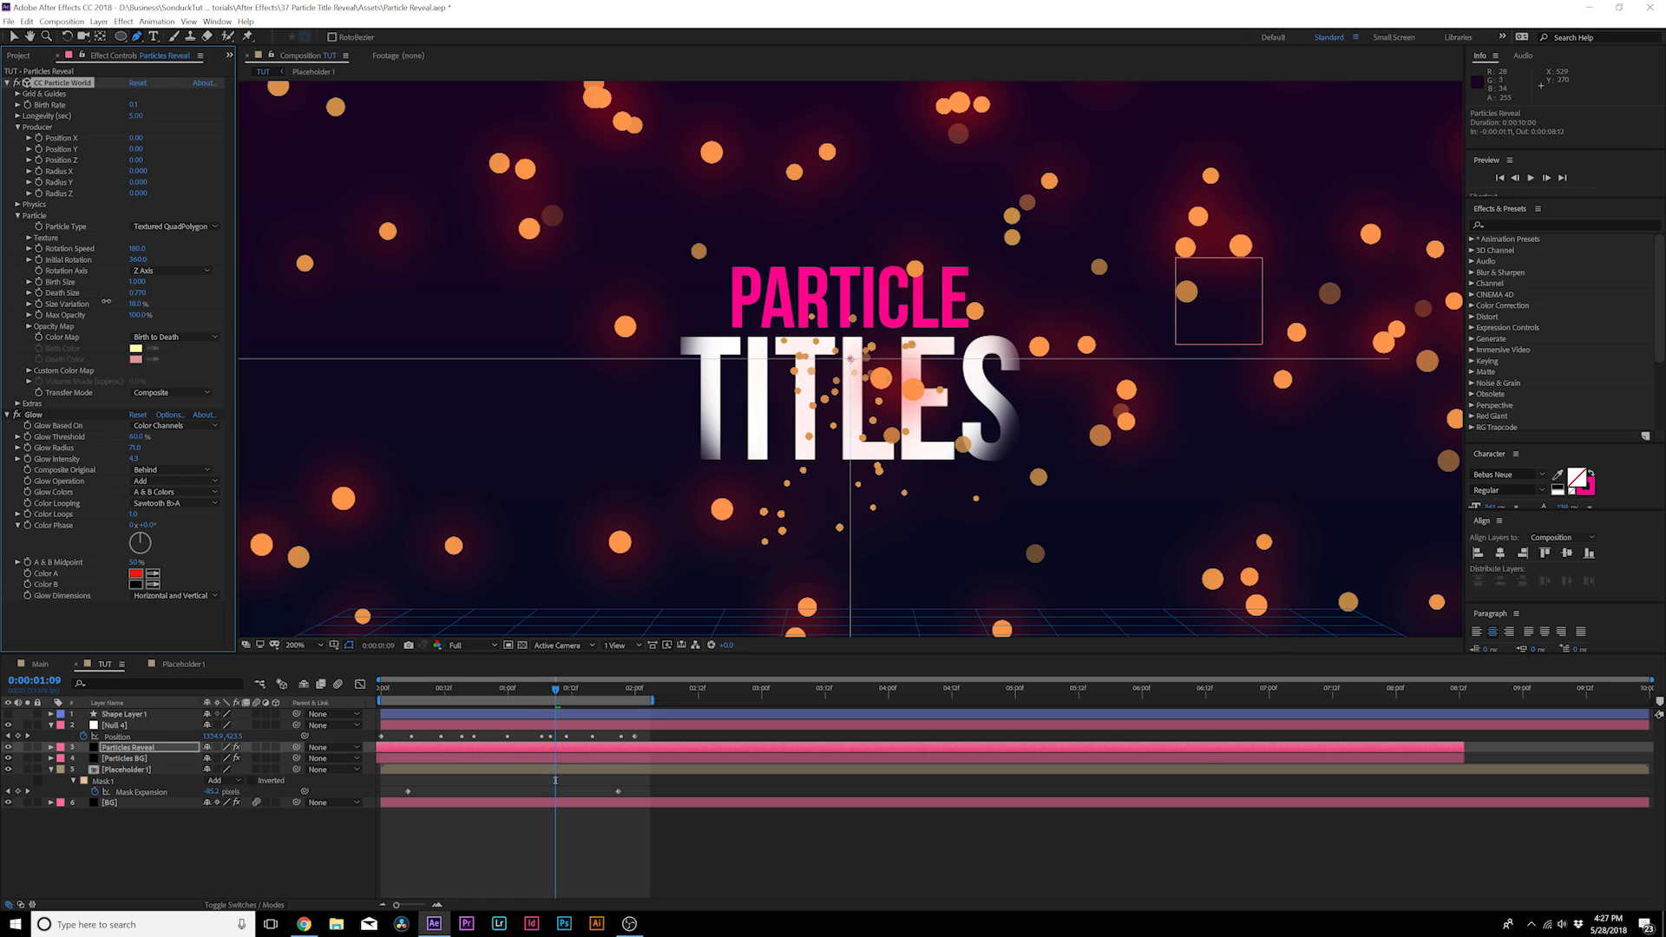
Solo Particles Reveal and link its producer Position X to Null 4 with the expression (target.position[0]-(thisComp.width/2))/thisComp.width, scrubbing to check it
{"action": "left_click", "coordinate": [27, 747]}
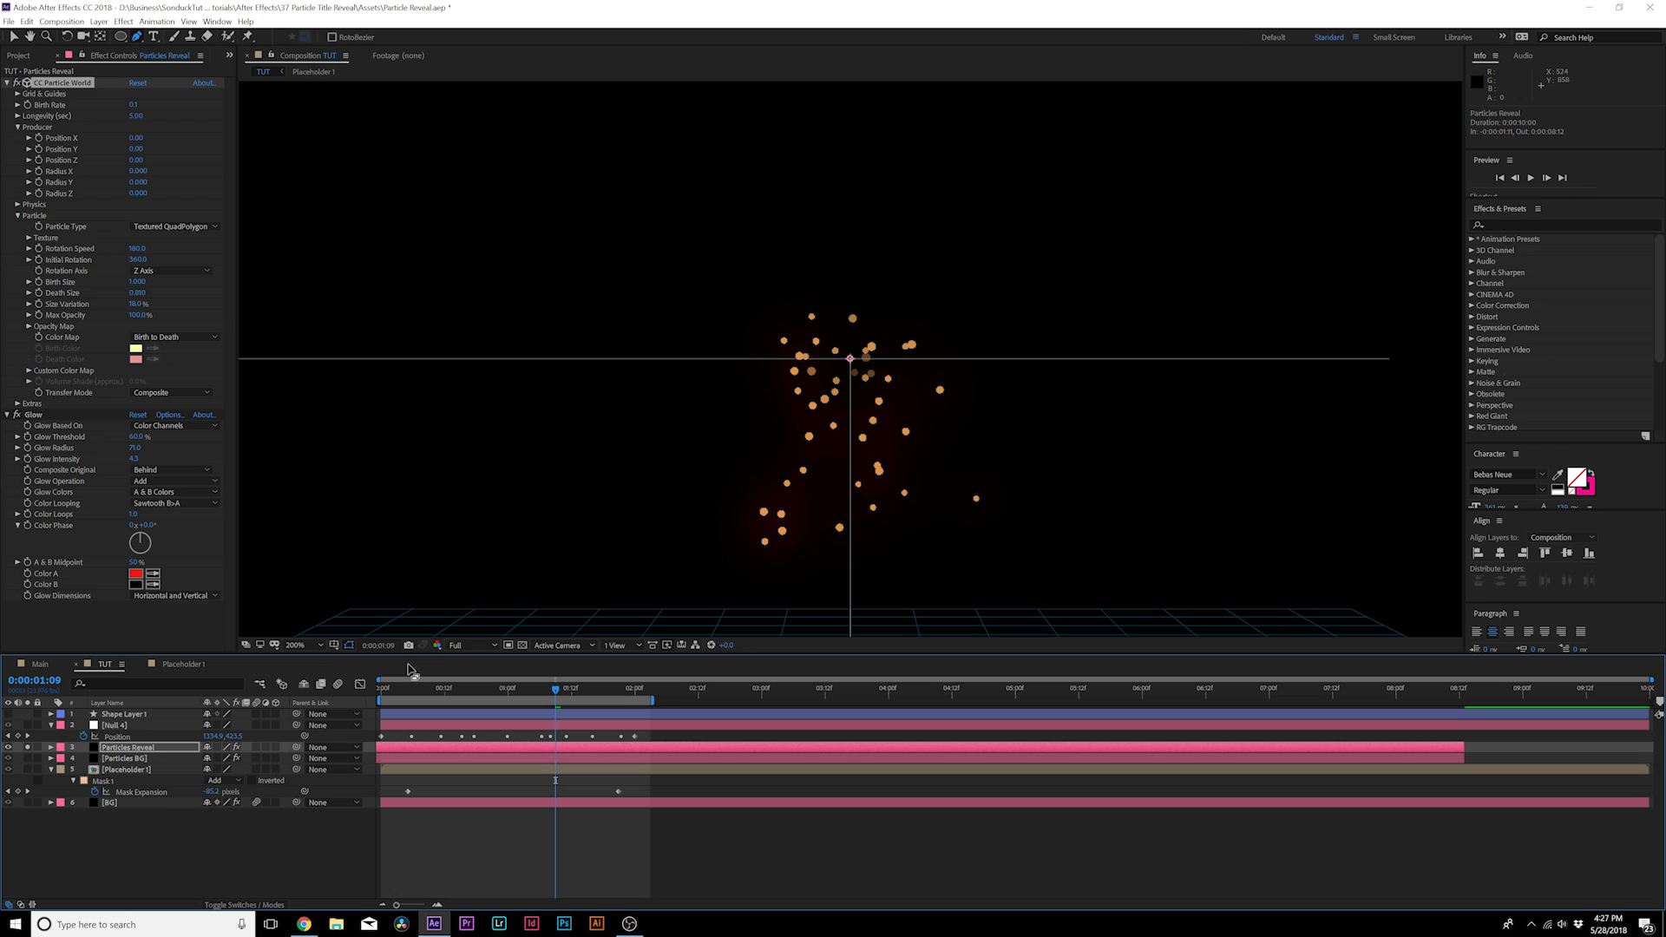
{"action": "left_click", "coordinate": [13, 37]}
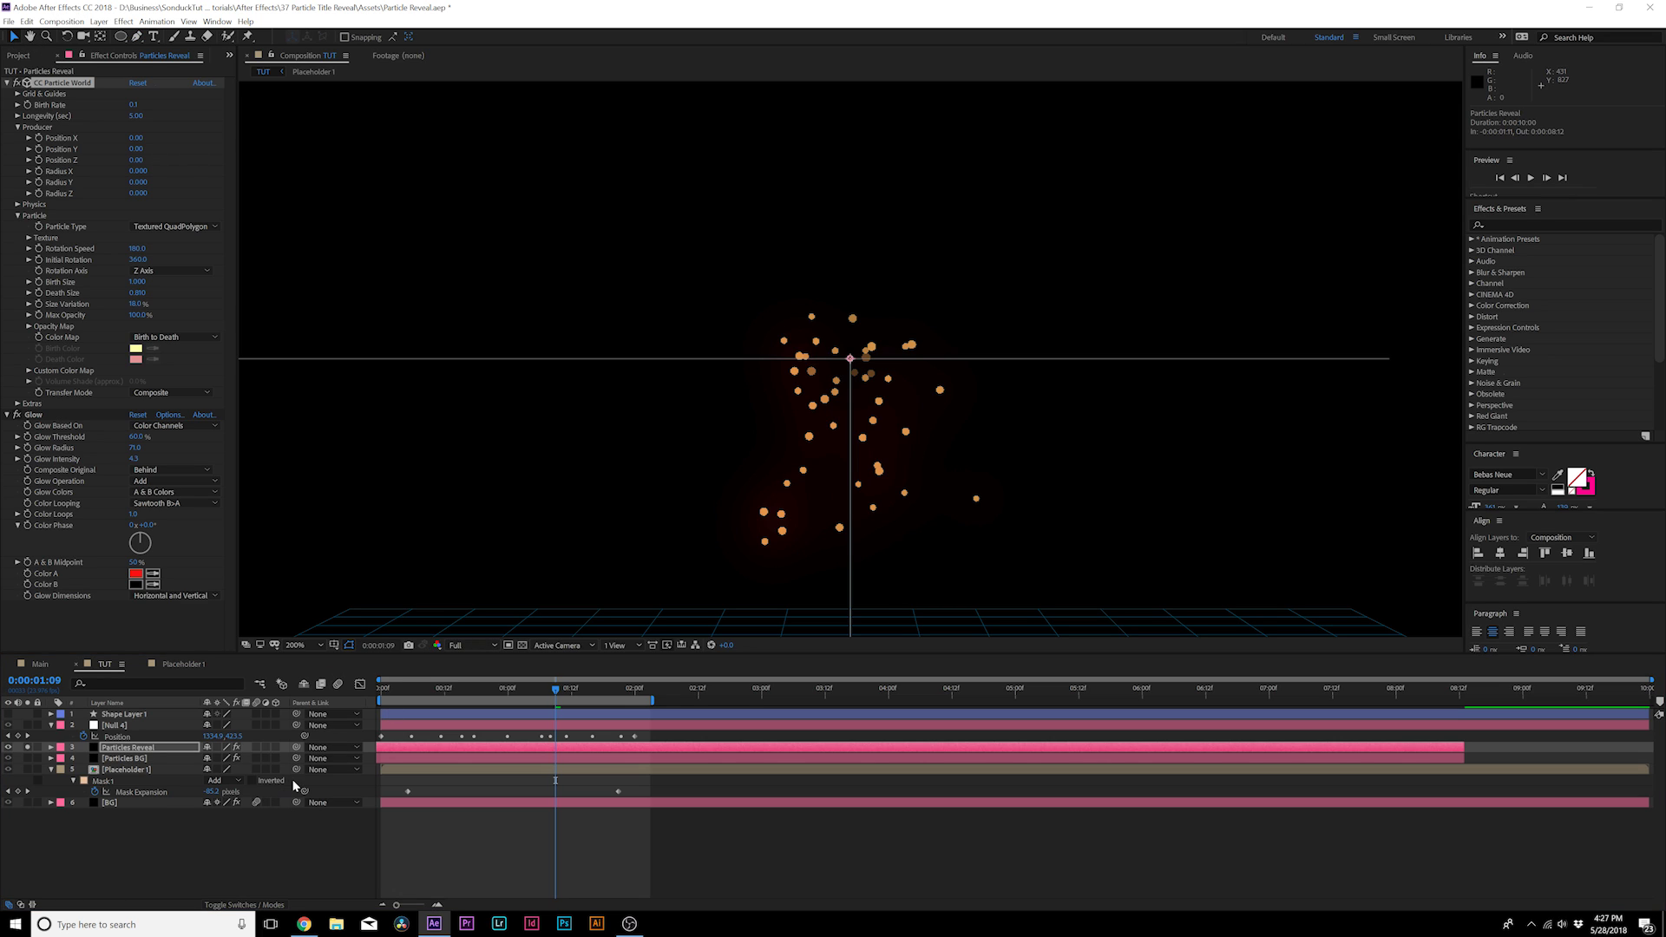
{"action": "left_click", "coordinate": [38, 139], "text": "alt"}
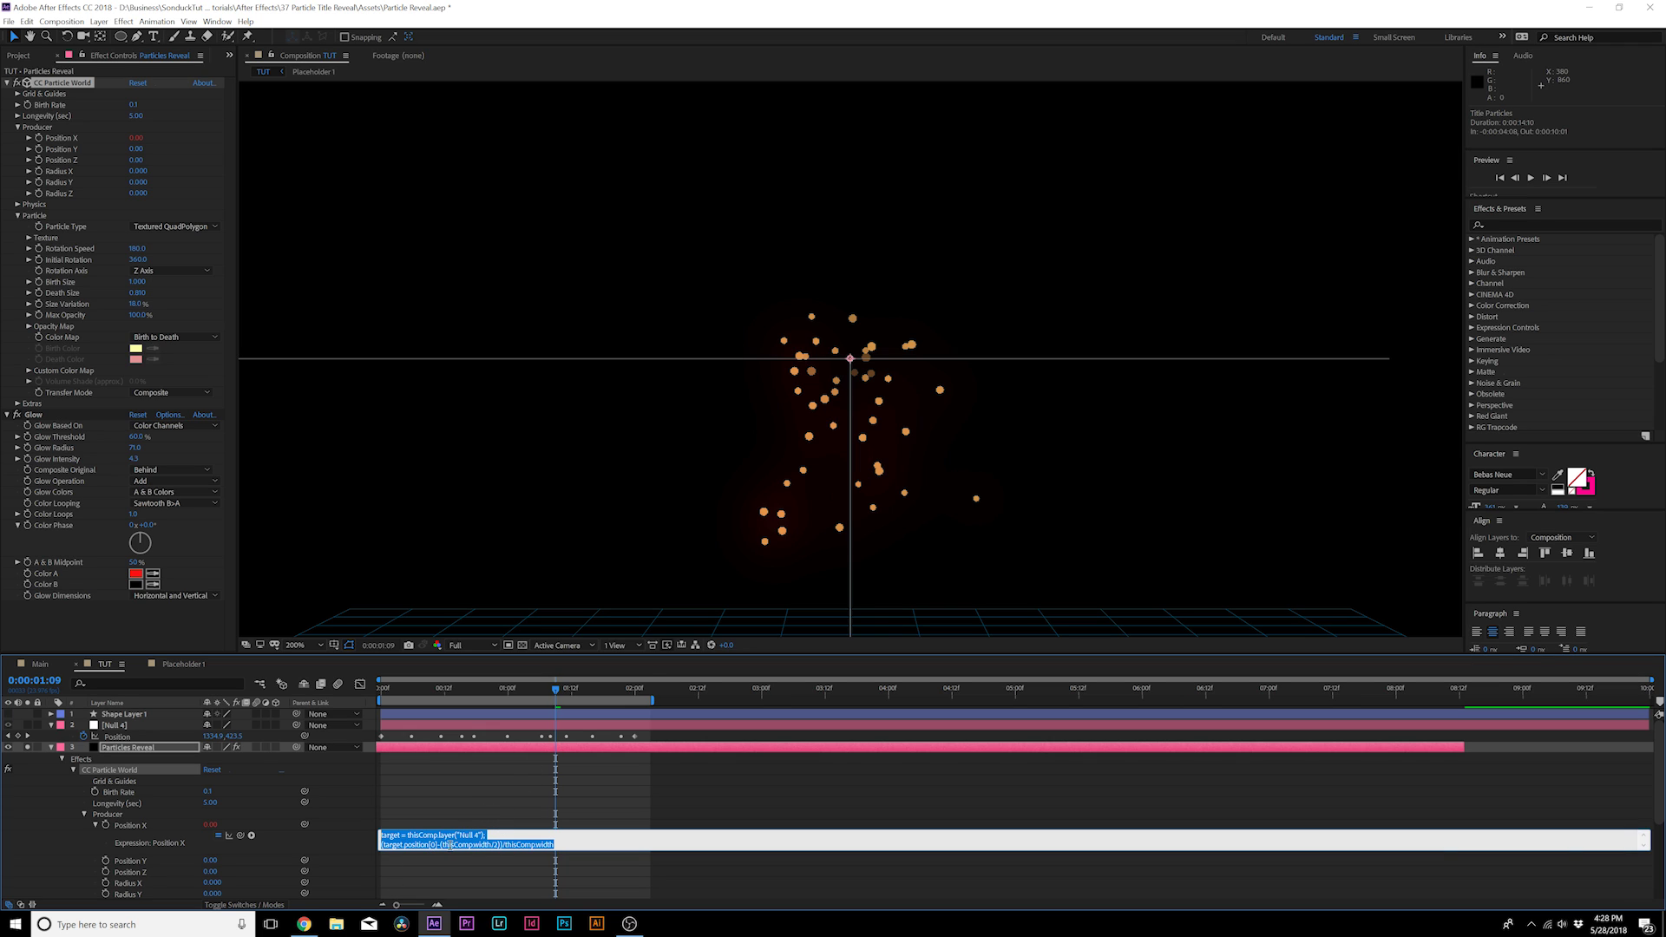
{"action": "left_click", "coordinate": [461, 792]}
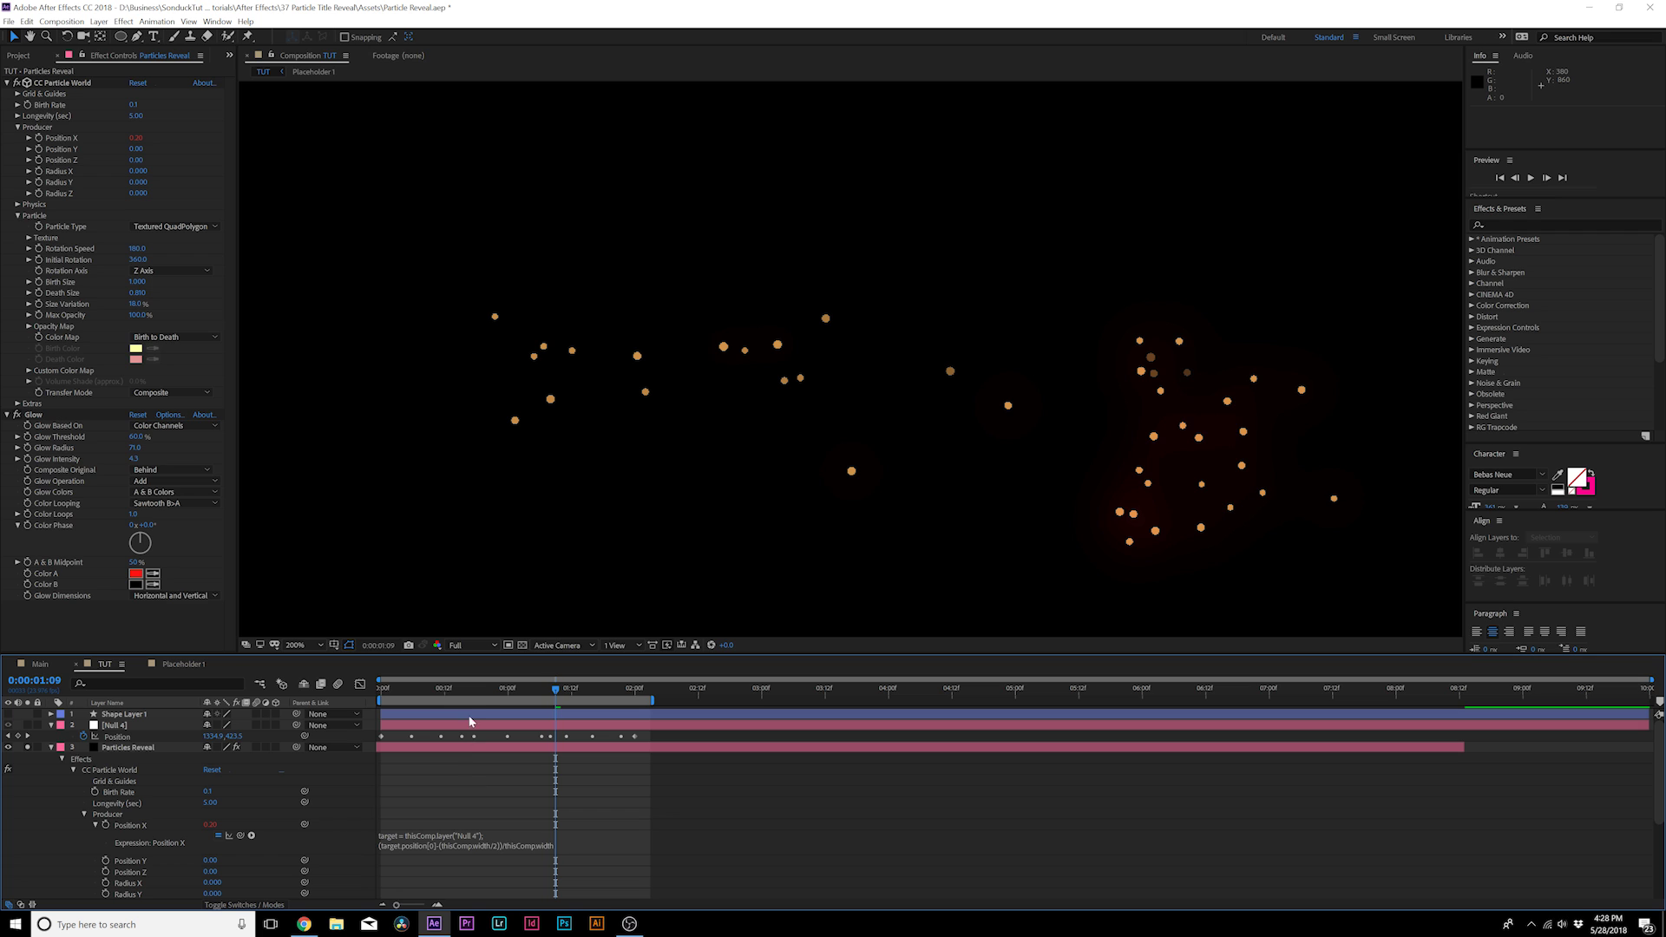
{"action": "left_click_drag", "start_coordinate": [466, 689], "coordinate": [545, 689]}
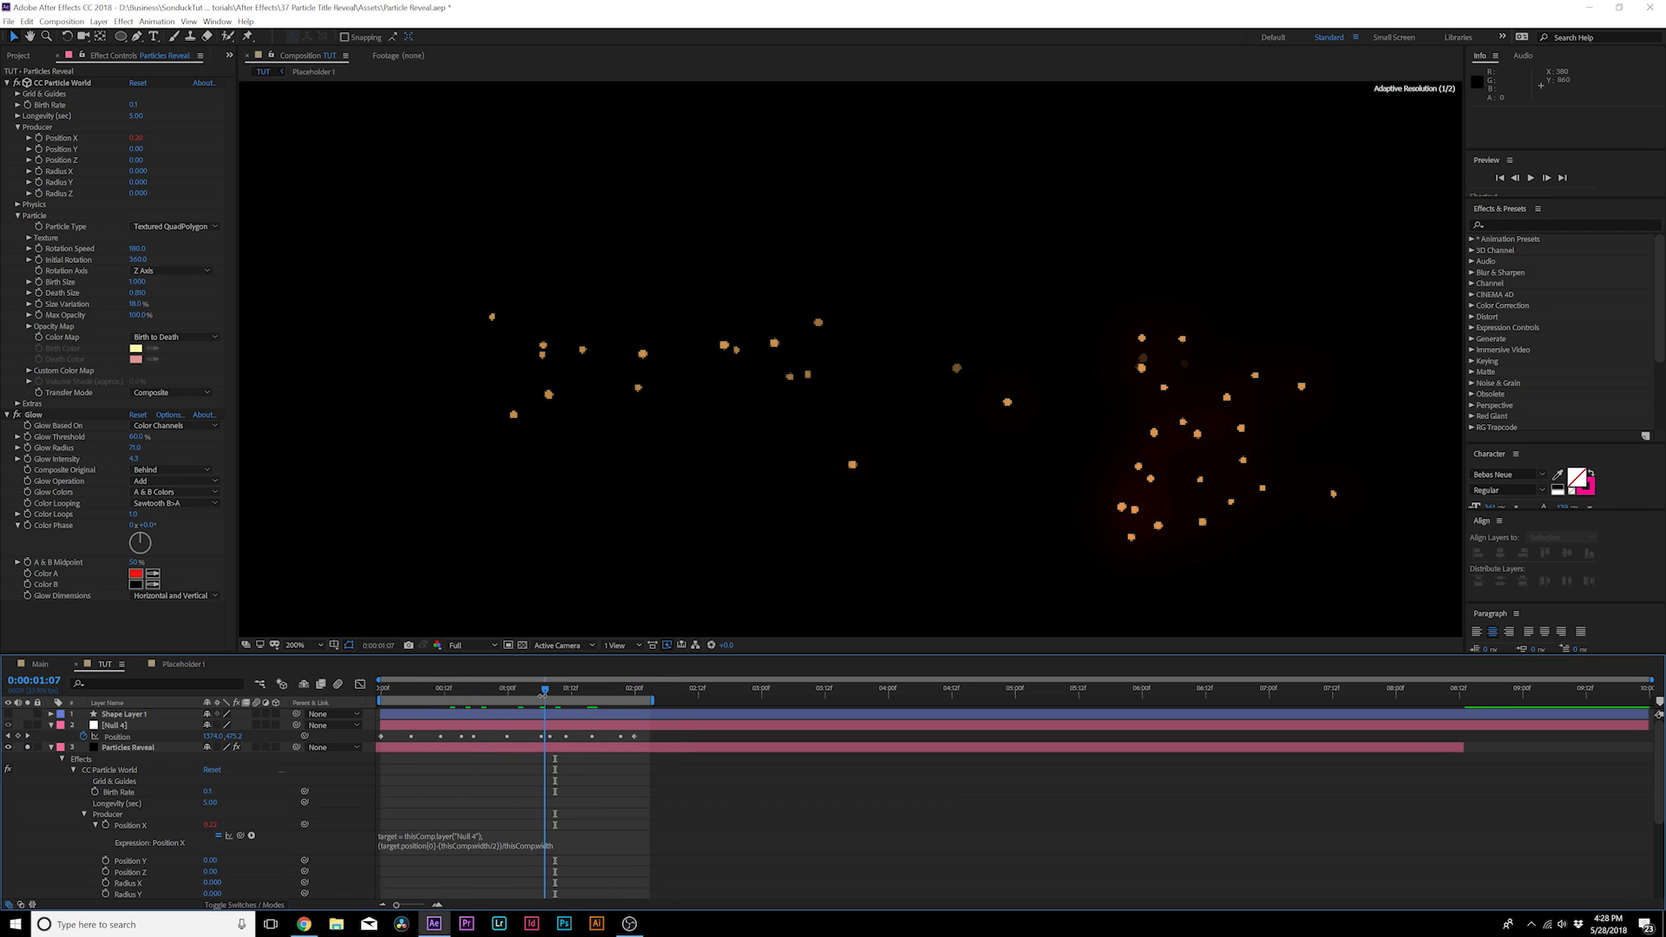
Link the producer's Position Y to Null 4 with the expression (target.position[1]-(thisComp.height/2))/thisComp.width
{"action": "left_click", "coordinate": [106, 861], "text": "alt"}
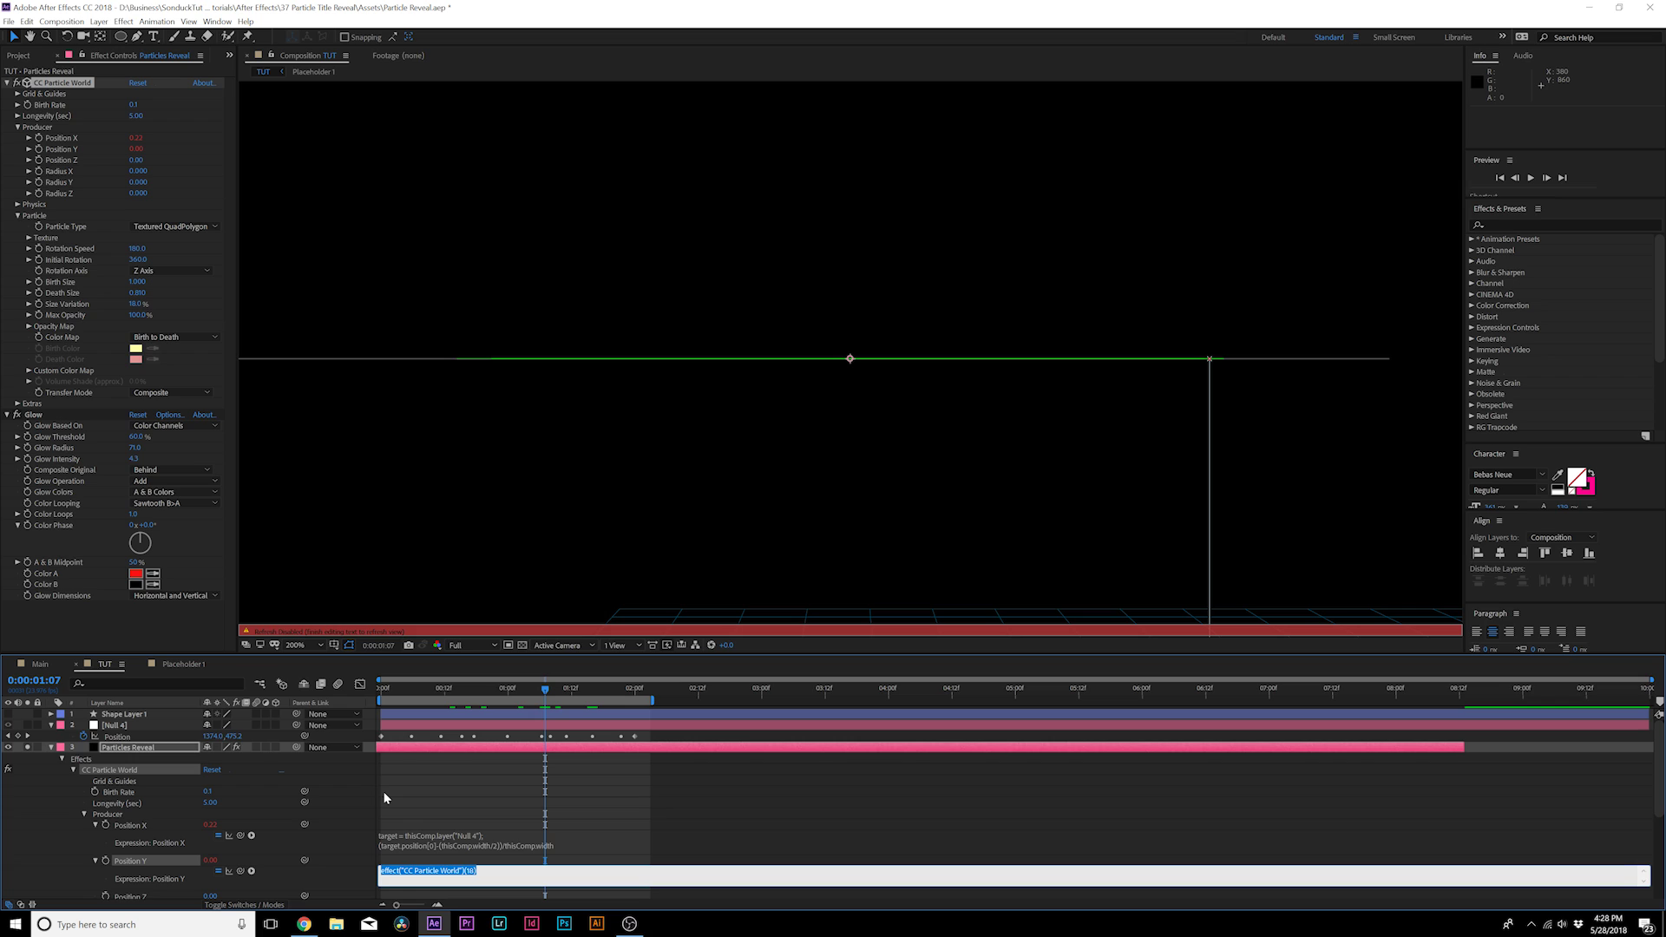
{"action": "type", "text": "target = thisComp.layer(\"Null 1\"); // this would be your layer to track (target.position[1]-(thisComp.height/2))/thisComp.width"}
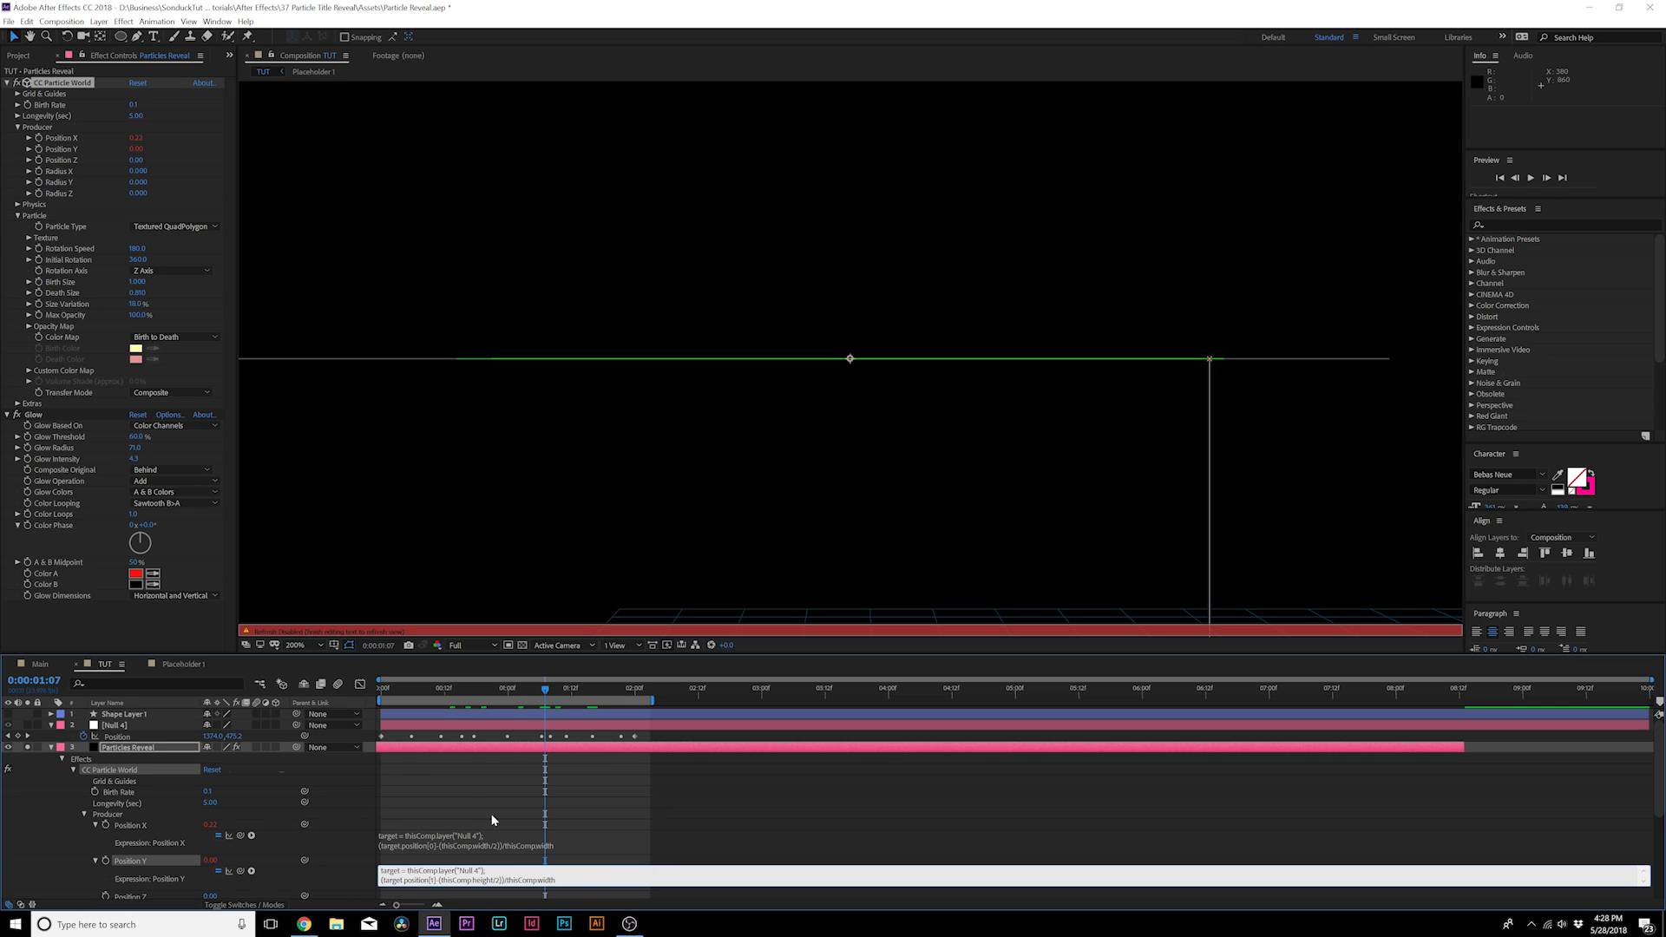
{"action": "left_click", "coordinate": [456, 800]}
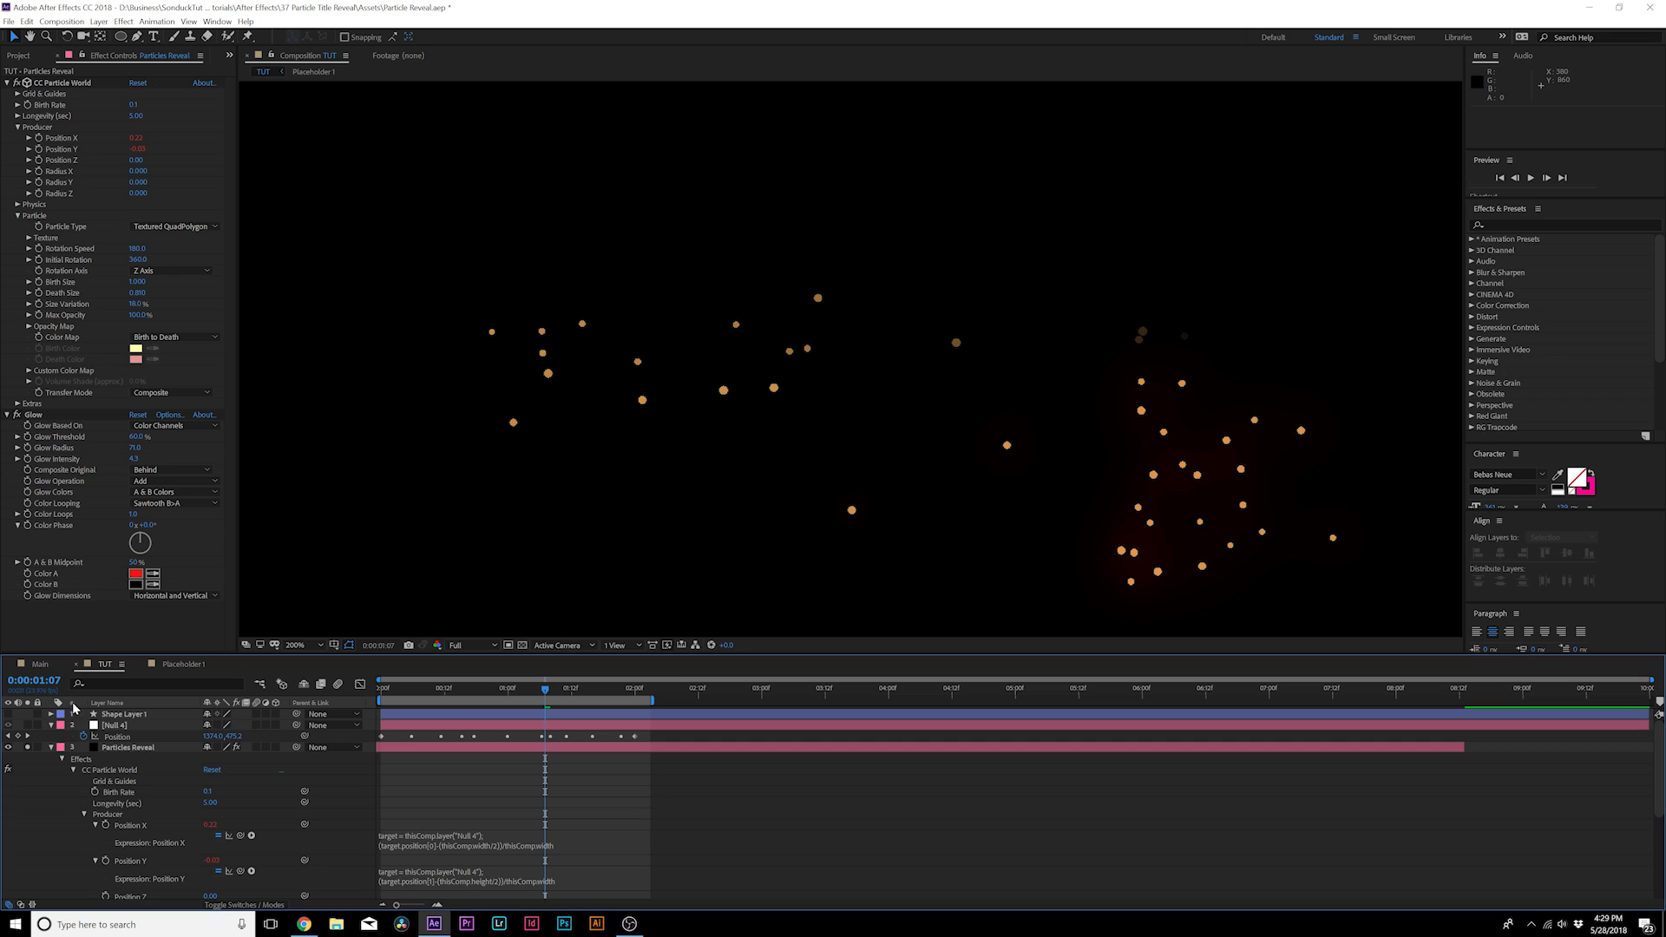
Link the producer's Position Z to Null 4 with the expression target.position[2]/thisComp.width, and make Null 4 a 3D layer
{"action": "scroll", "coordinate": [209, 868], "scroll_direction": "down", "scroll_amount": 2}
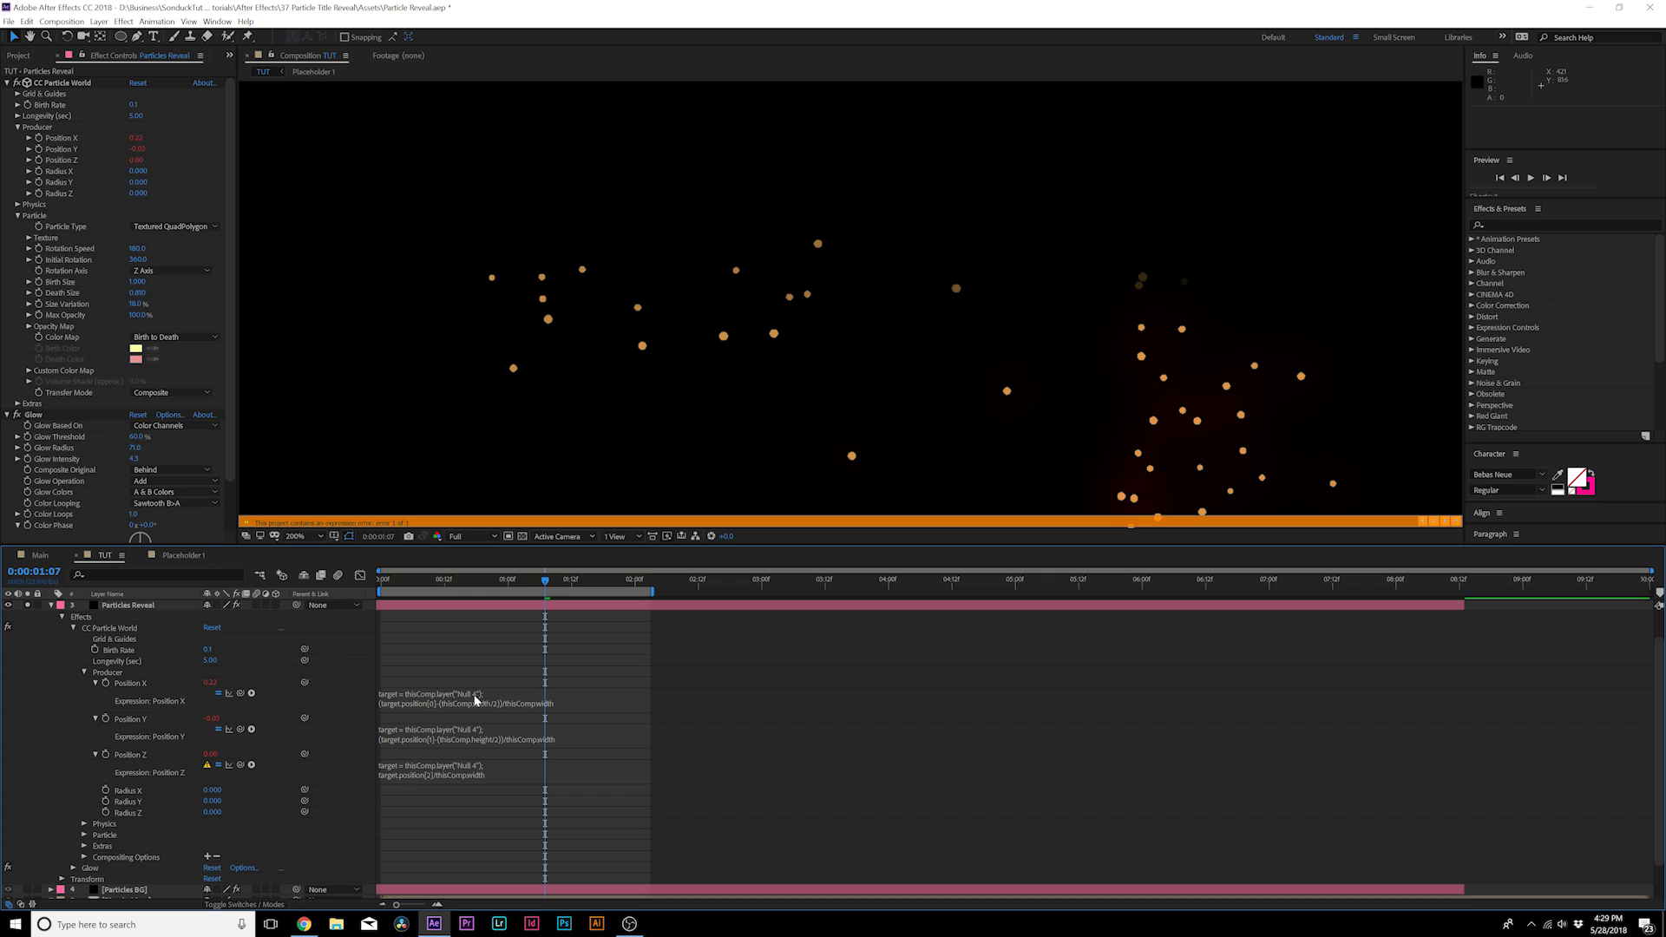
{"action": "scroll", "coordinate": [461, 704], "scroll_direction": "up", "scroll_amount": 2}
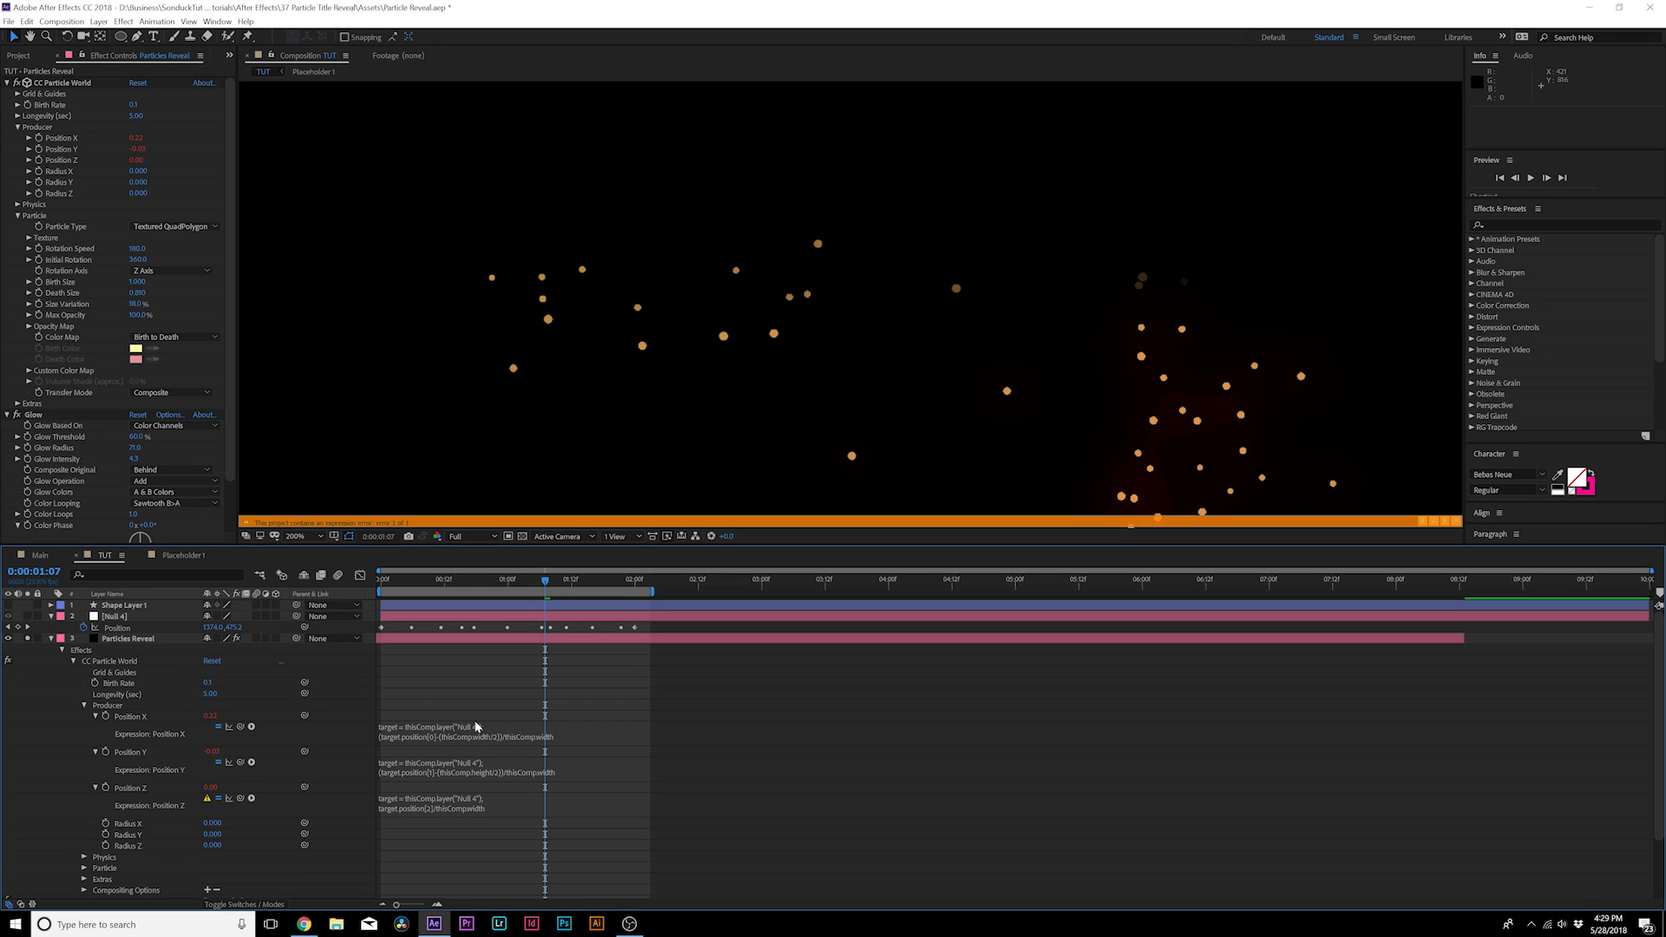
{"action": "left_click", "coordinate": [275, 616]}
{"action": "scroll", "coordinate": [507, 407], "scroll_direction": "down", "scroll_amount": 1}
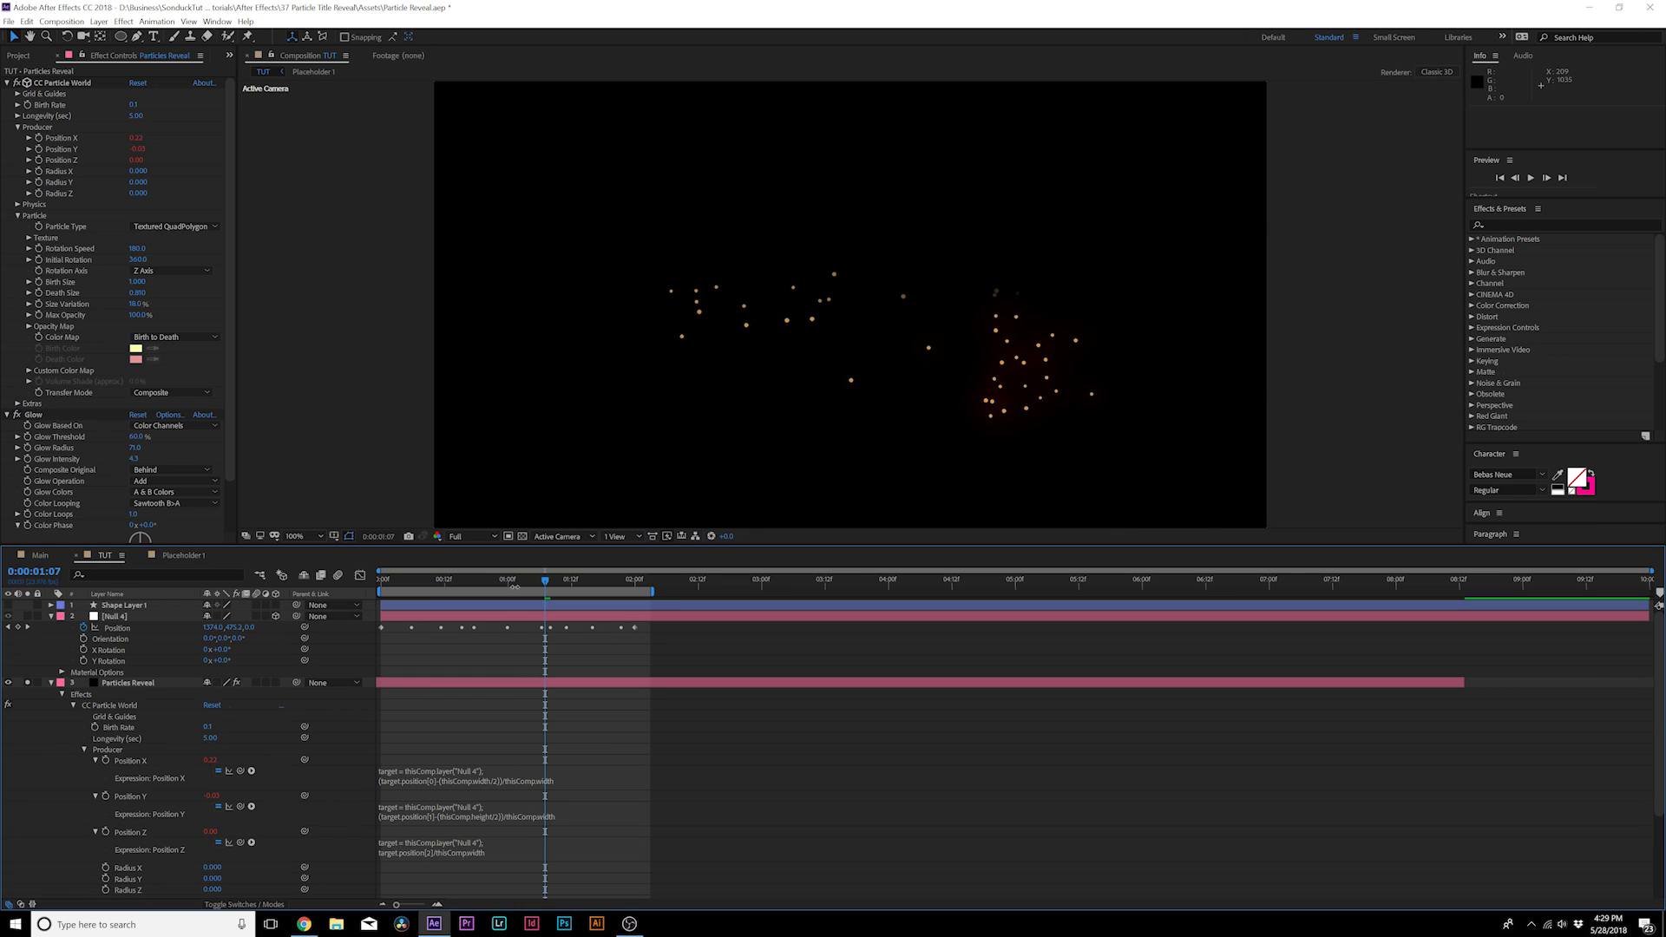
Shift the Particles Reveal layer to start at 0:00:00:00 and scrub through the particles following the null's path
{"action": "left_click_drag", "start_coordinate": [520, 588], "coordinate": [592, 605]}
{"action": "left_click", "coordinate": [593, 616]}
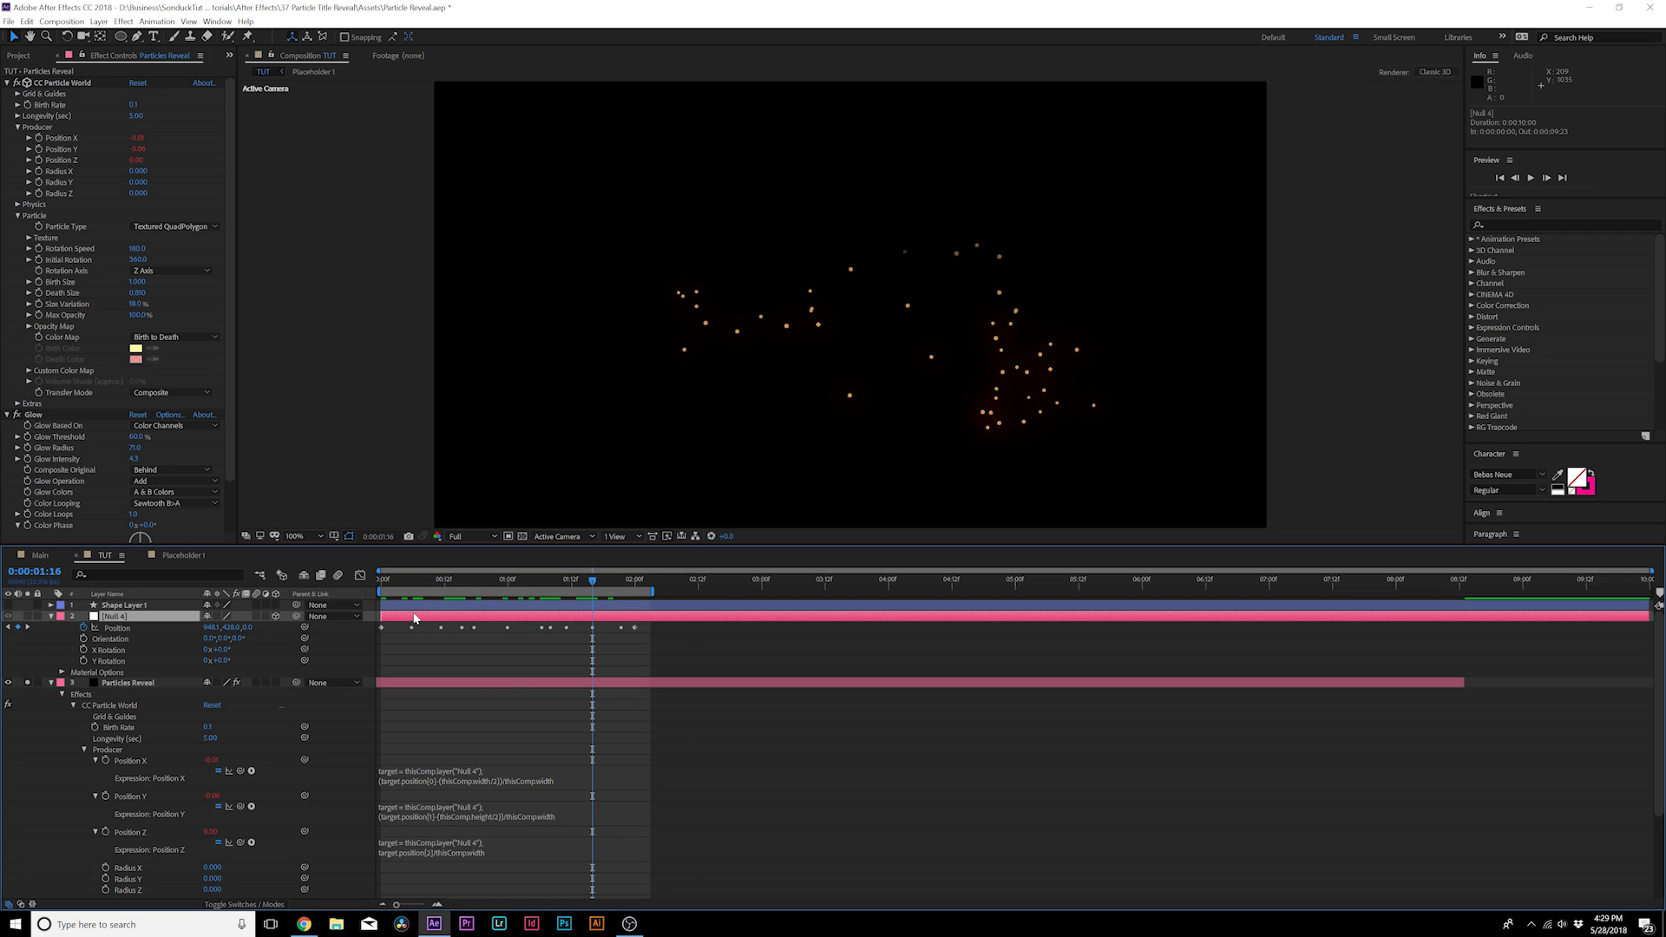
{"action": "left_click", "coordinate": [450, 583]}
{"action": "left_click_drag", "start_coordinate": [412, 587], "coordinate": [367, 592]}
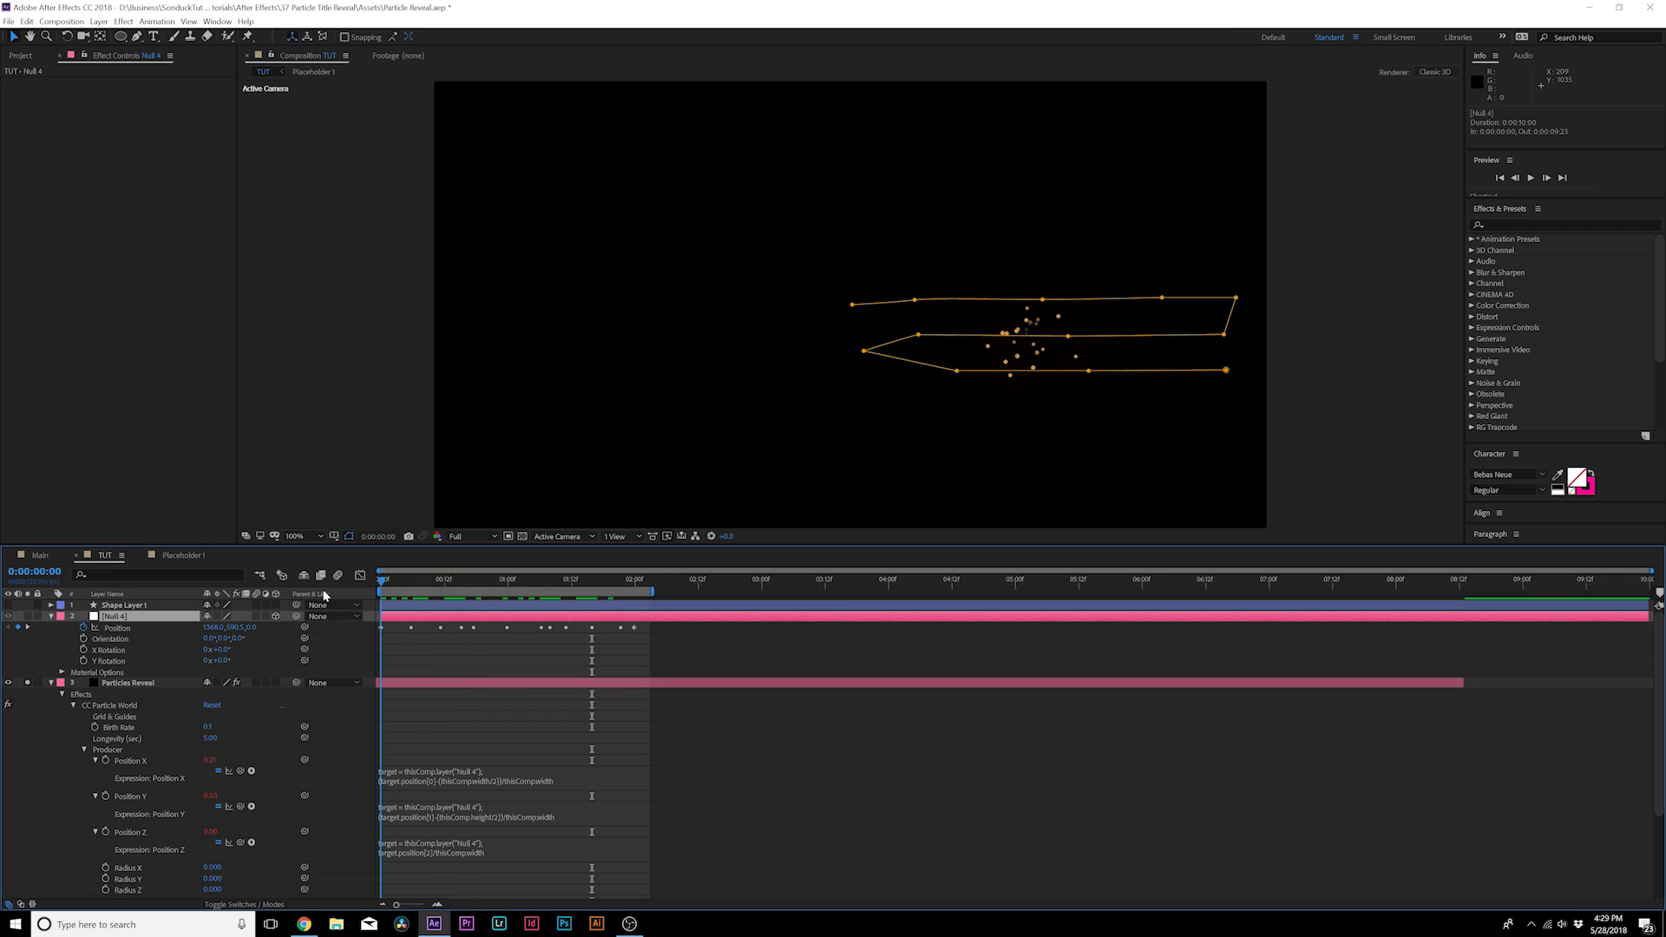
{"action": "left_click_drag", "start_coordinate": [408, 685], "coordinate": [577, 700]}
{"action": "left_click_drag", "start_coordinate": [383, 588], "coordinate": [684, 606]}
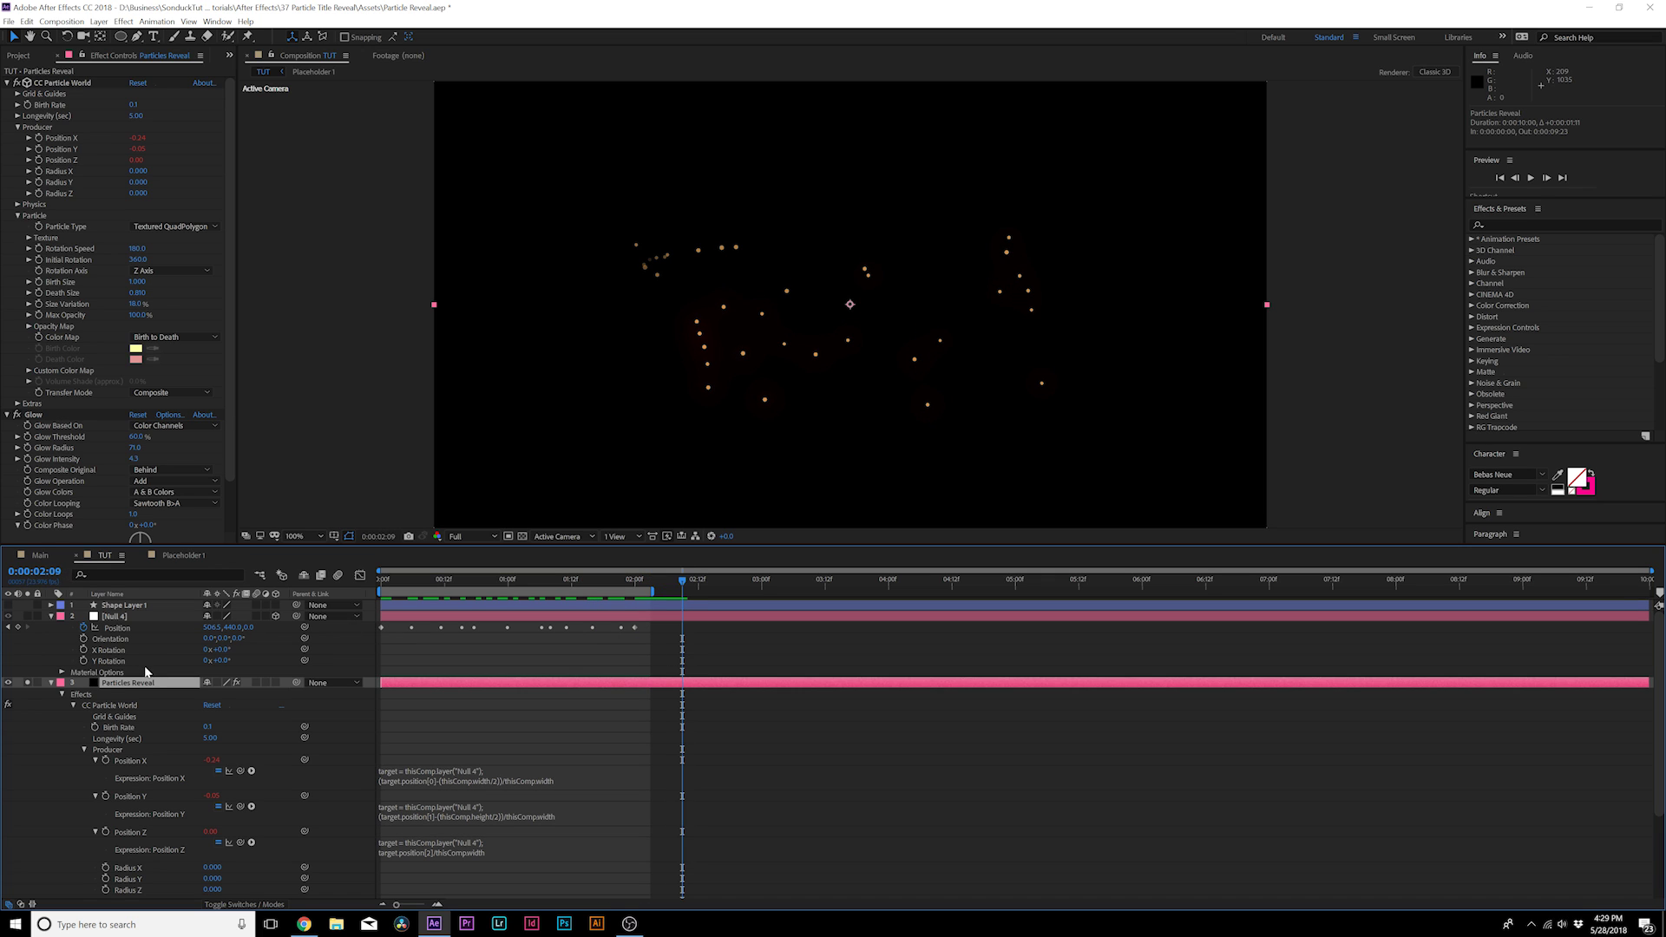
Unsolo Particles Reveal, increase its Birth Size and Death Size, set its Birth Rate to 0.5, and preview the reveal
{"action": "left_click", "coordinate": [26, 683]}
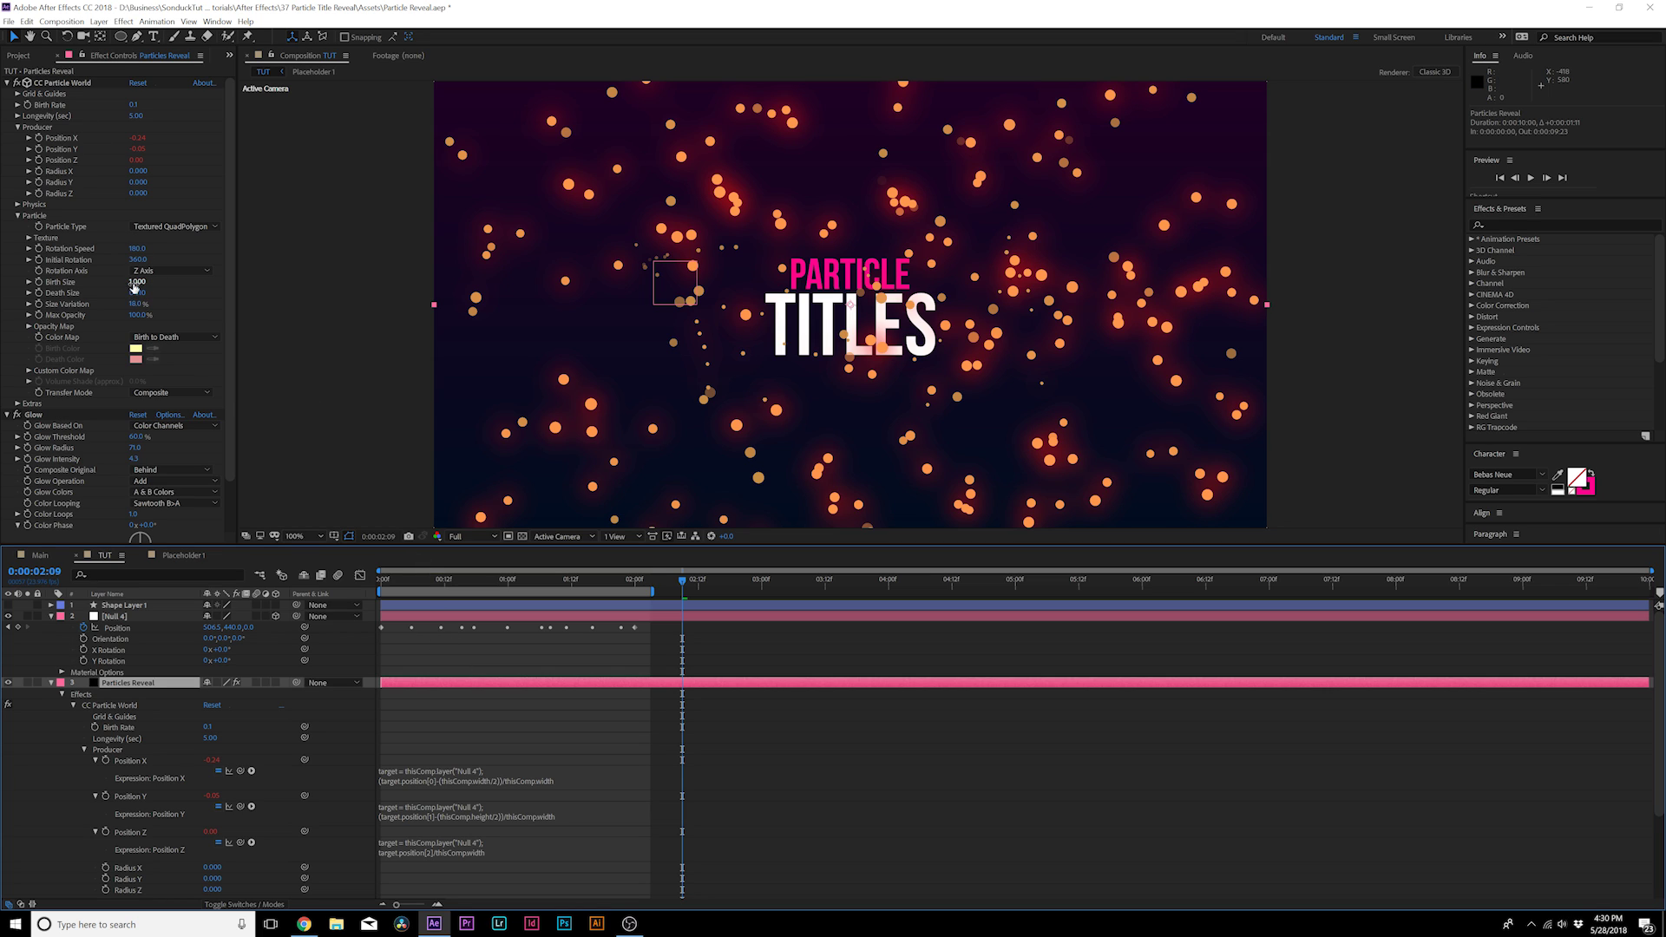
{"action": "left_click_drag", "start_coordinate": [138, 282], "coordinate": [168, 294]}
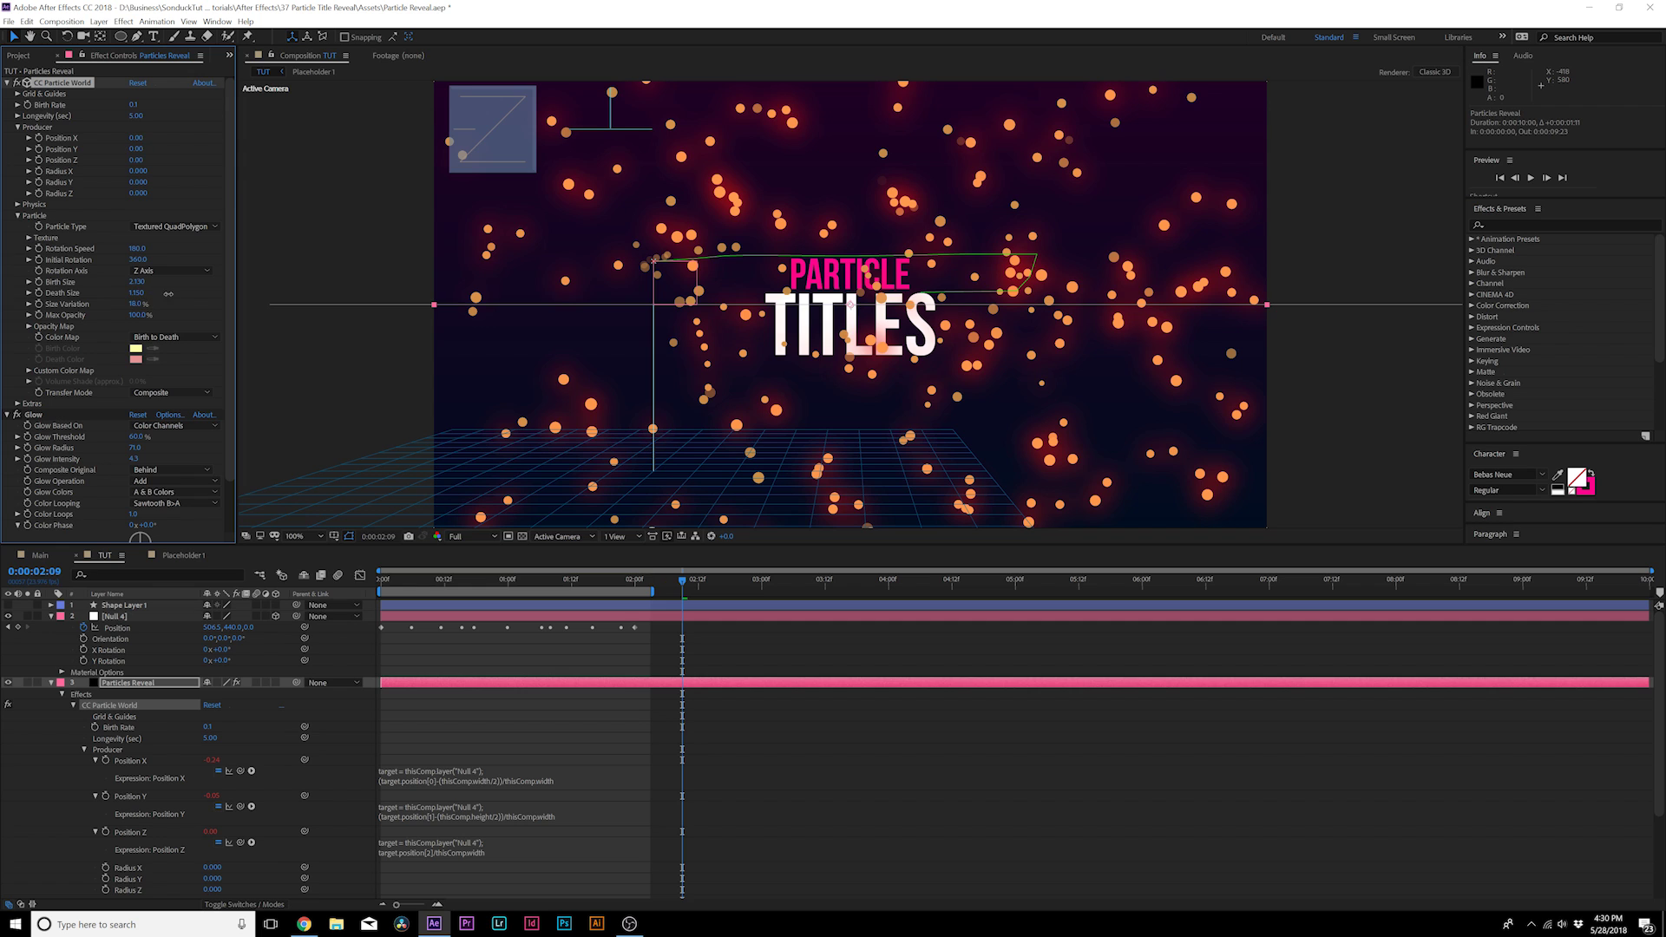
{"action": "left_click", "coordinate": [133, 104]}
{"action": "type", "text": "0.5"}
{"action": "key", "text": "Return"}
{"action": "key", "text": "space"}
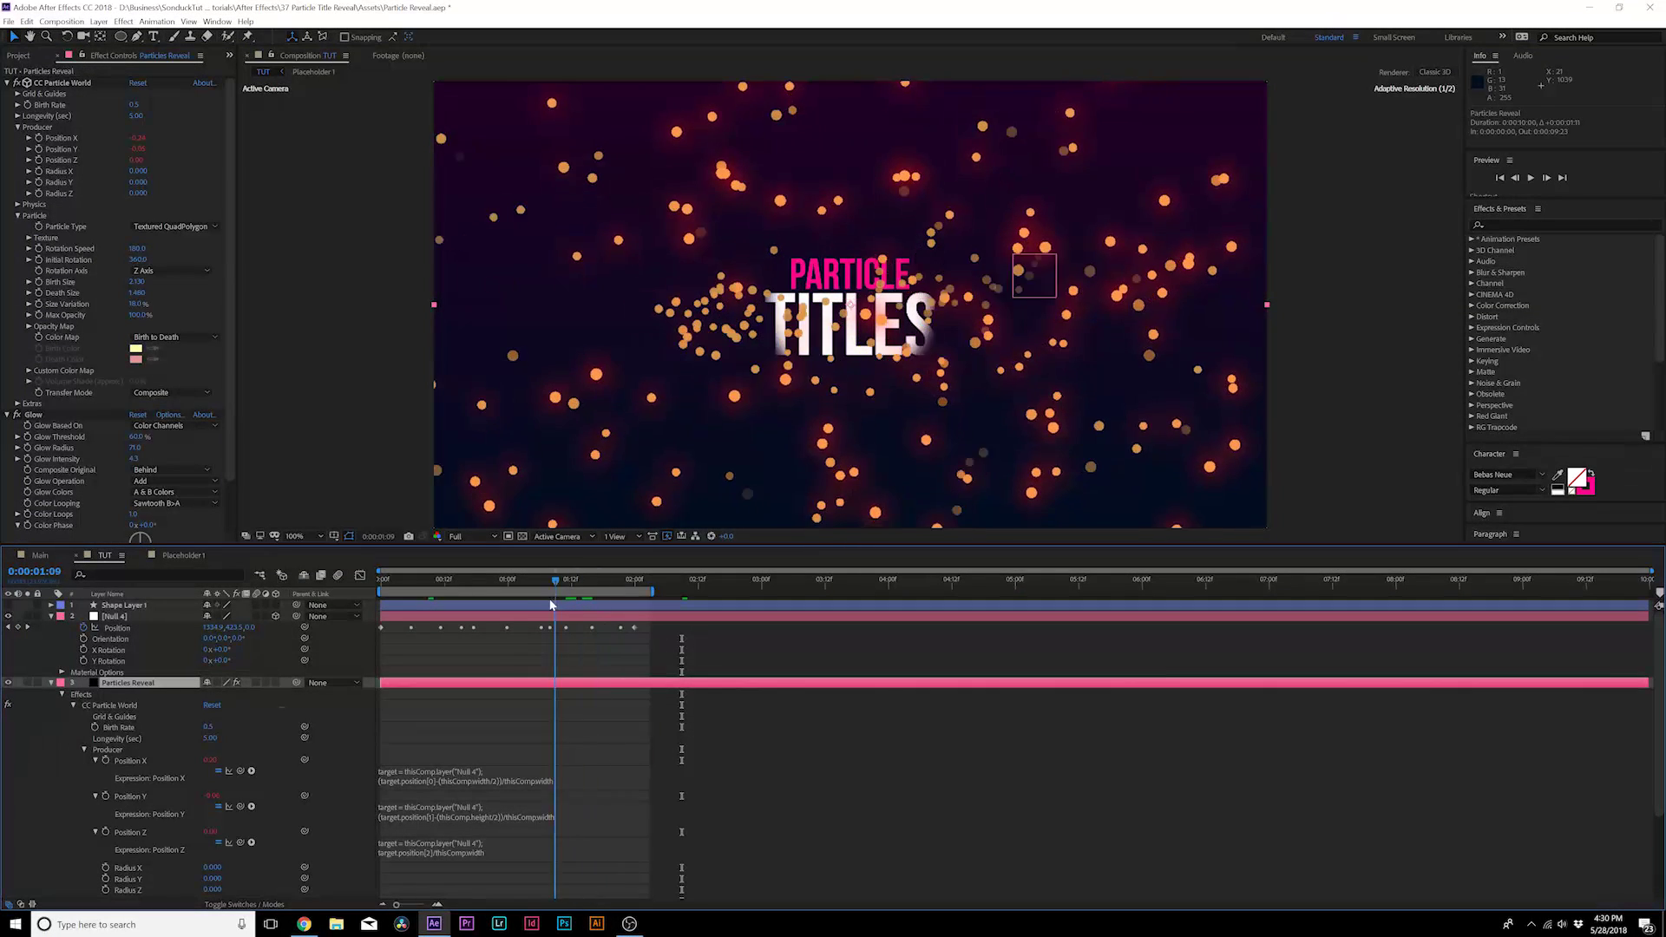
{"action": "key", "text": "space"}
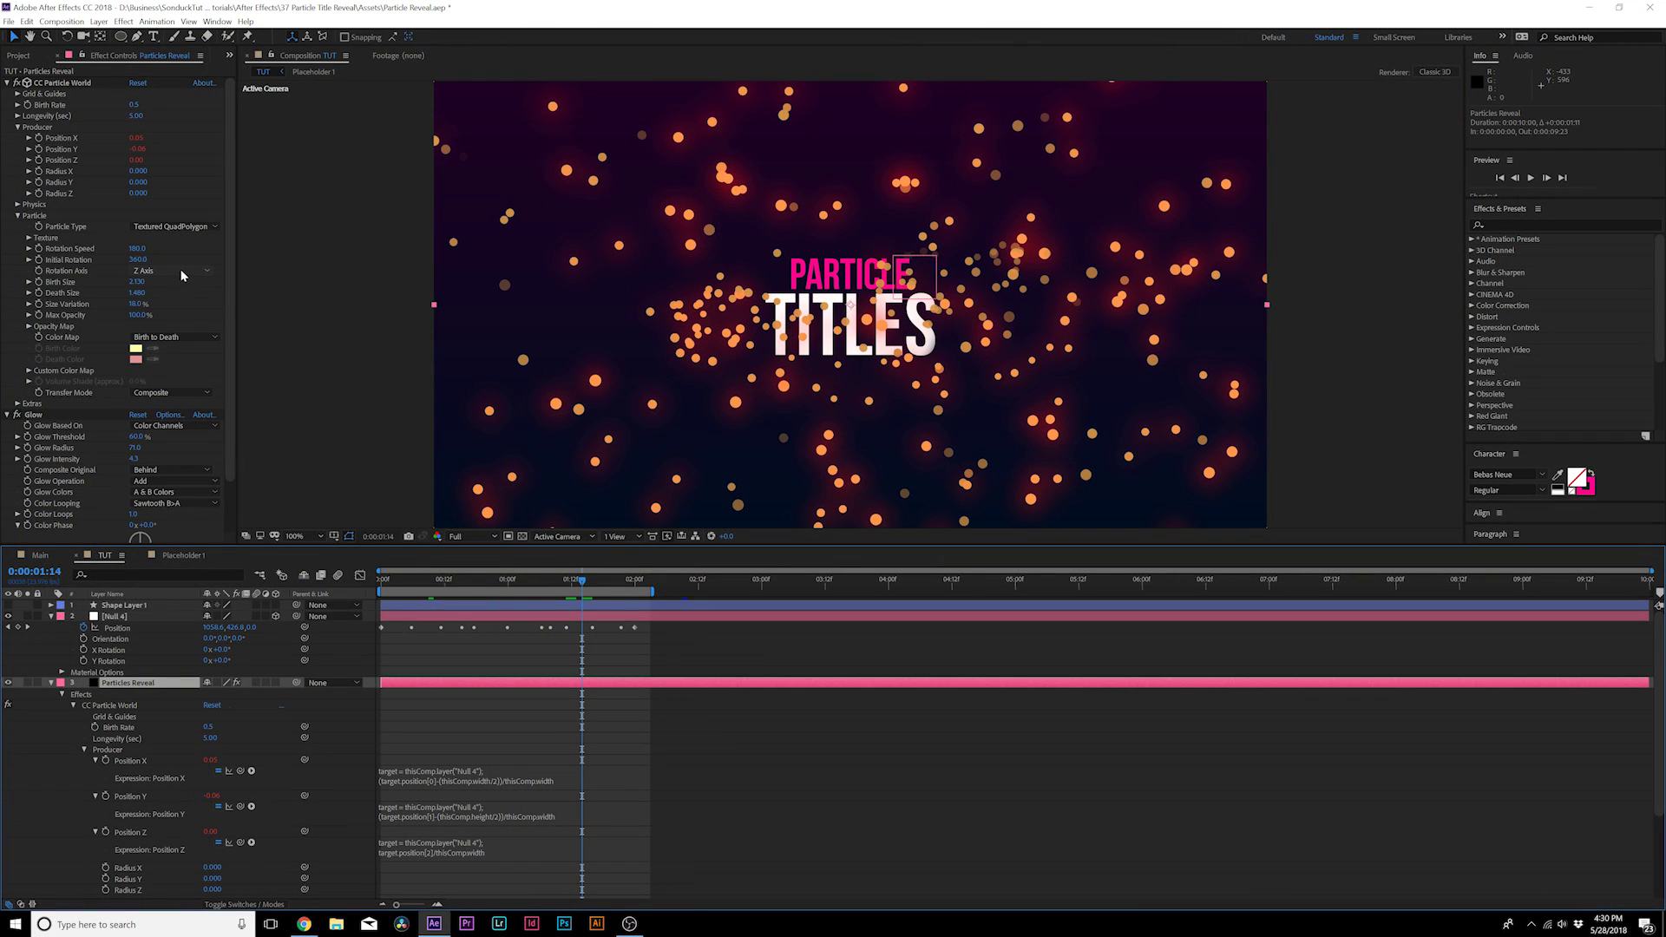
Raise the Physics Resistance of Particles Reveal to about 7.7 and scrub through the reveal
{"action": "left_click", "coordinate": [18, 205]}
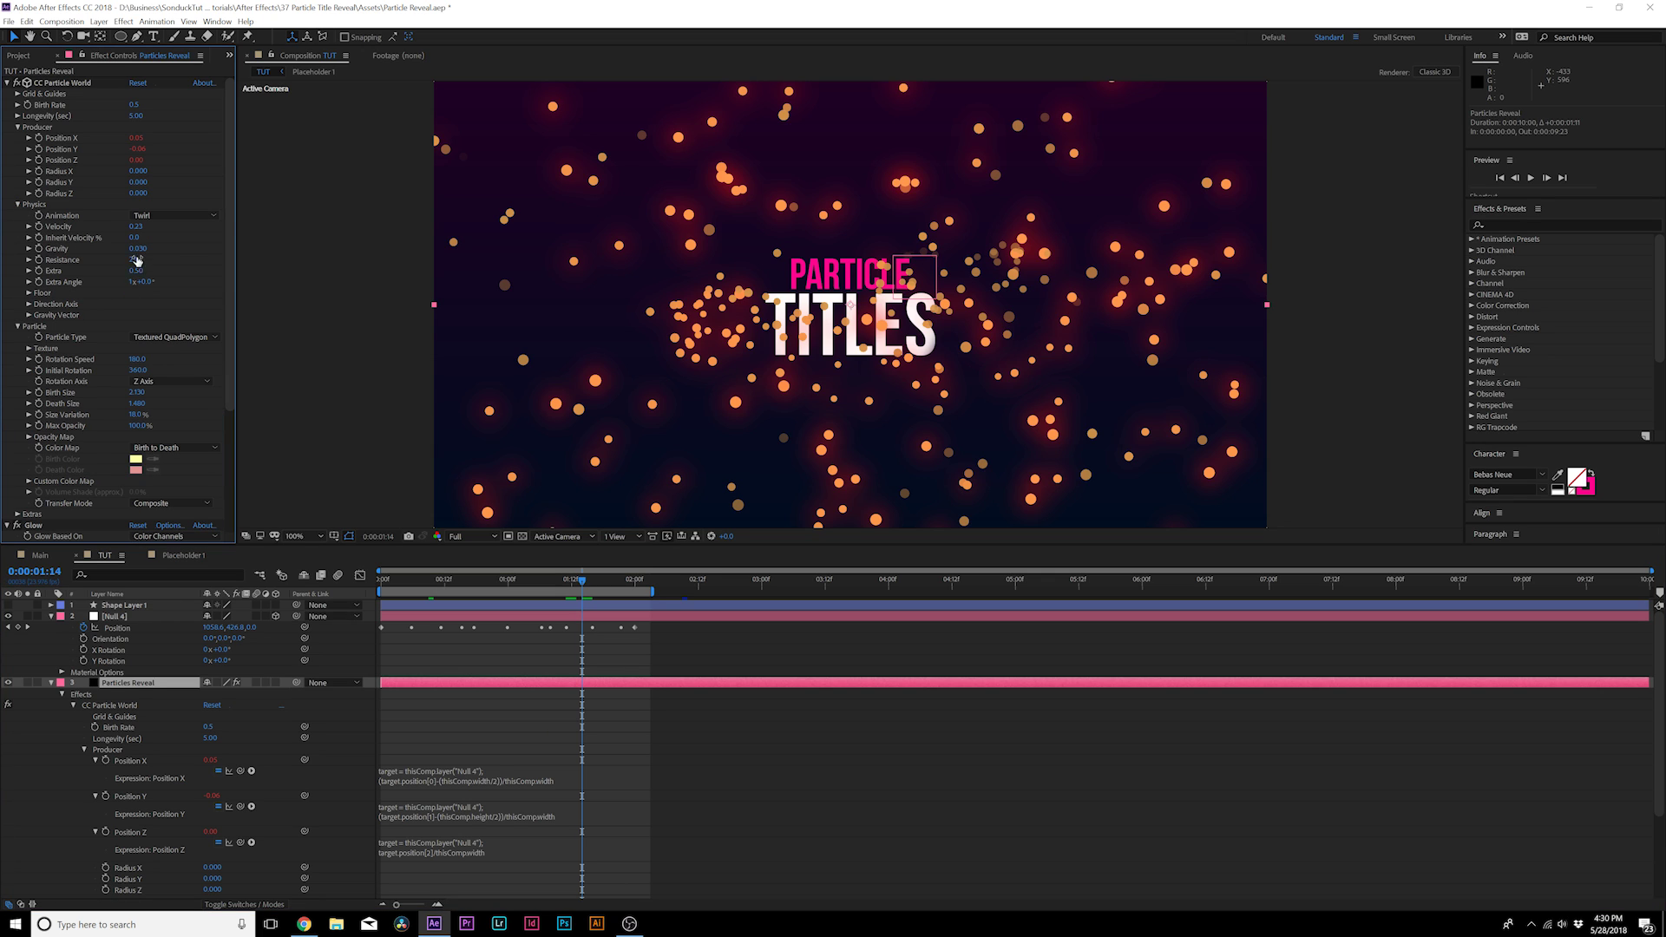
{"action": "left_click_drag", "start_coordinate": [134, 262], "coordinate": [183, 264]}
{"action": "left_click", "coordinate": [390, 579]}
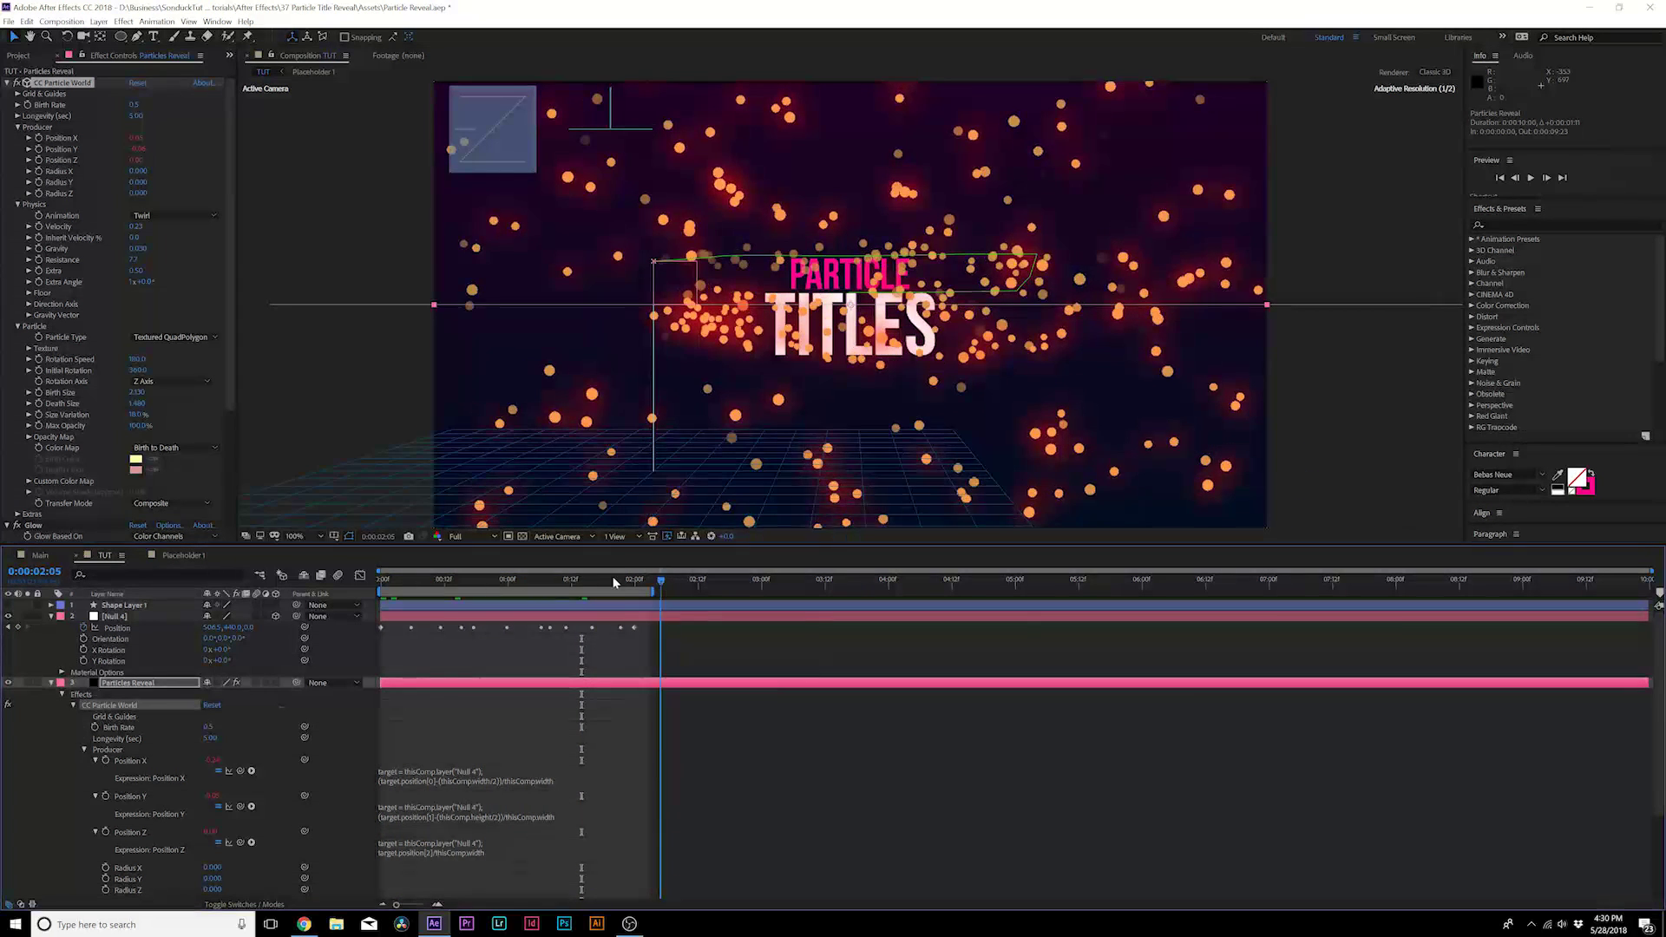
Duplicate Shape Layer 1 and set the copy's fill color to blue, 1529C2
{"action": "left_click", "coordinate": [110, 605]}
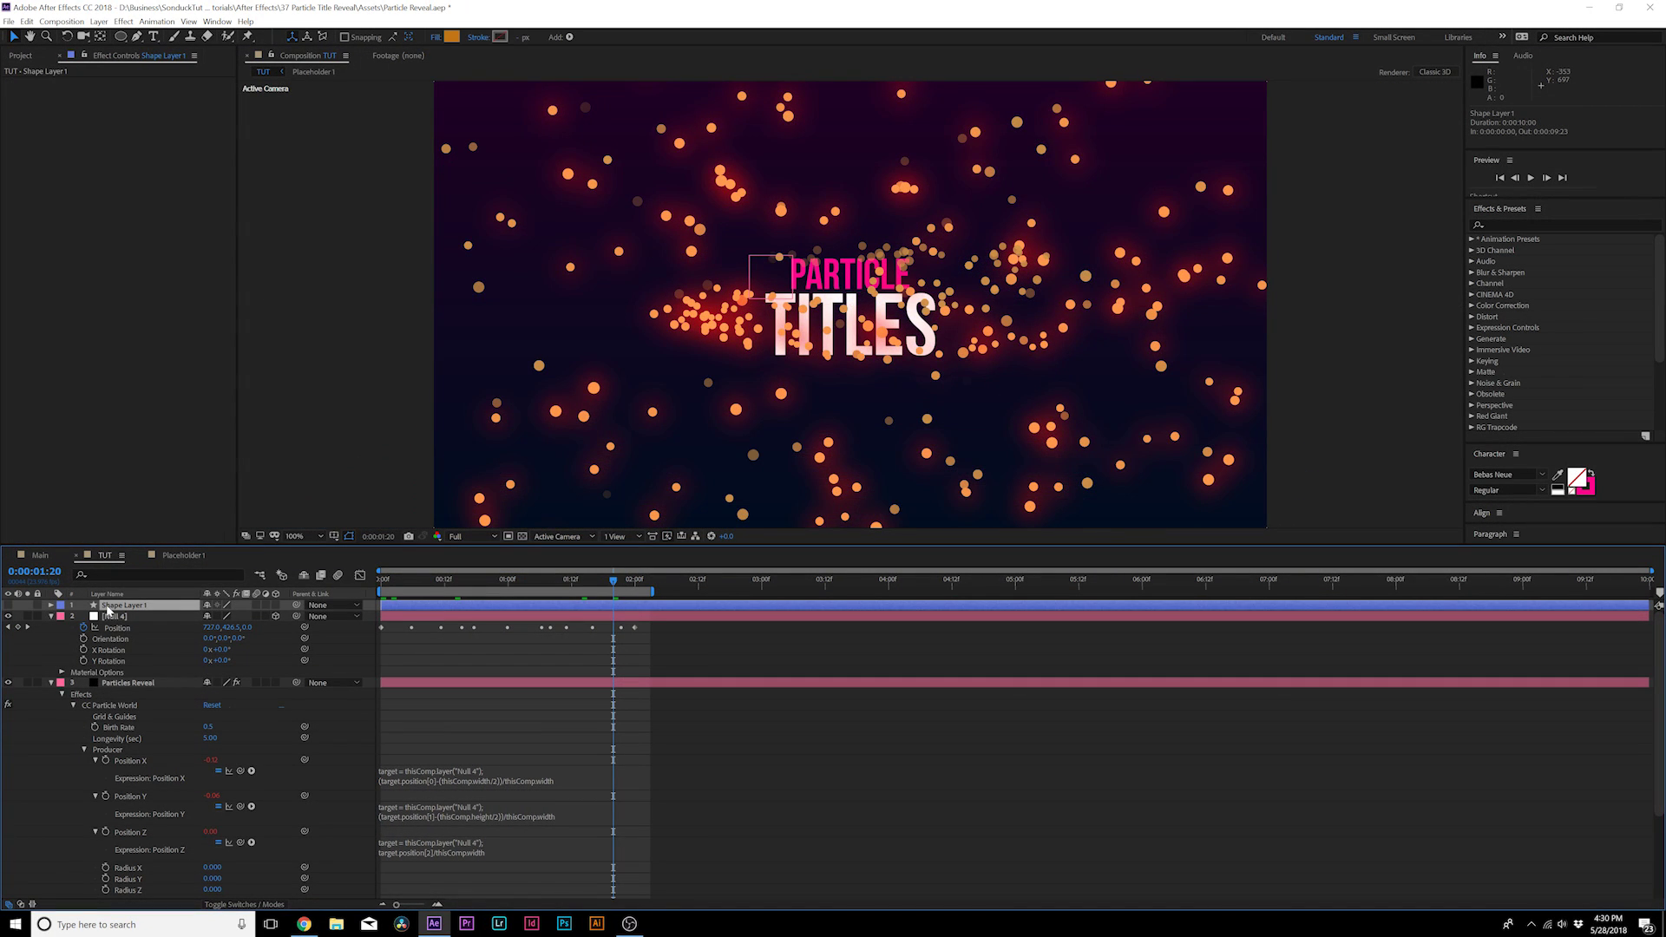
{"action": "key", "text": "ctrl+d"}
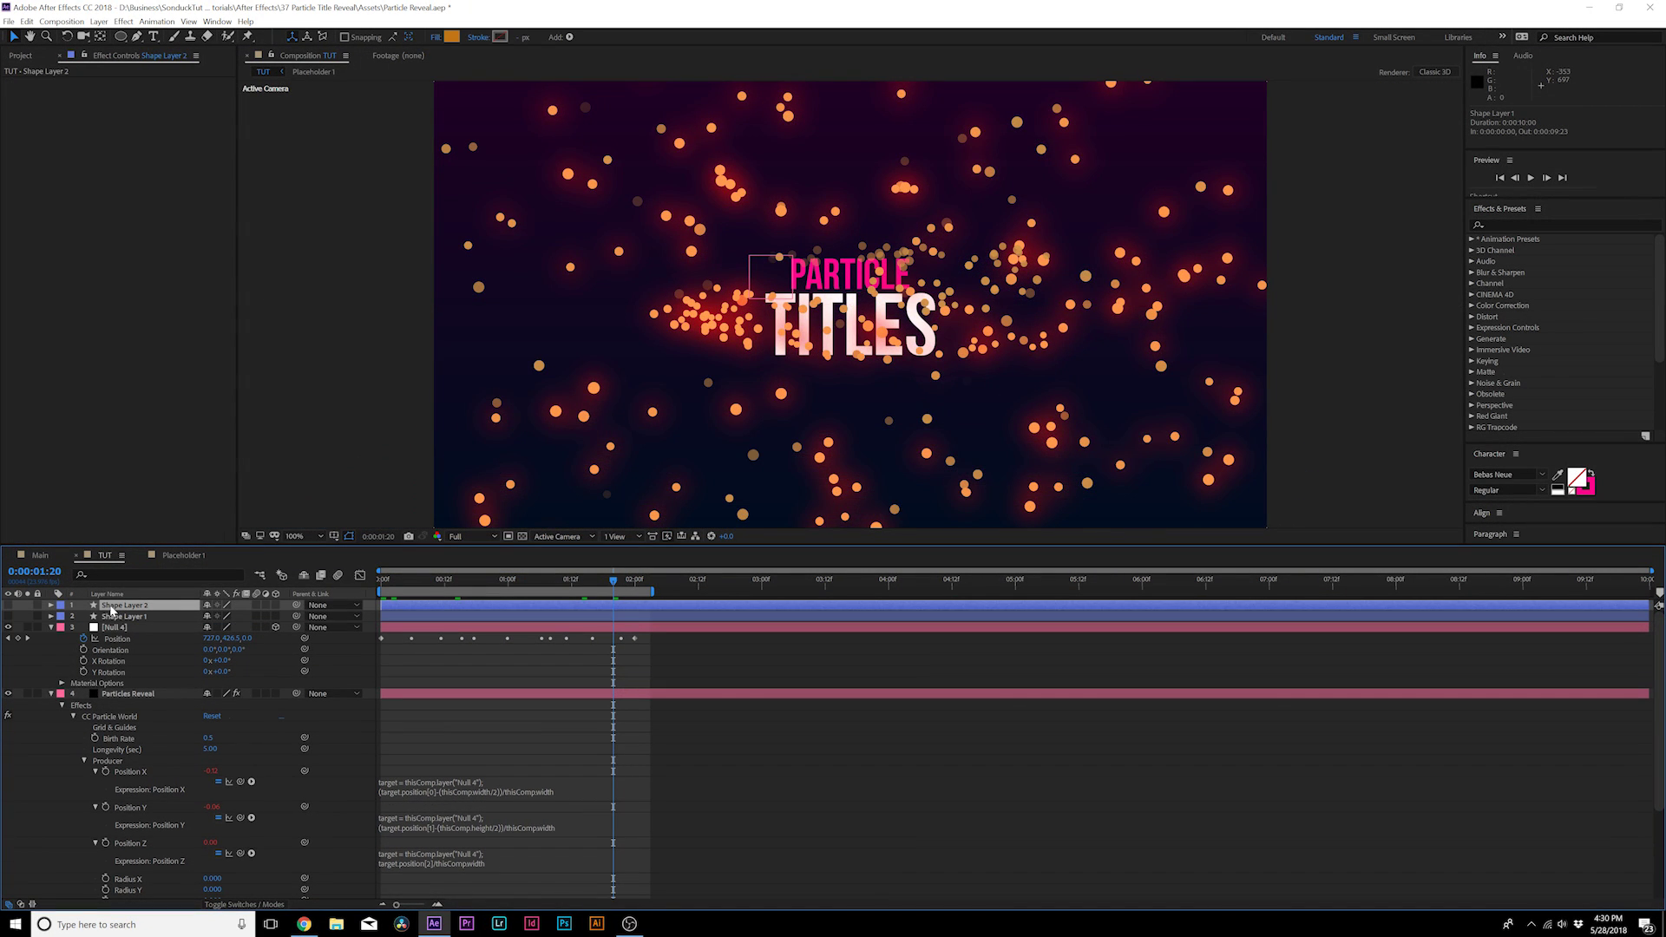
{"action": "left_click", "coordinate": [452, 36]}
{"action": "left_click", "coordinate": [376, 253]}
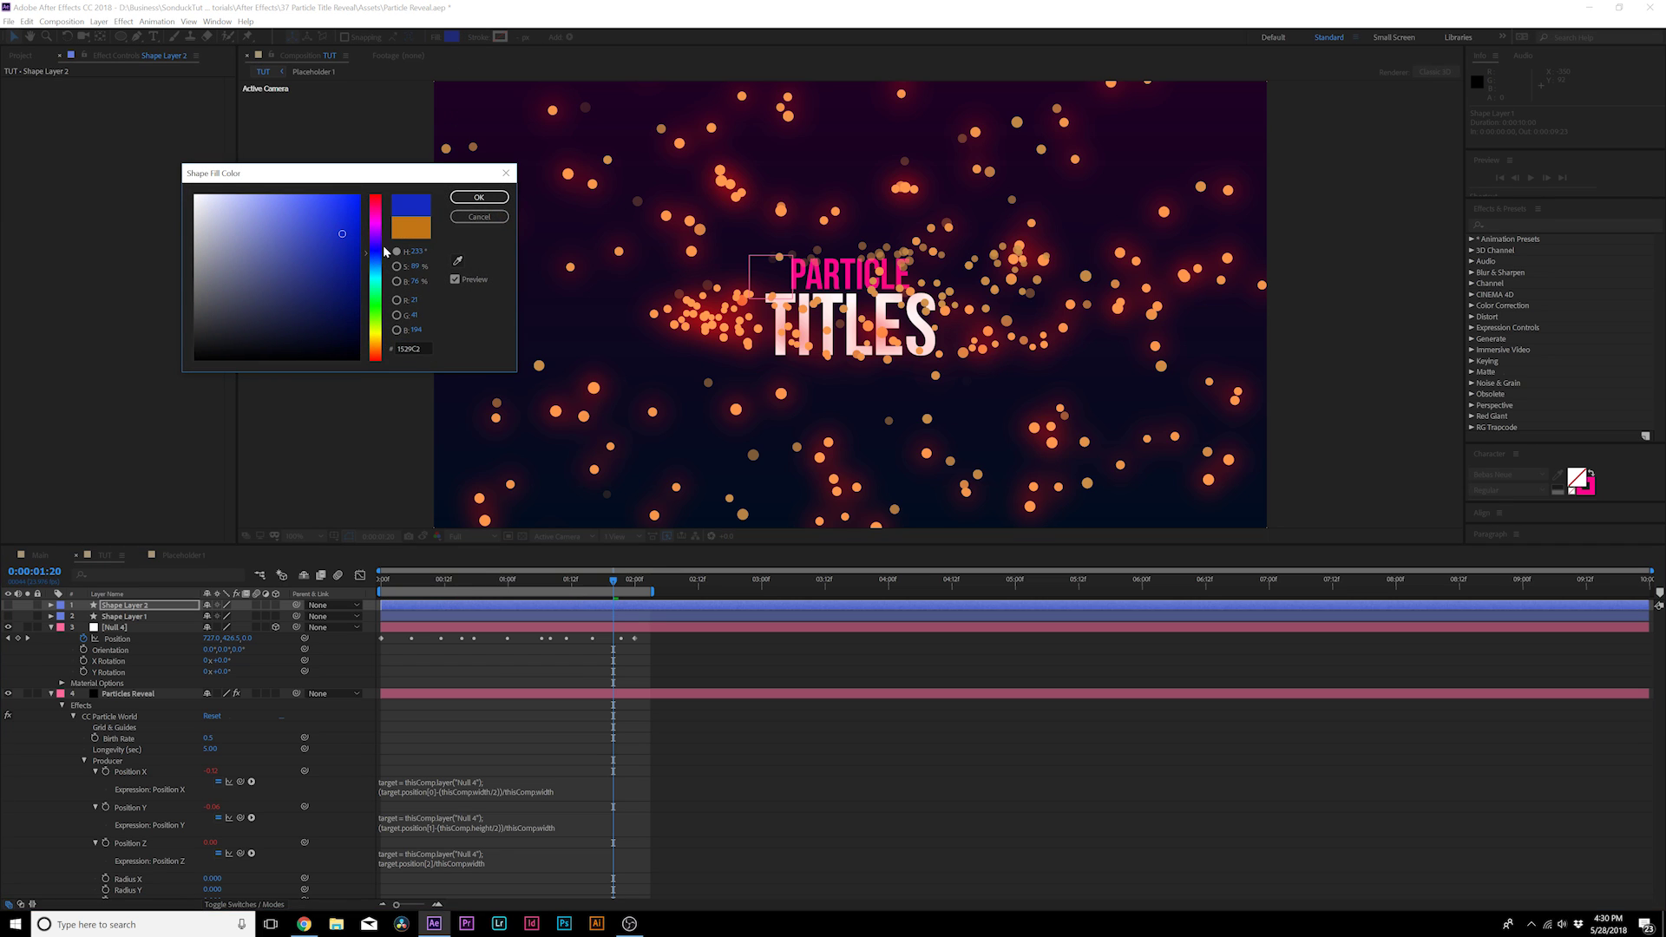
{"action": "left_click", "coordinate": [475, 198]}
Set the Texture Layer of Particles Reveal to the blue Shape Layer 2 and scrub through the result
{"action": "left_click", "coordinate": [128, 693]}
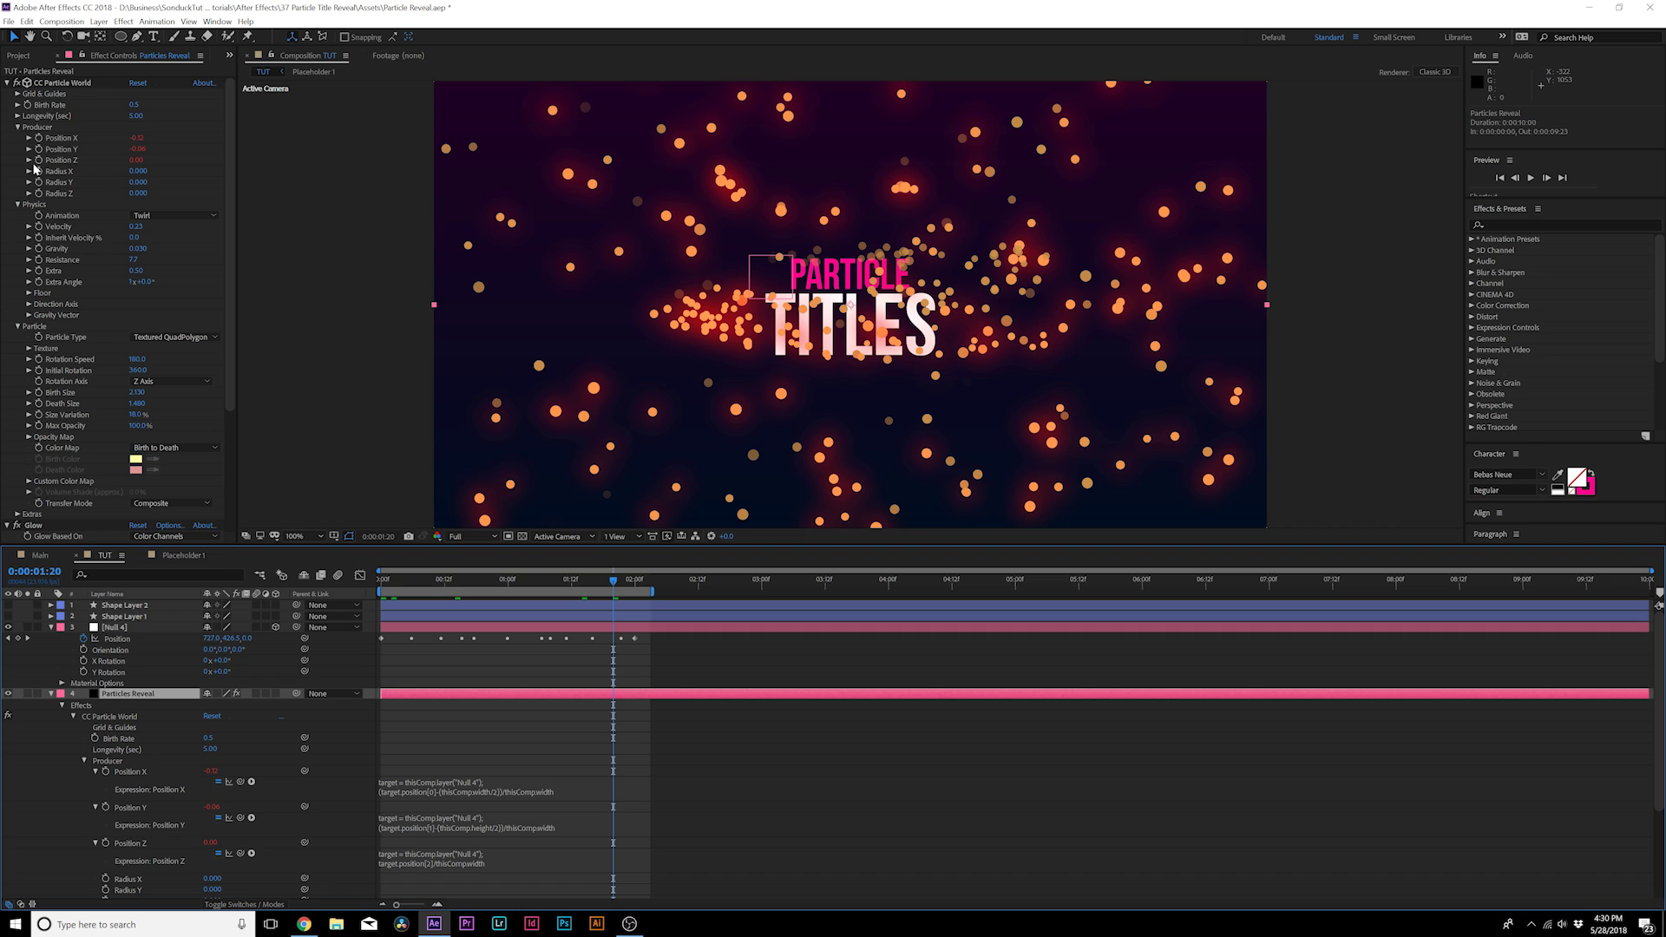
{"action": "left_click", "coordinate": [28, 348]}
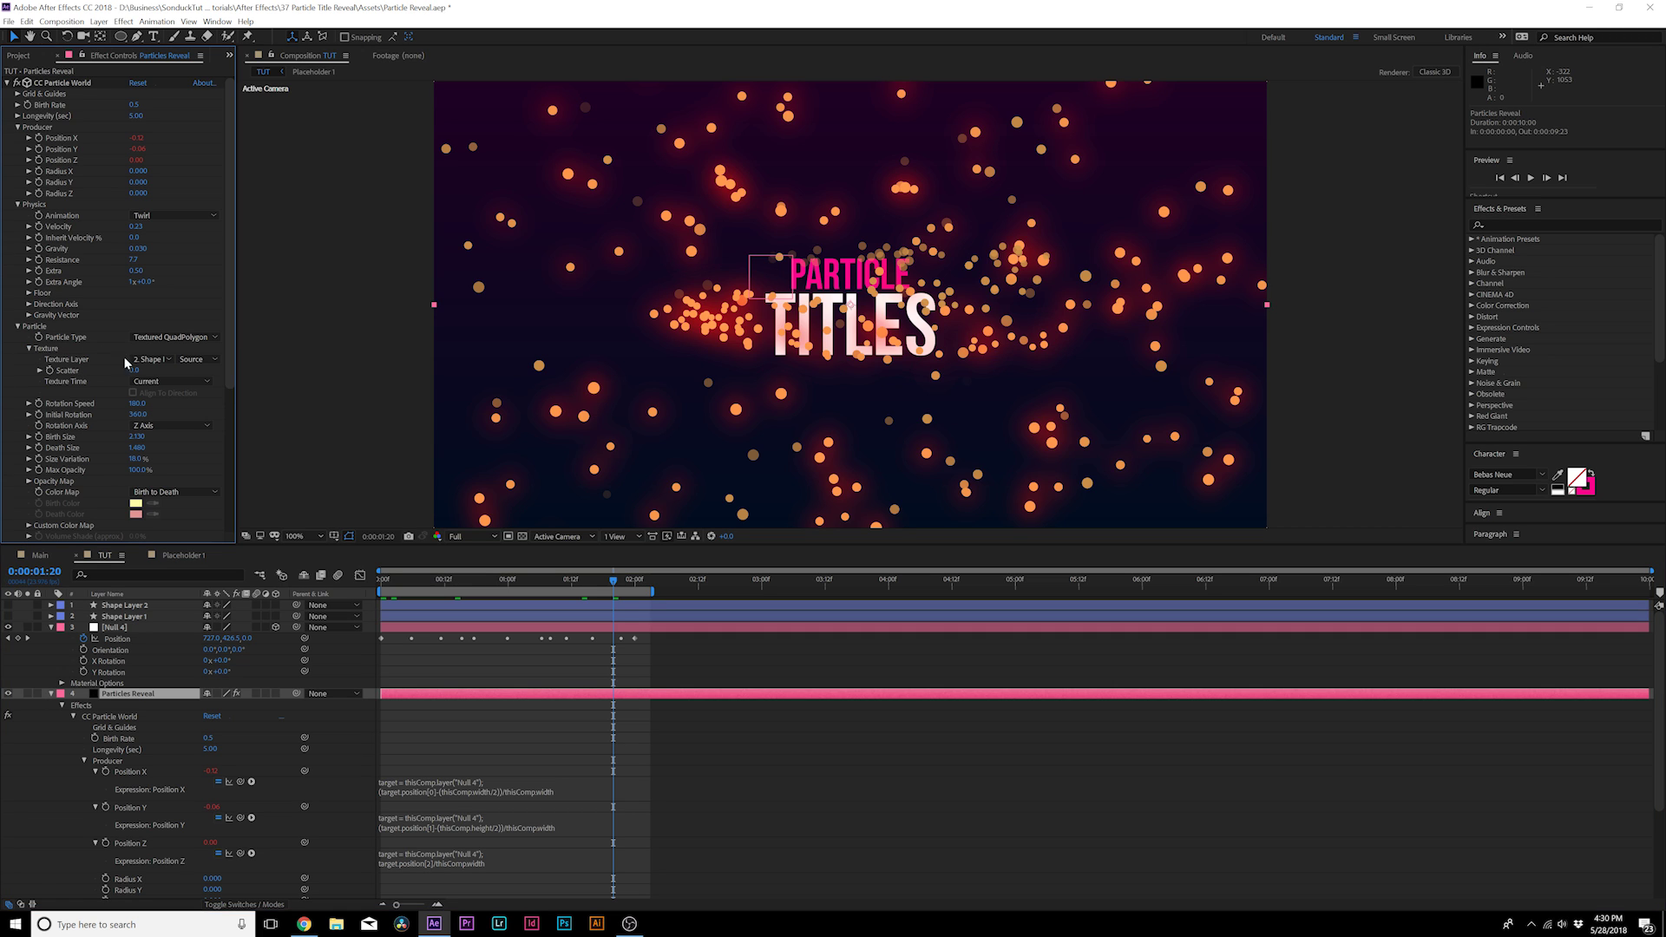
{"action": "left_click", "coordinate": [152, 359]}
{"action": "left_click", "coordinate": [170, 390]}
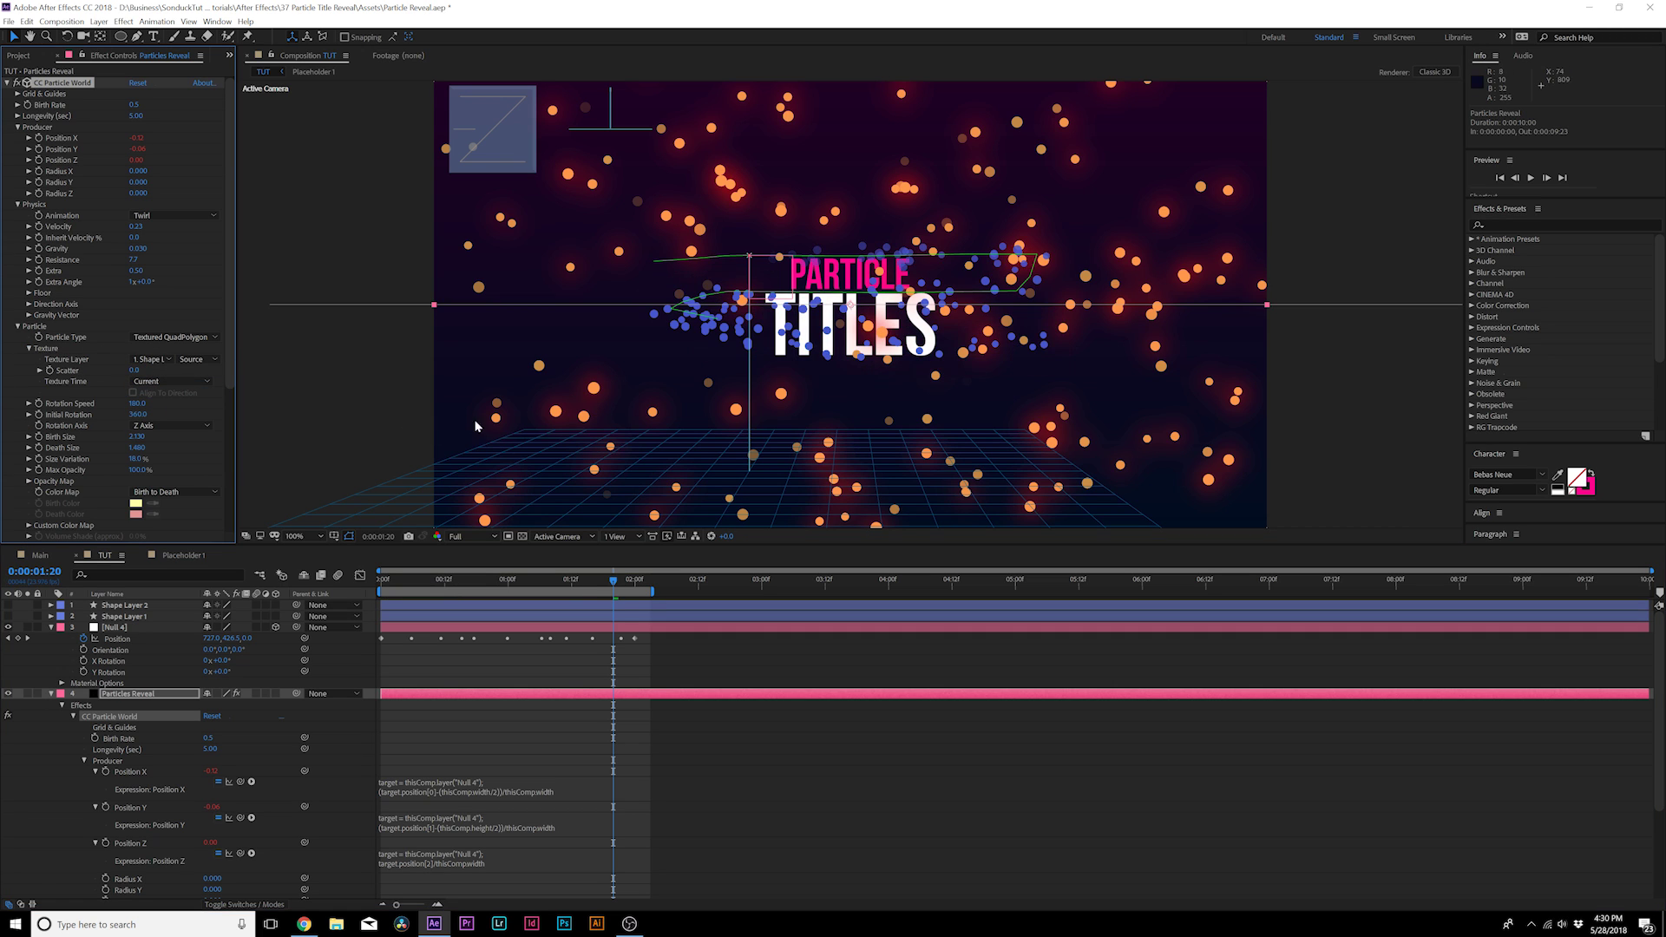
{"action": "mouse_move", "coordinate": [557, 579]}
{"action": "left_mouse_down"}
{"action": "mouse_move", "coordinate": [430, 578]}
{"action": "mouse_move", "coordinate": [565, 579]}
{"action": "left_mouse_up"}
{"action": "scroll", "coordinate": [98, 427], "scroll_direction": "down", "scroll_amount": 5}
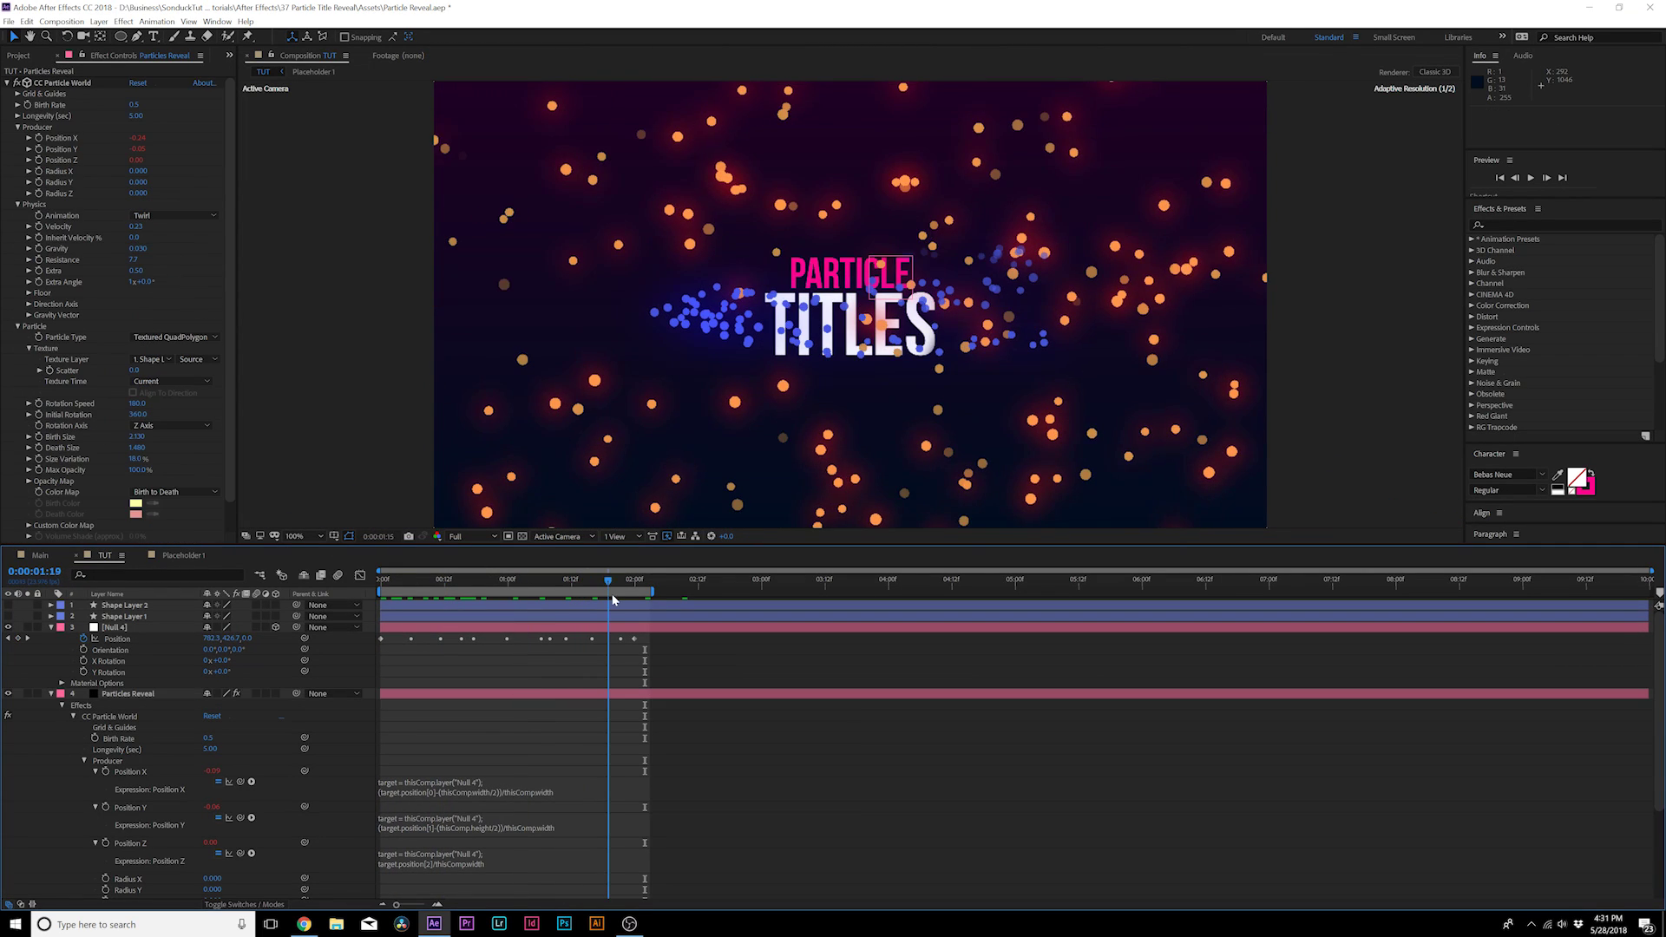
Keyframe the Birth Rate of Particles Reveal near the end of the null's path, dropping it to 0 at 0:00:02:00
{"action": "left_click_drag", "start_coordinate": [612, 598], "coordinate": [629, 600]}
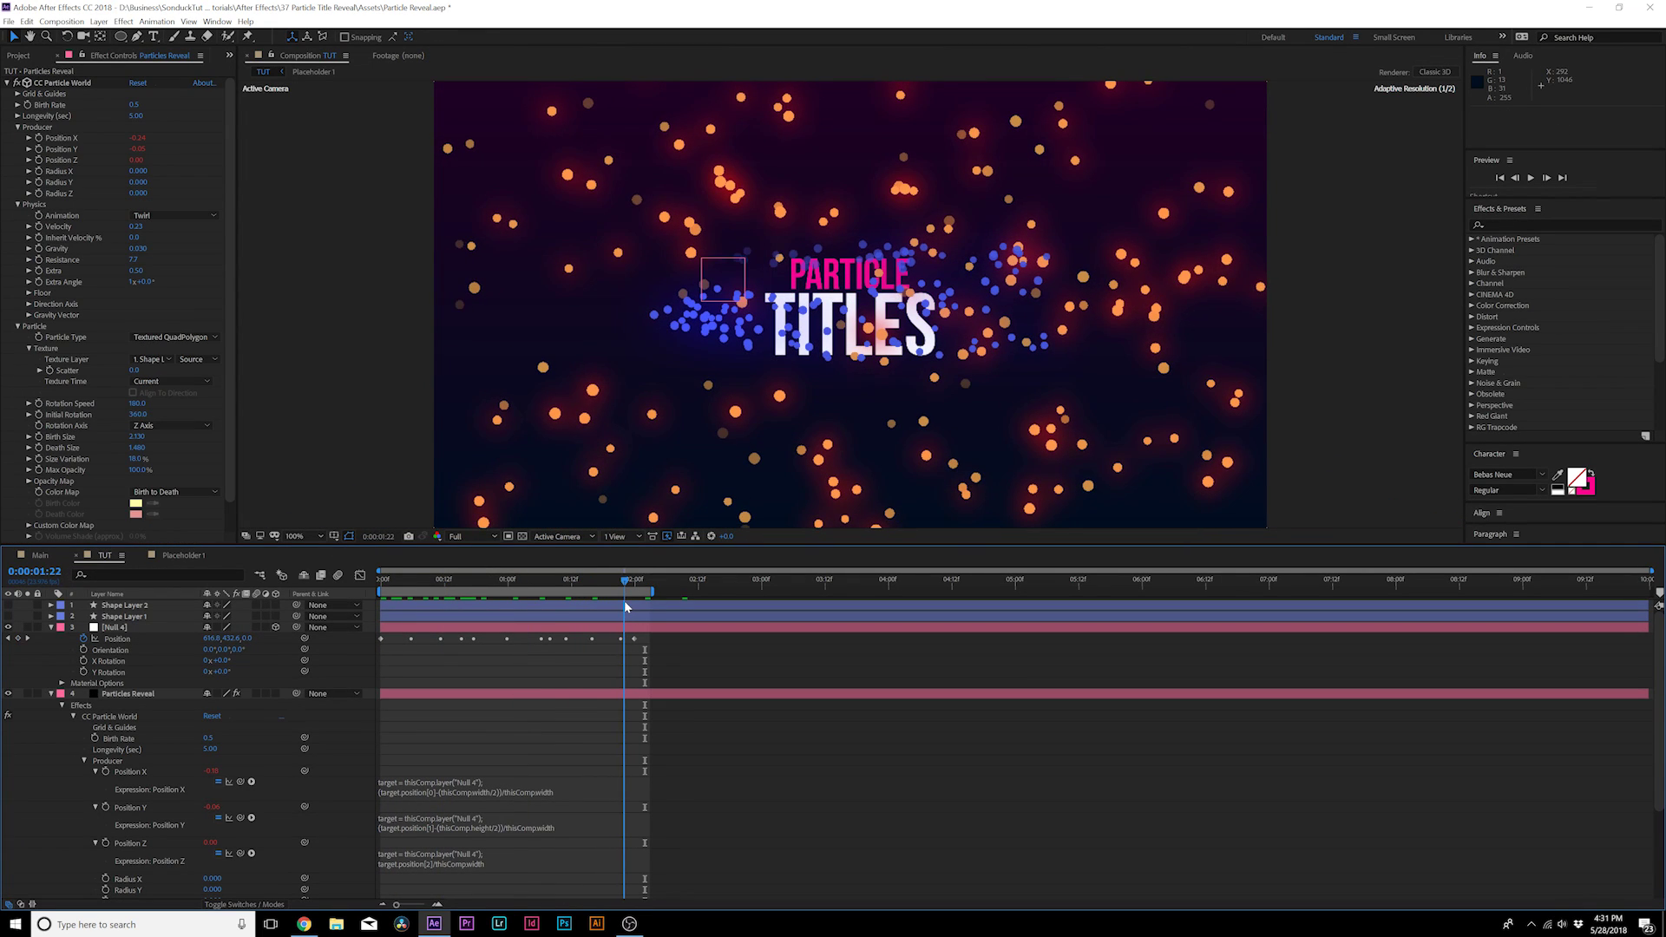
{"action": "left_click", "coordinate": [27, 105]}
{"action": "left_click_drag", "start_coordinate": [630, 584], "coordinate": [636, 584]}
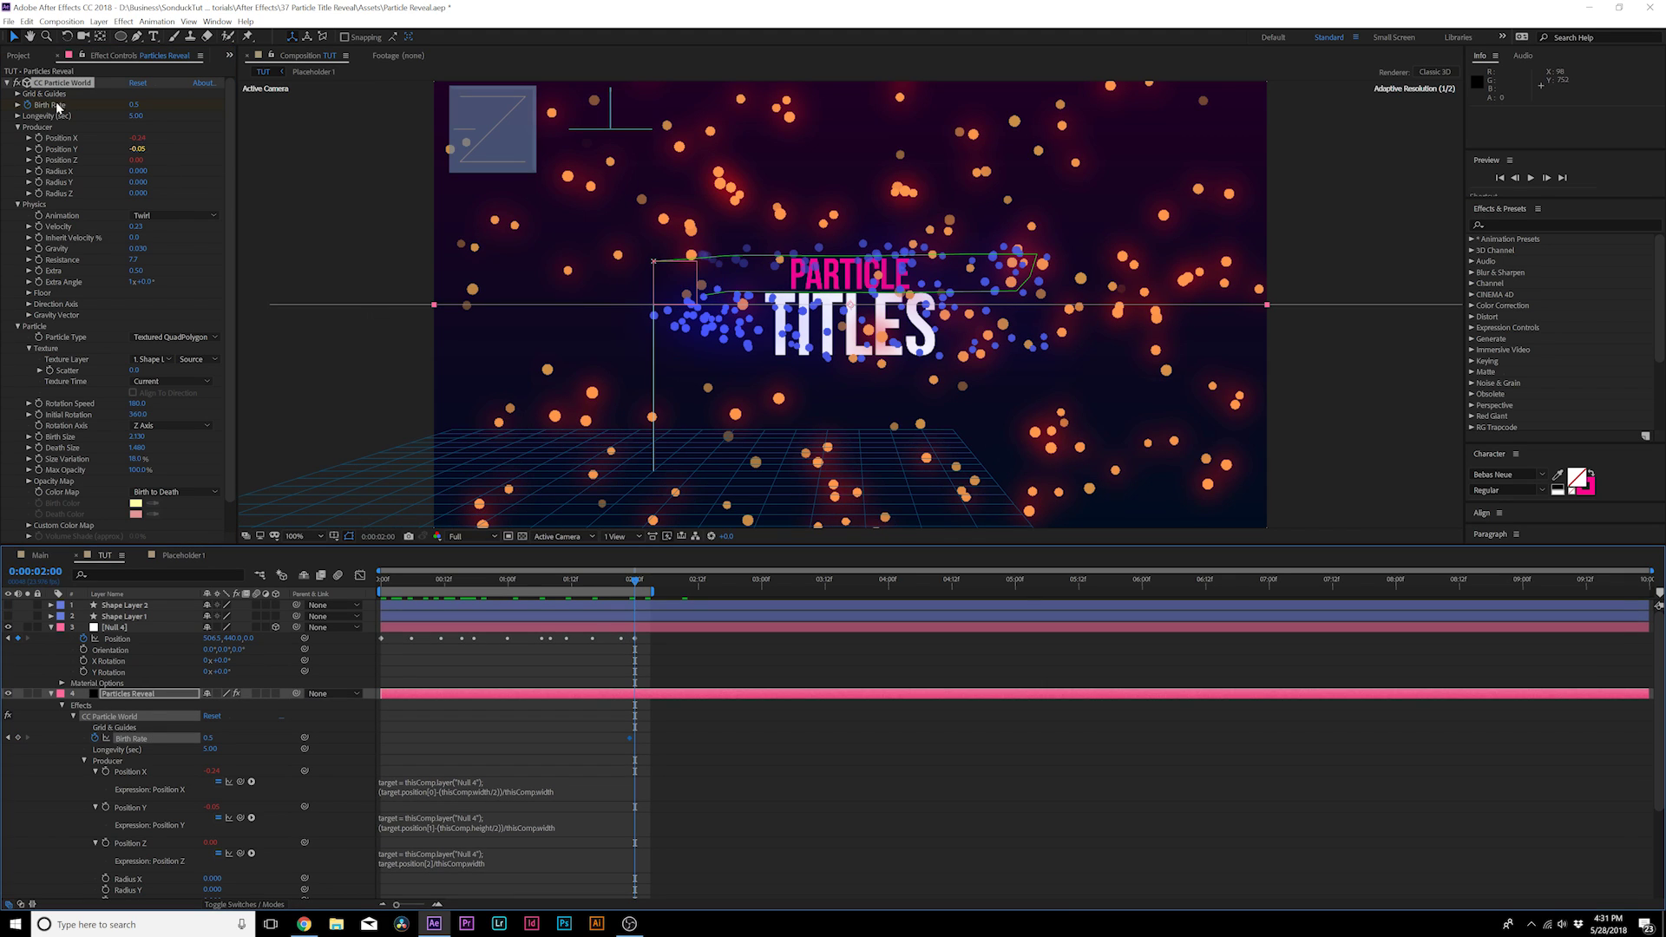
{"action": "left_click", "coordinate": [134, 104]}
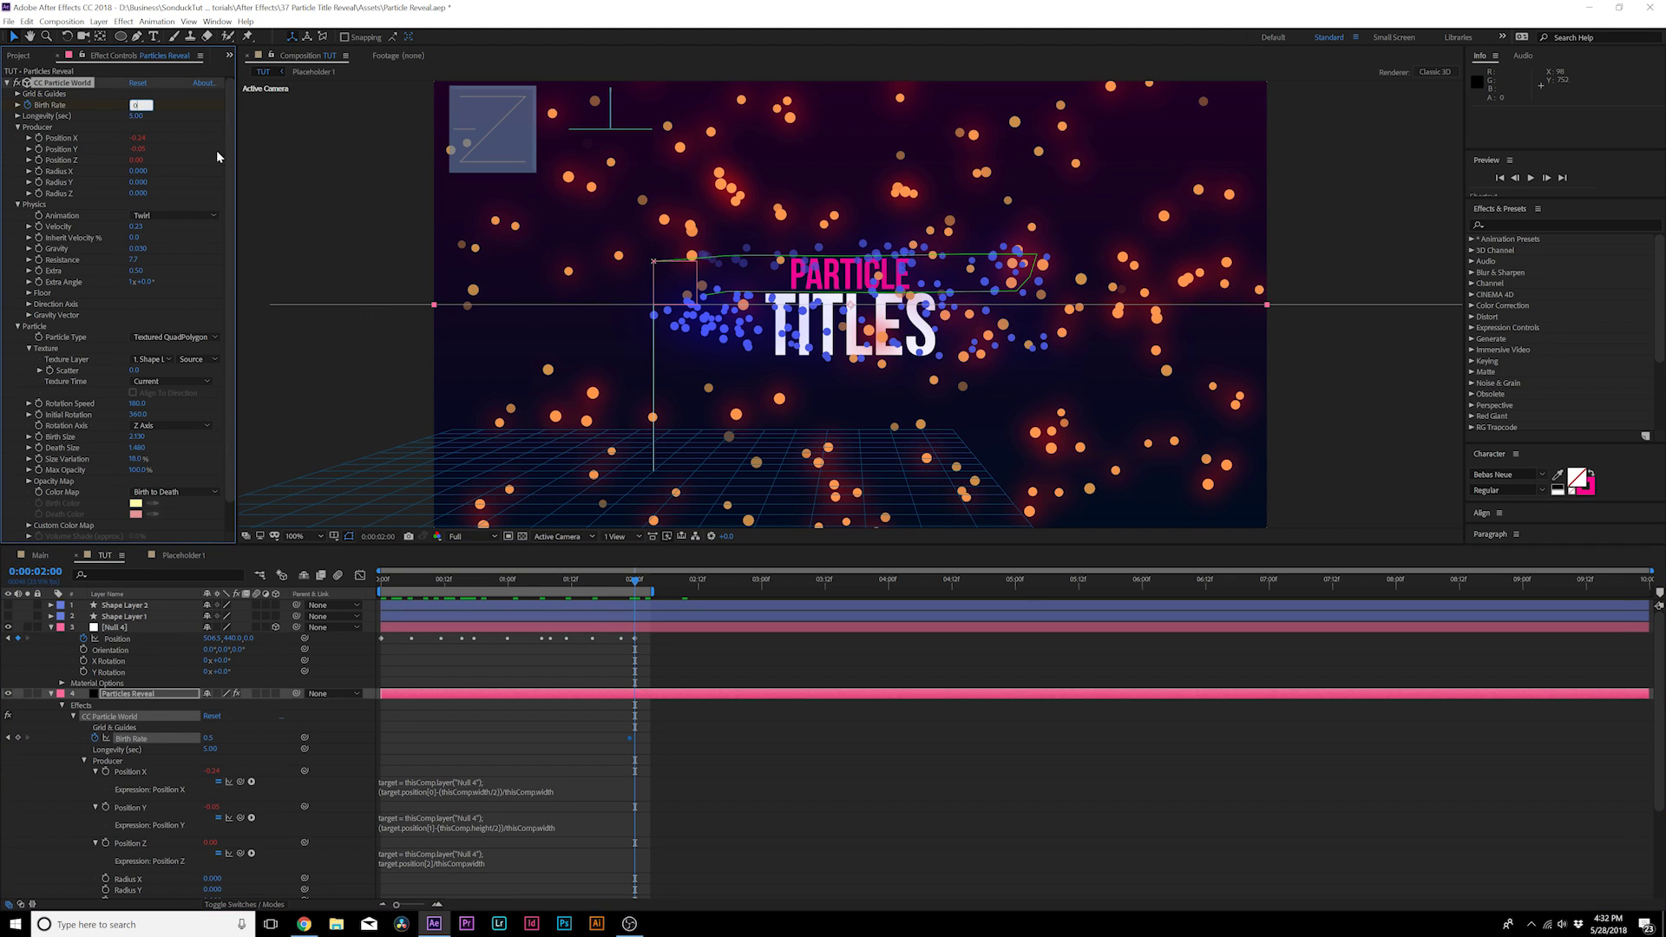
{"action": "type", "text": "0"}
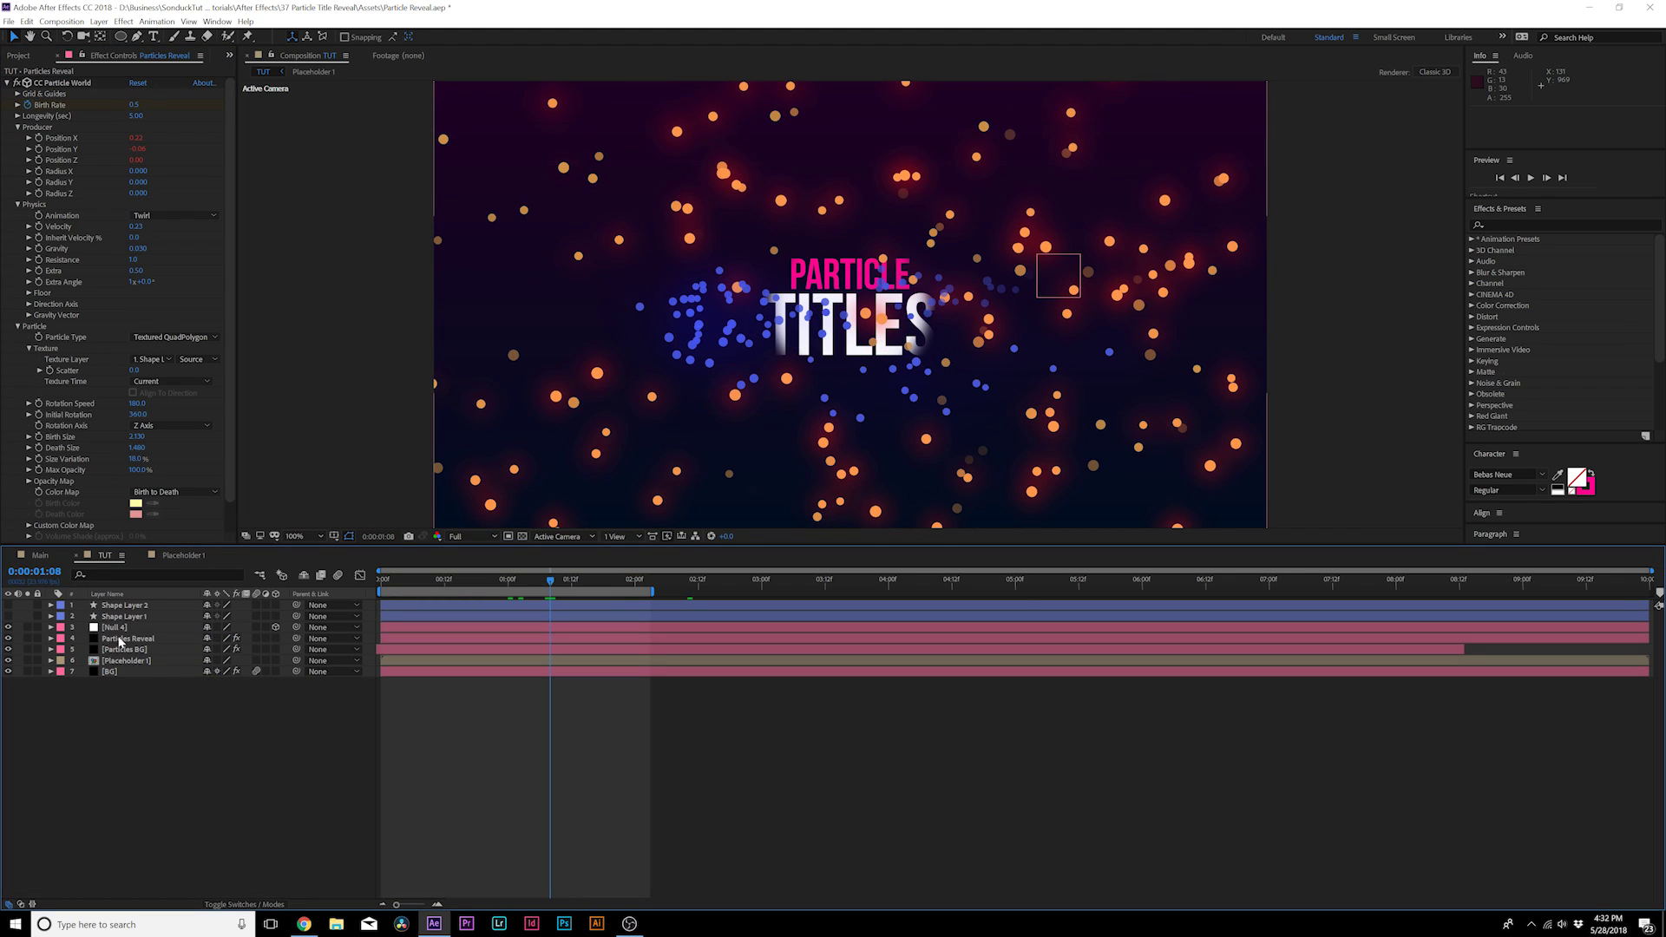
Duplicate the Particles Reveal layer and add a new null object above the copy
{"action": "left_click", "coordinate": [121, 640]}
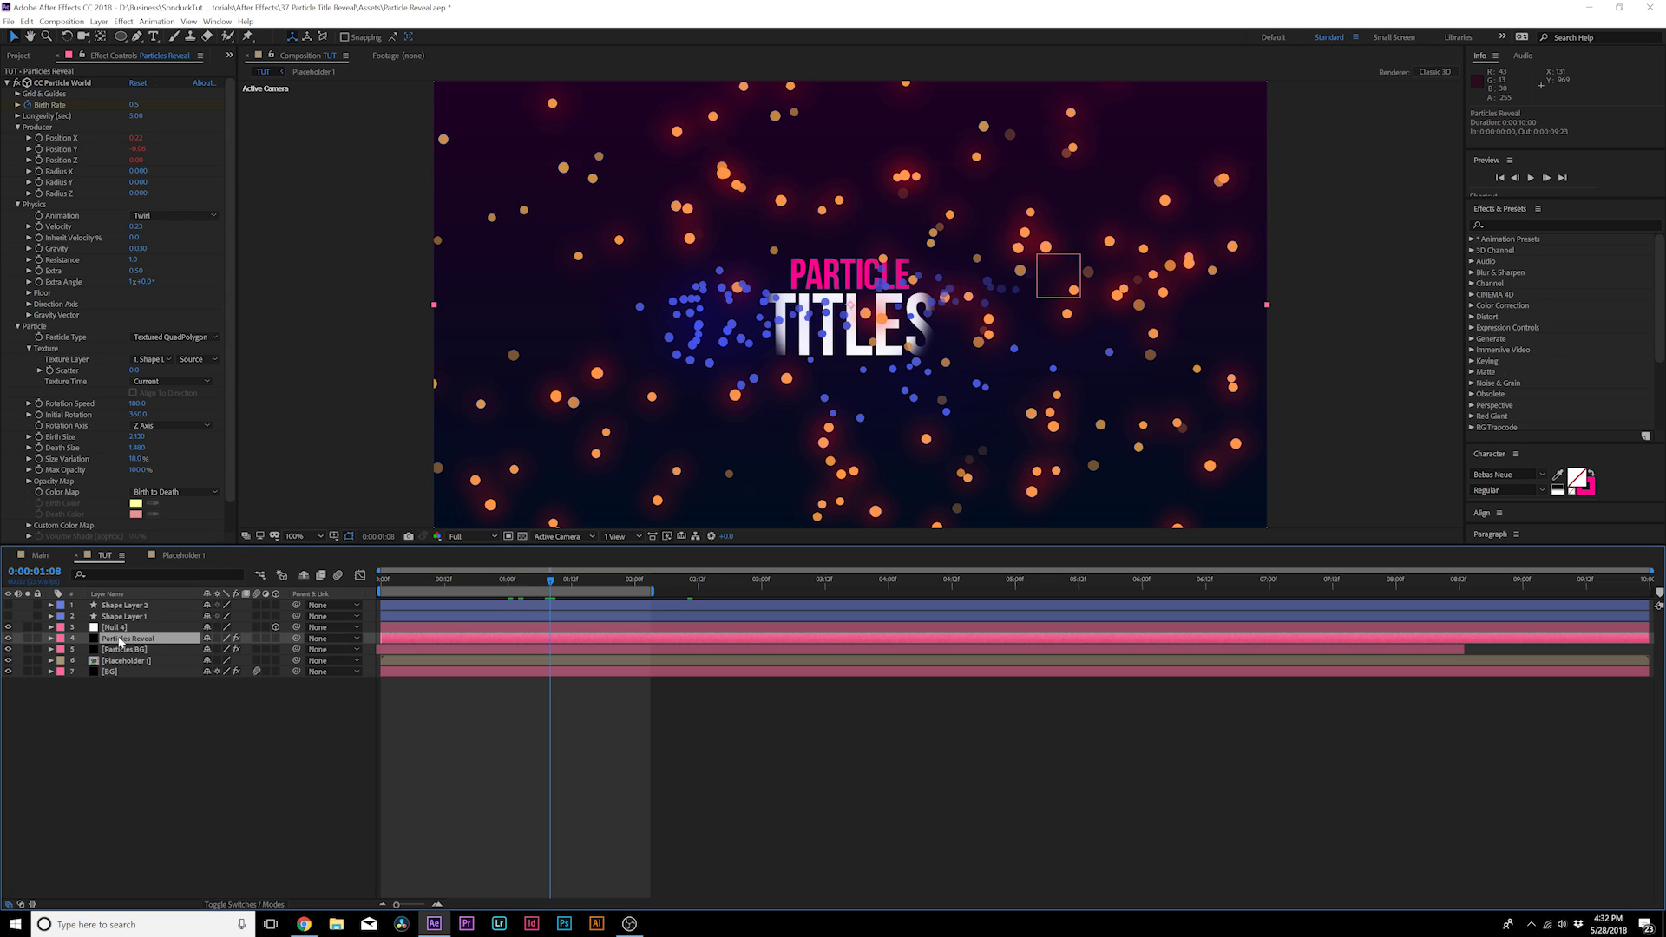
{"action": "key", "text": "ctrl+d"}
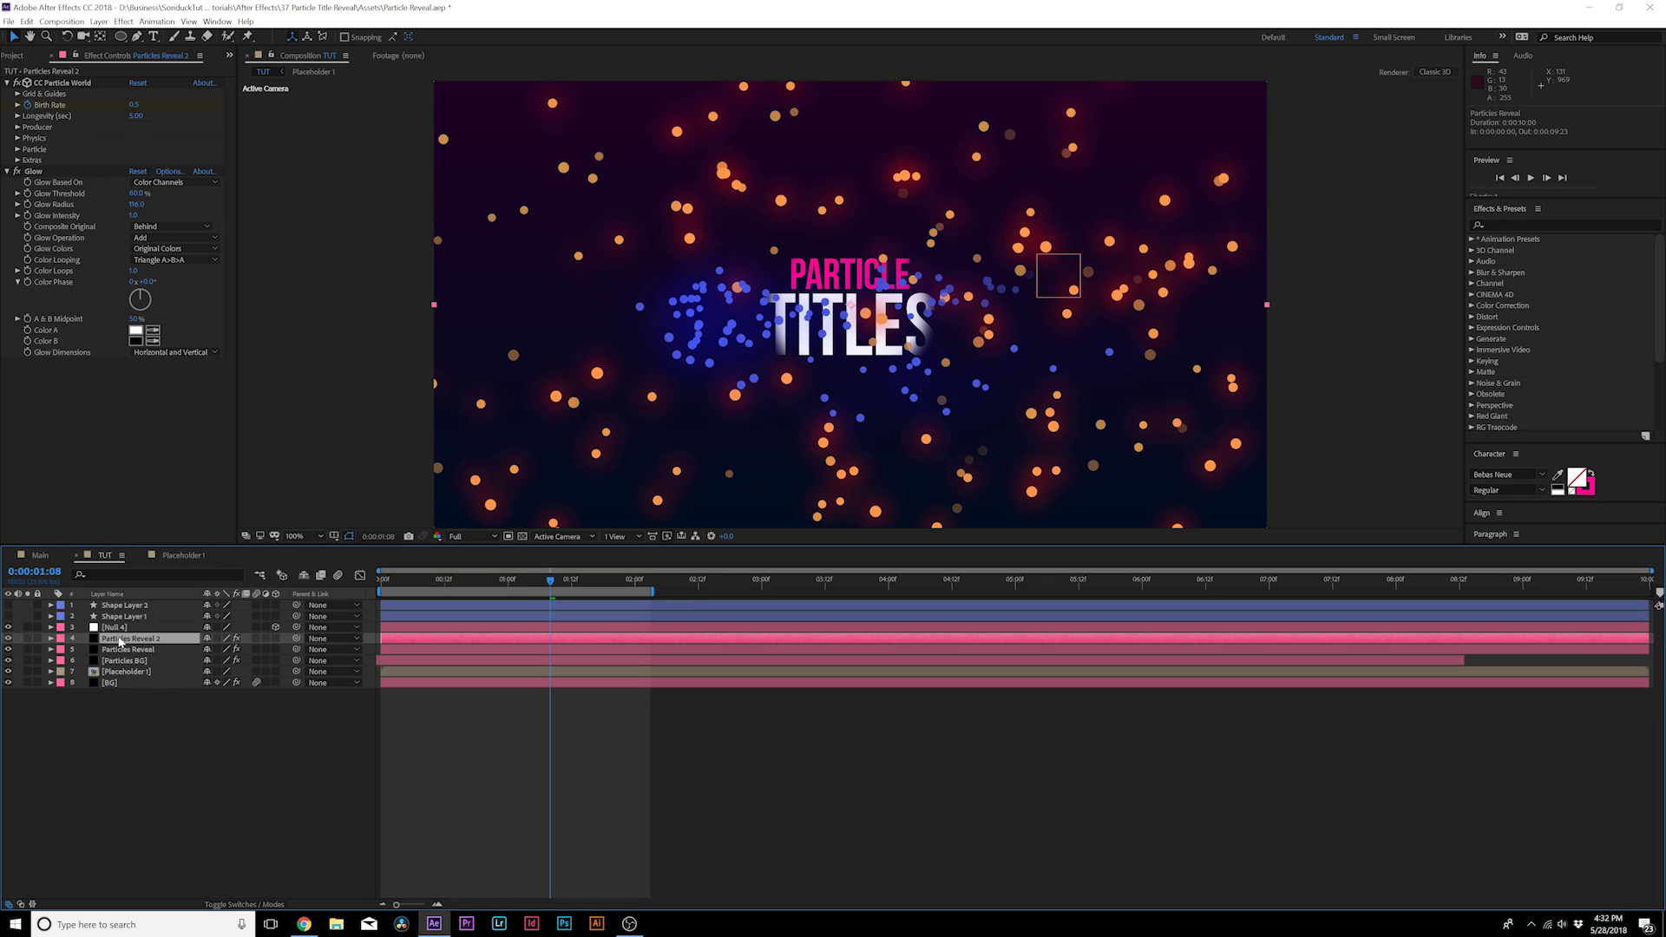
{"action": "key", "text": "ctrl+alt+shift+y"}
Draw a circular mask with the Ellipse tool on Null 5, around the middle of the title
{"action": "left_click", "coordinate": [122, 37]}
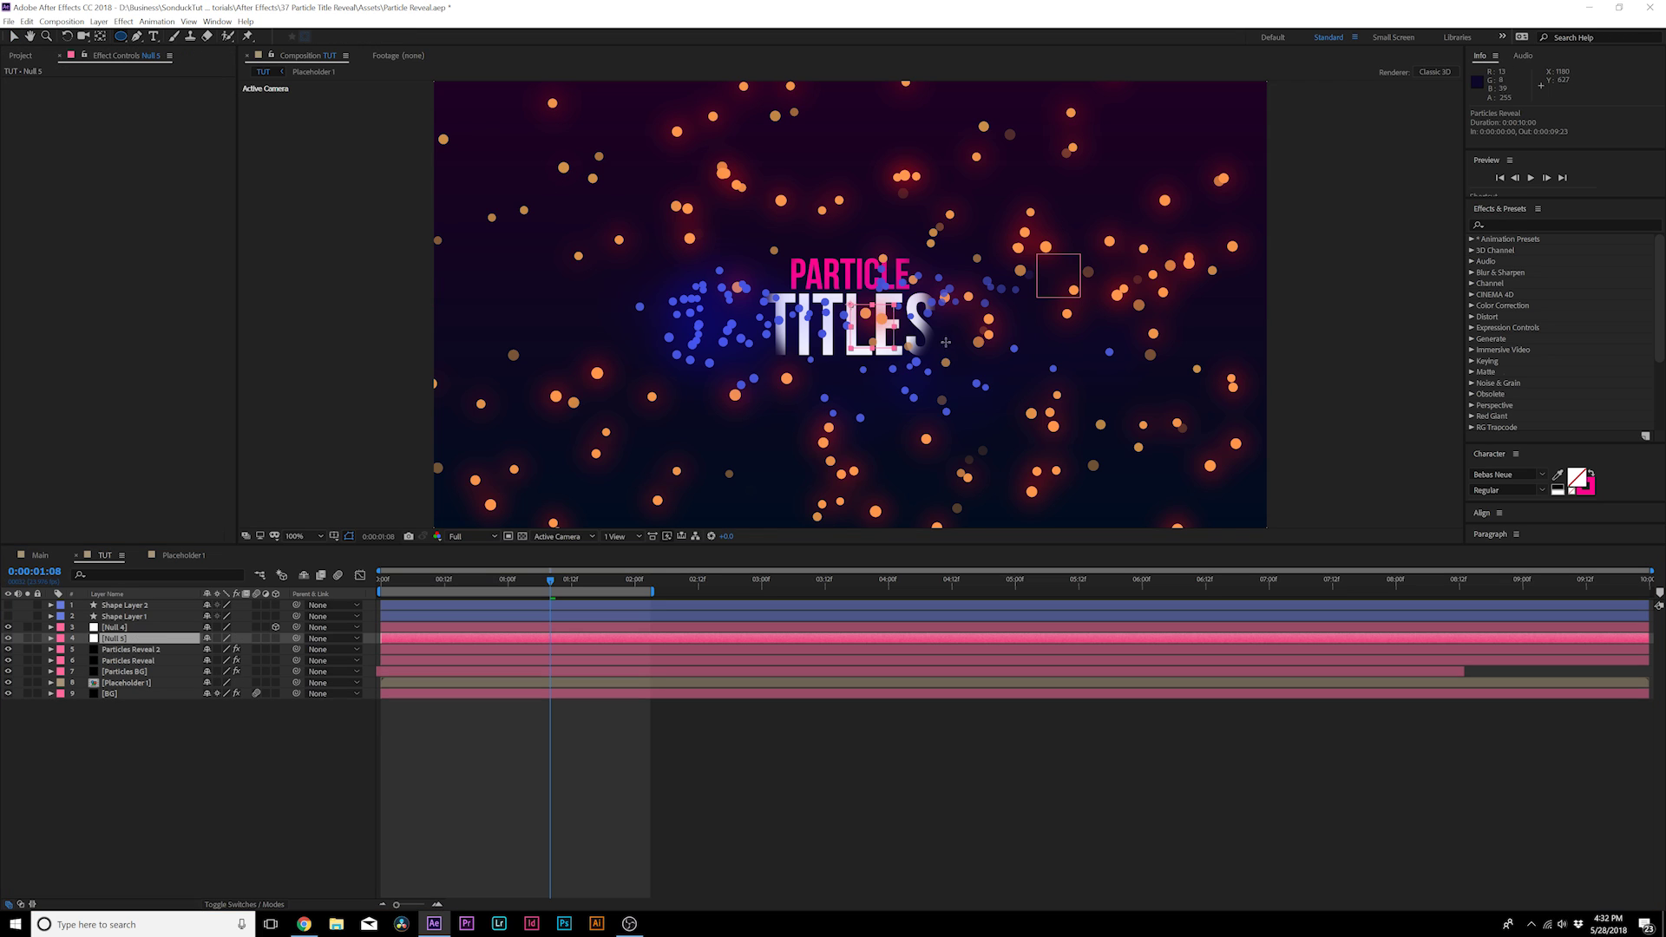
{"action": "scroll", "coordinate": [848, 307], "scroll_direction": "up", "scroll_amount": 2}
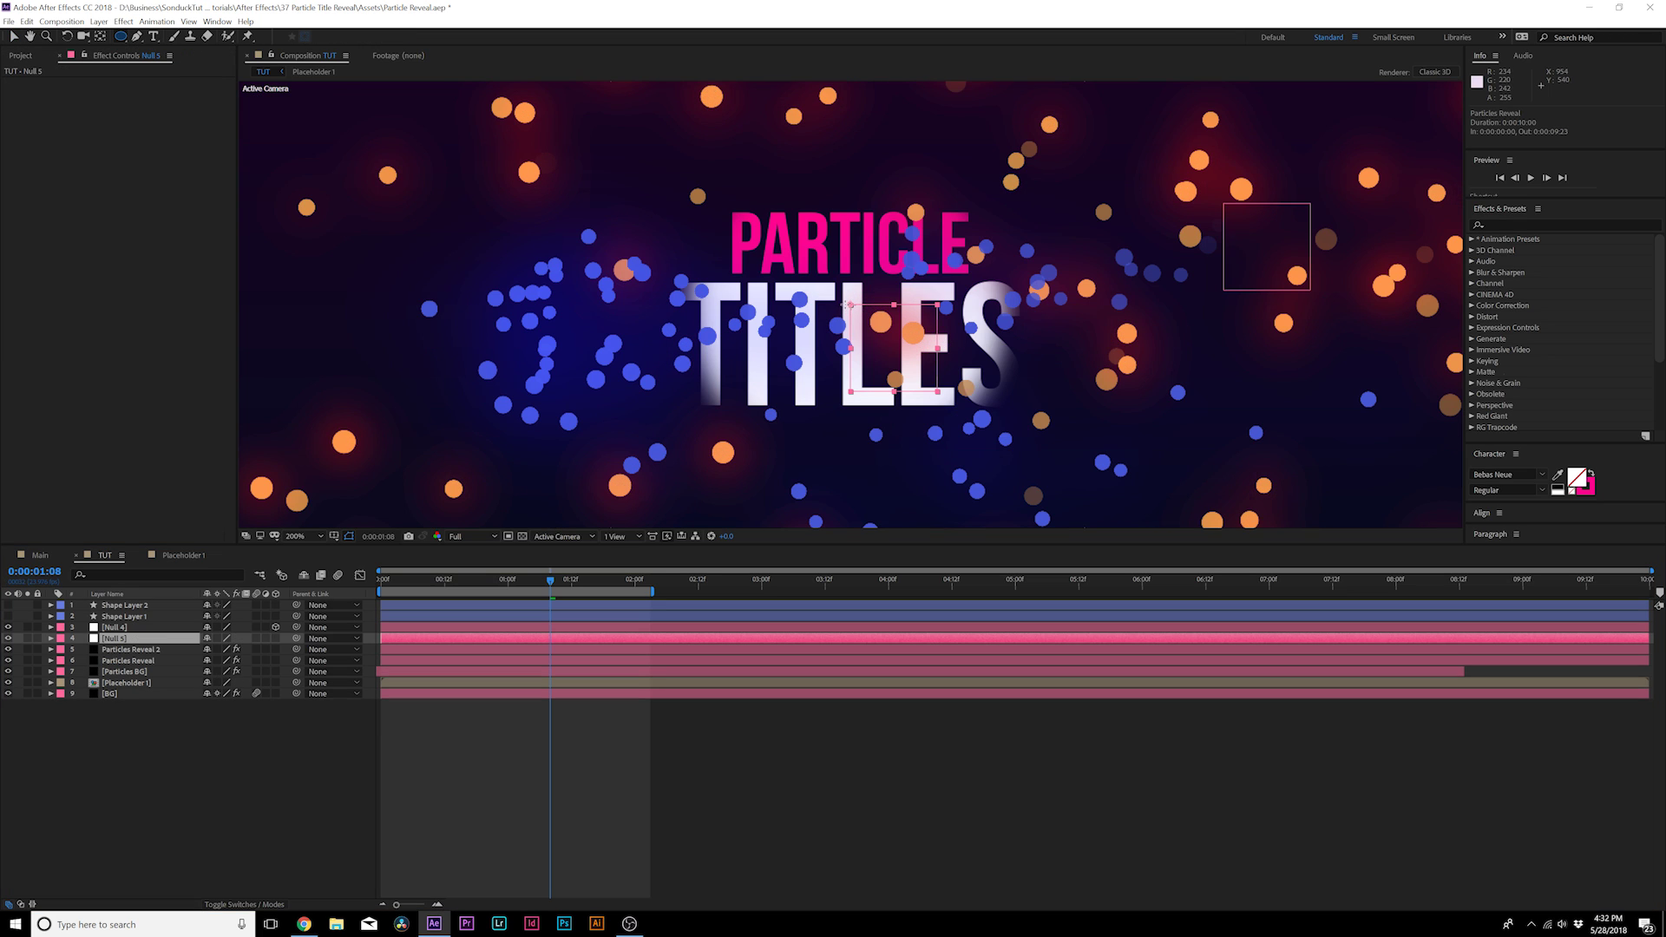
{"action": "left_click_drag", "start_coordinate": [842, 293], "coordinate": [952, 401]}
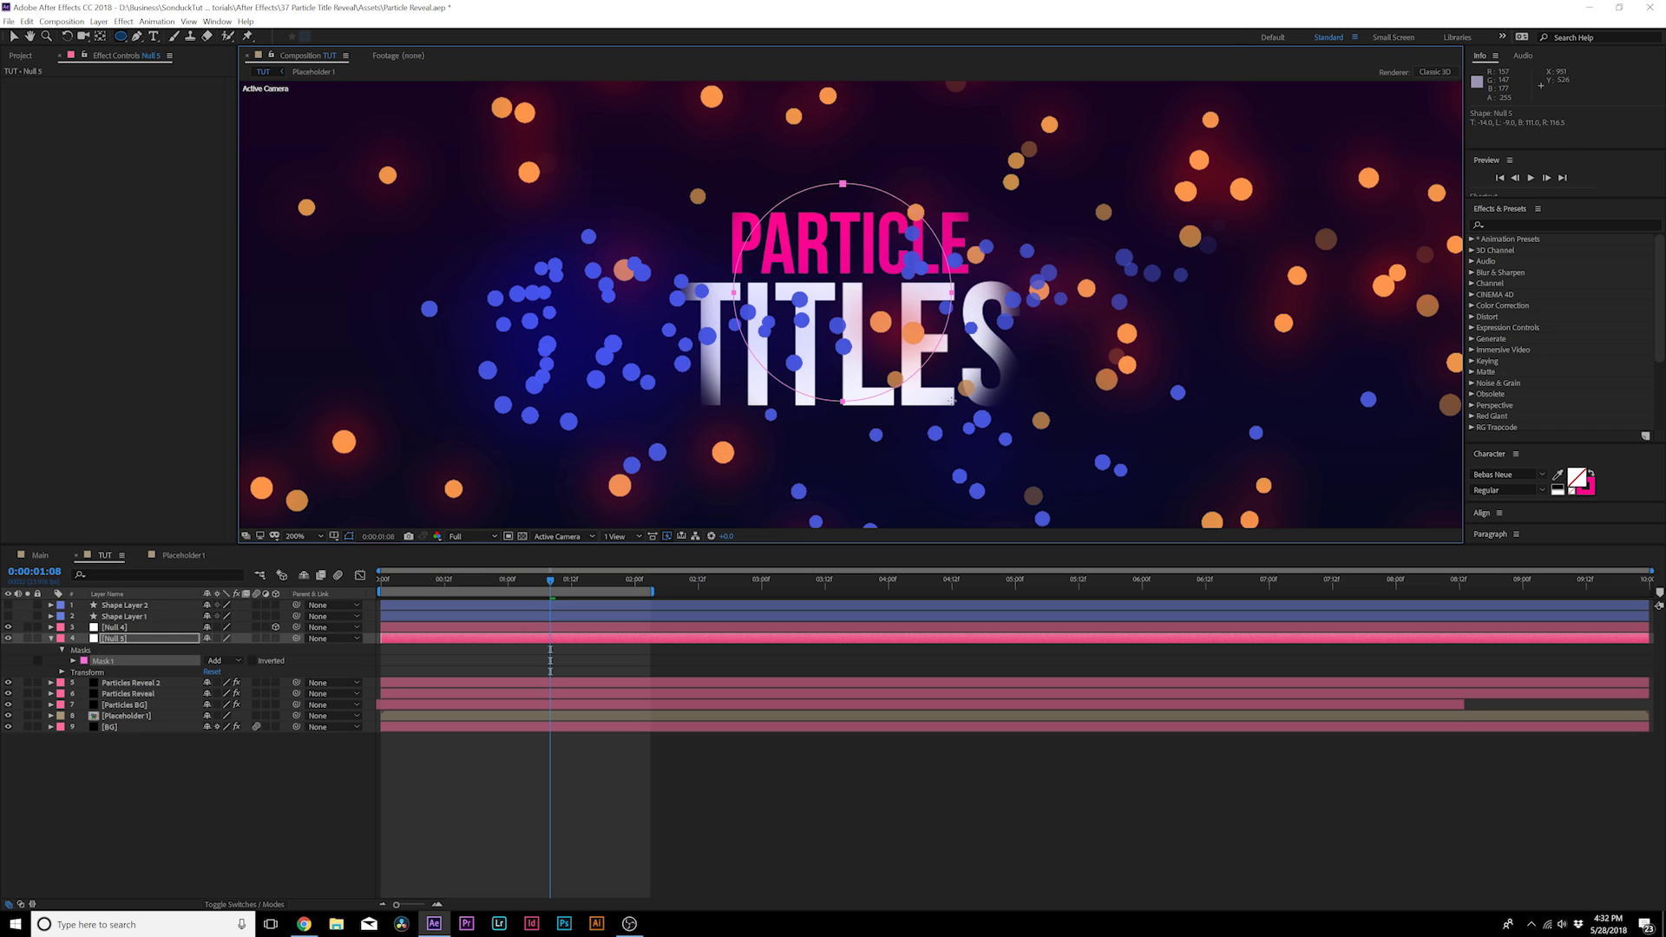
{"action": "key", "text": "comma"}
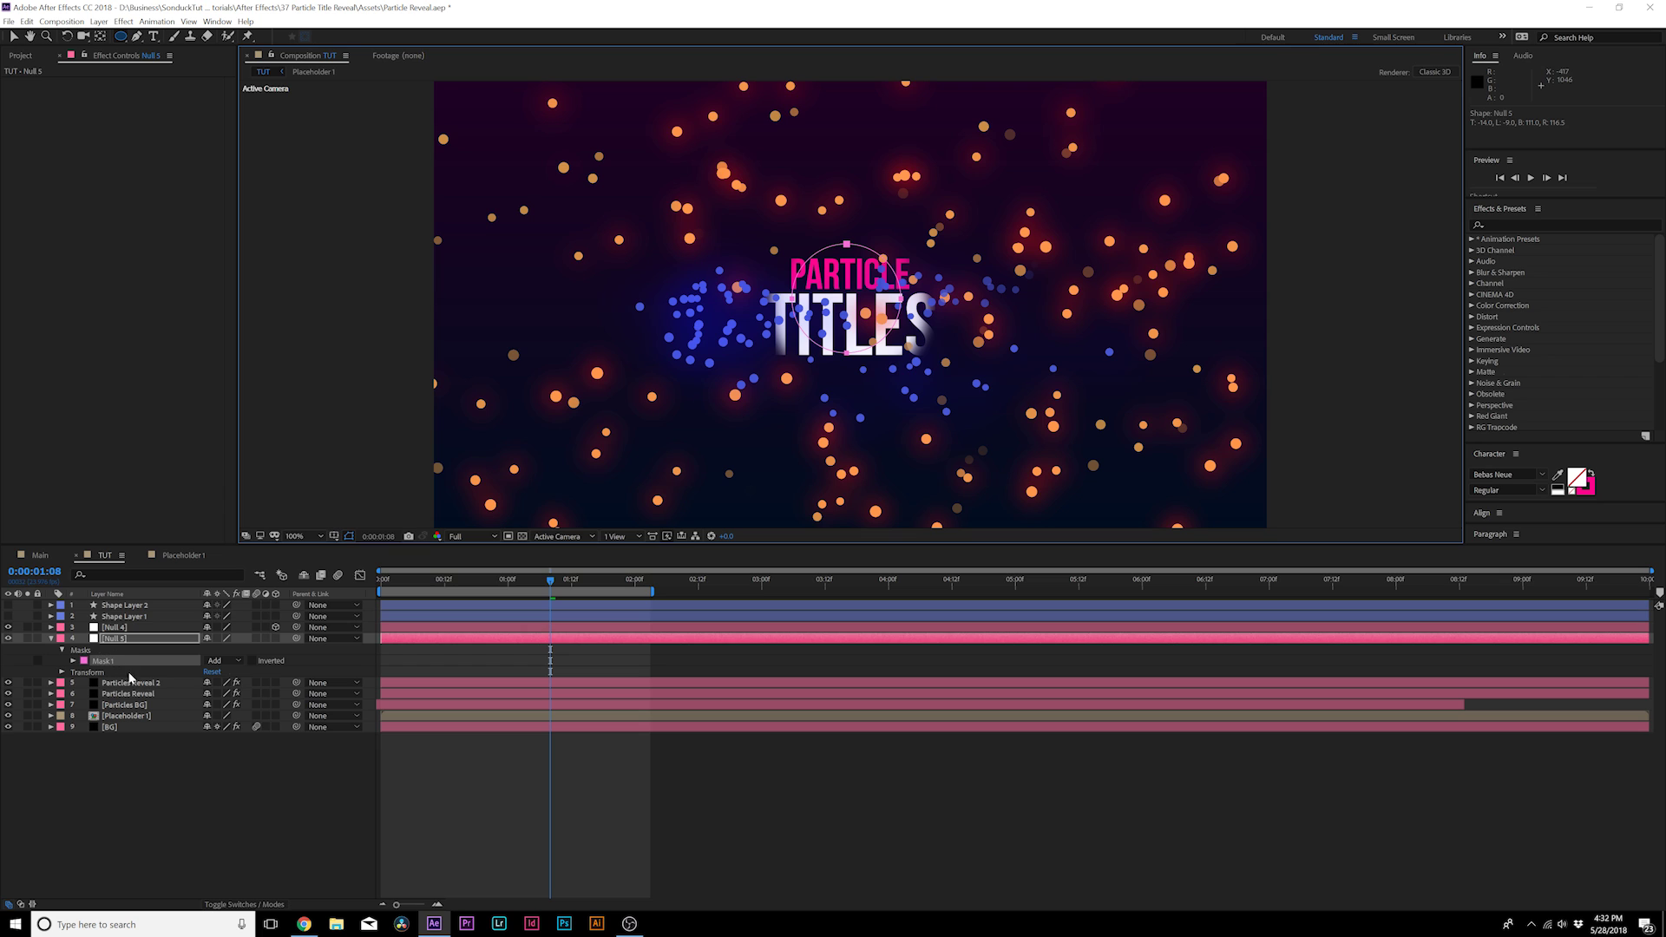
Change the layer name in Particles Reveal 2's producer Position X expression to "Null 5"
{"action": "left_click", "coordinate": [122, 684]}
{"action": "left_click", "coordinate": [51, 682]}
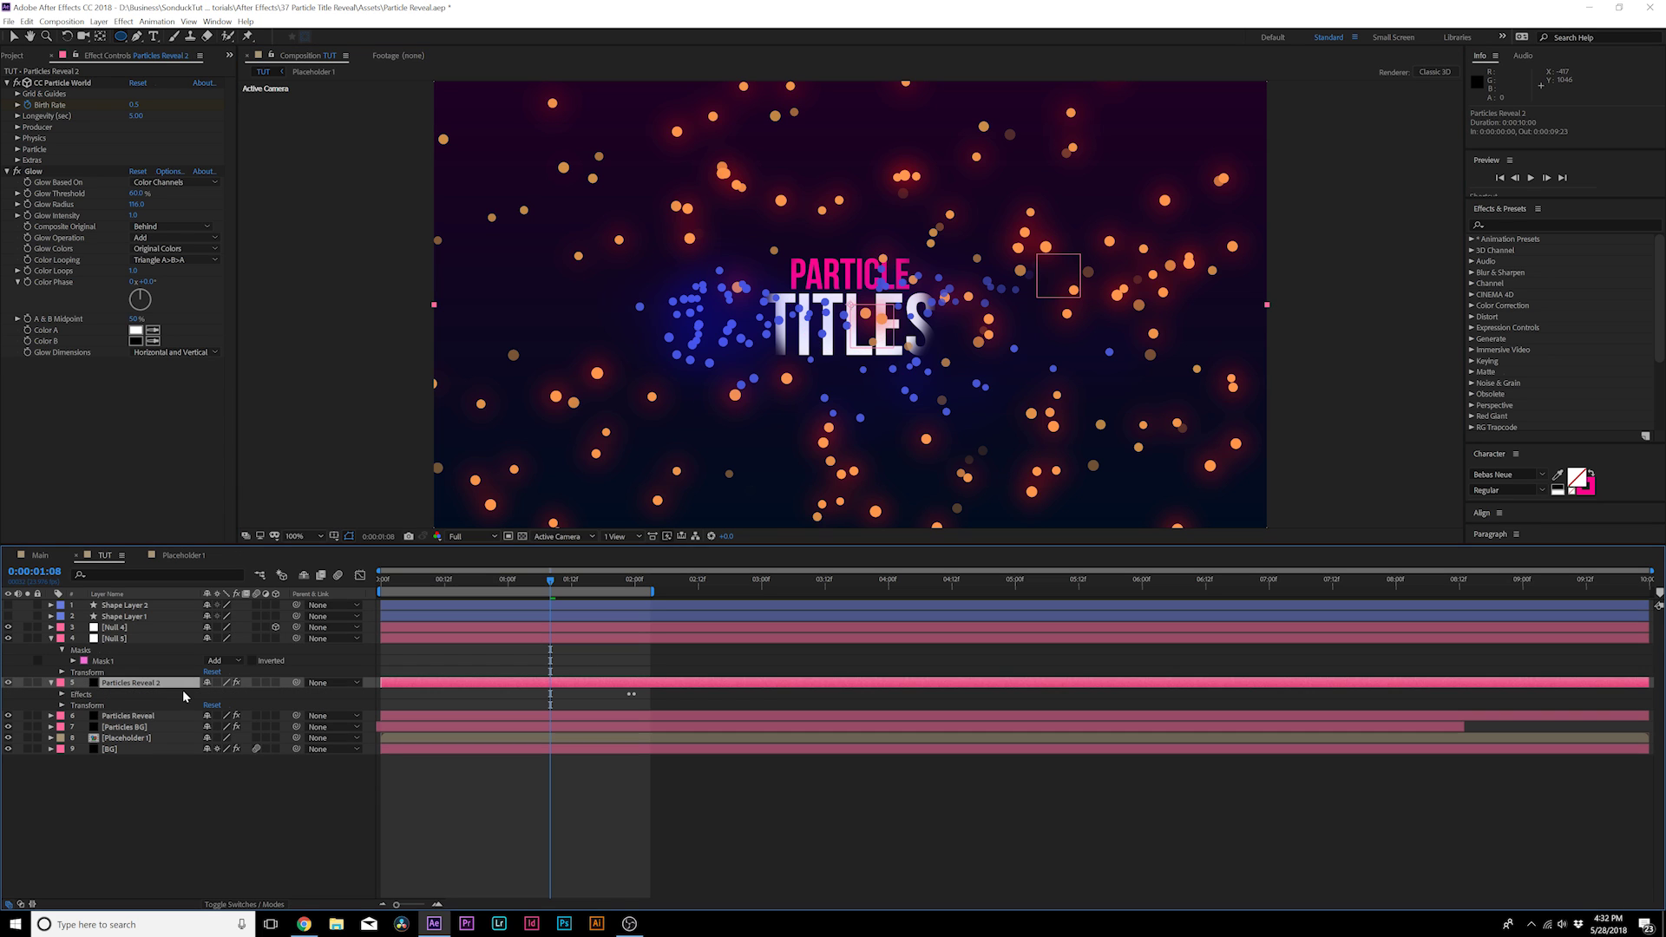
{"action": "key", "text": "u"}
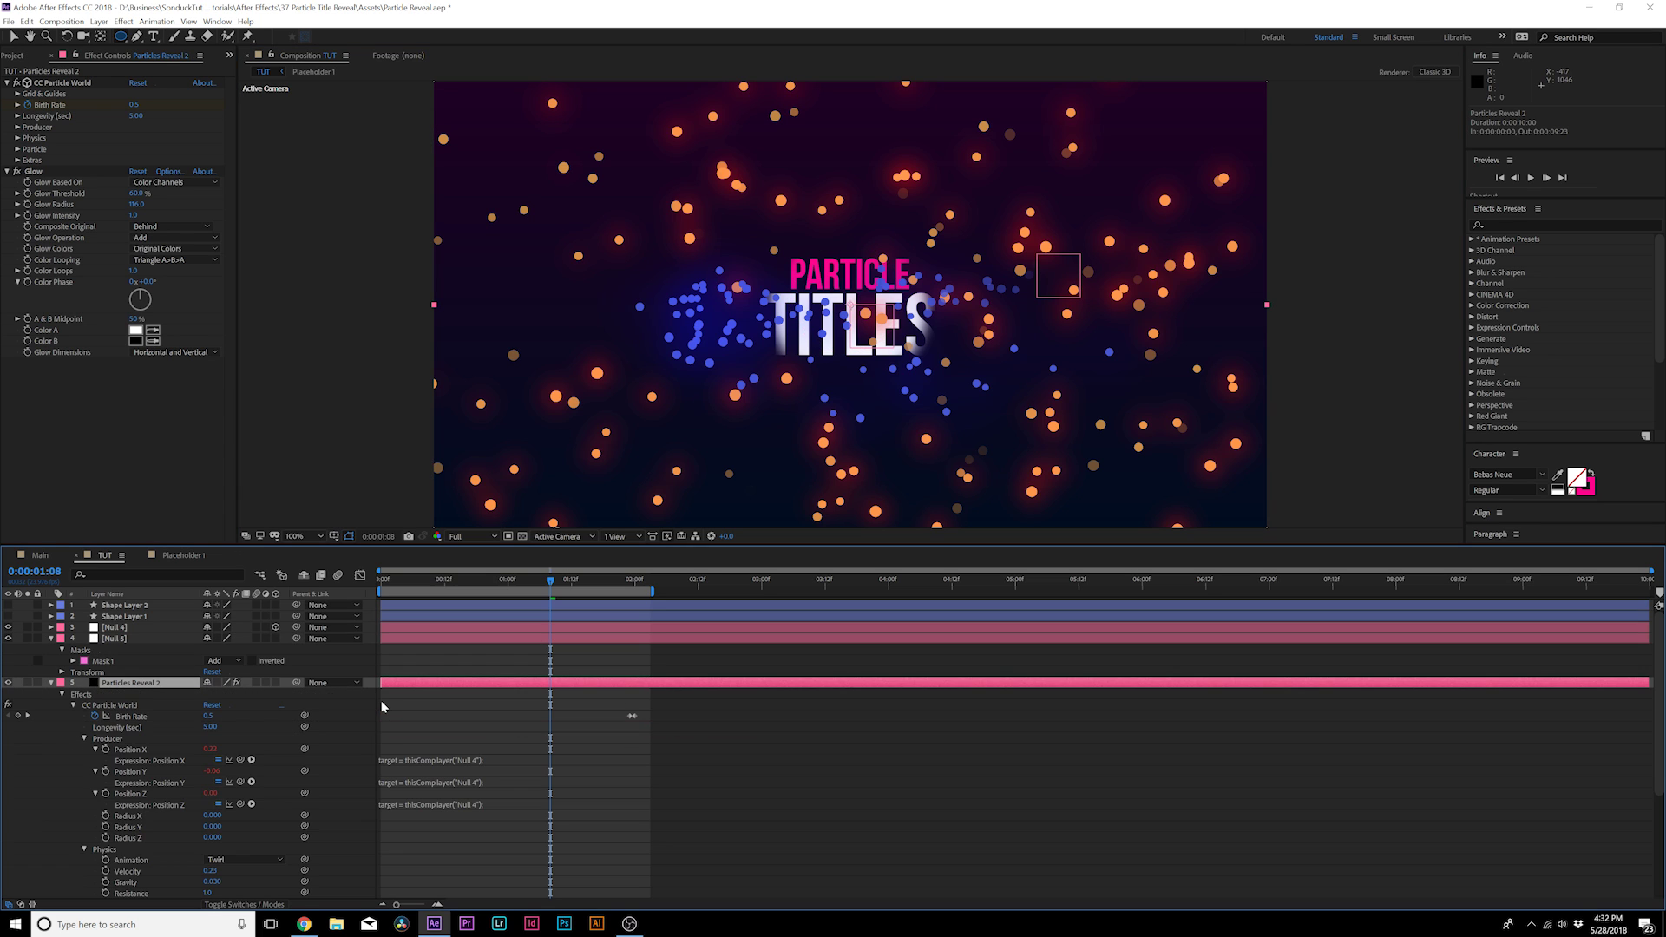
{"action": "left_click", "coordinate": [445, 760]}
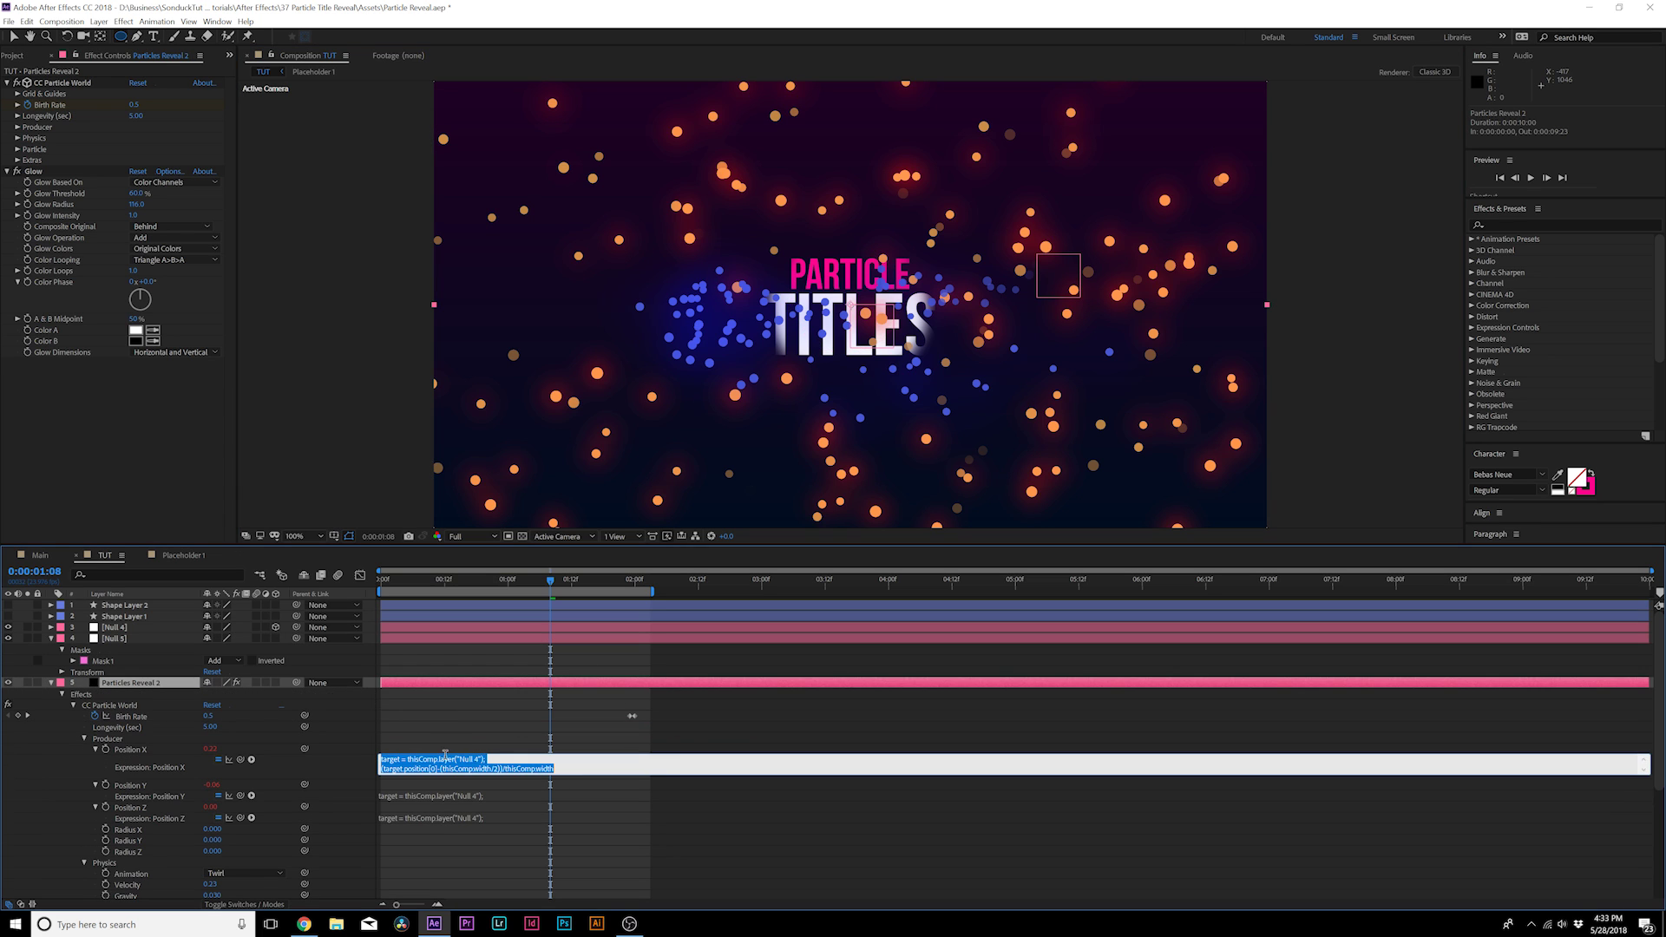
{"action": "left_click", "coordinate": [504, 756]}
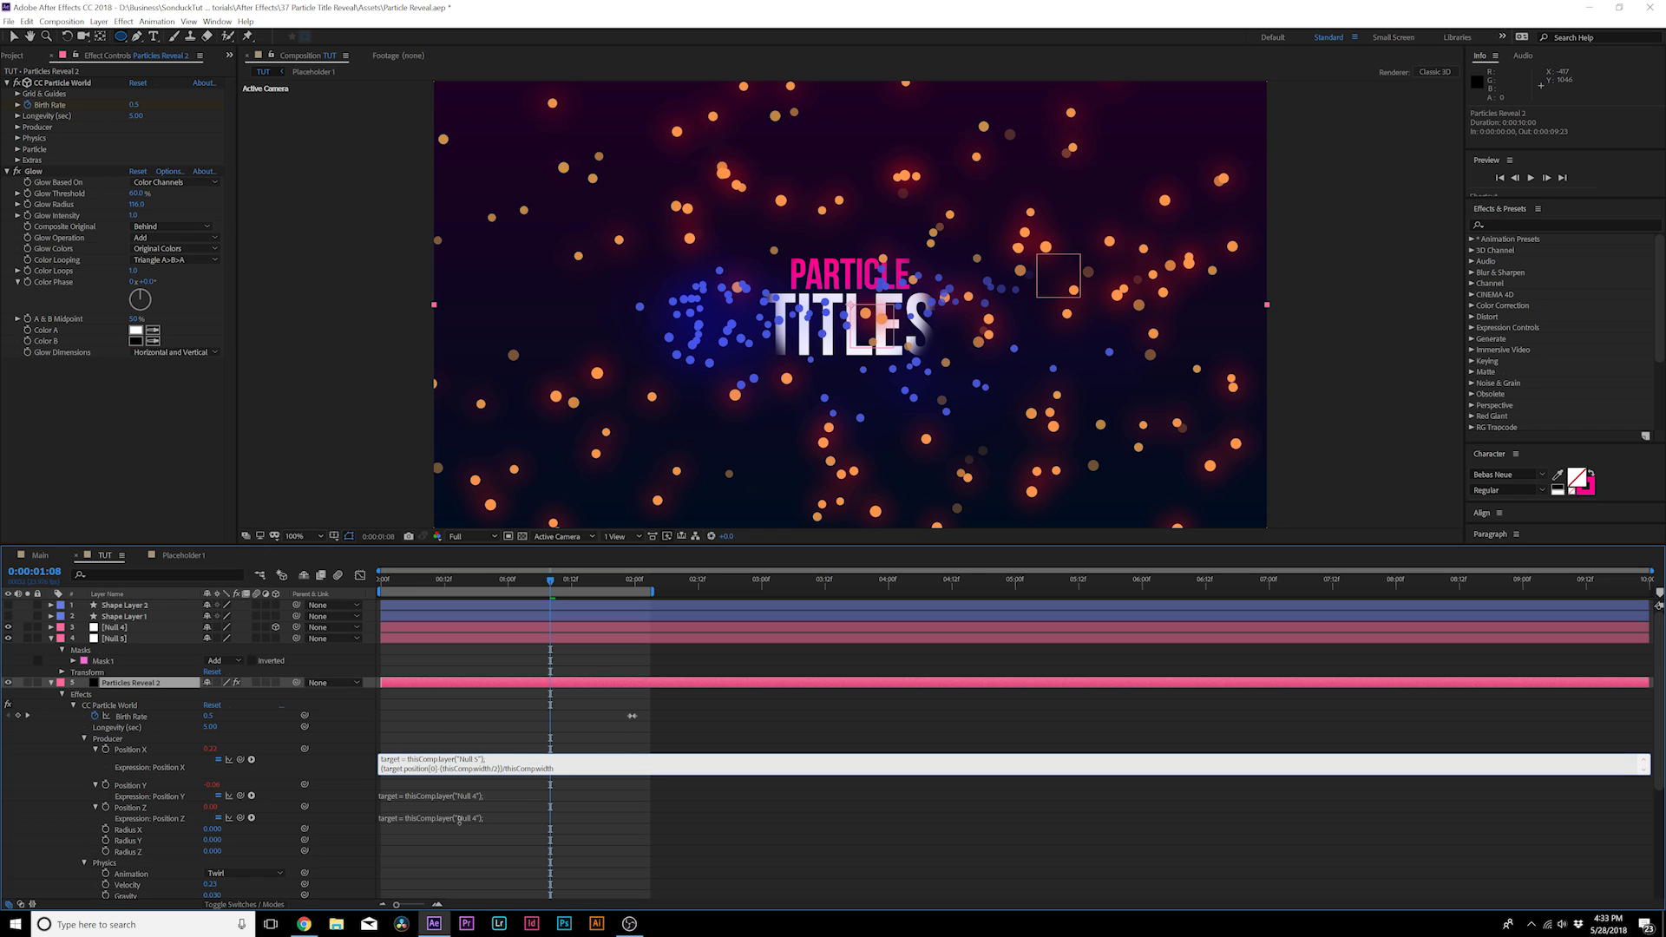
Point the Position Y and Position Z expressions of Particles Reveal 2 to "Null 5", make Null 5 a 3D layer, and preview
{"action": "left_click", "coordinate": [475, 794]}
{"action": "left_click", "coordinate": [511, 790]}
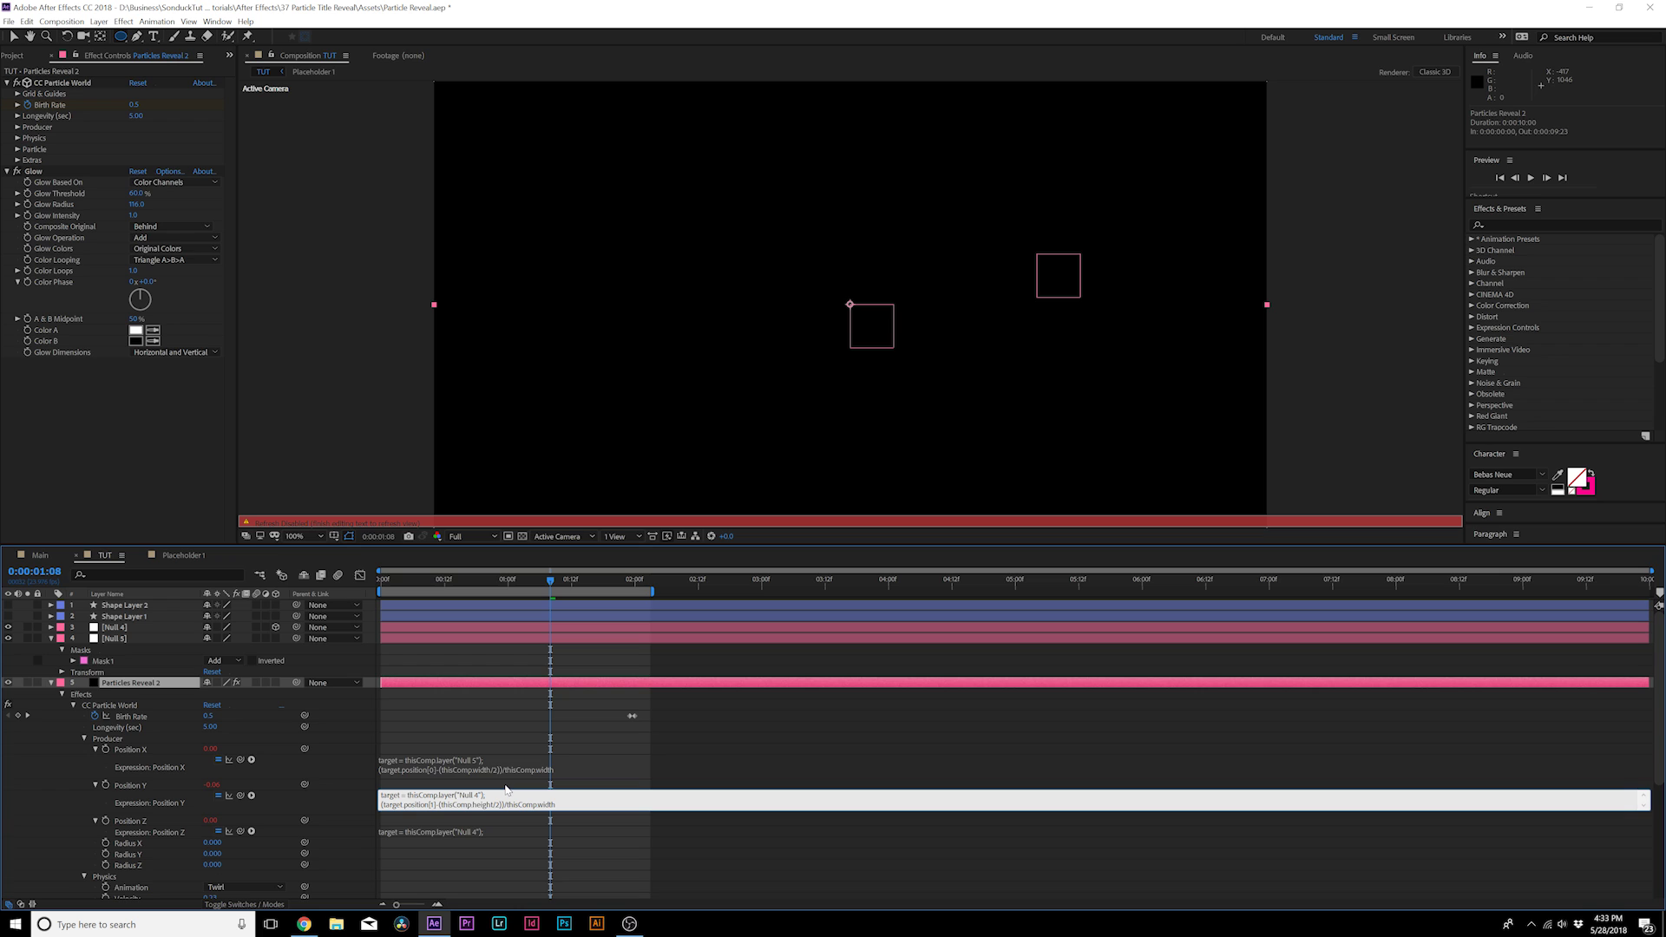
{"action": "left_click", "coordinate": [475, 834]}
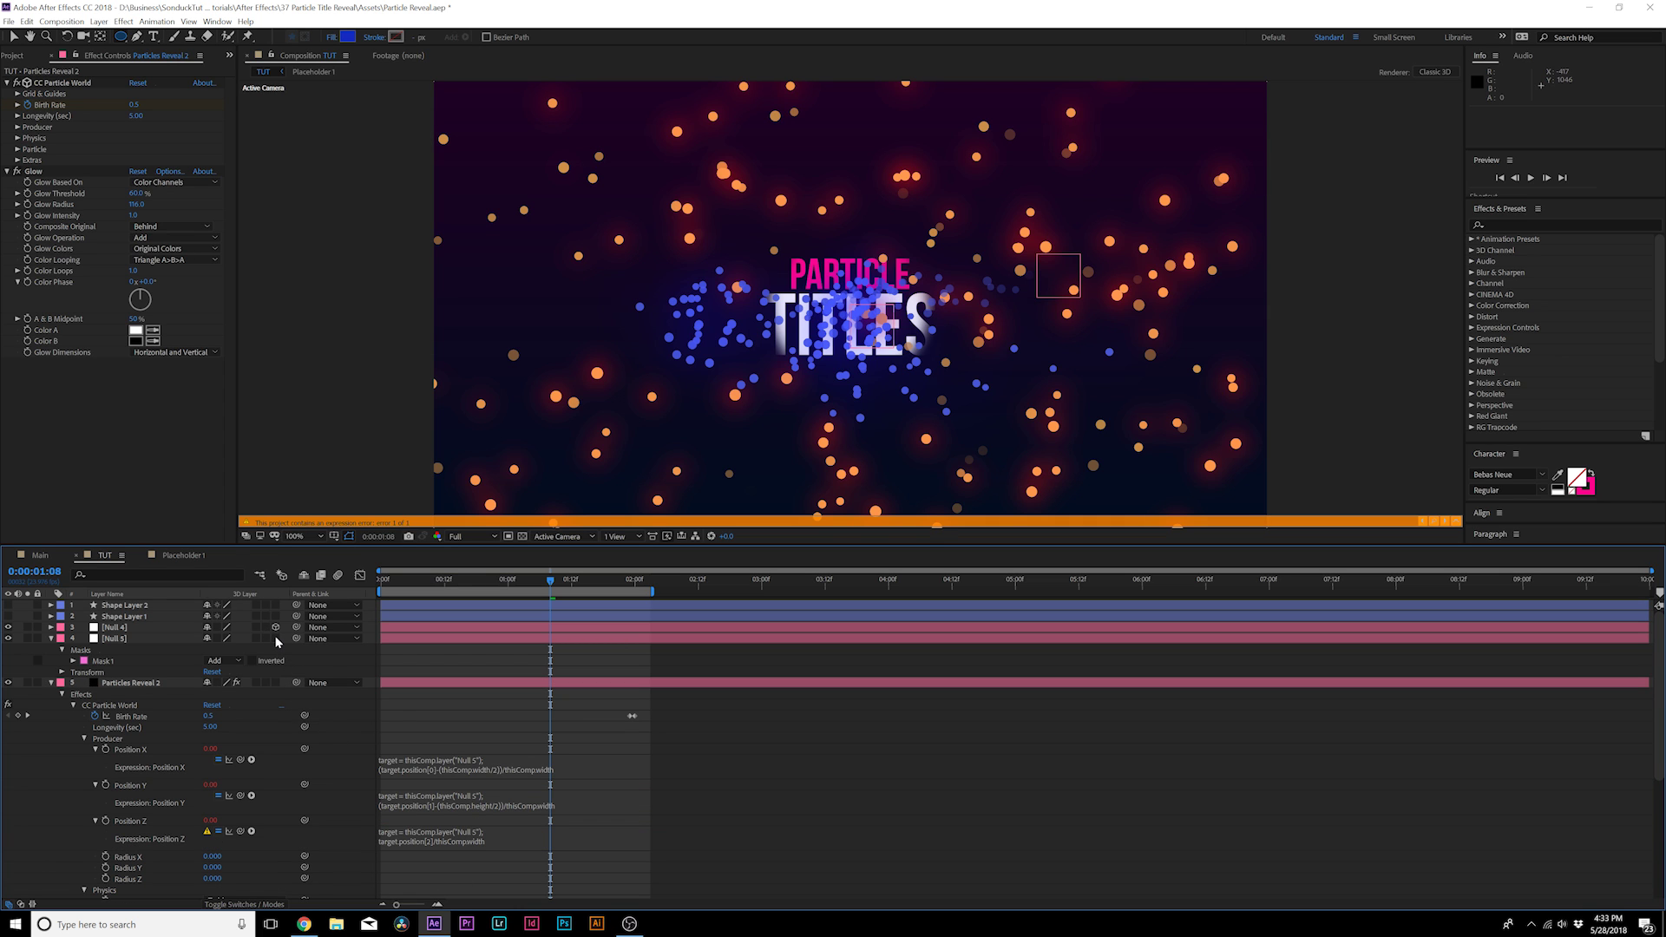
{"action": "left_click", "coordinate": [275, 638]}
{"action": "key", "text": "space"}
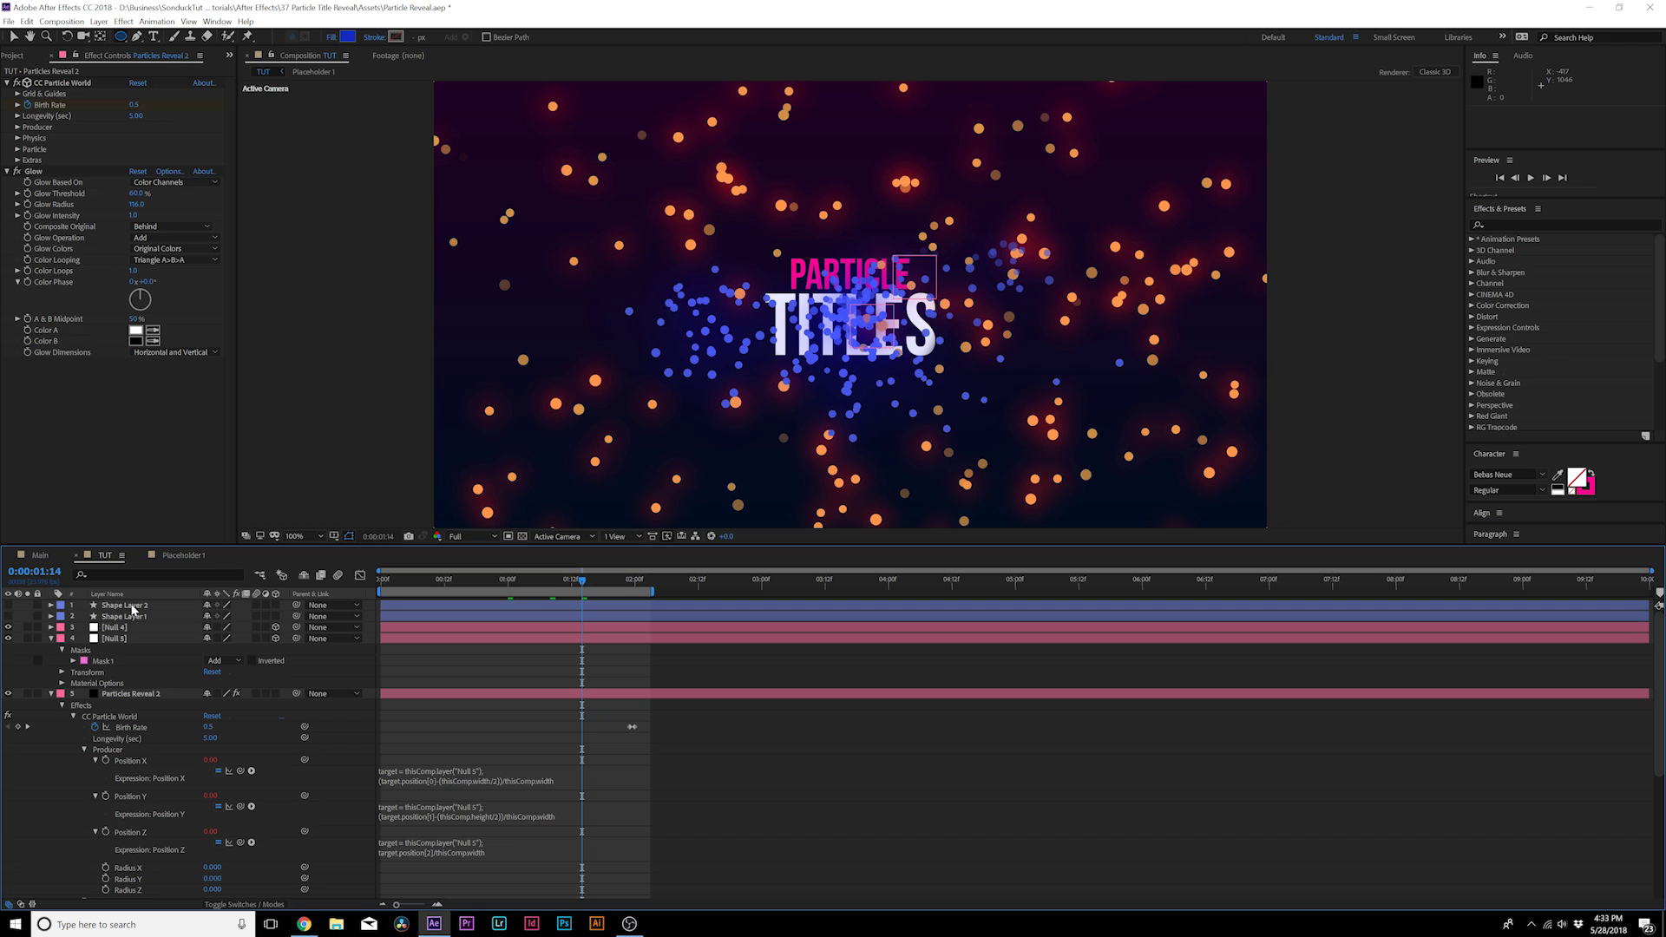
Duplicate Shape Layer 2 and change the copy's fill color to pink
{"action": "left_click", "coordinate": [135, 610]}
{"action": "key", "text": "ctrl+d"}
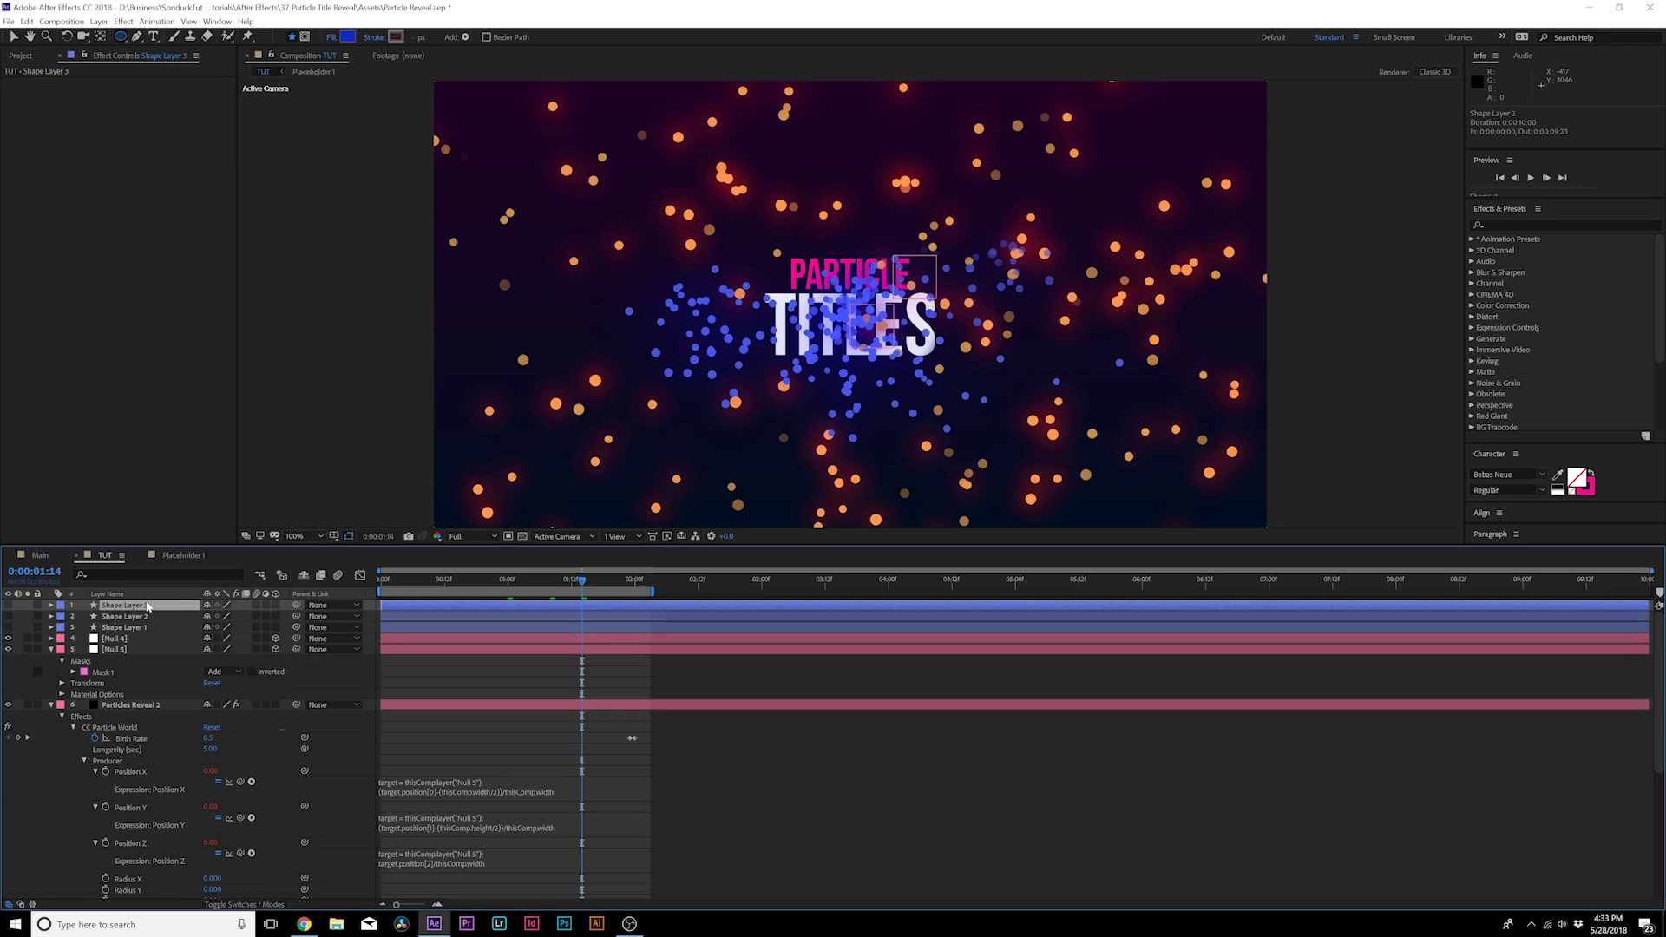
{"action": "left_click", "coordinate": [348, 38]}
{"action": "left_click_drag", "start_coordinate": [370, 224], "coordinate": [371, 209]}
{"action": "left_click", "coordinate": [344, 202]}
{"action": "left_click", "coordinate": [476, 198]}
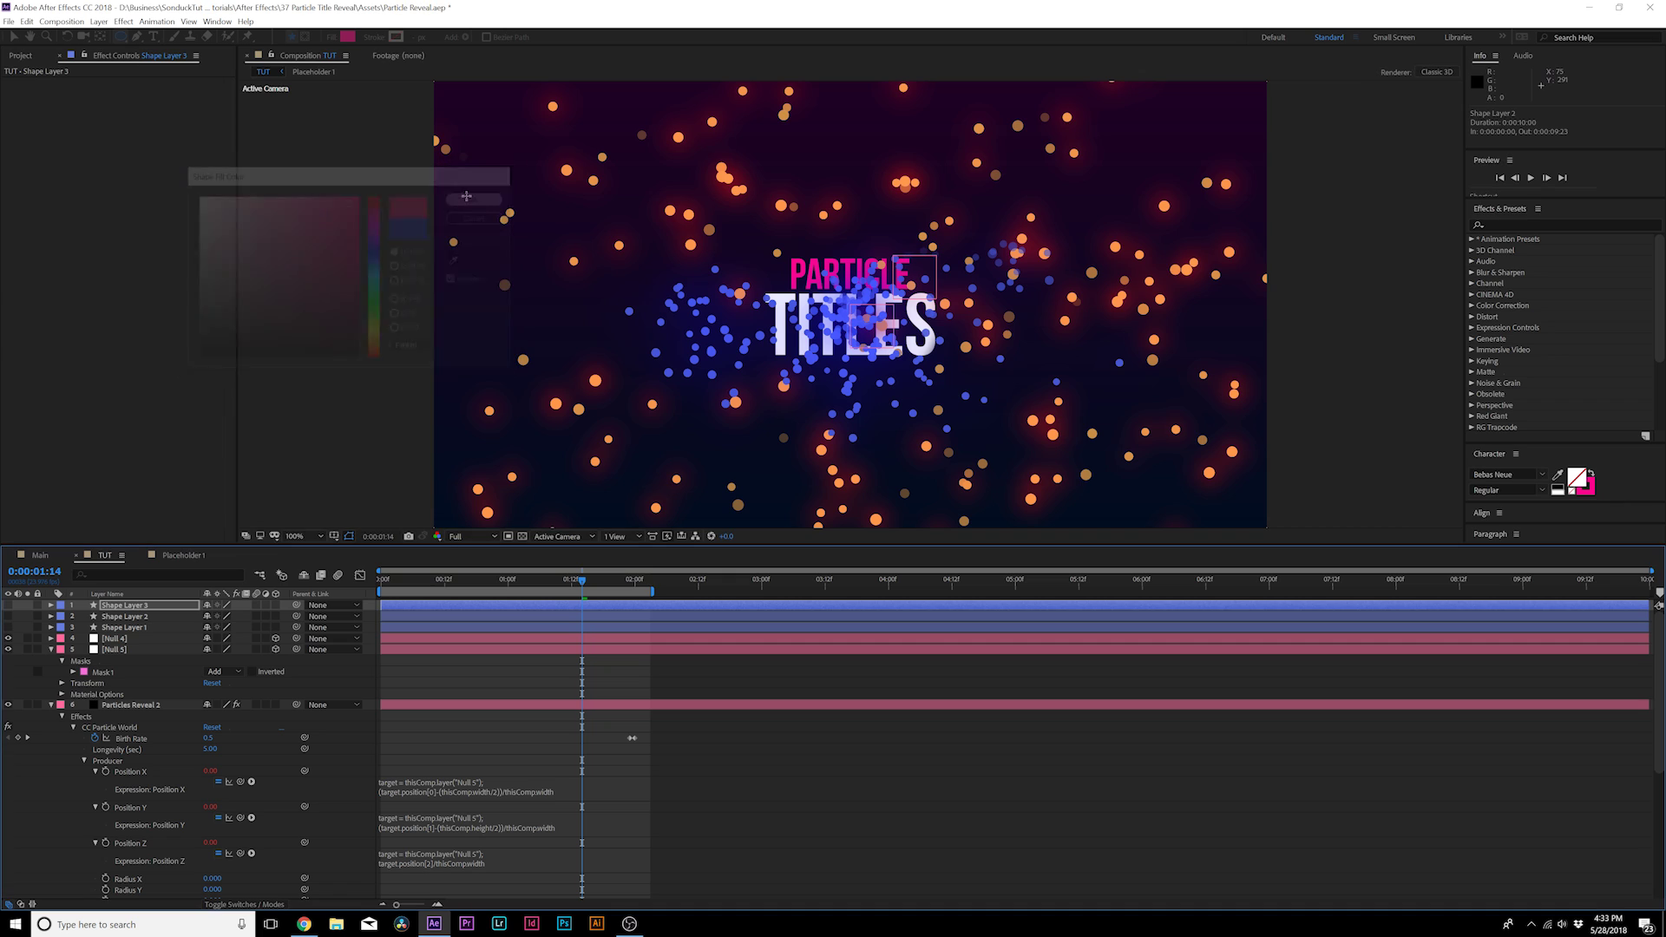
Set the Texture Layer of Particles Reveal 2 to the pink Shape Layer 3
{"action": "left_click", "coordinate": [129, 705]}
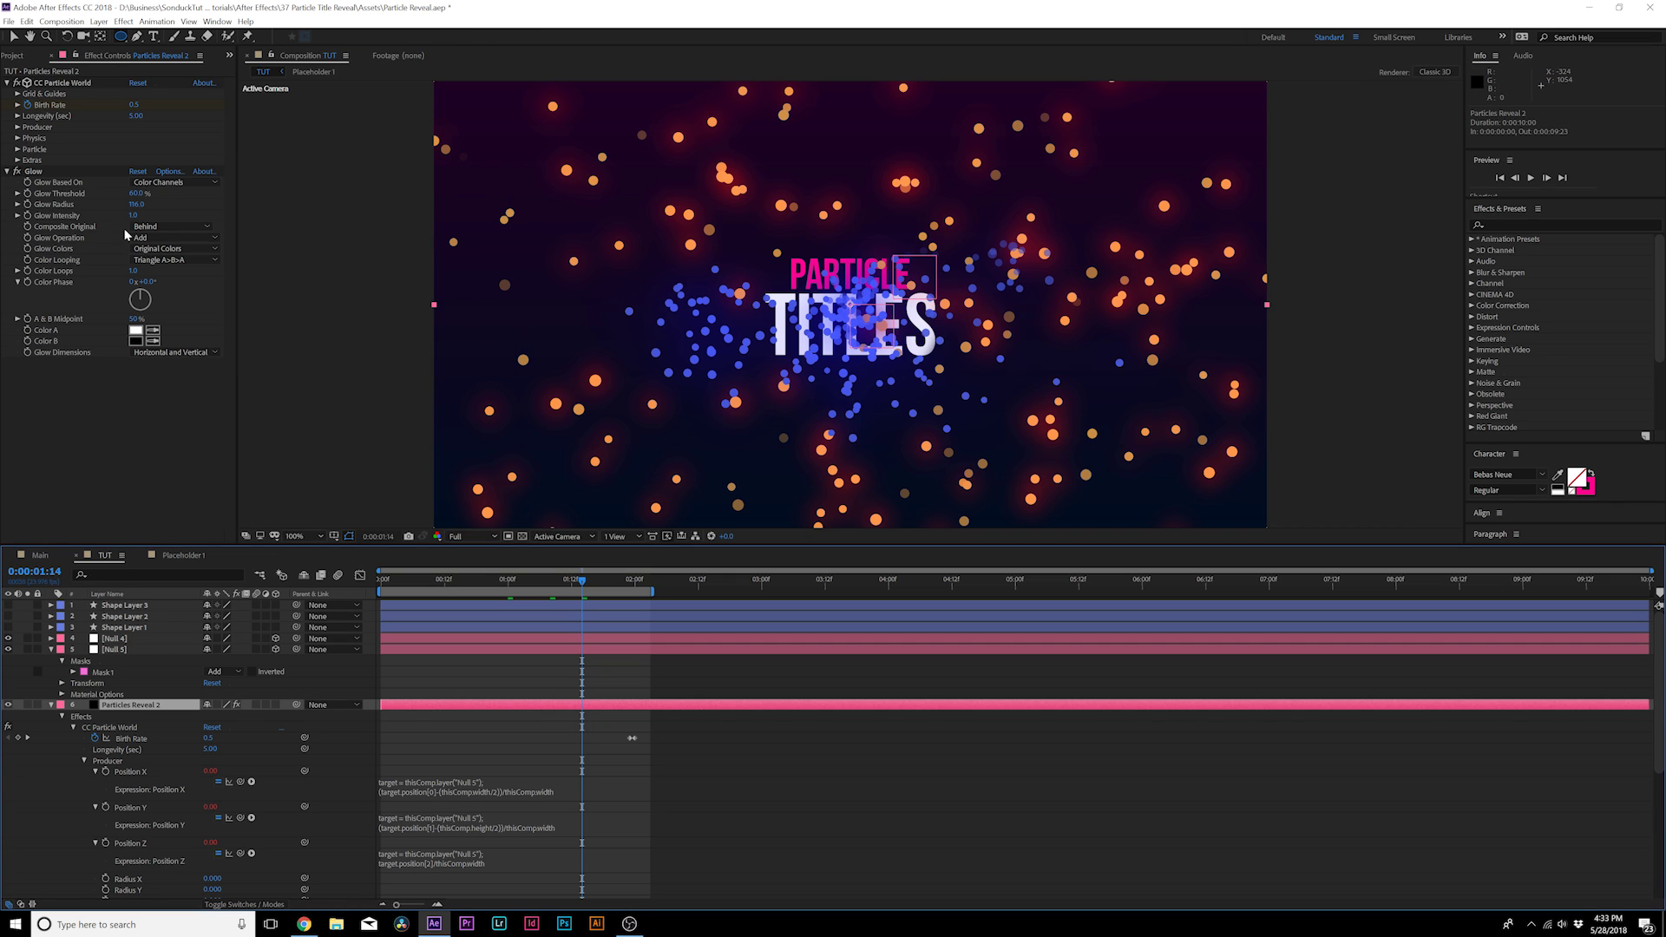
{"action": "left_click", "coordinate": [17, 149]}
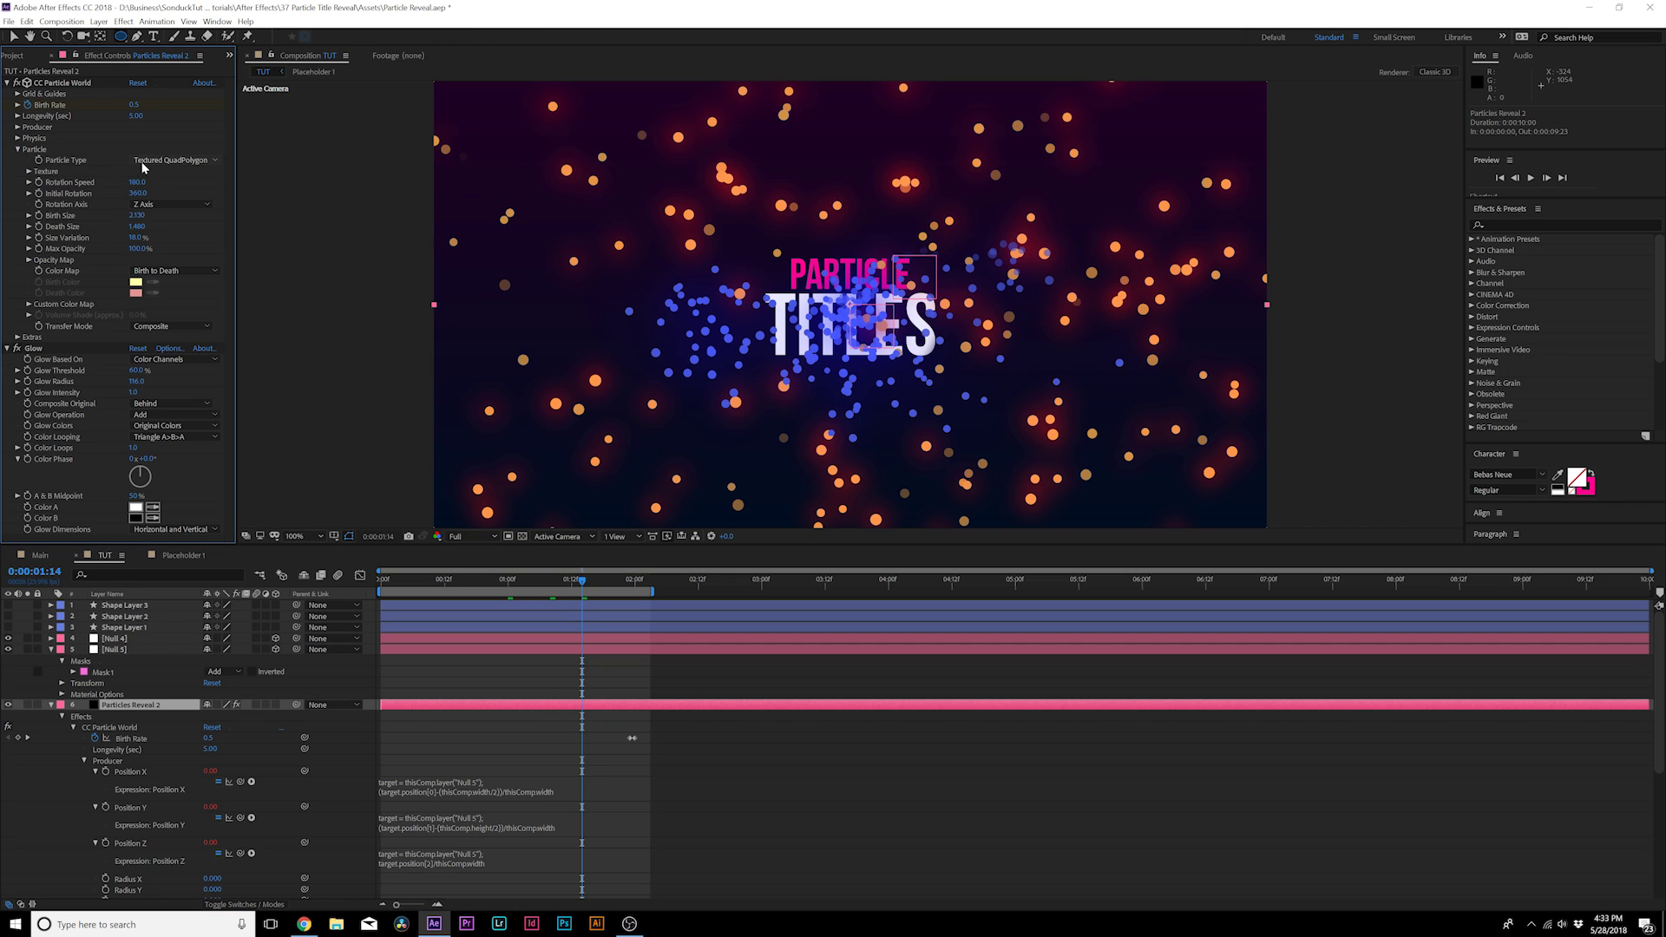
{"action": "left_click", "coordinate": [31, 171]}
{"action": "left_click", "coordinate": [174, 183]}
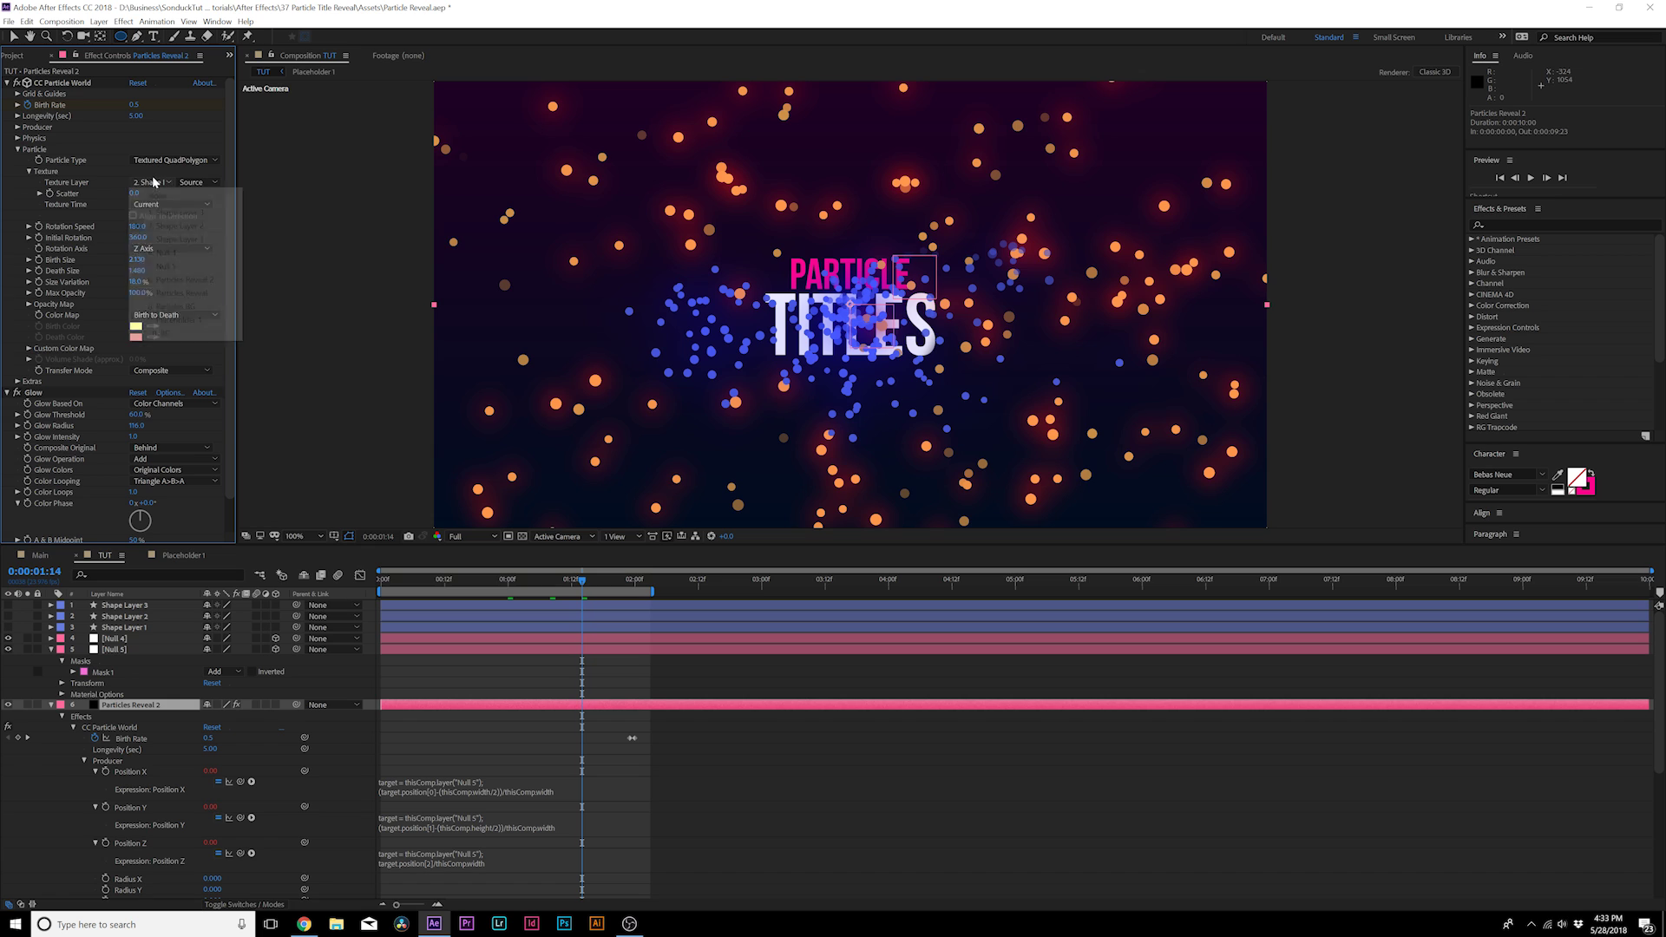
{"action": "left_click", "coordinate": [174, 212]}
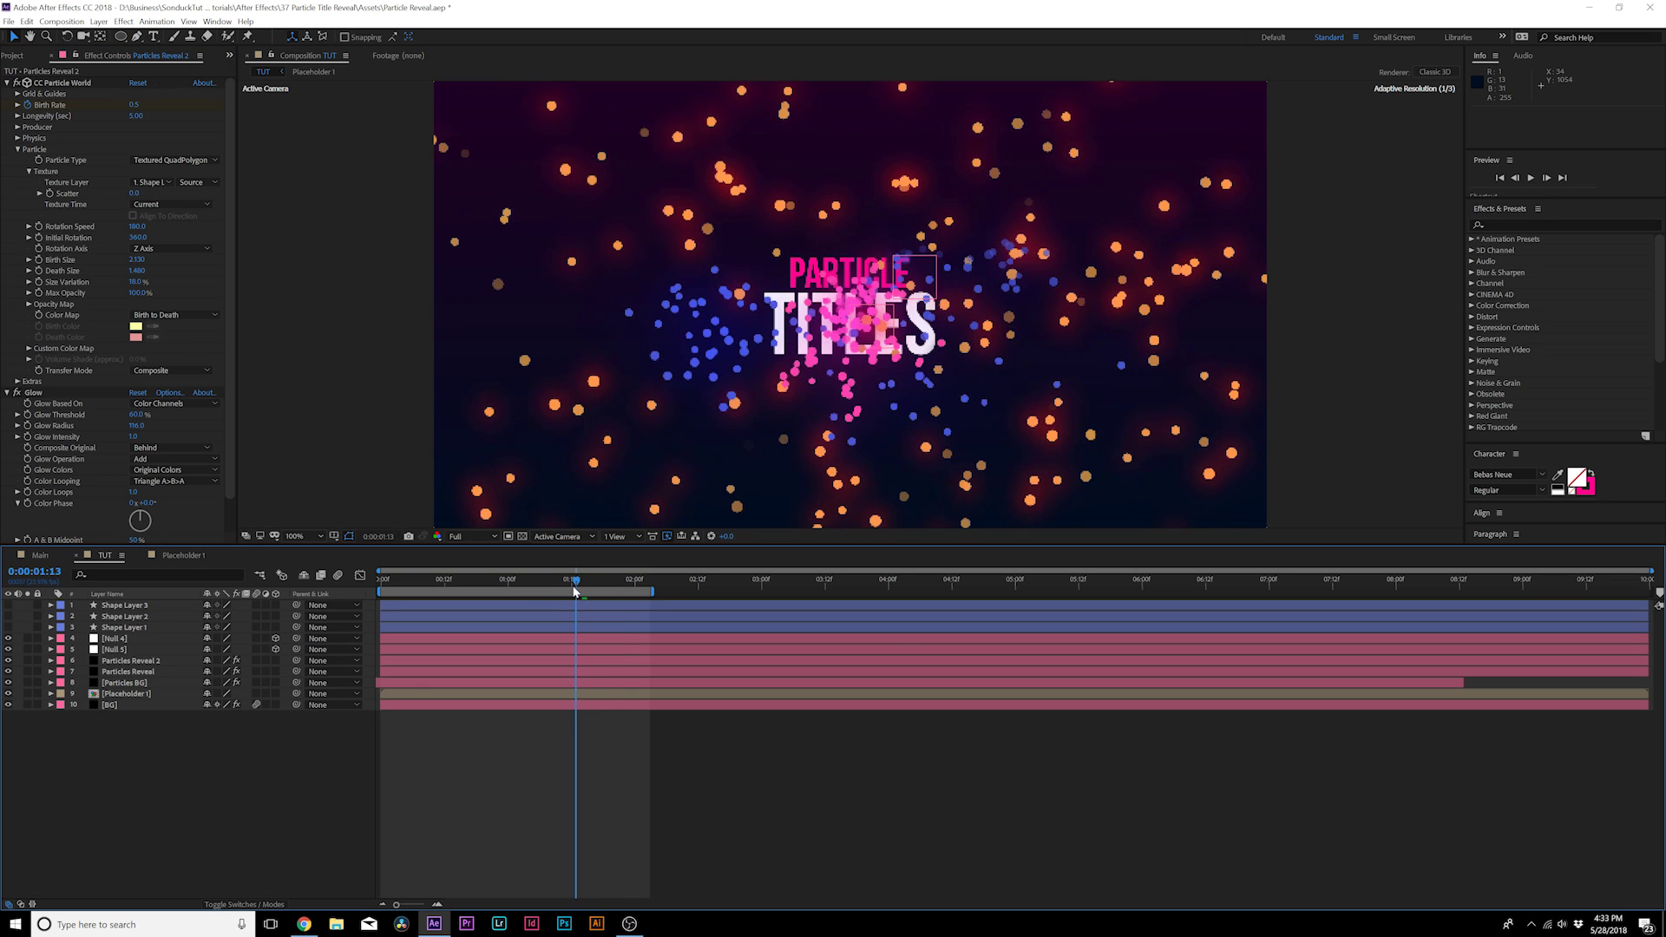
Reduce the particle birth and death sizes of Particles Reveal 2 and set its Size Variation to 100%
{"action": "left_click", "coordinate": [50, 660]}
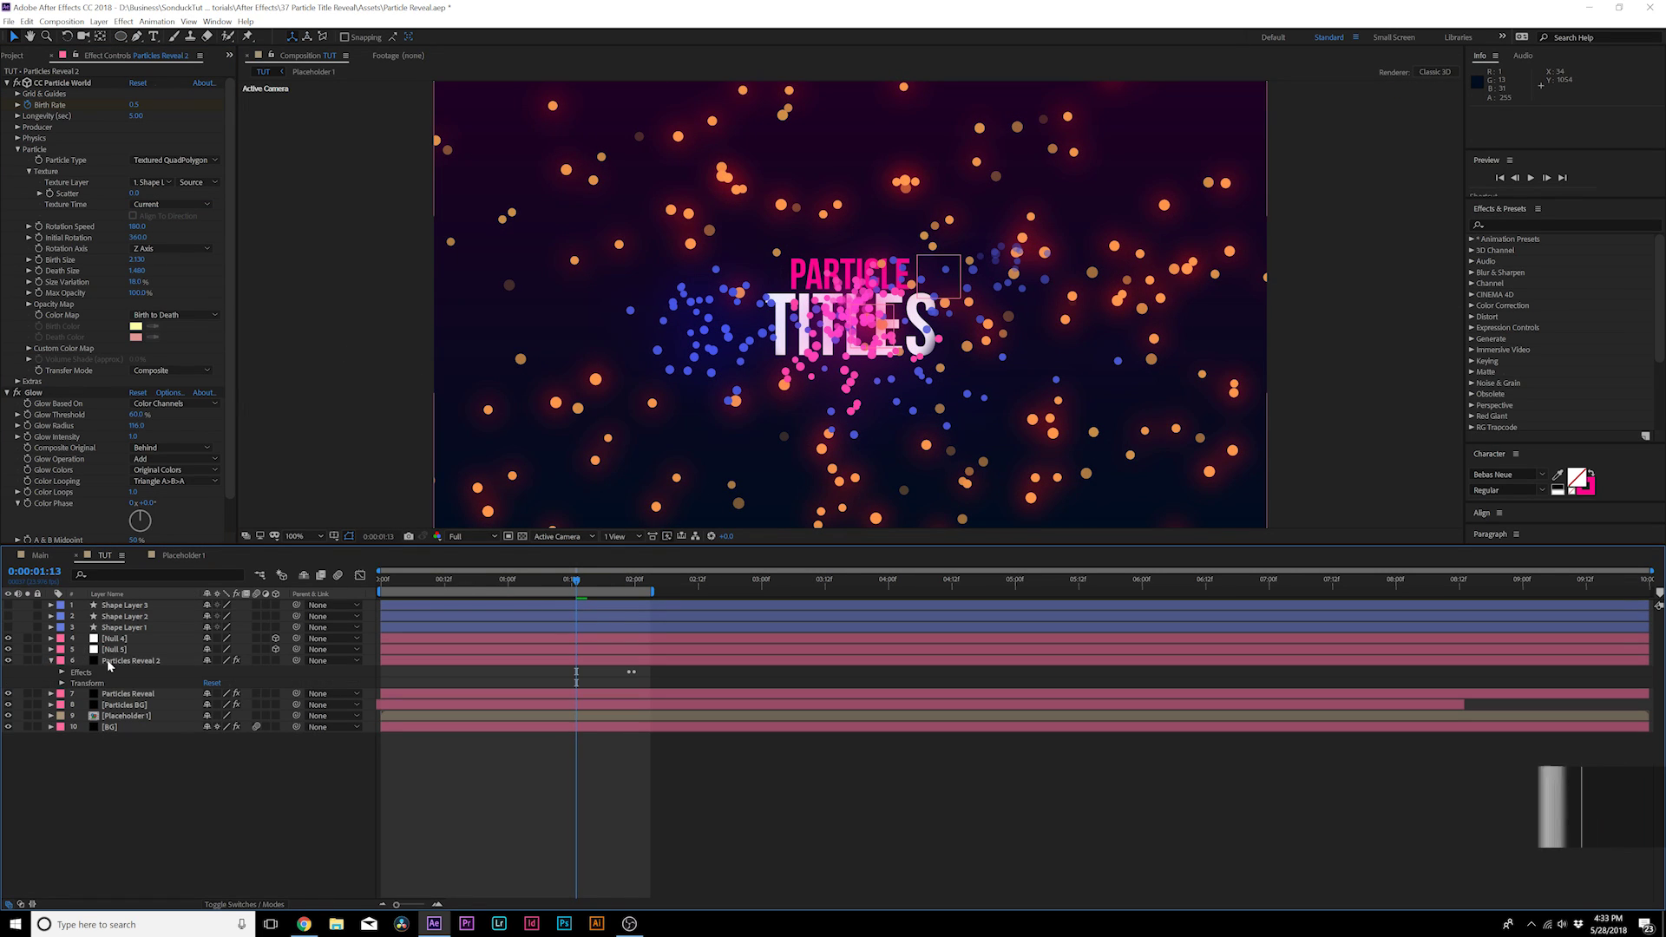
{"action": "left_click", "coordinate": [130, 660]}
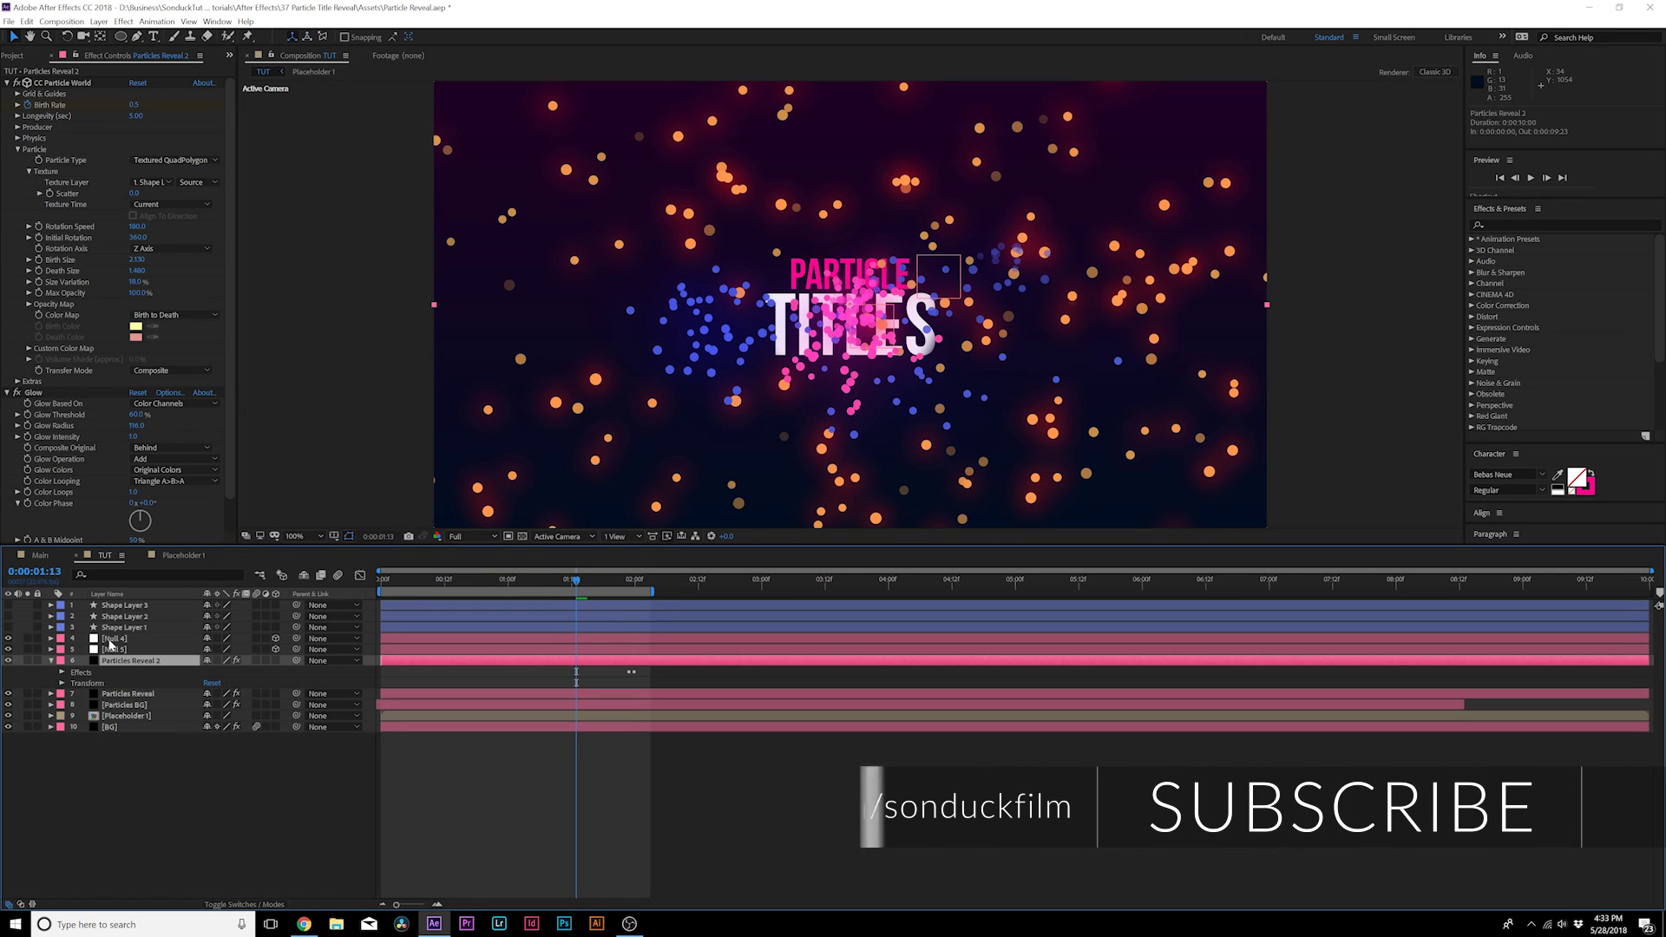
{"action": "left_click", "coordinate": [135, 260]}
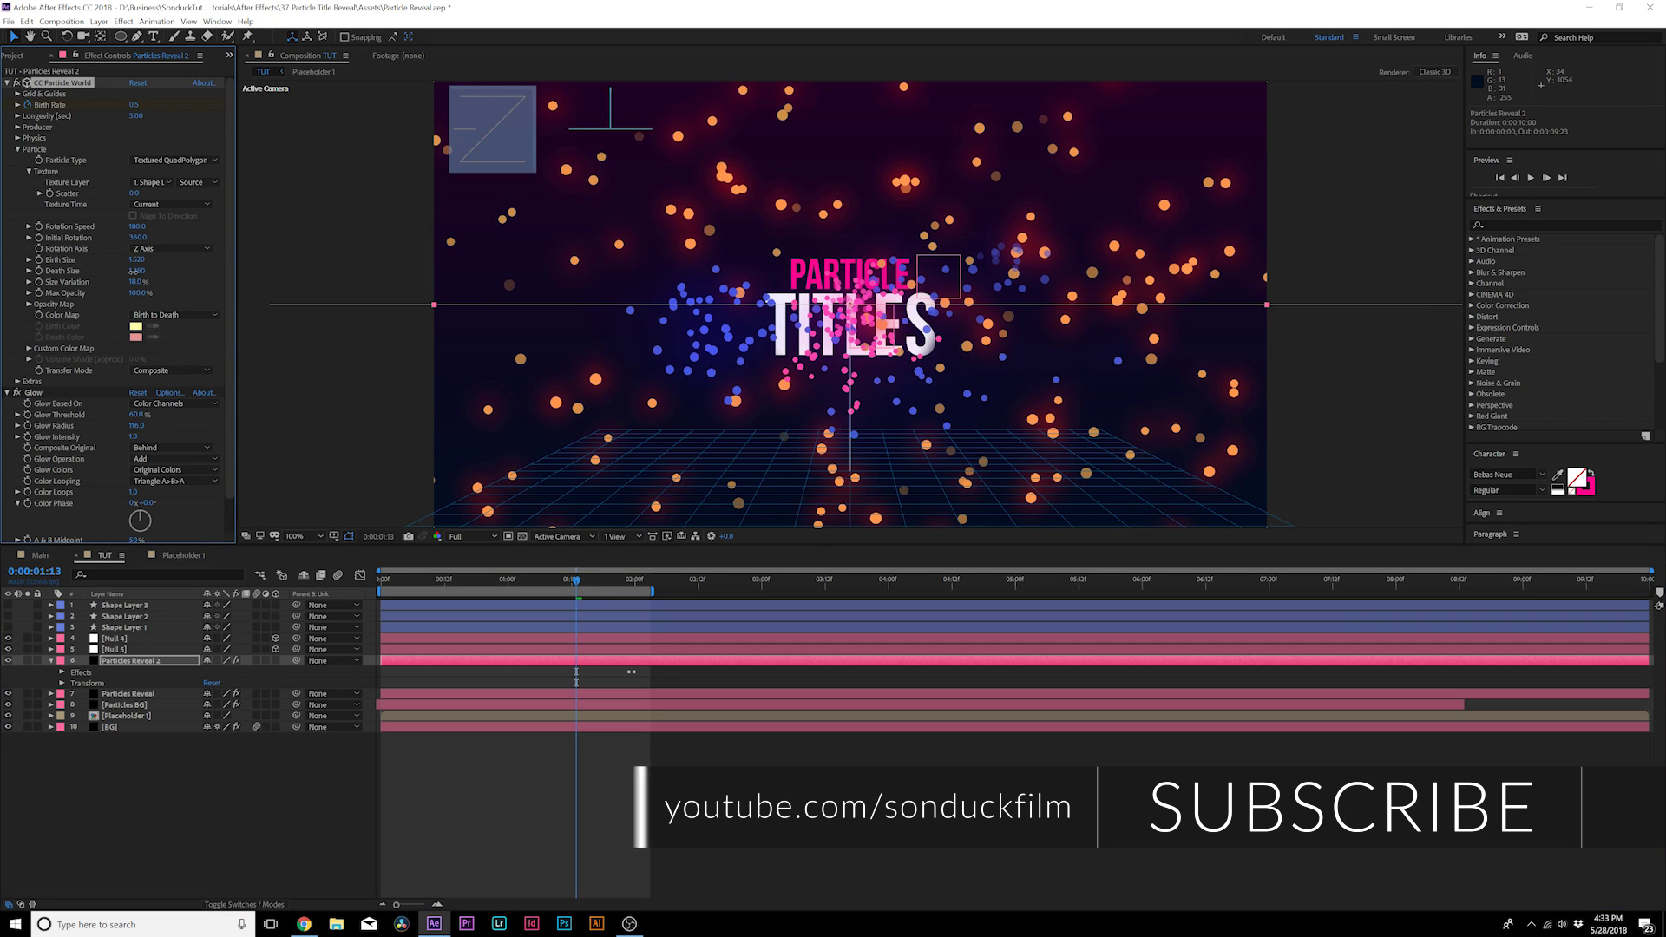
{"action": "left_click_drag", "start_coordinate": [135, 282], "coordinate": [248, 284]}
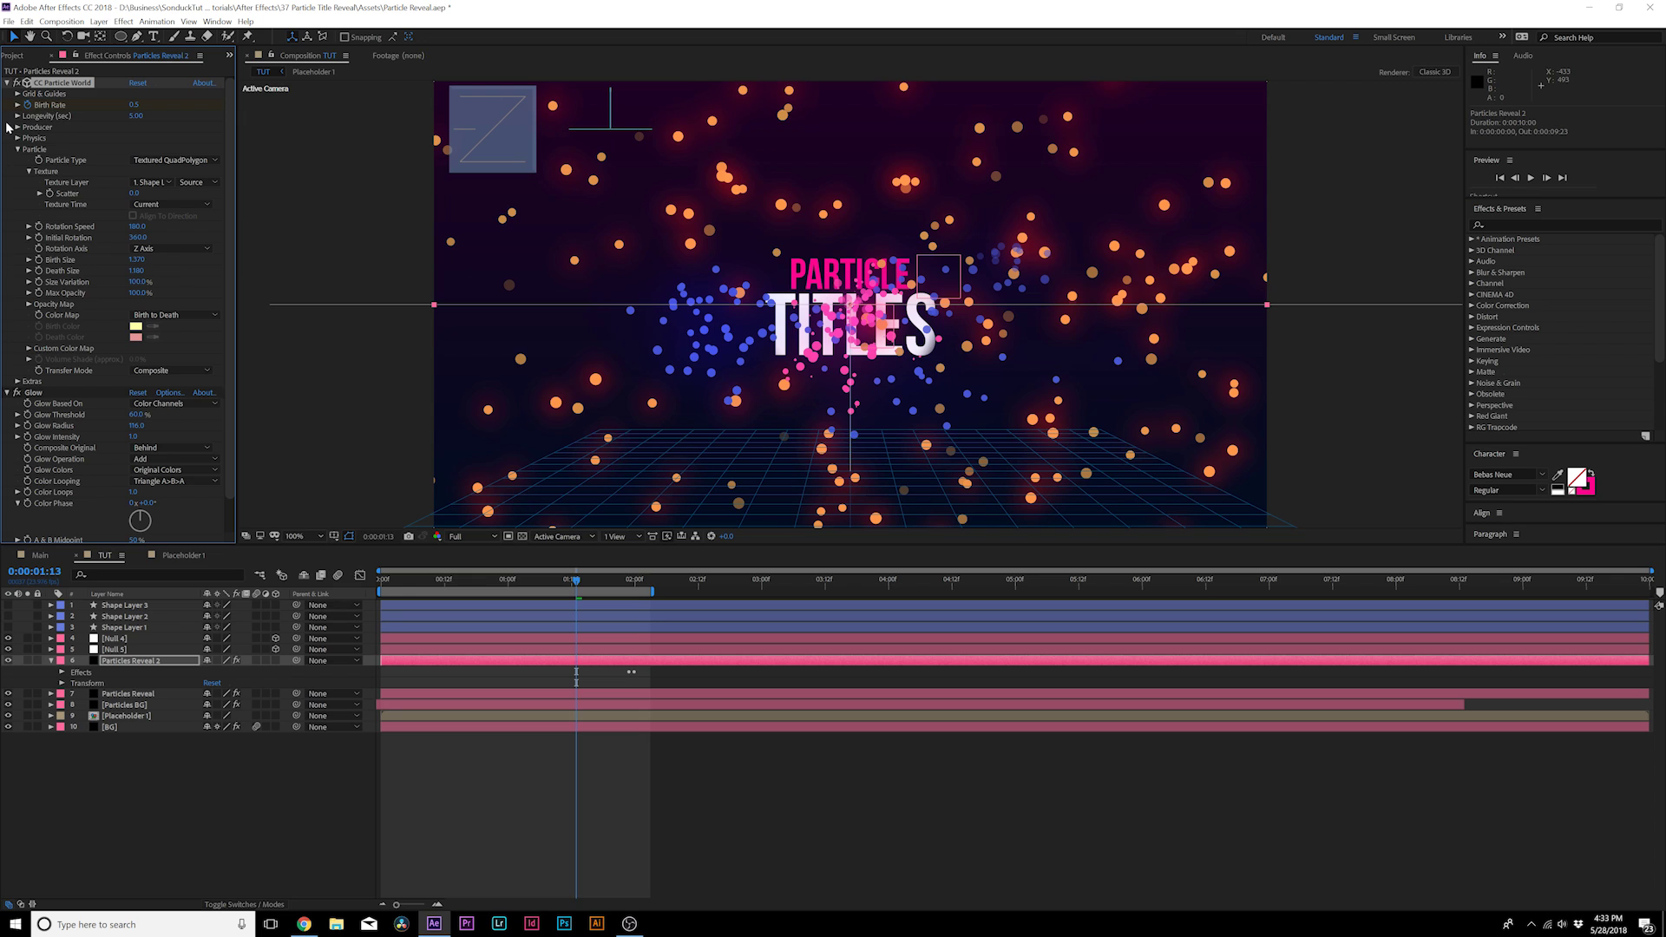
Raise the Birth Rate of Particles Reveal 2 on its keyframe at 0:00:01:23 and scrub back through the animation
{"action": "key", "text": "u"}
{"action": "key", "text": "k"}
{"action": "left_click_drag", "start_coordinate": [132, 104], "coordinate": [140, 102]}
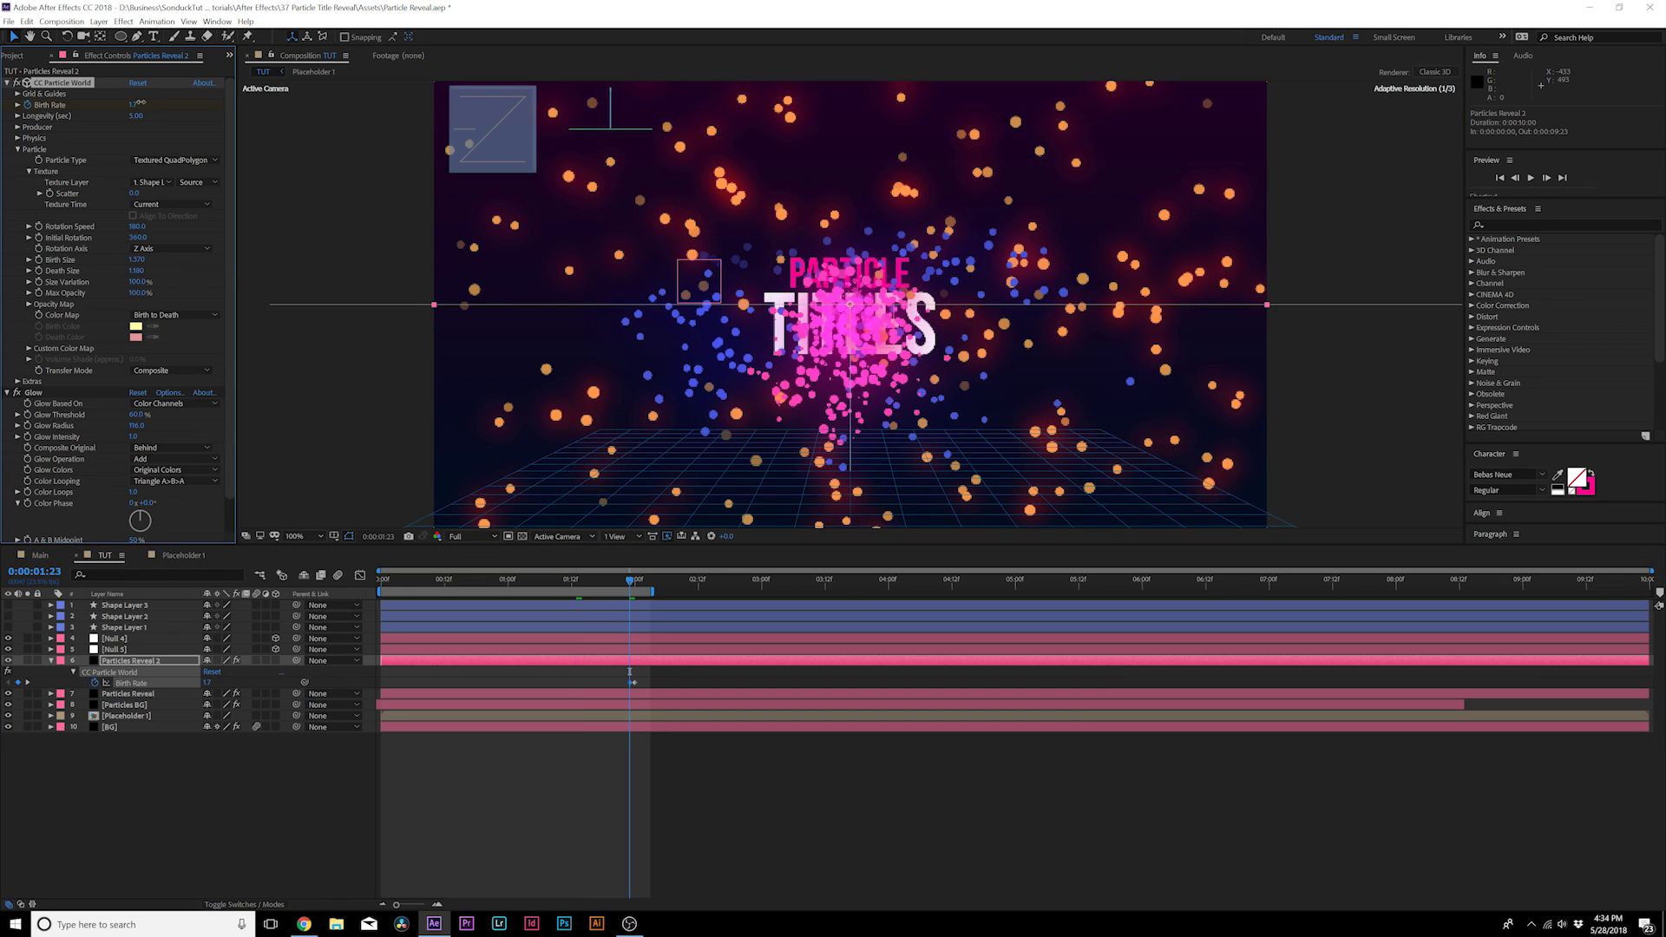
{"action": "left_click", "coordinate": [278, 764]}
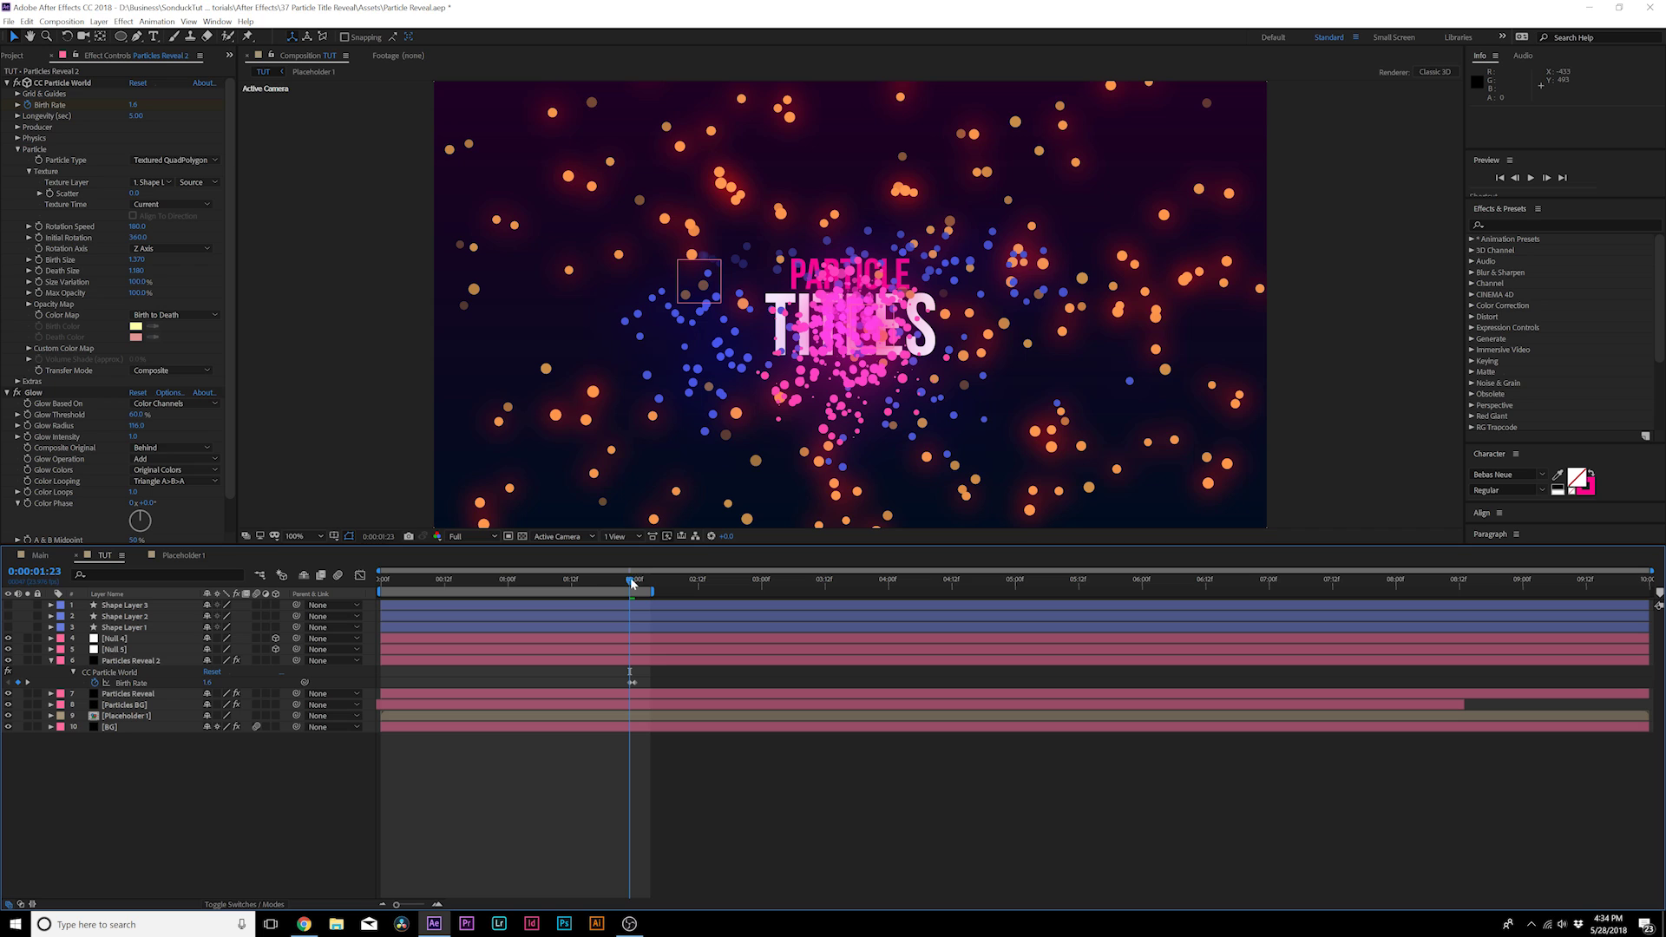
{"action": "left_click_drag", "start_coordinate": [632, 581], "coordinate": [548, 602]}
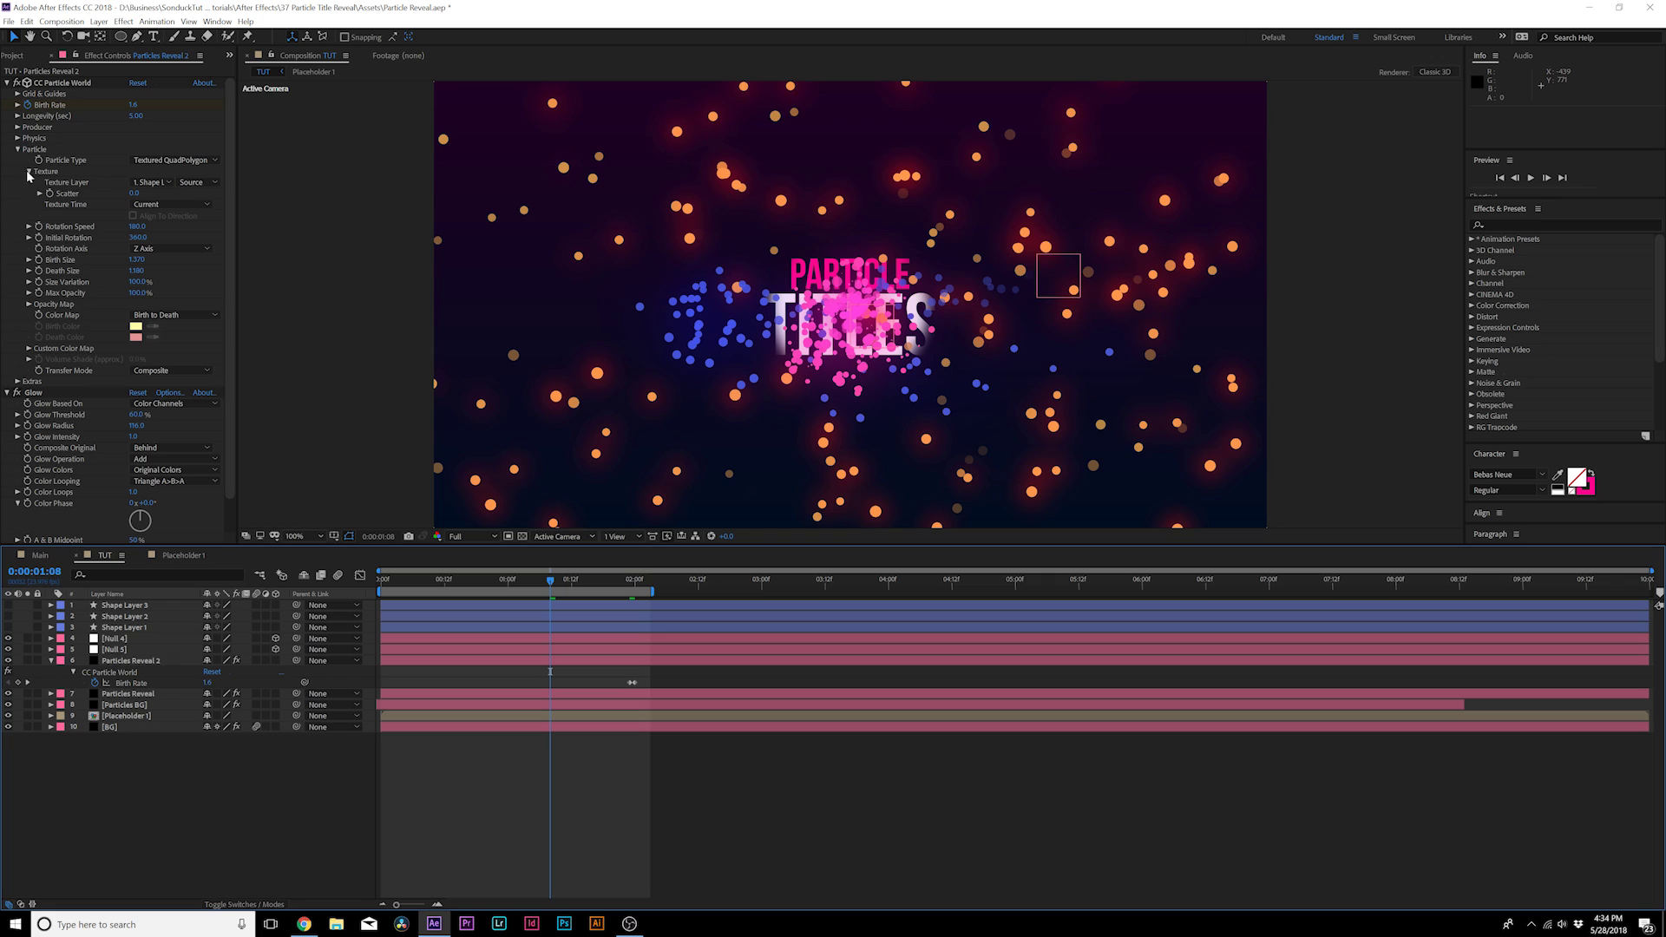
Set the Gravity of Particles Reveal 2 to 0, increase its Velocity, and check an earlier frame
{"action": "left_click", "coordinate": [18, 139]}
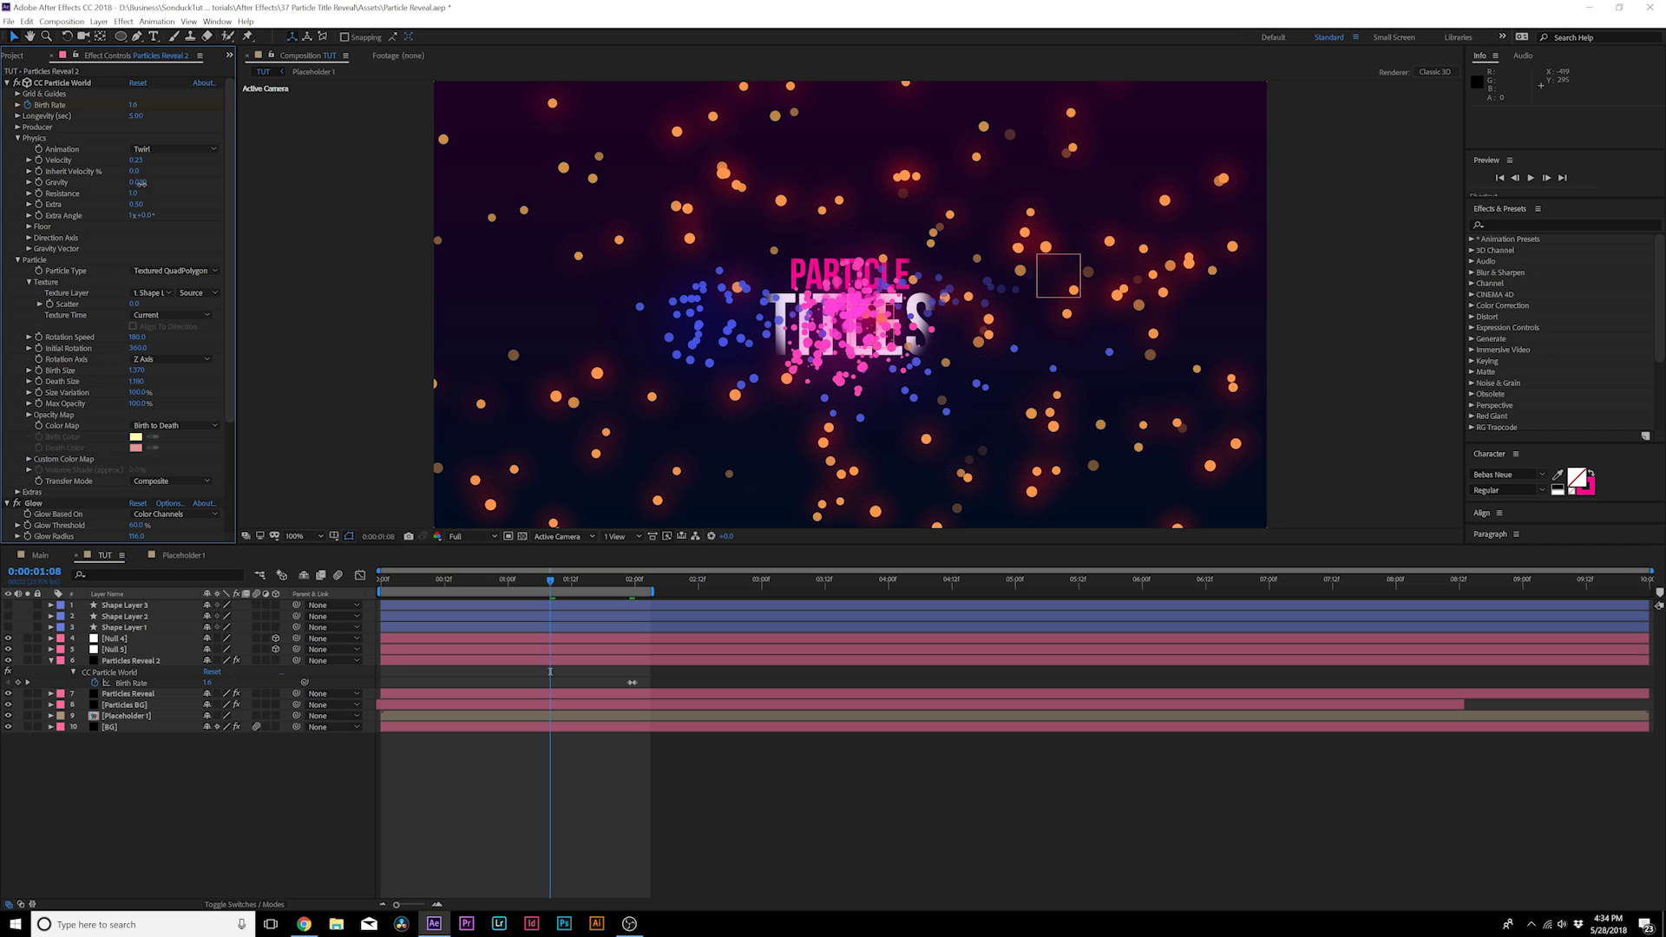
{"action": "type", "text": "0"}
{"action": "key", "text": "Return"}
{"action": "left_click_drag", "start_coordinate": [137, 161], "coordinate": [150, 161]}
{"action": "left_click_drag", "start_coordinate": [540, 580], "coordinate": [481, 581]}
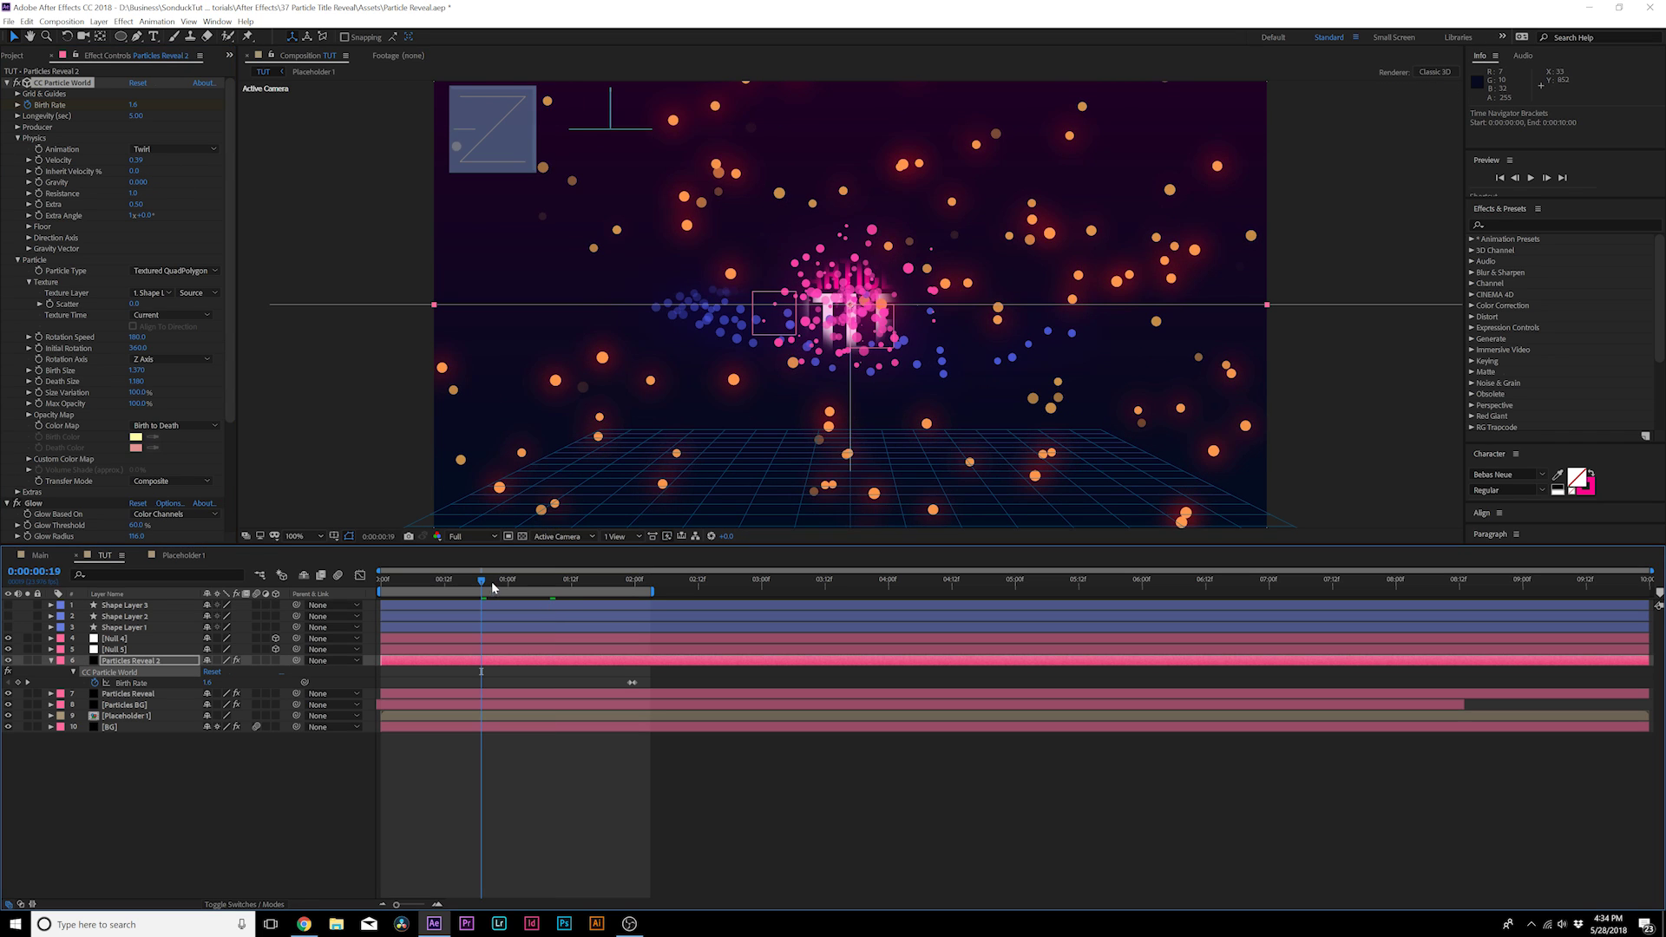
Solo Particles Reveal 2 and Placeholder 1, extend the work area to just past 4 seconds, and preview
{"action": "left_click", "coordinate": [27, 662]}
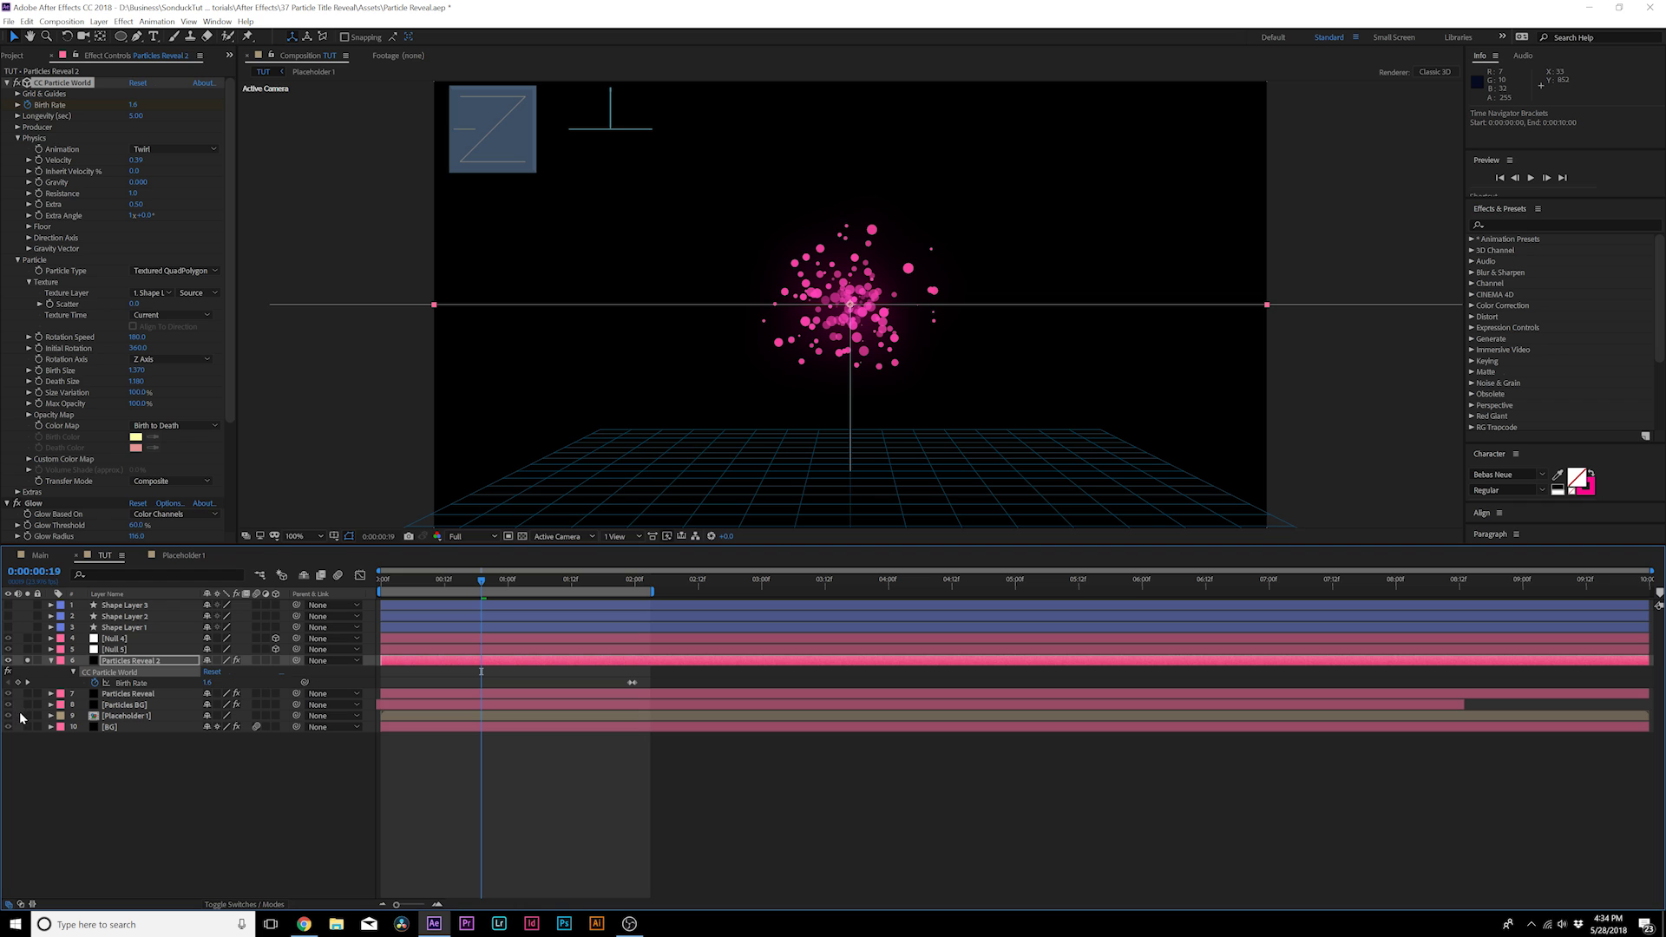
{"action": "left_click", "coordinate": [27, 715]}
{"action": "left_click", "coordinate": [199, 814]}
{"action": "key", "text": "space"}
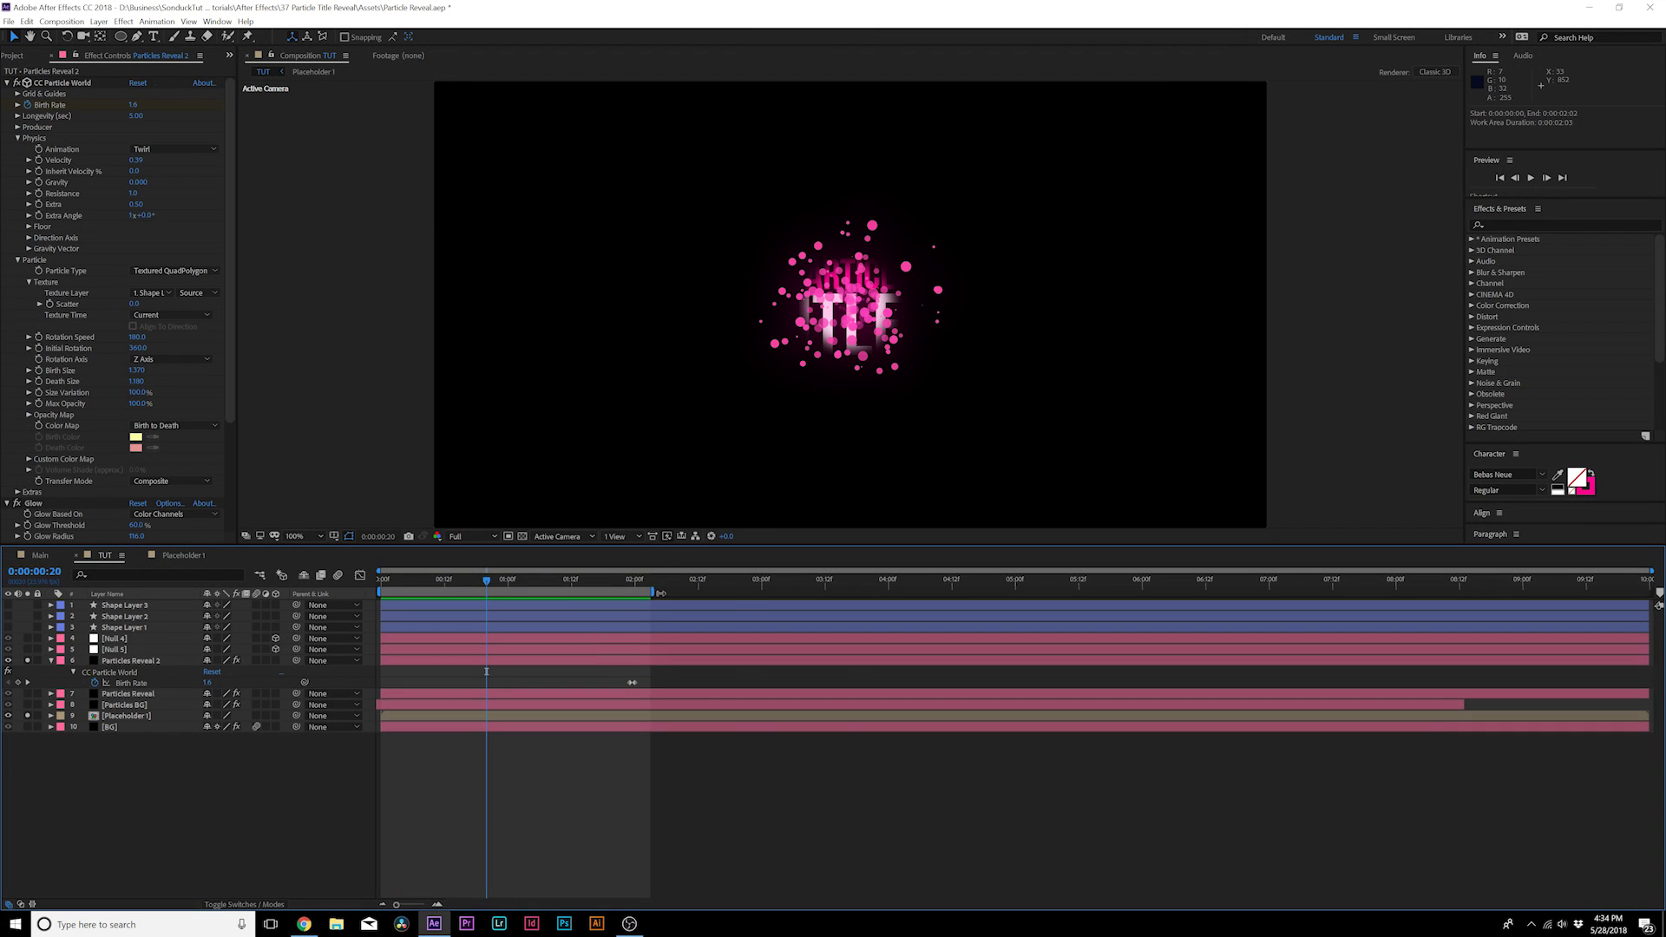
{"action": "left_click_drag", "start_coordinate": [652, 591], "coordinate": [944, 608]}
{"action": "key", "text": "space"}
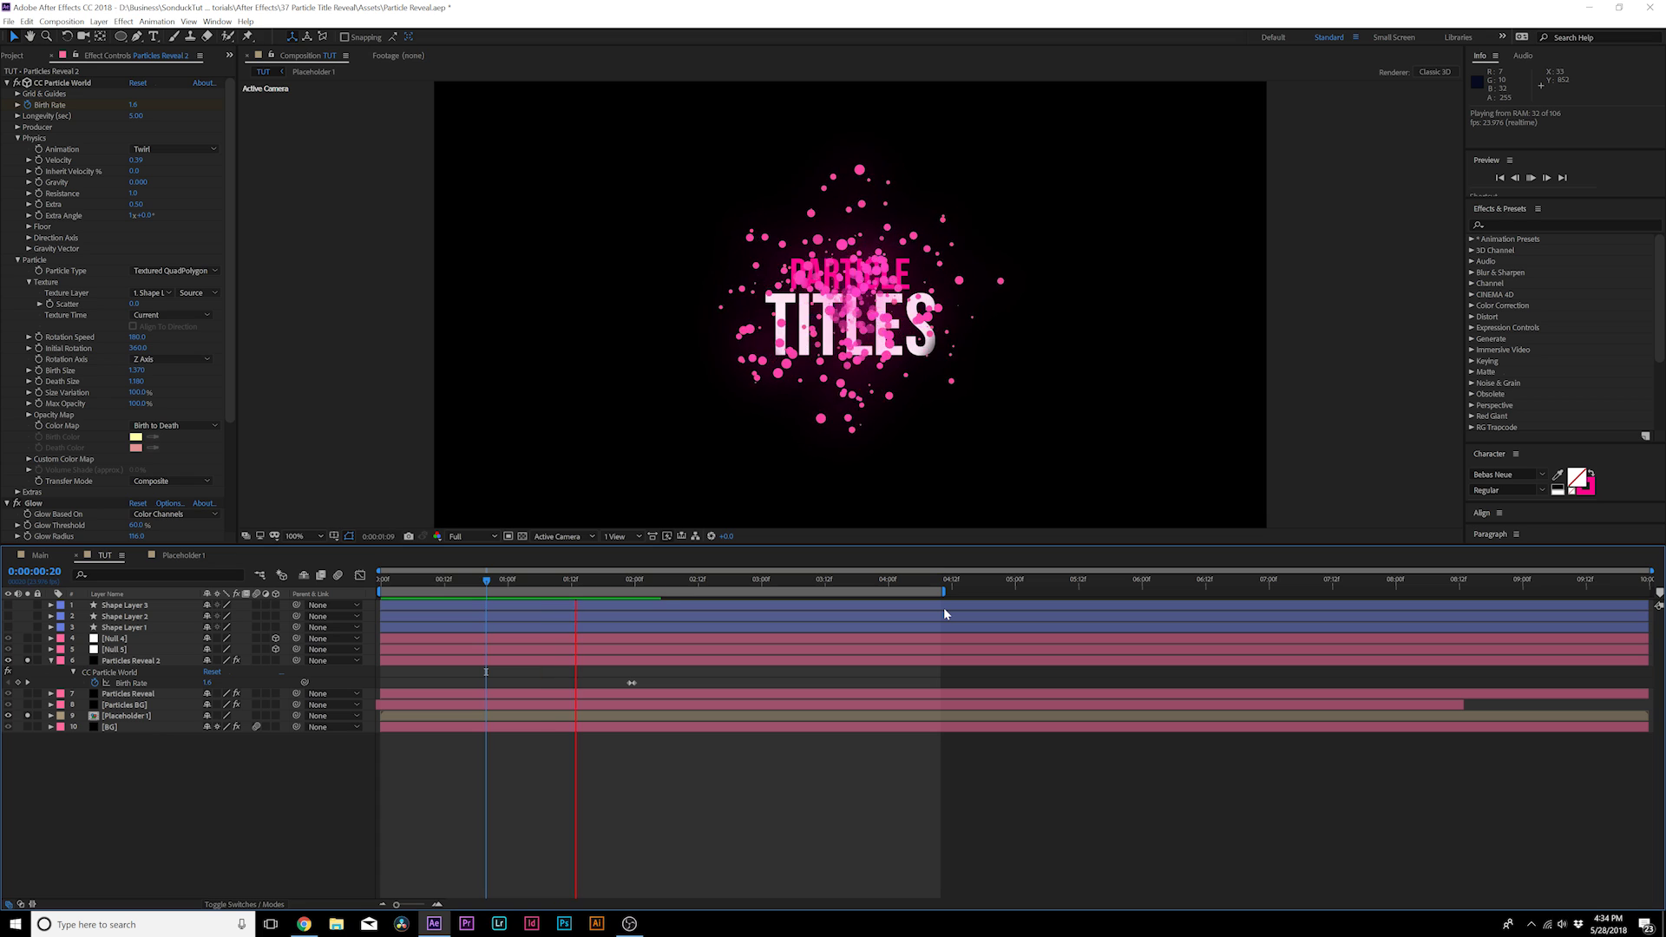
Set the Longevity of Particles Reveal 2 to 3 seconds, then unsolo the layers and scrub the full composition
{"action": "left_click", "coordinate": [136, 116]}
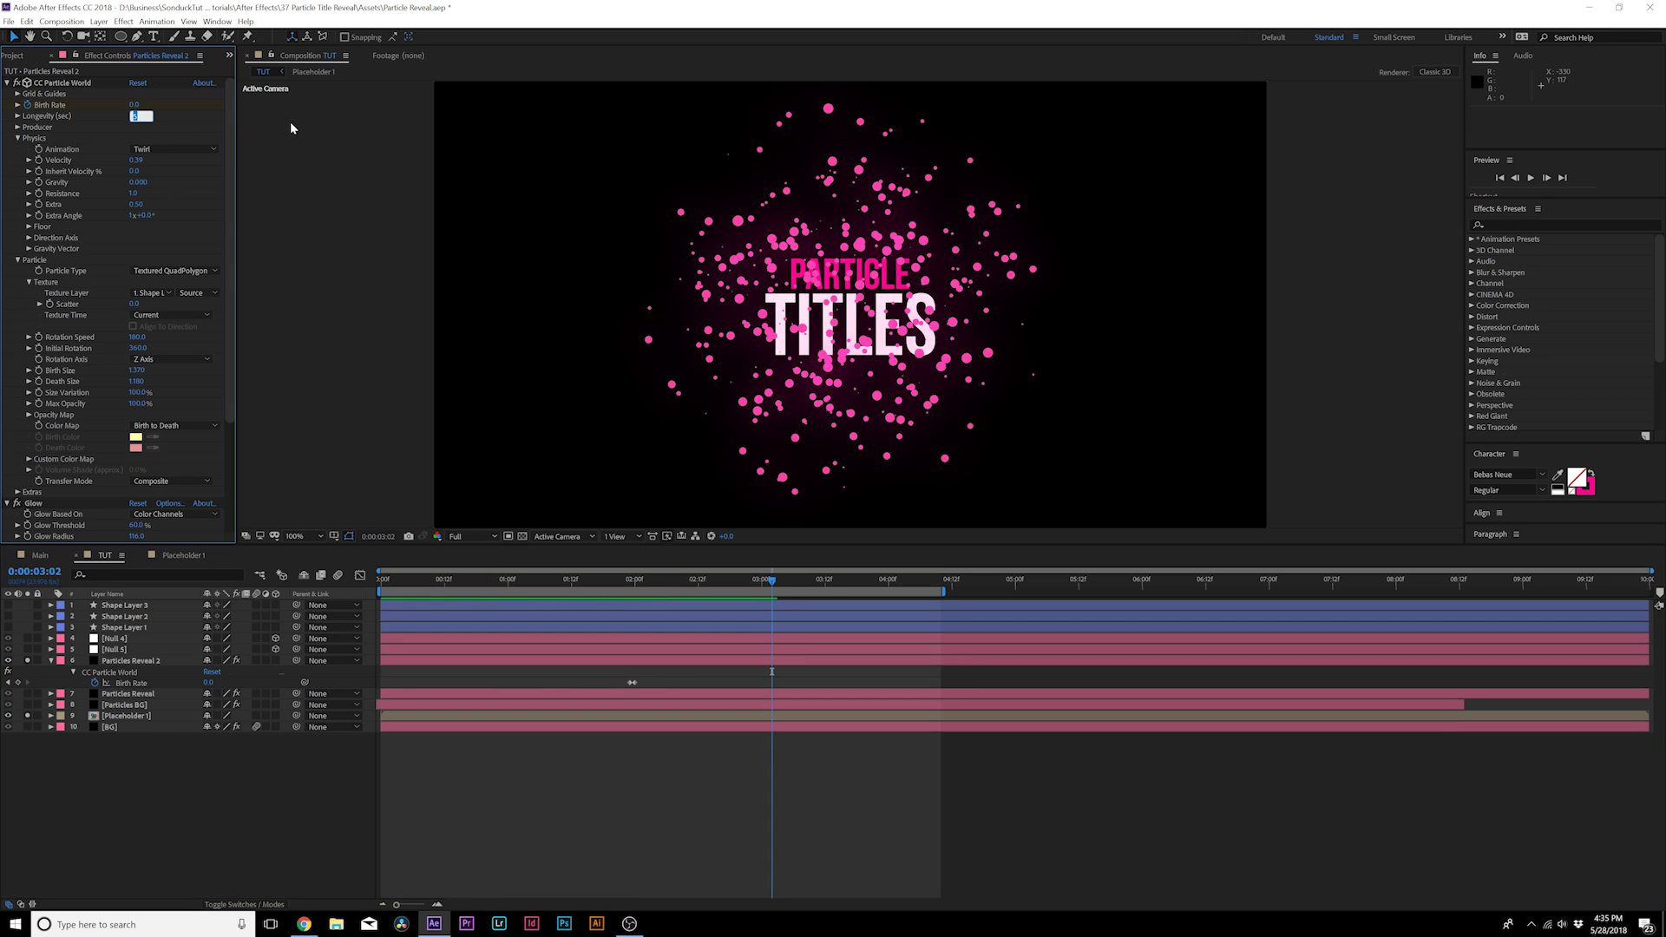
{"action": "type", "text": "3"}
{"action": "left_click", "coordinate": [341, 294]}
{"action": "key", "text": "space"}
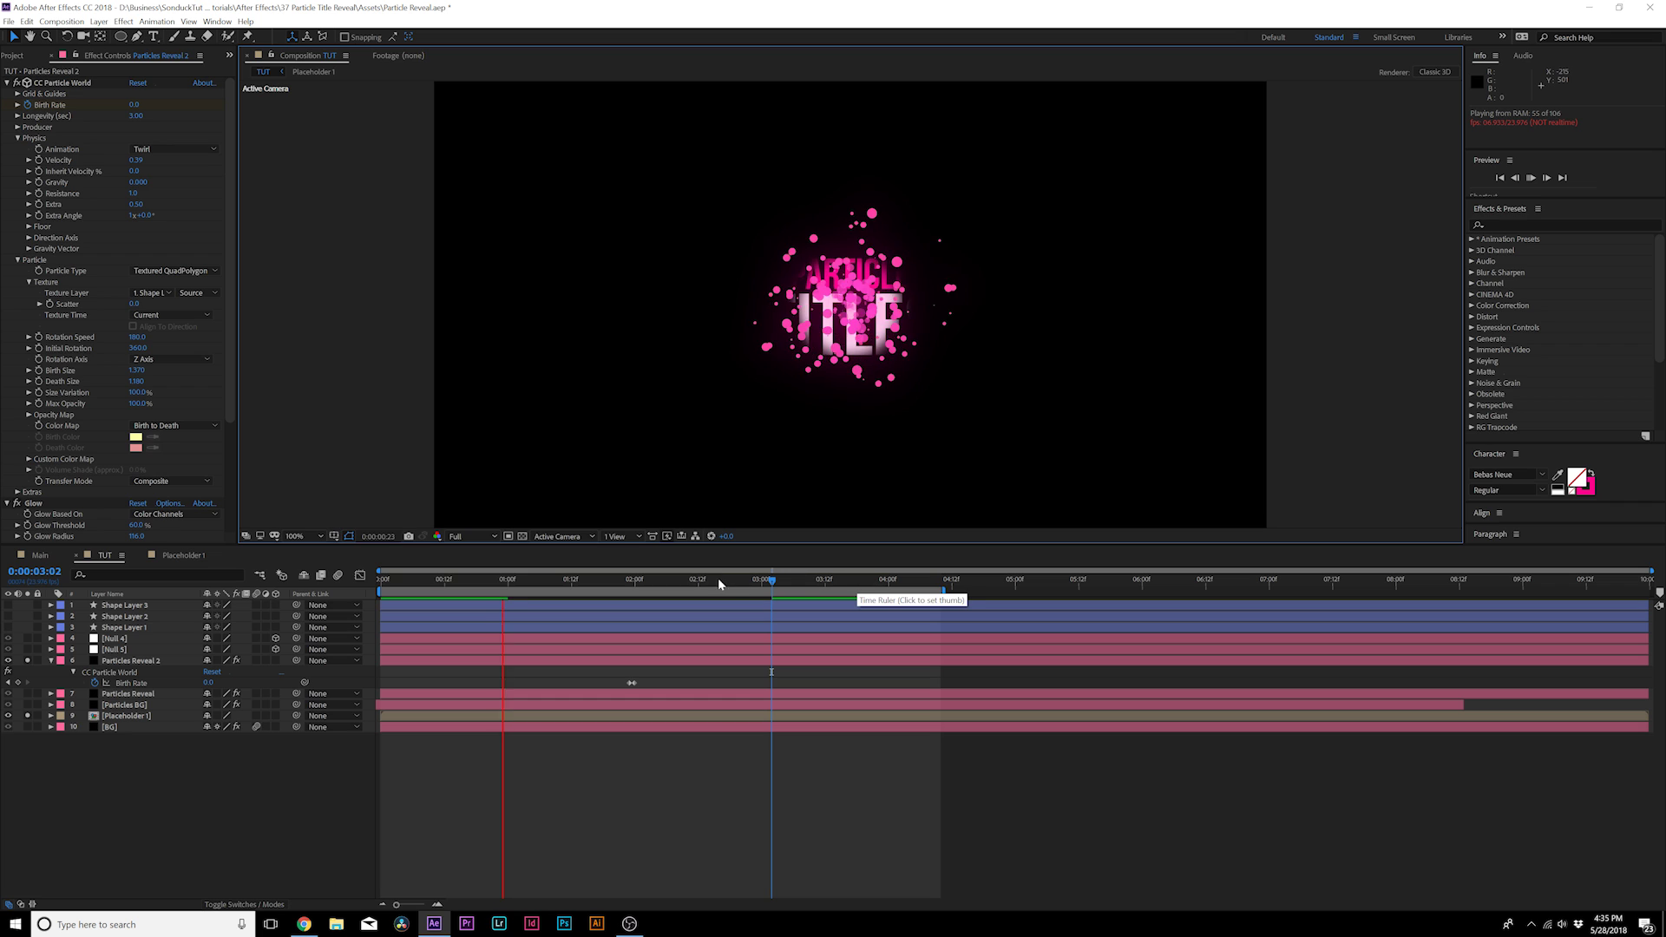
{"action": "left_click_drag", "start_coordinate": [523, 582], "coordinate": [812, 591]}
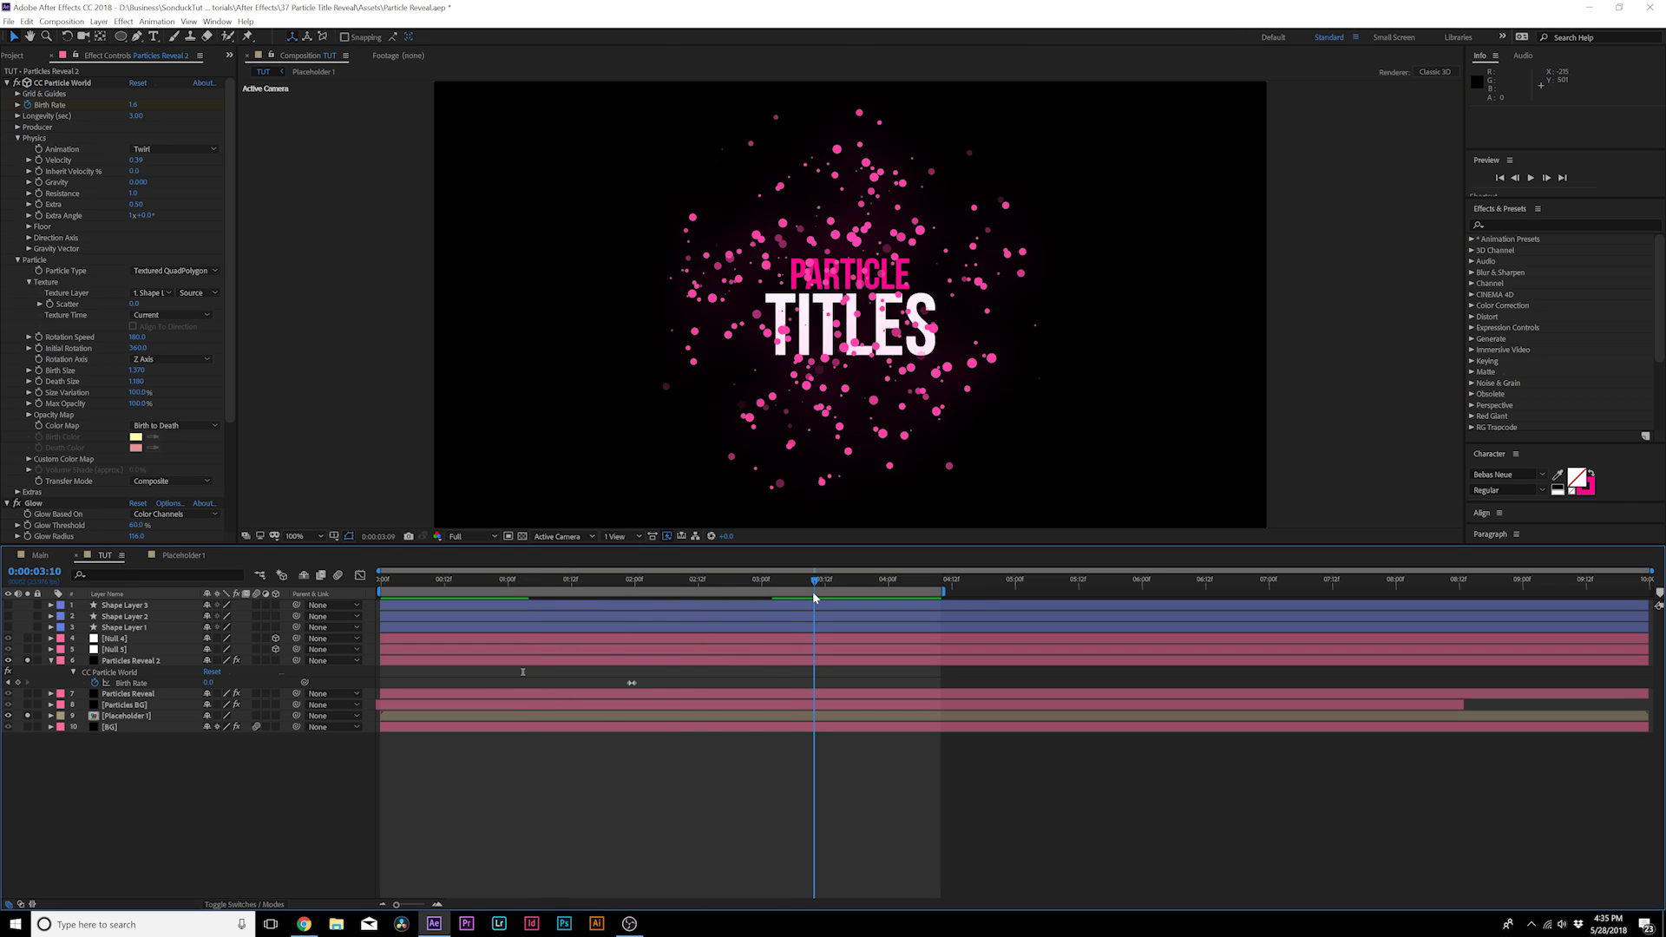
{"action": "left_click", "coordinate": [50, 661]}
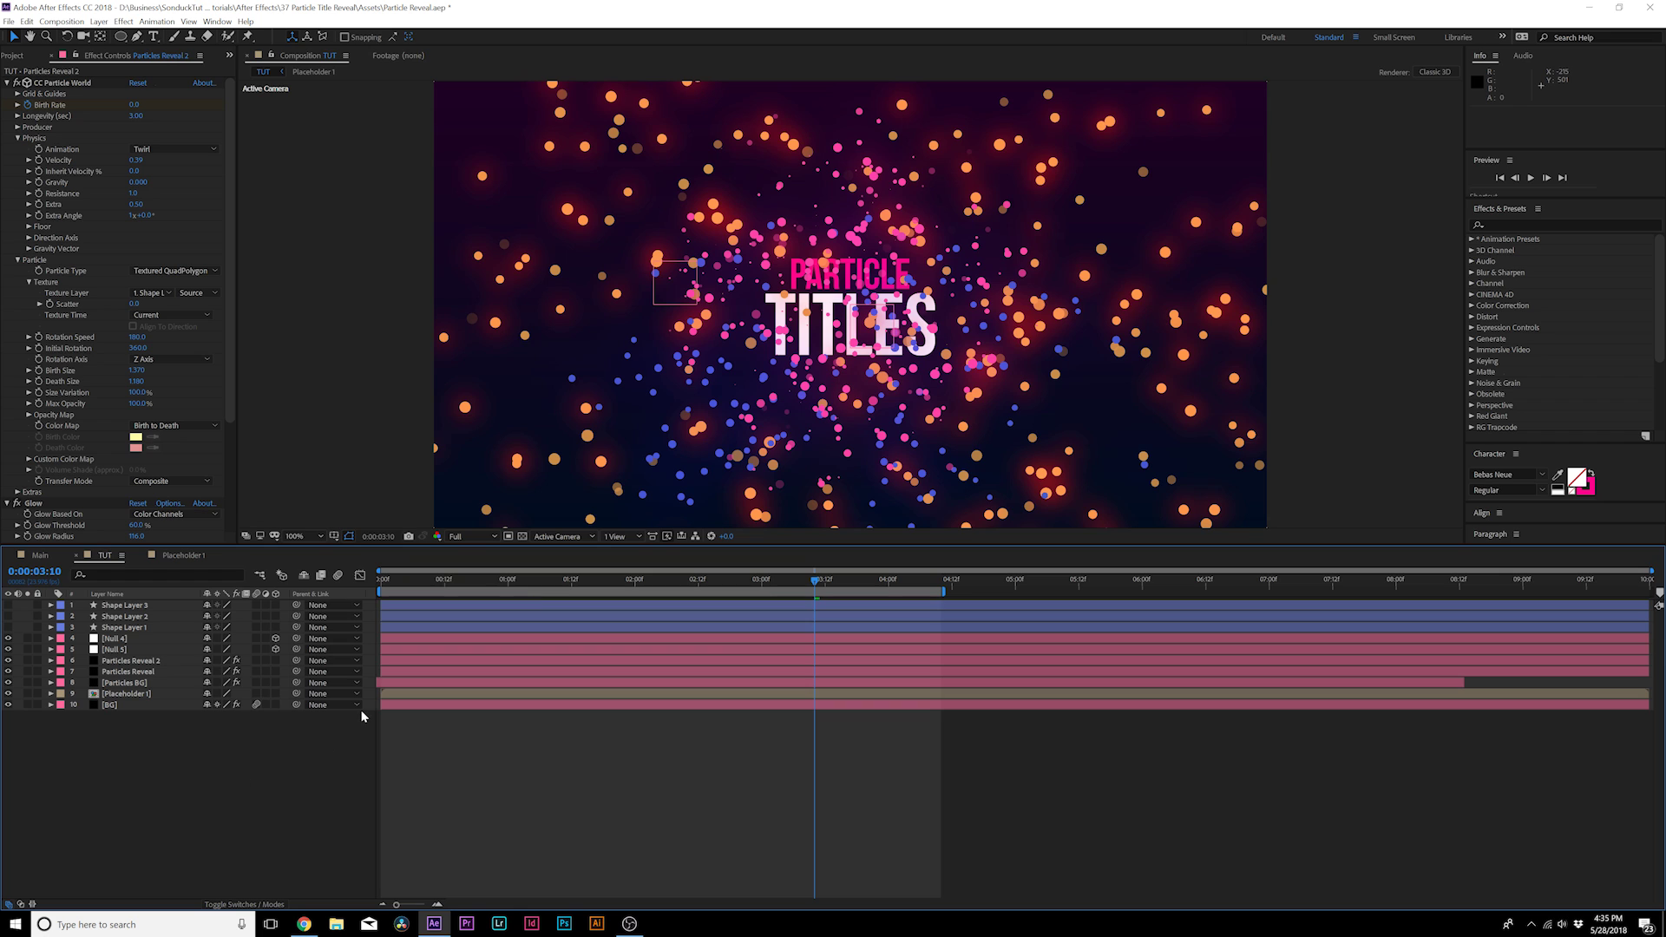
{"action": "left_click_drag", "start_coordinate": [479, 584], "coordinate": [766, 581]}
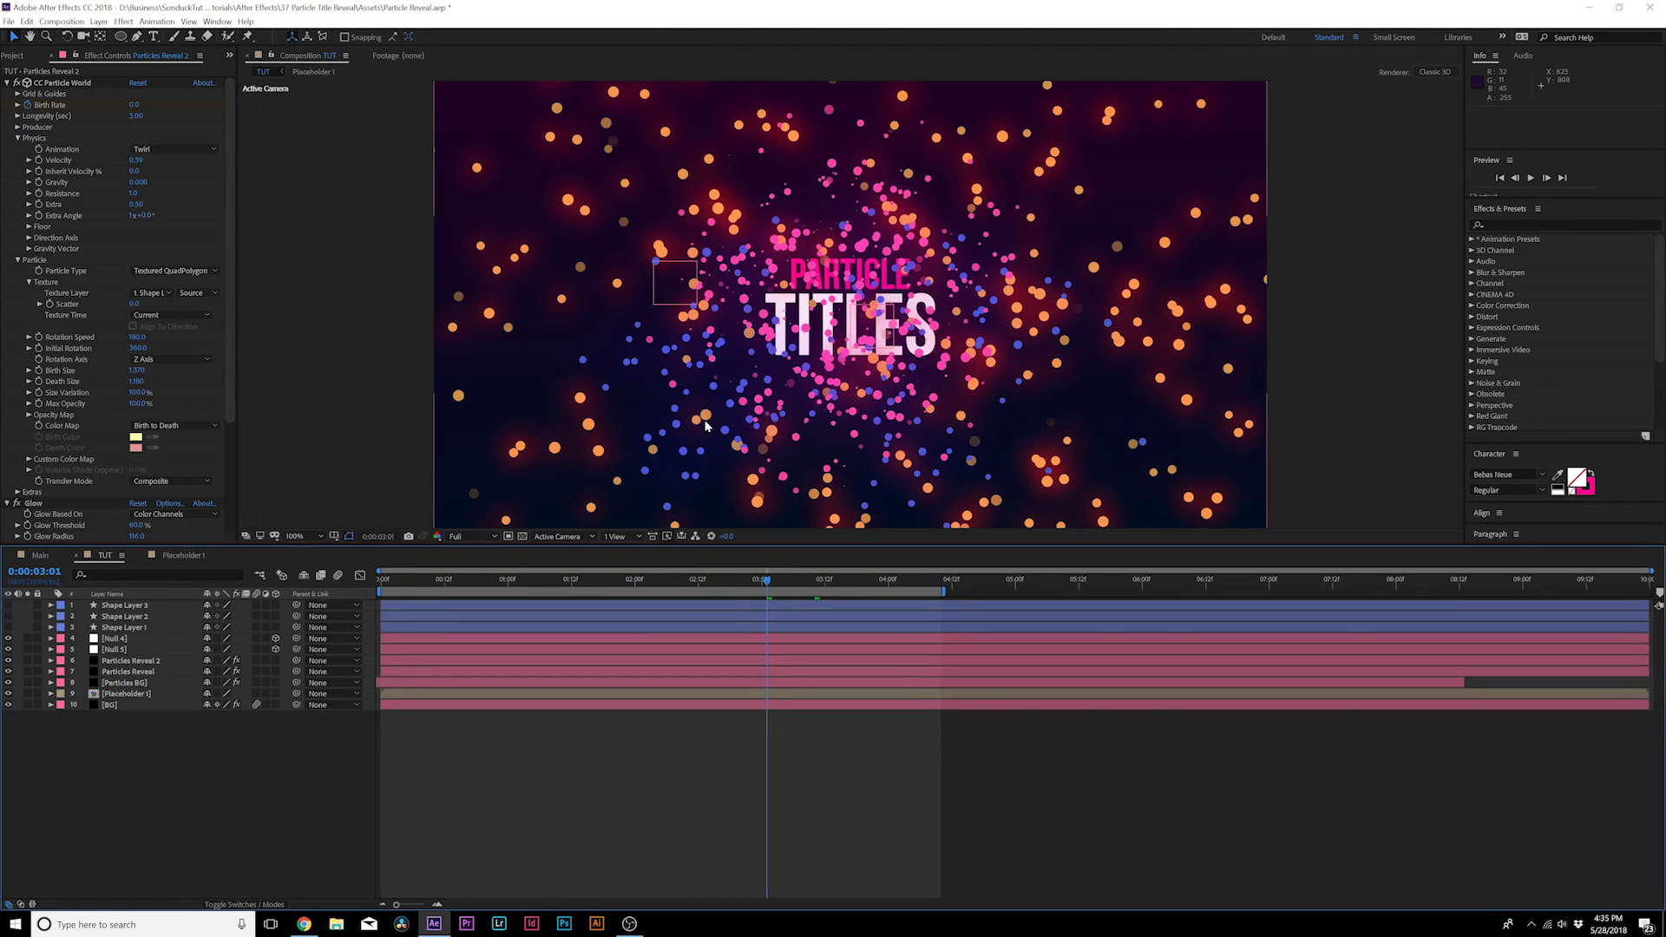
Lower the opacity of the blue Particles Reveal layer to roughly half
{"action": "left_click", "coordinate": [128, 662]}
{"action": "left_click", "coordinate": [133, 672]}
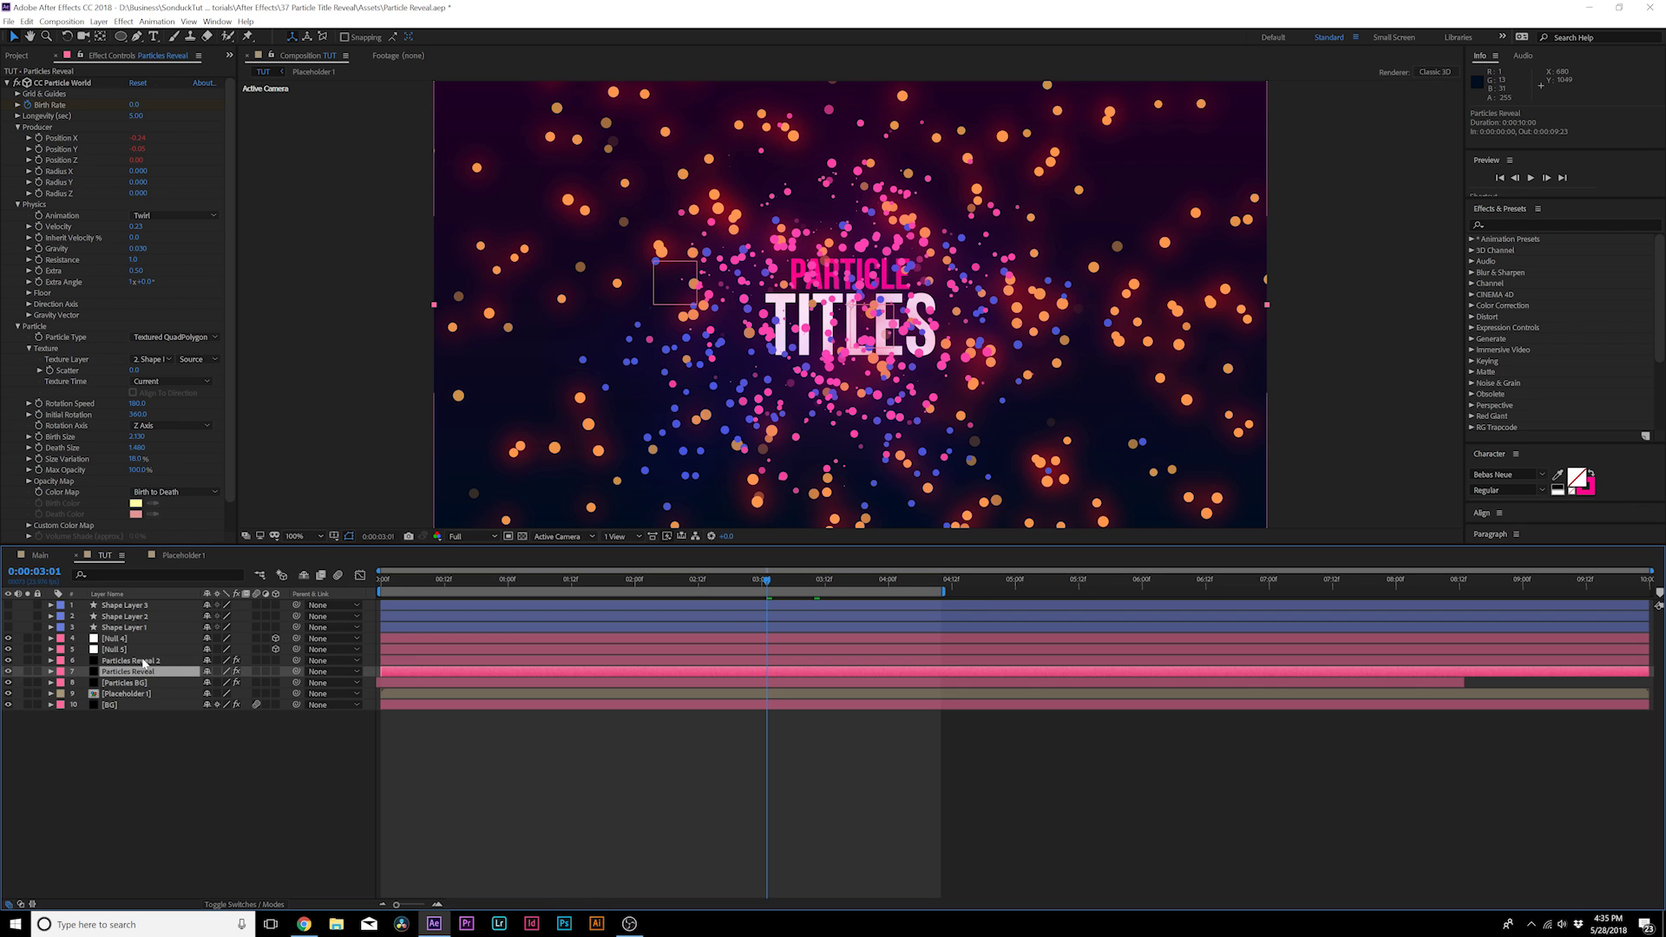
{"action": "key", "text": "t"}
{"action": "left_click_drag", "start_coordinate": [211, 683], "coordinate": [192, 685]}
{"action": "left_click", "coordinate": [205, 772]}
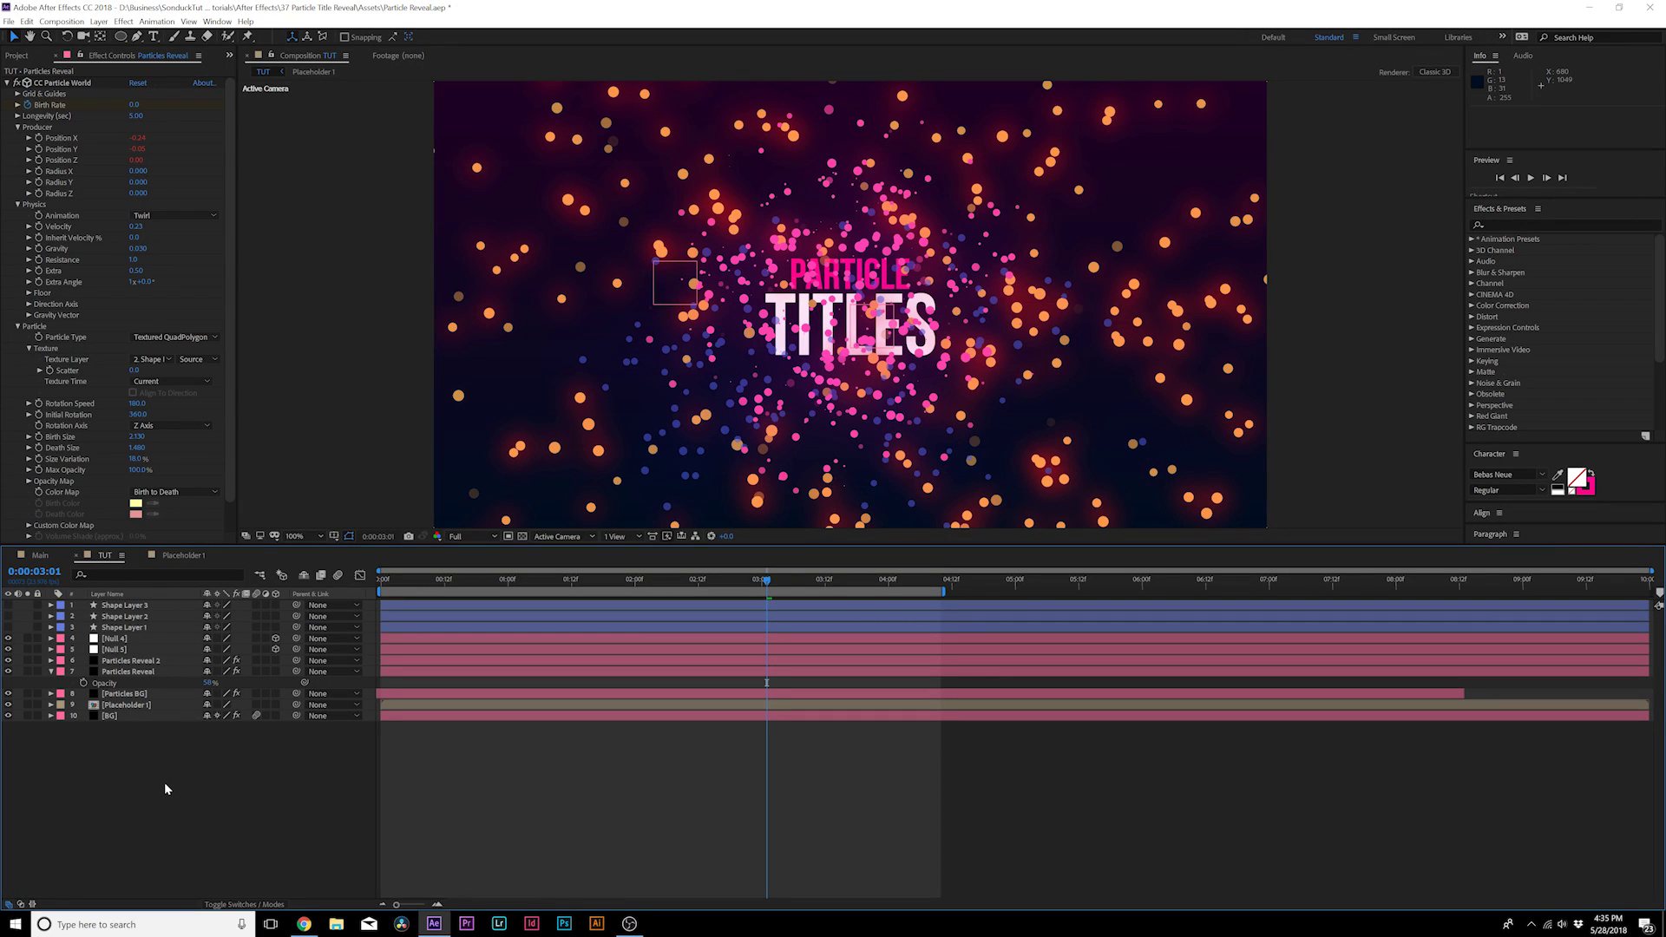
Create an adjustment layer above all other layers and apply the Glow effect to it
{"action": "left_click", "coordinate": [53, 21]}
{"action": "mouse_move", "coordinate": [98, 20]}
{"action": "mouse_move", "coordinate": [174, 36]}
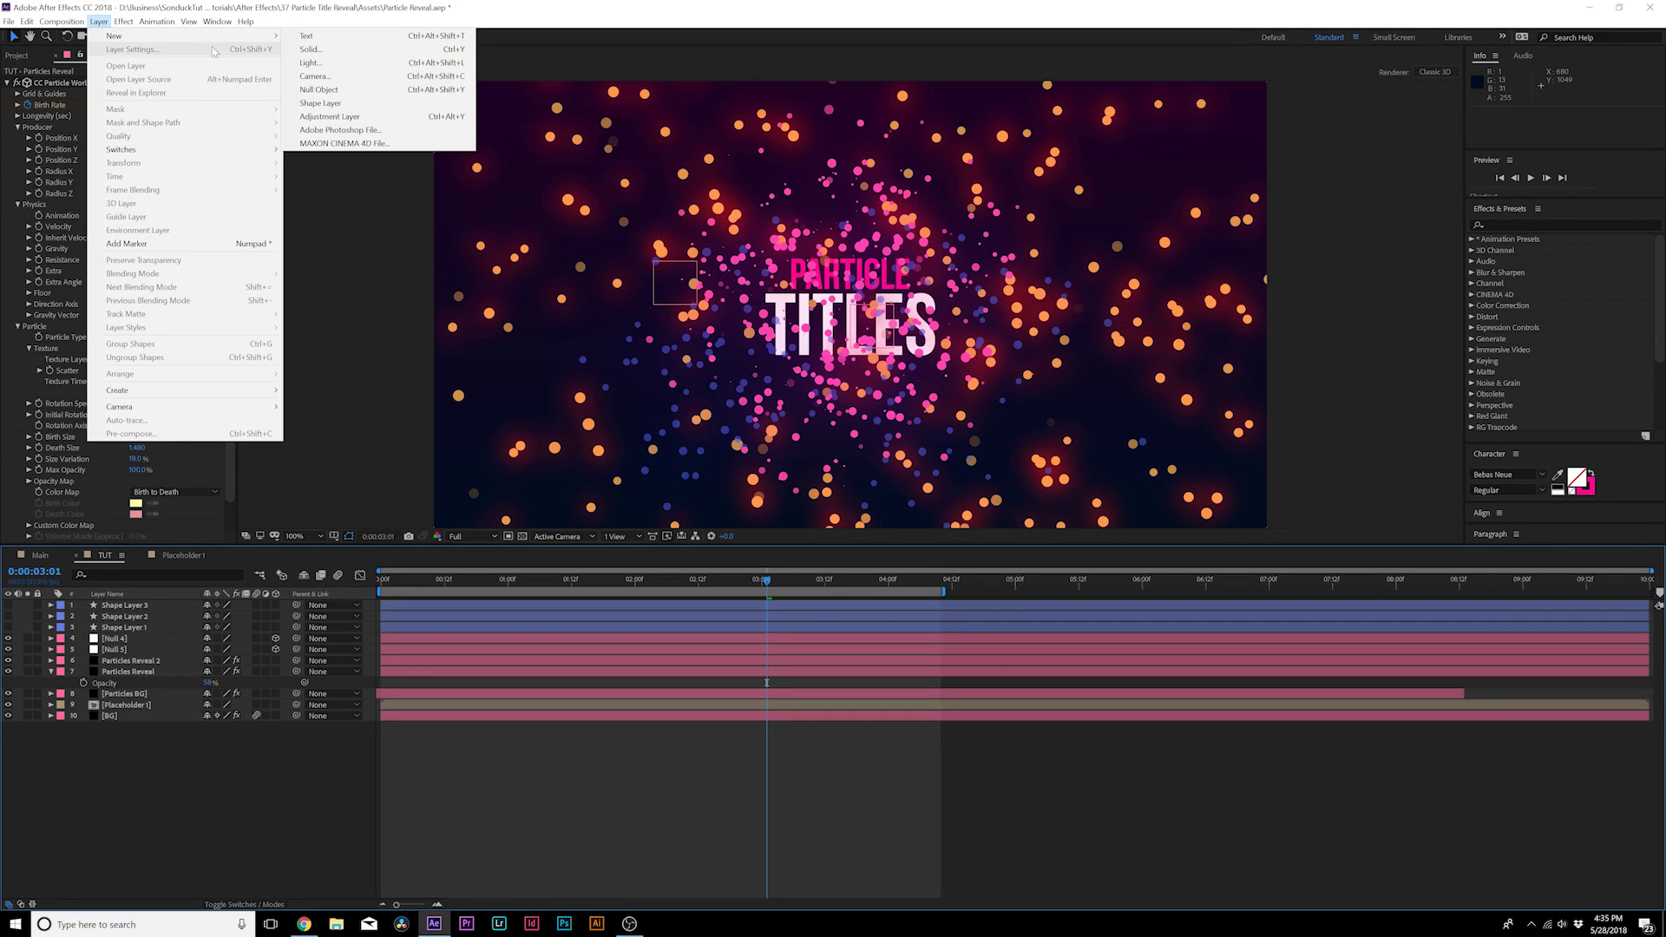
{"action": "left_click", "coordinate": [330, 116]}
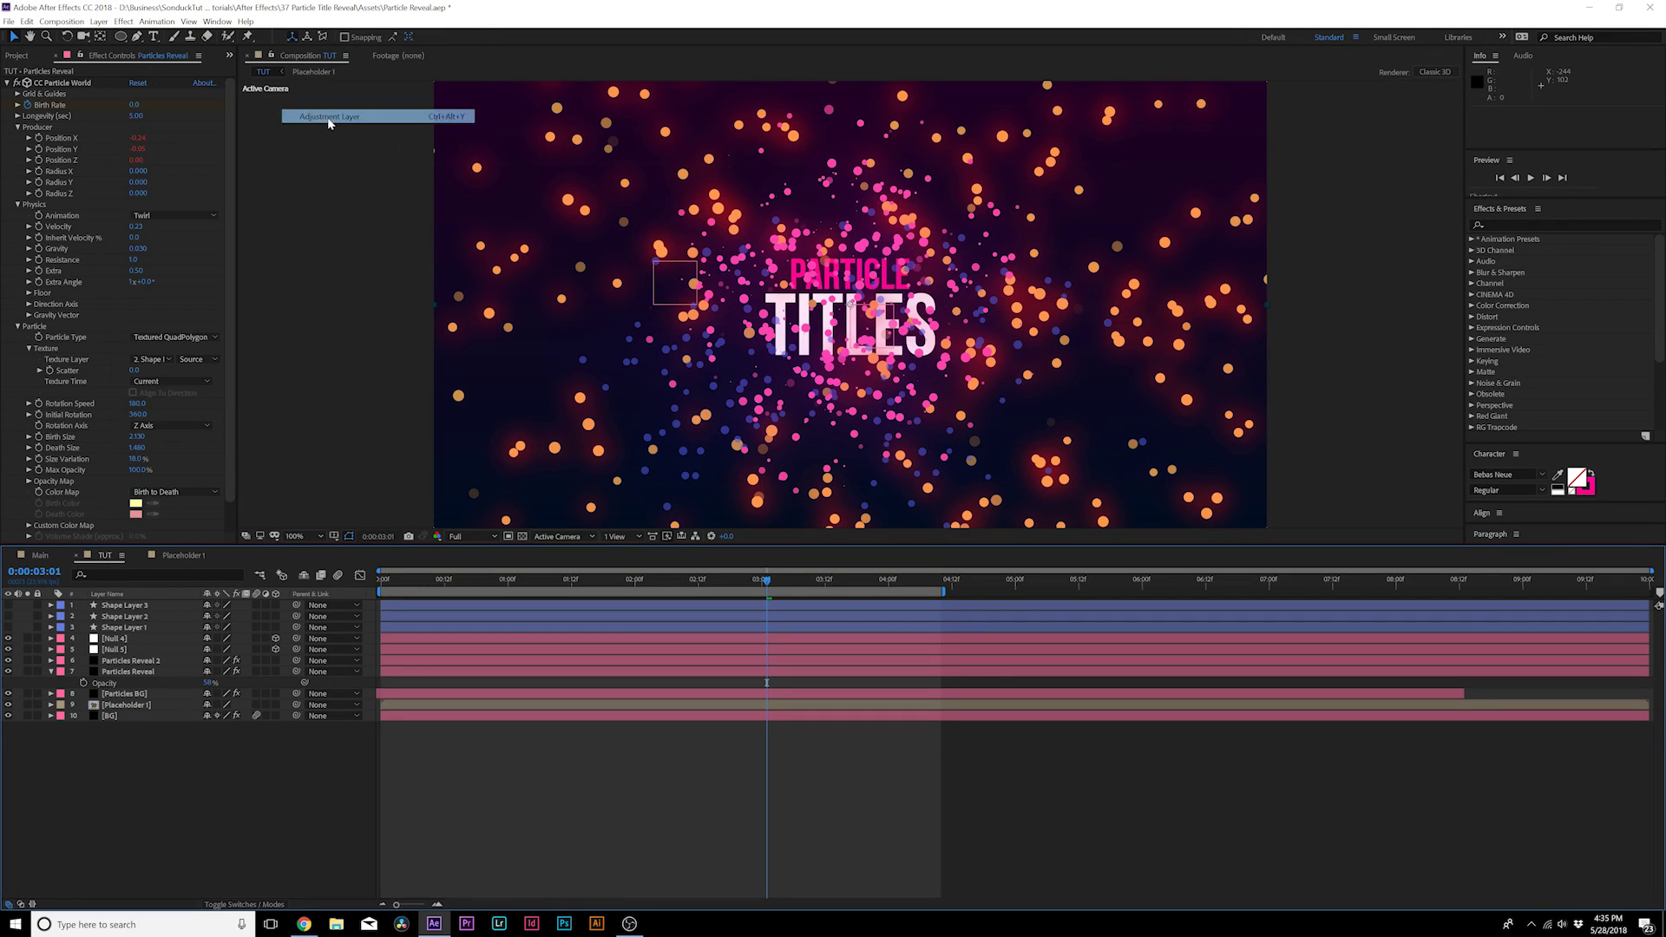
{"action": "left_click", "coordinate": [124, 20]}
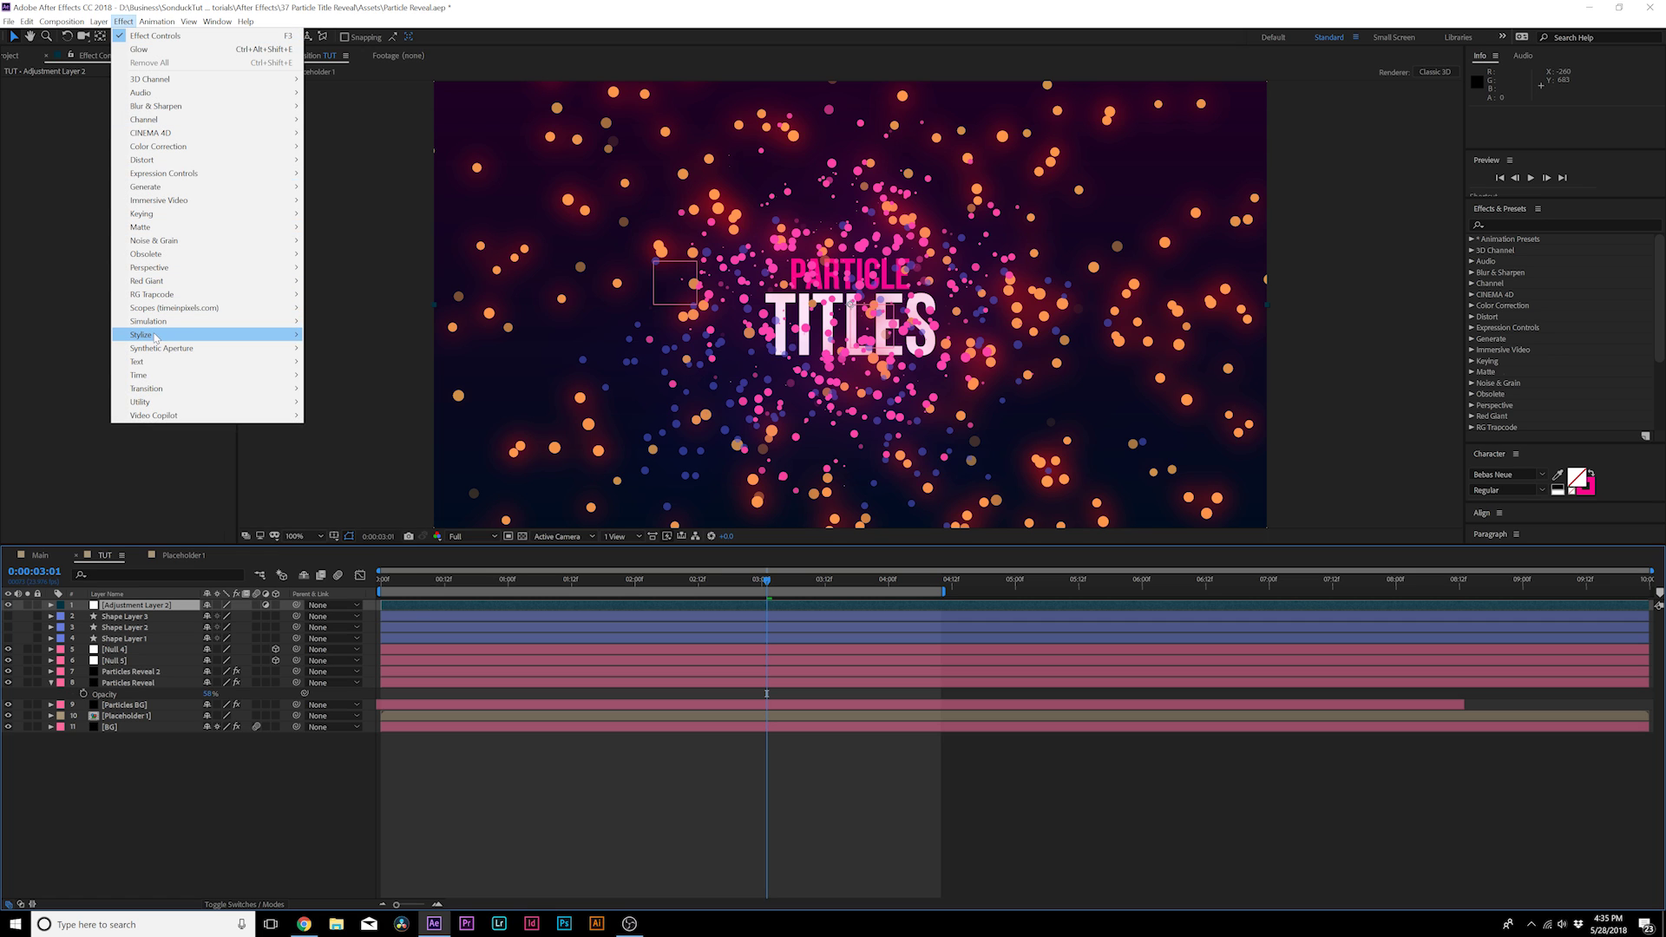
{"action": "left_click", "coordinate": [347, 549]}
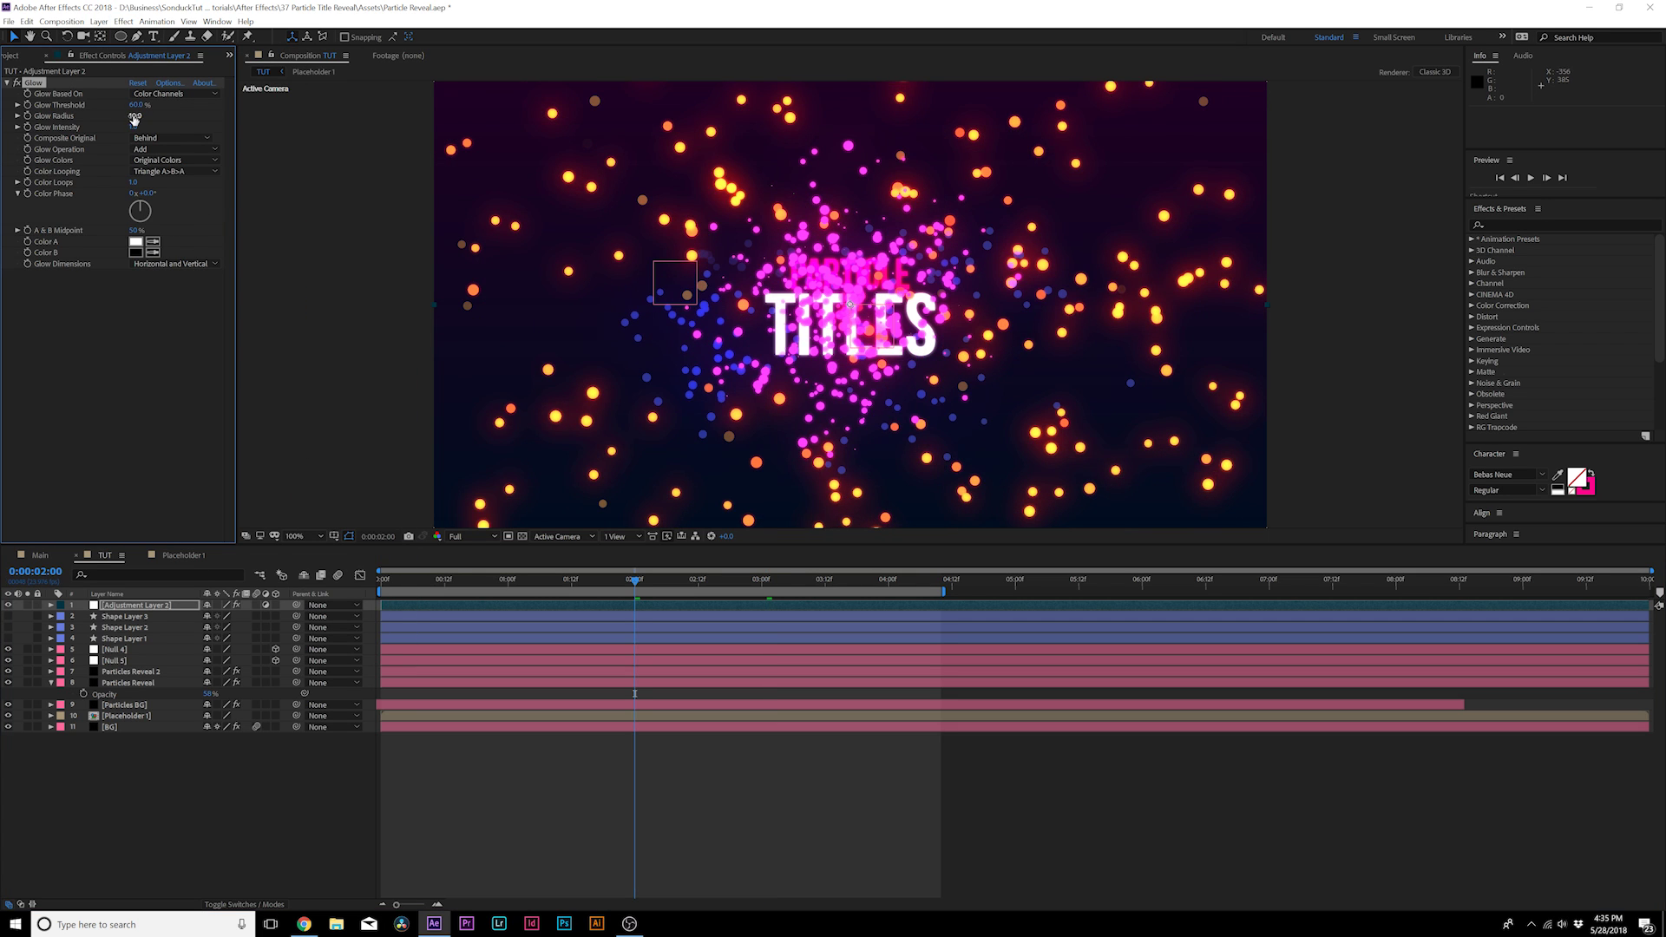
Set the adjustment layer's Glow Threshold to 100%, increase the Glow Radius, and change the Glow Operation to Screen
{"action": "left_click_drag", "start_coordinate": [135, 117], "coordinate": [304, 125]}
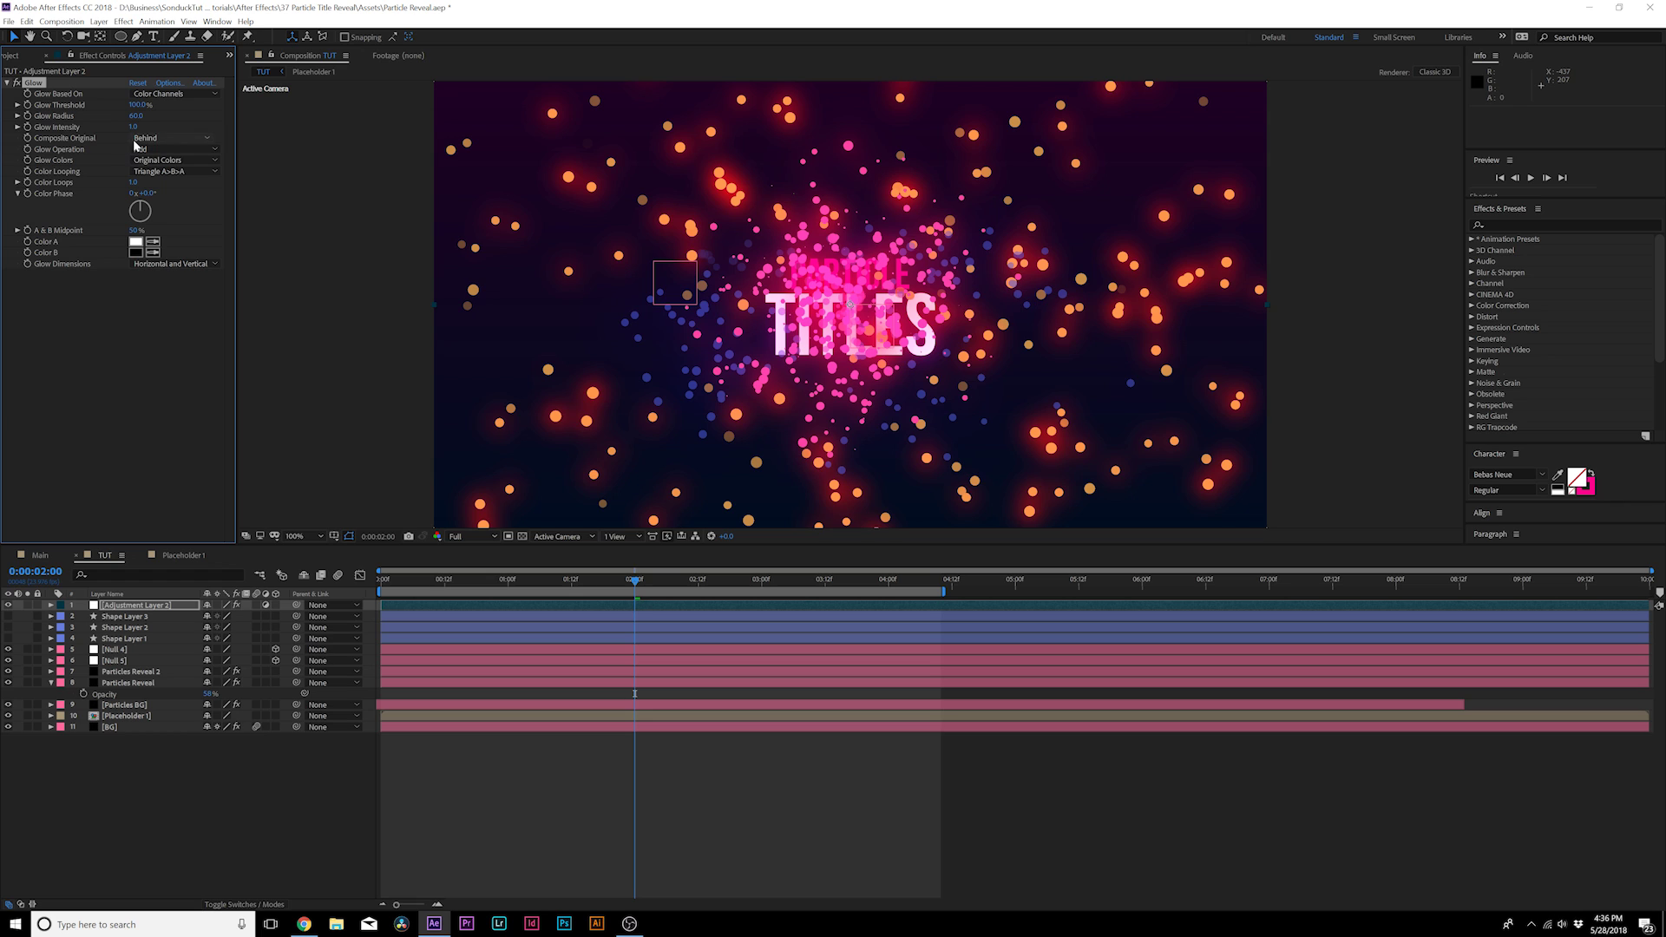
{"action": "left_click_drag", "start_coordinate": [133, 127], "coordinate": [148, 130]}
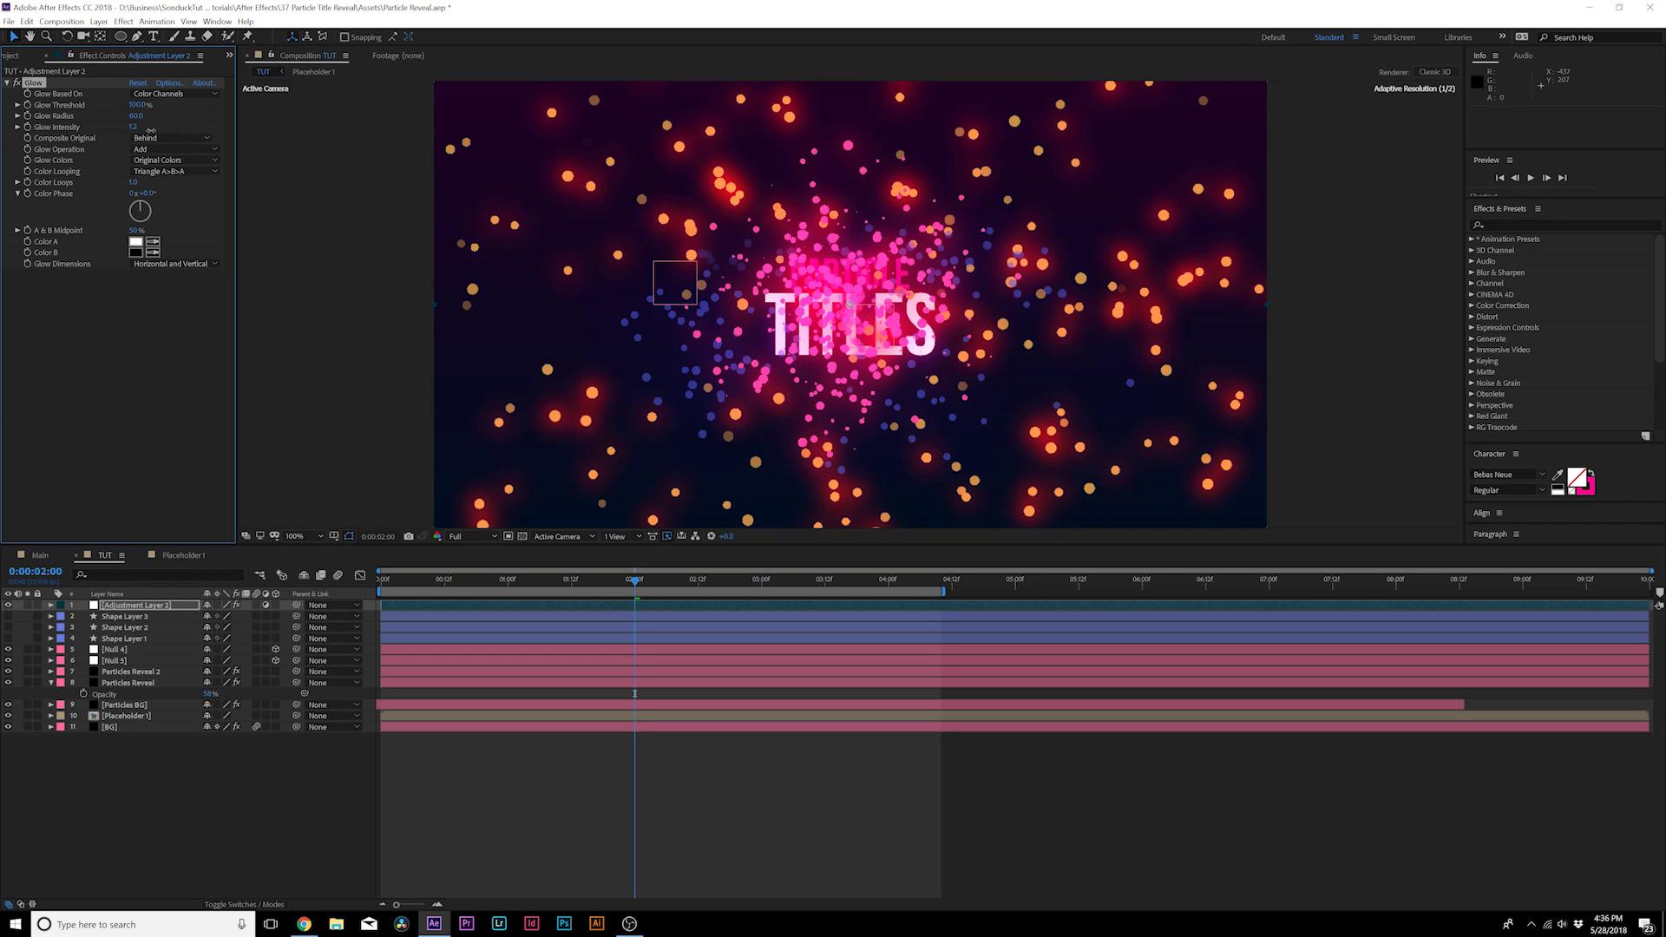
{"action": "left_click", "coordinate": [173, 149]}
{"action": "left_click", "coordinate": [175, 171]}
Add a Noise effect to the adjustment layer with the Amount of Noise at 4% and inspect the result
{"action": "left_click", "coordinate": [124, 22]}
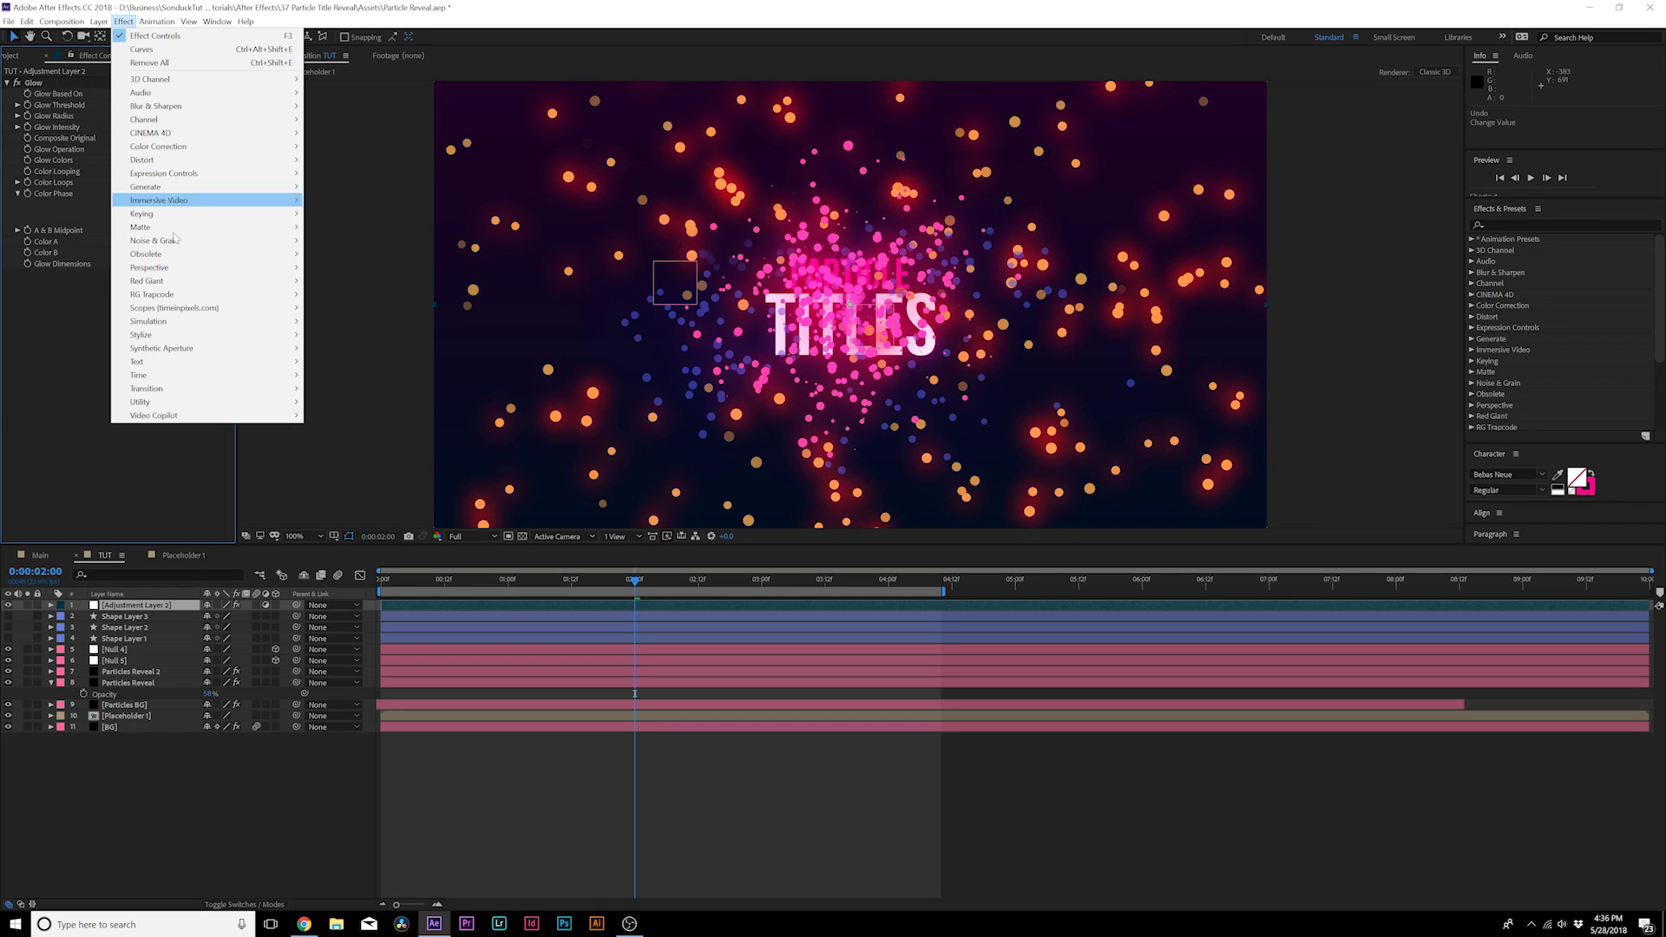
{"action": "mouse_move", "coordinate": [157, 246]}
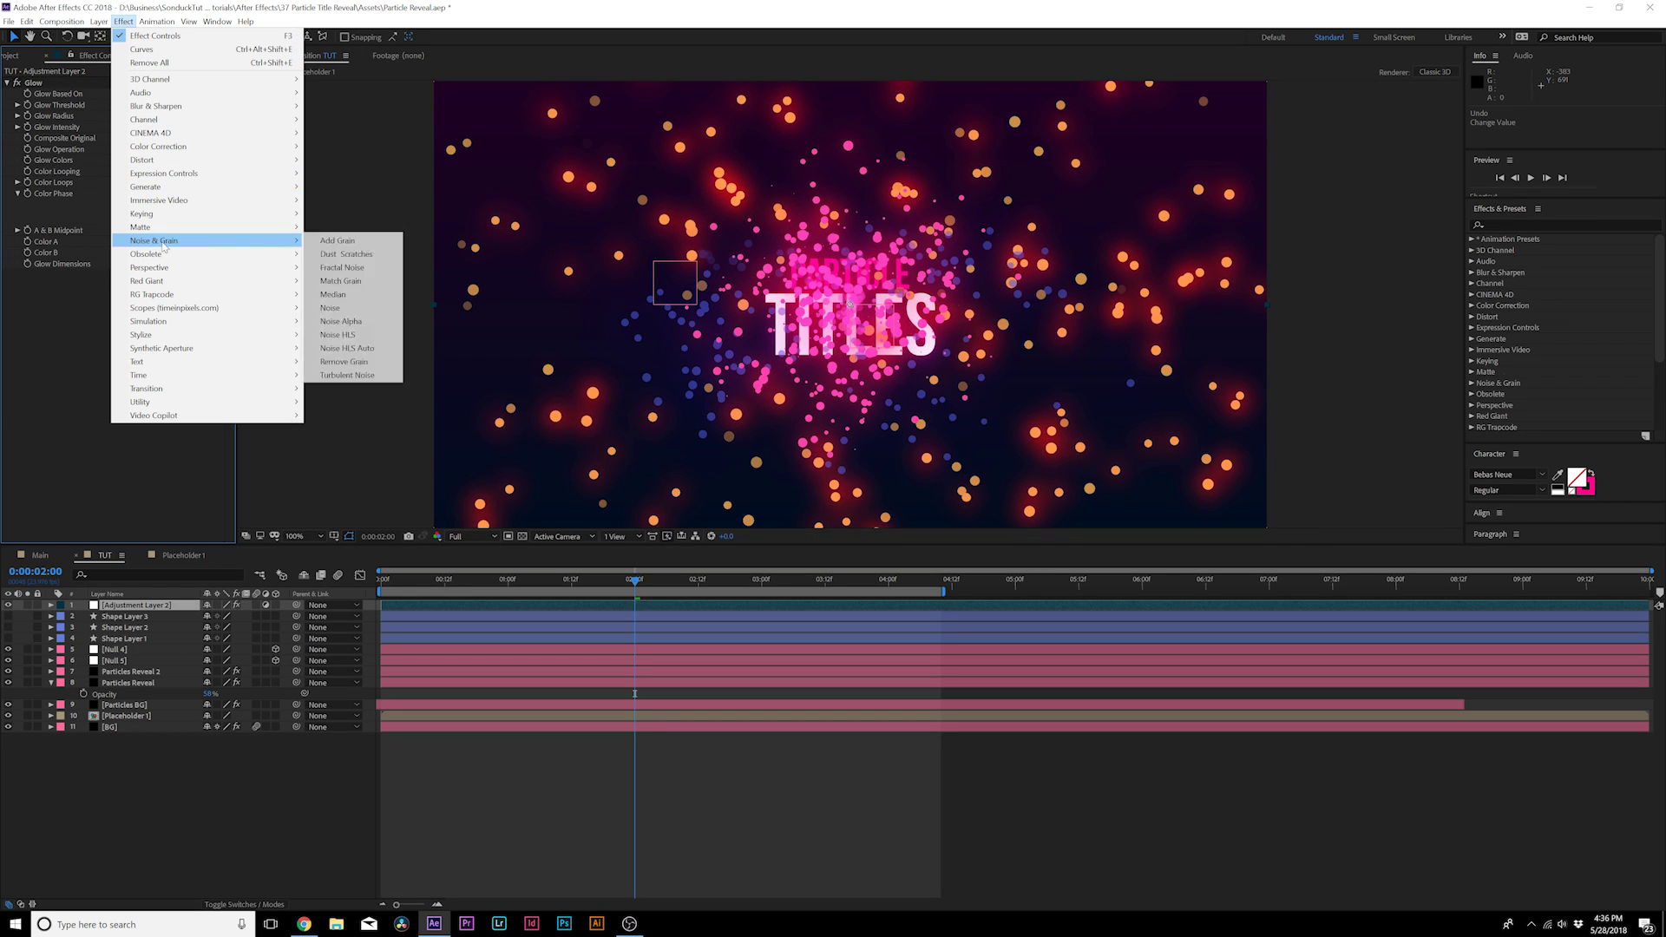
{"action": "left_click", "coordinate": [330, 307]}
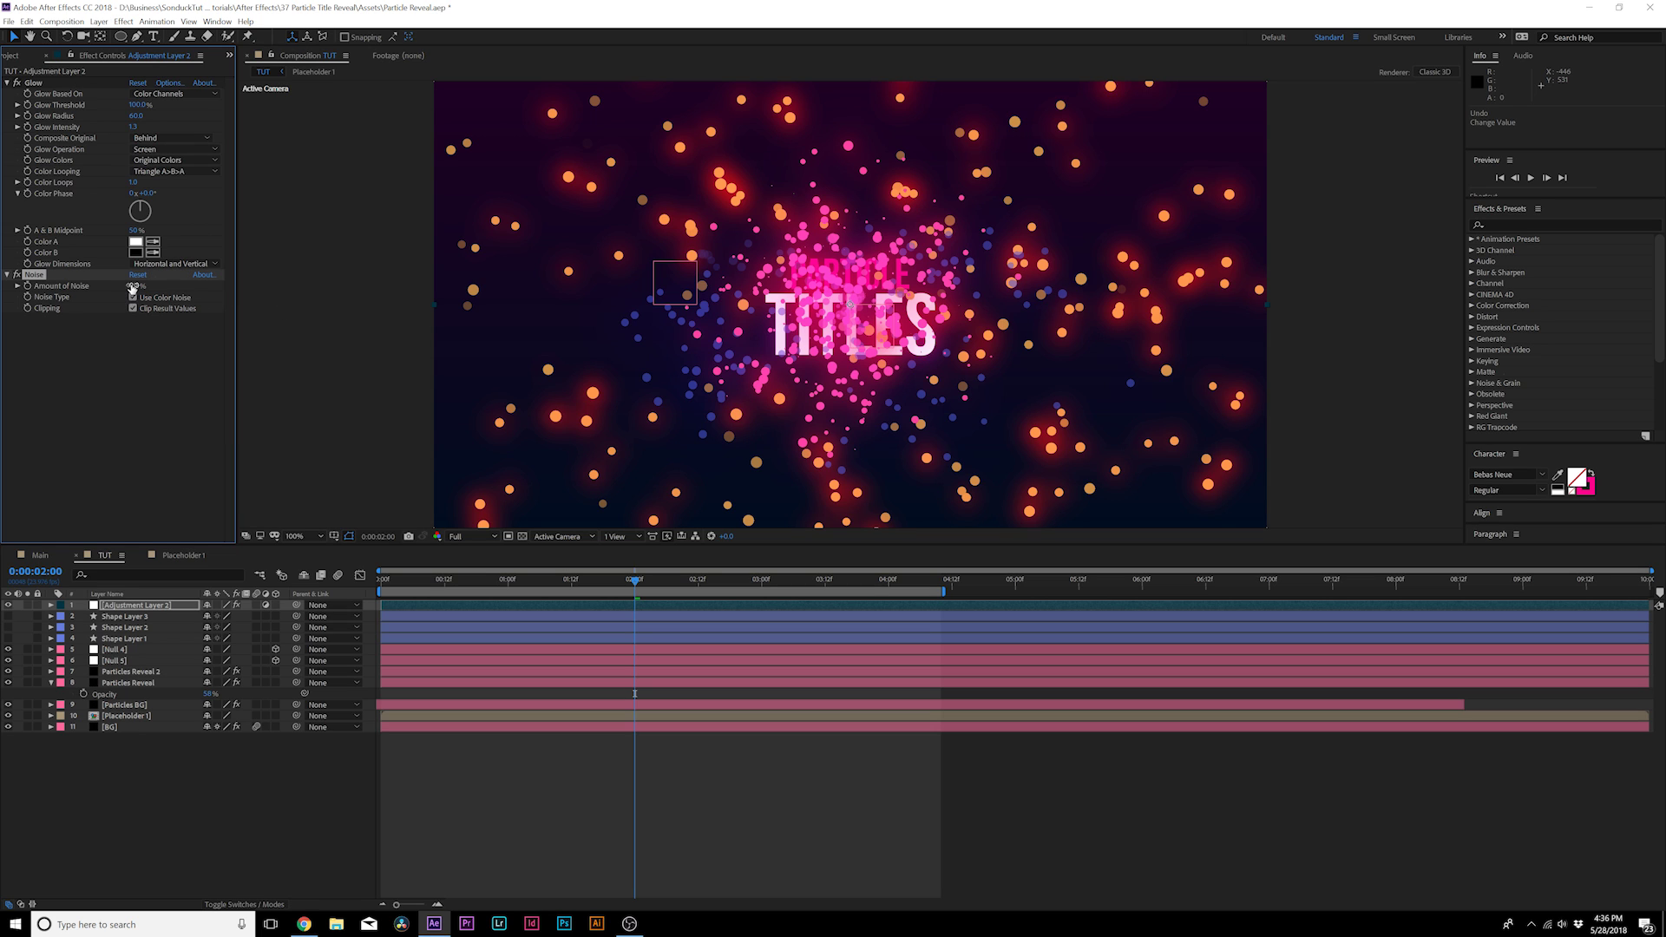
{"action": "left_click", "coordinate": [150, 444]}
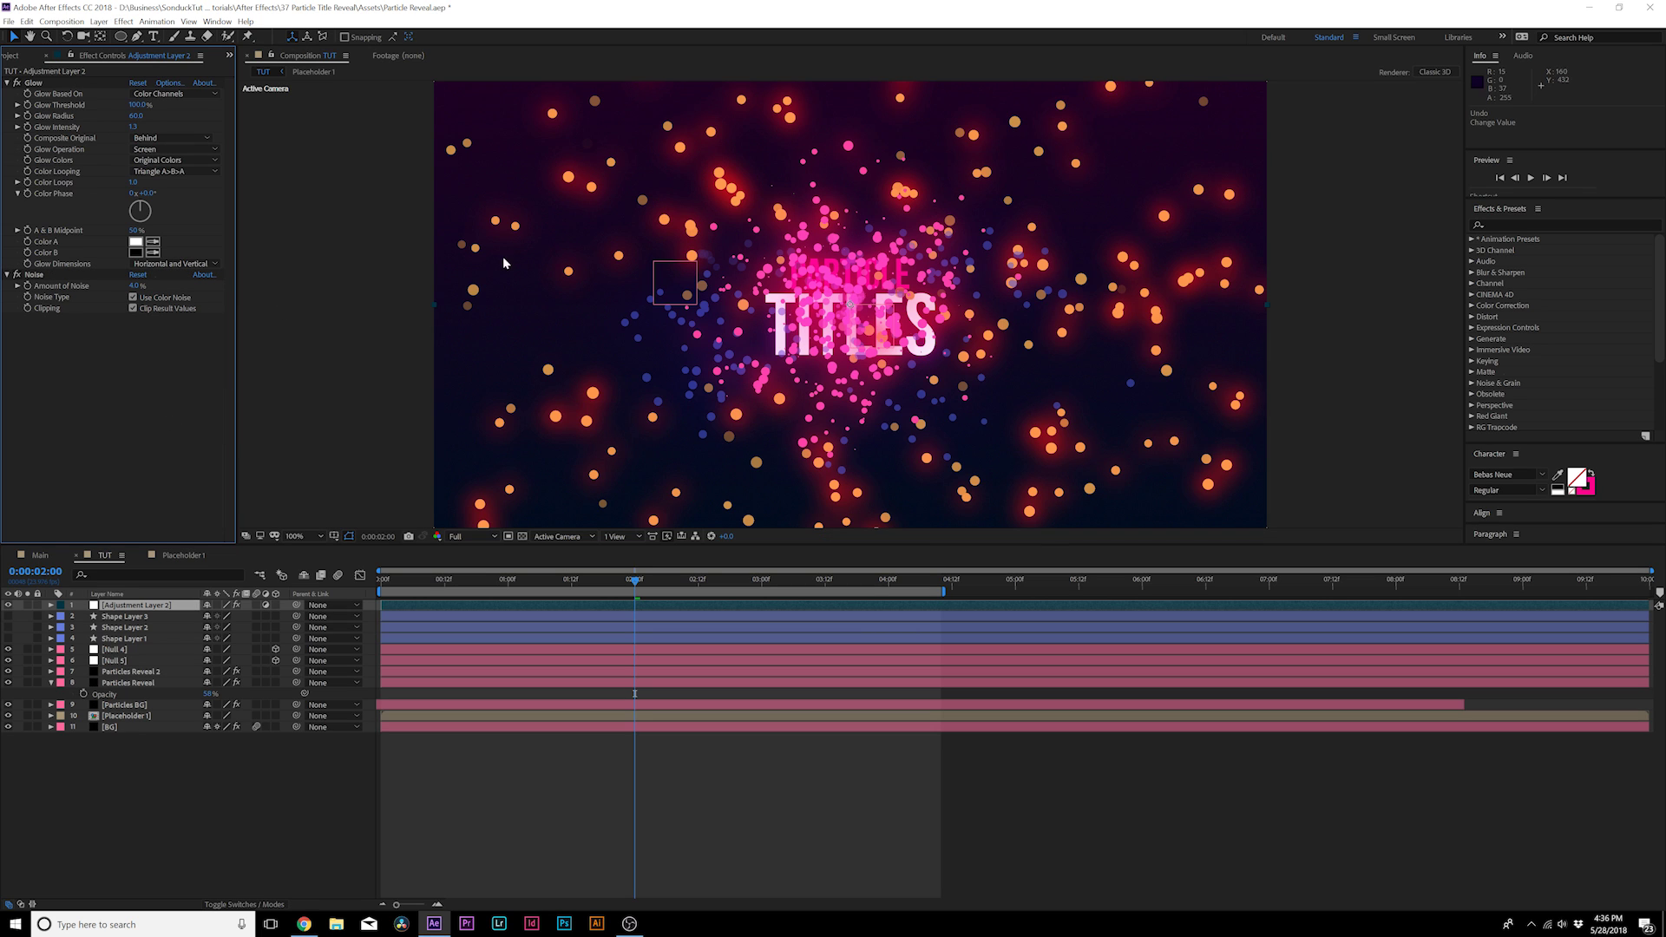
{"action": "scroll", "coordinate": [563, 361], "scroll_direction": "up", "scroll_amount": 1}
{"action": "scroll", "coordinate": [519, 304], "scroll_direction": "down", "scroll_amount": 1}
{"action": "left_click_drag", "start_coordinate": [638, 580], "coordinate": [761, 580]}
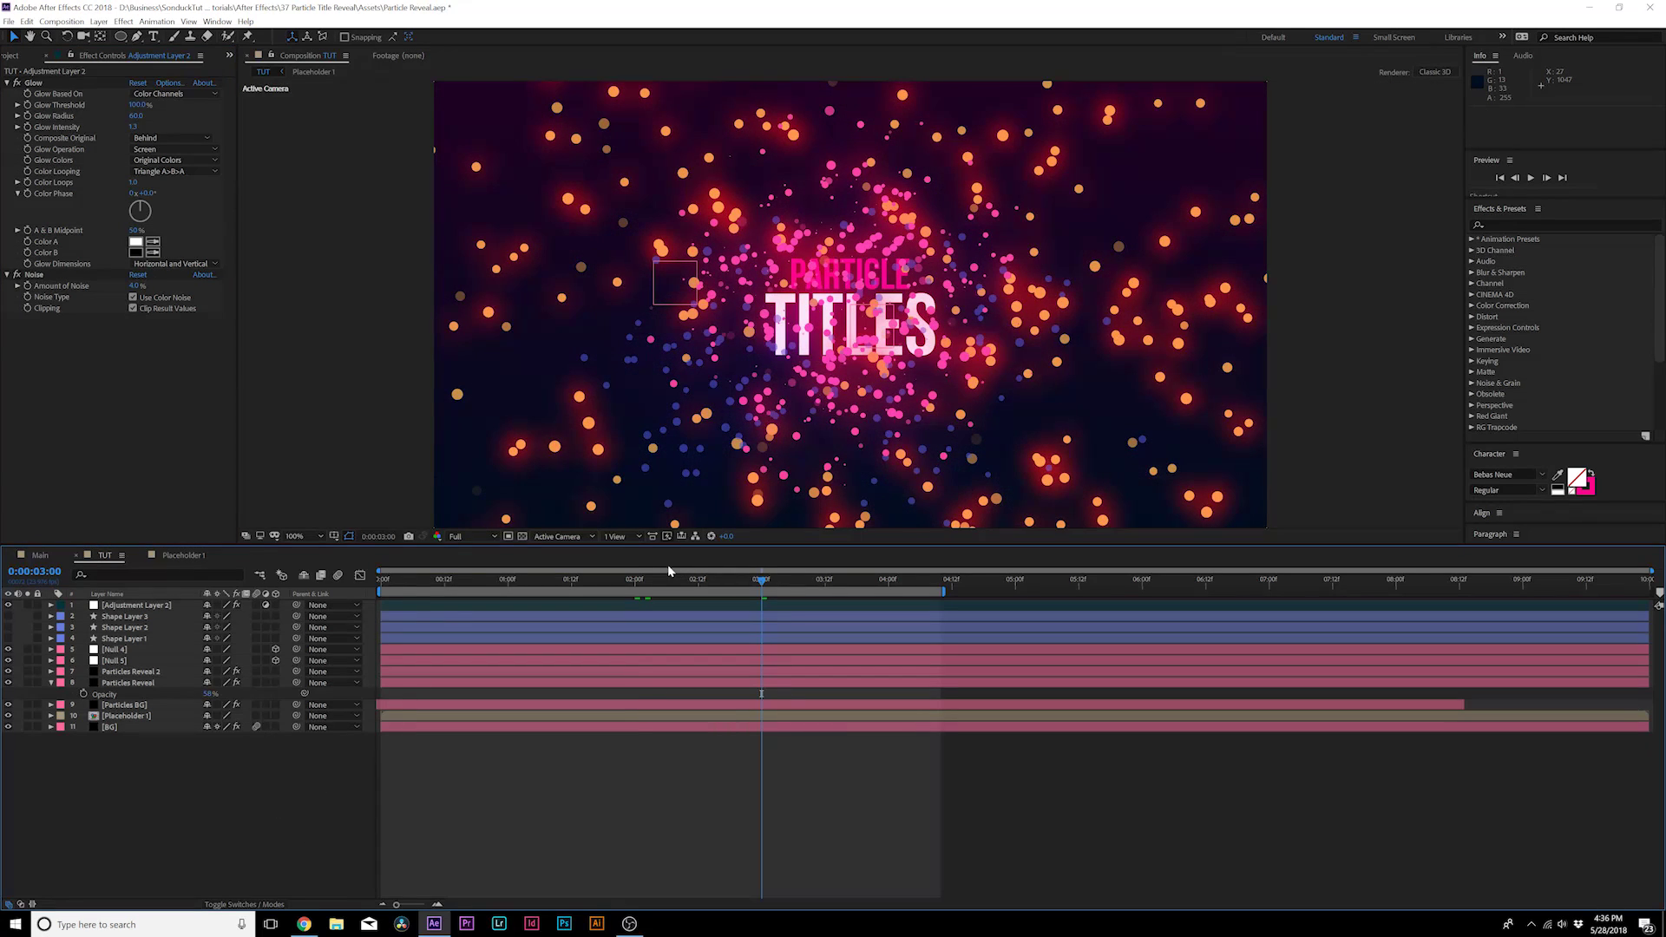
Move the Placeholder 1 title layer above Particles BG in the layer stack and scrub to check the title
{"action": "left_click", "coordinate": [51, 683]}
{"action": "left_click_drag", "start_coordinate": [821, 585], "coordinate": [915, 580]}
{"action": "left_click", "coordinate": [110, 706]}
{"action": "mouse_move", "coordinate": [110, 711]}
{"action": "left_mouse_down"}
{"action": "mouse_move", "coordinate": [101, 699]}
{"action": "mouse_move", "coordinate": [117, 694]}
{"action": "left_mouse_up"}
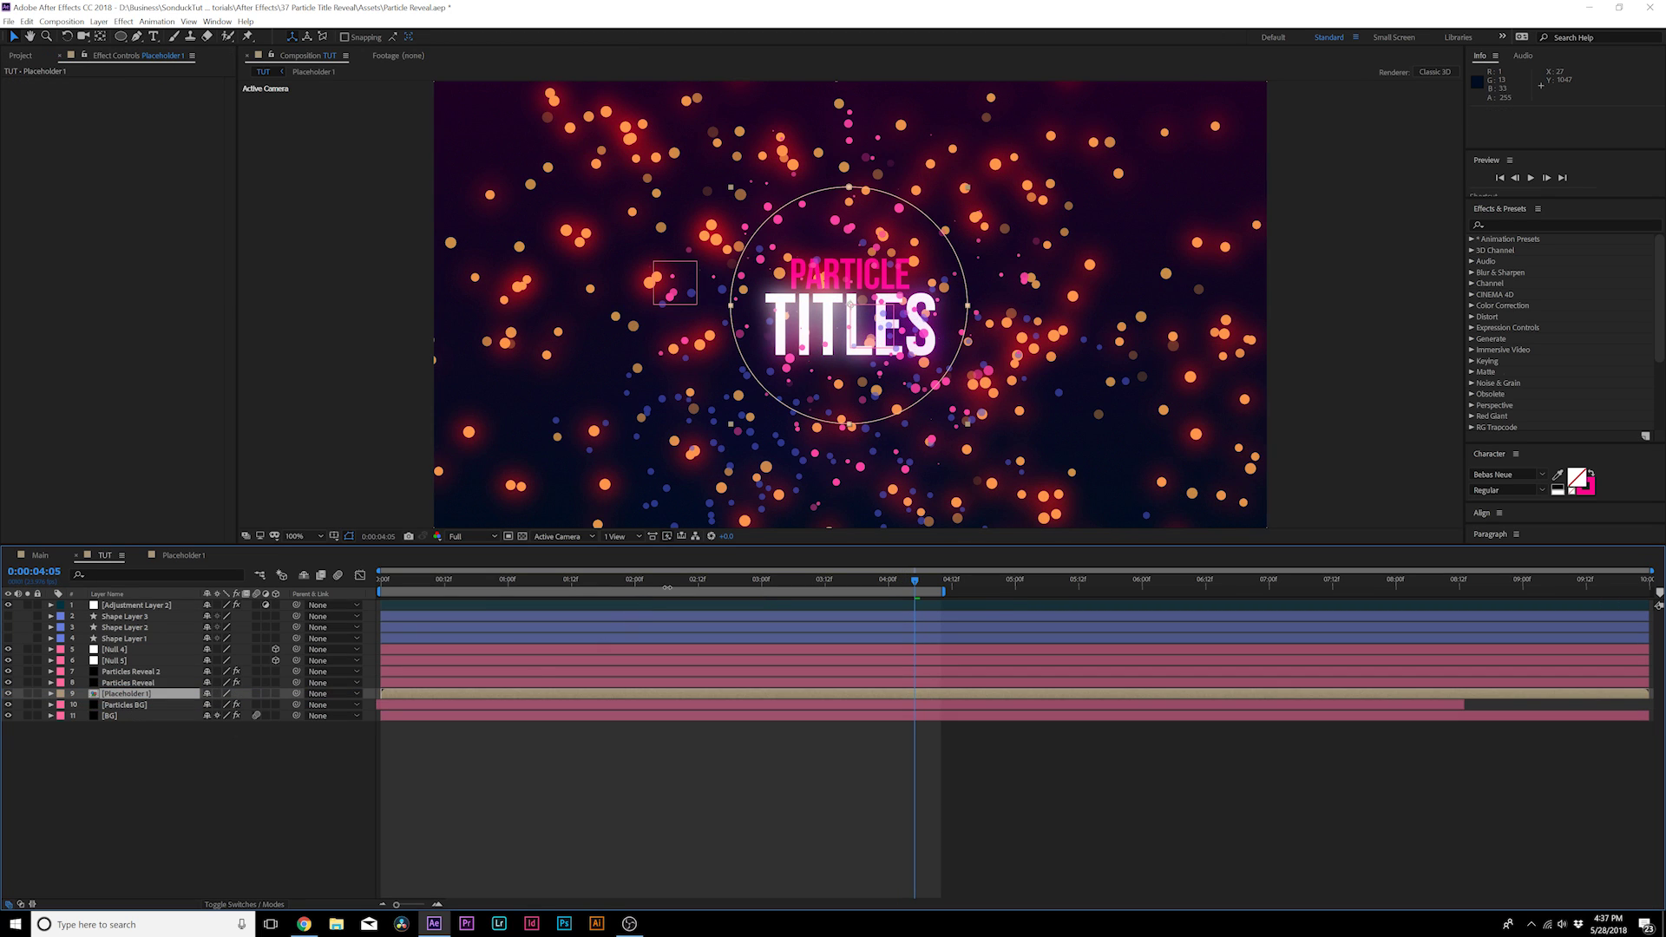
{"action": "left_click_drag", "start_coordinate": [657, 586], "coordinate": [835, 599]}
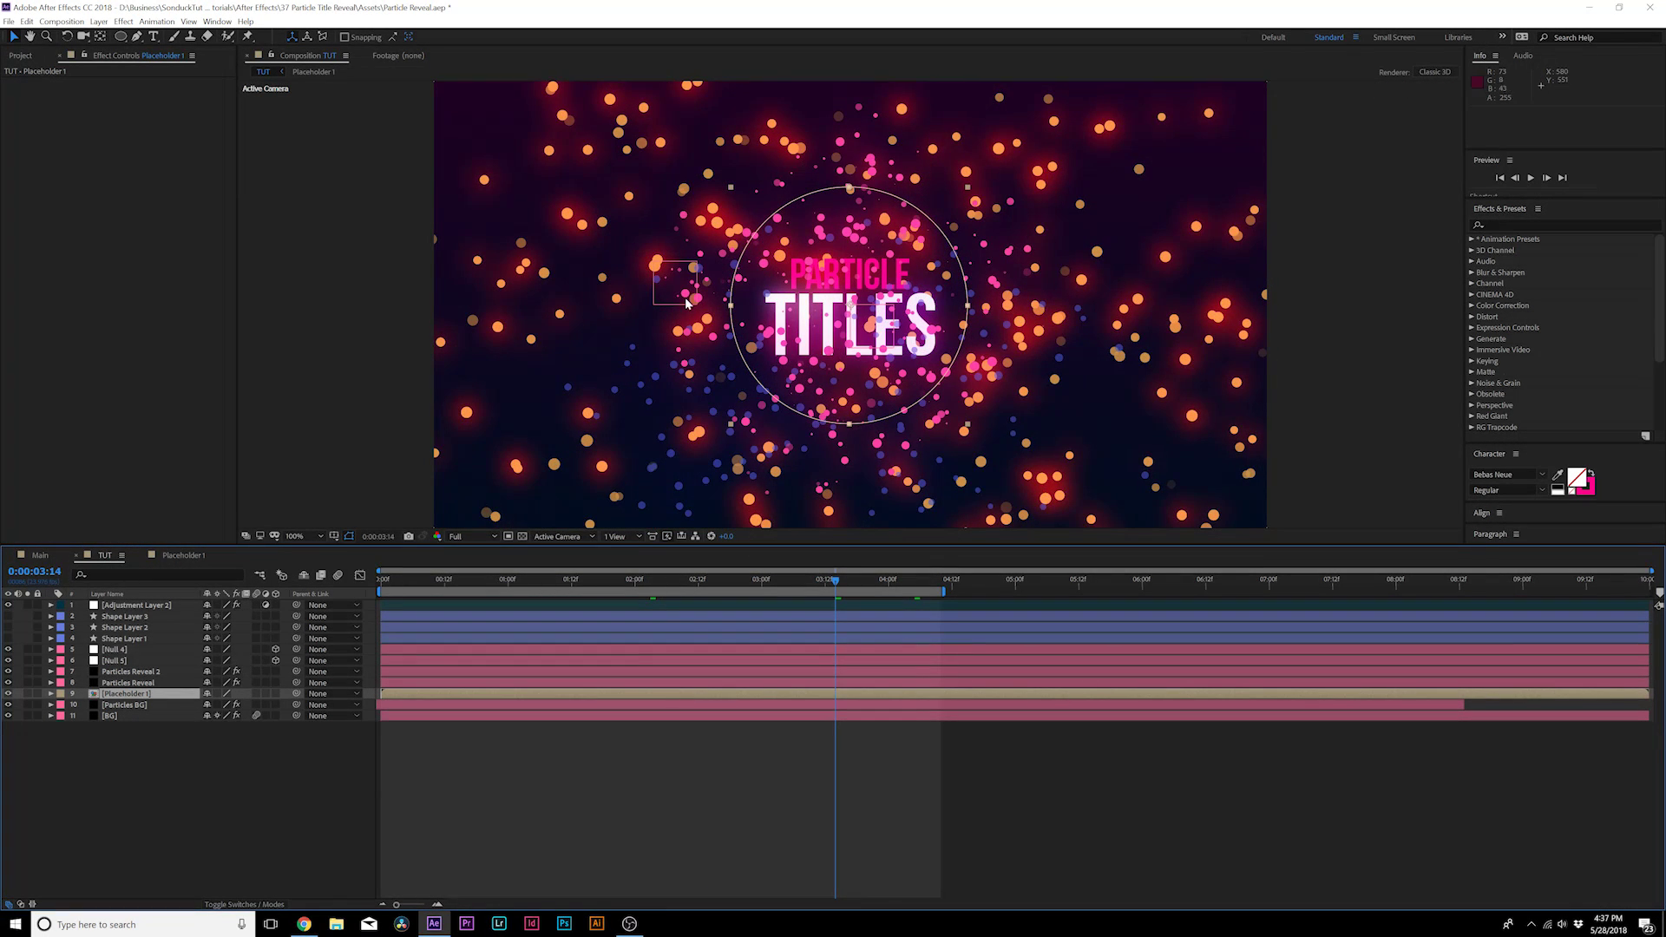
{"action": "left_click", "coordinate": [260, 781]}
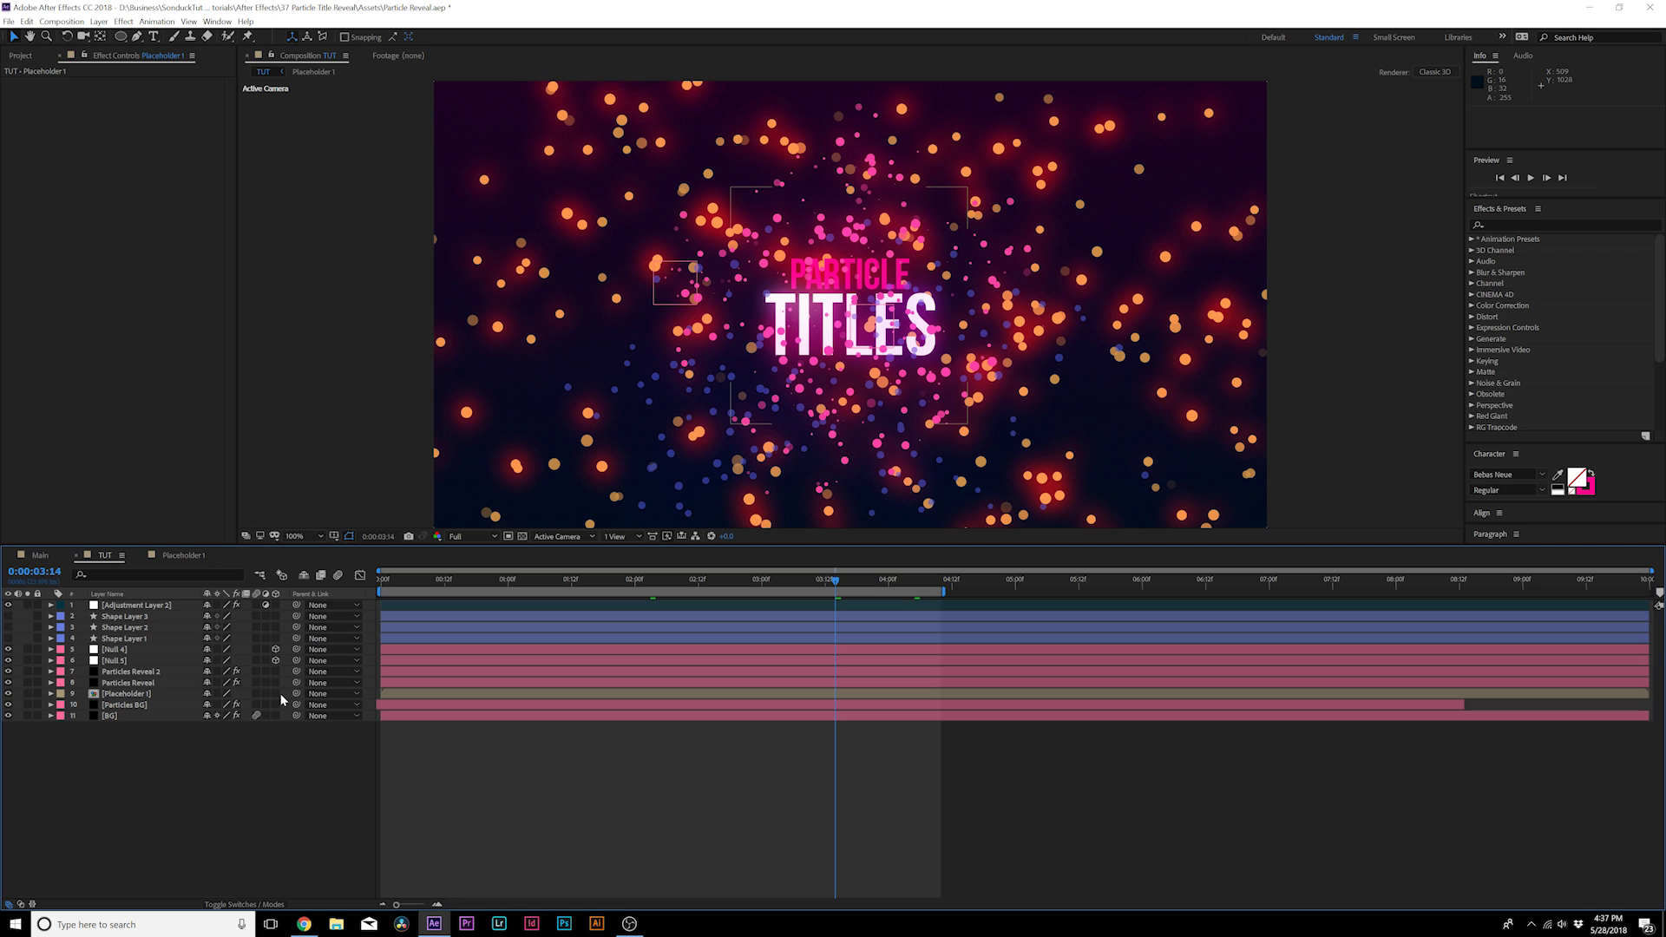
Create a black solid layer named "Flare"
{"action": "left_click", "coordinate": [98, 22]}
{"action": "mouse_move", "coordinate": [139, 36]}
{"action": "left_click", "coordinate": [345, 52]}
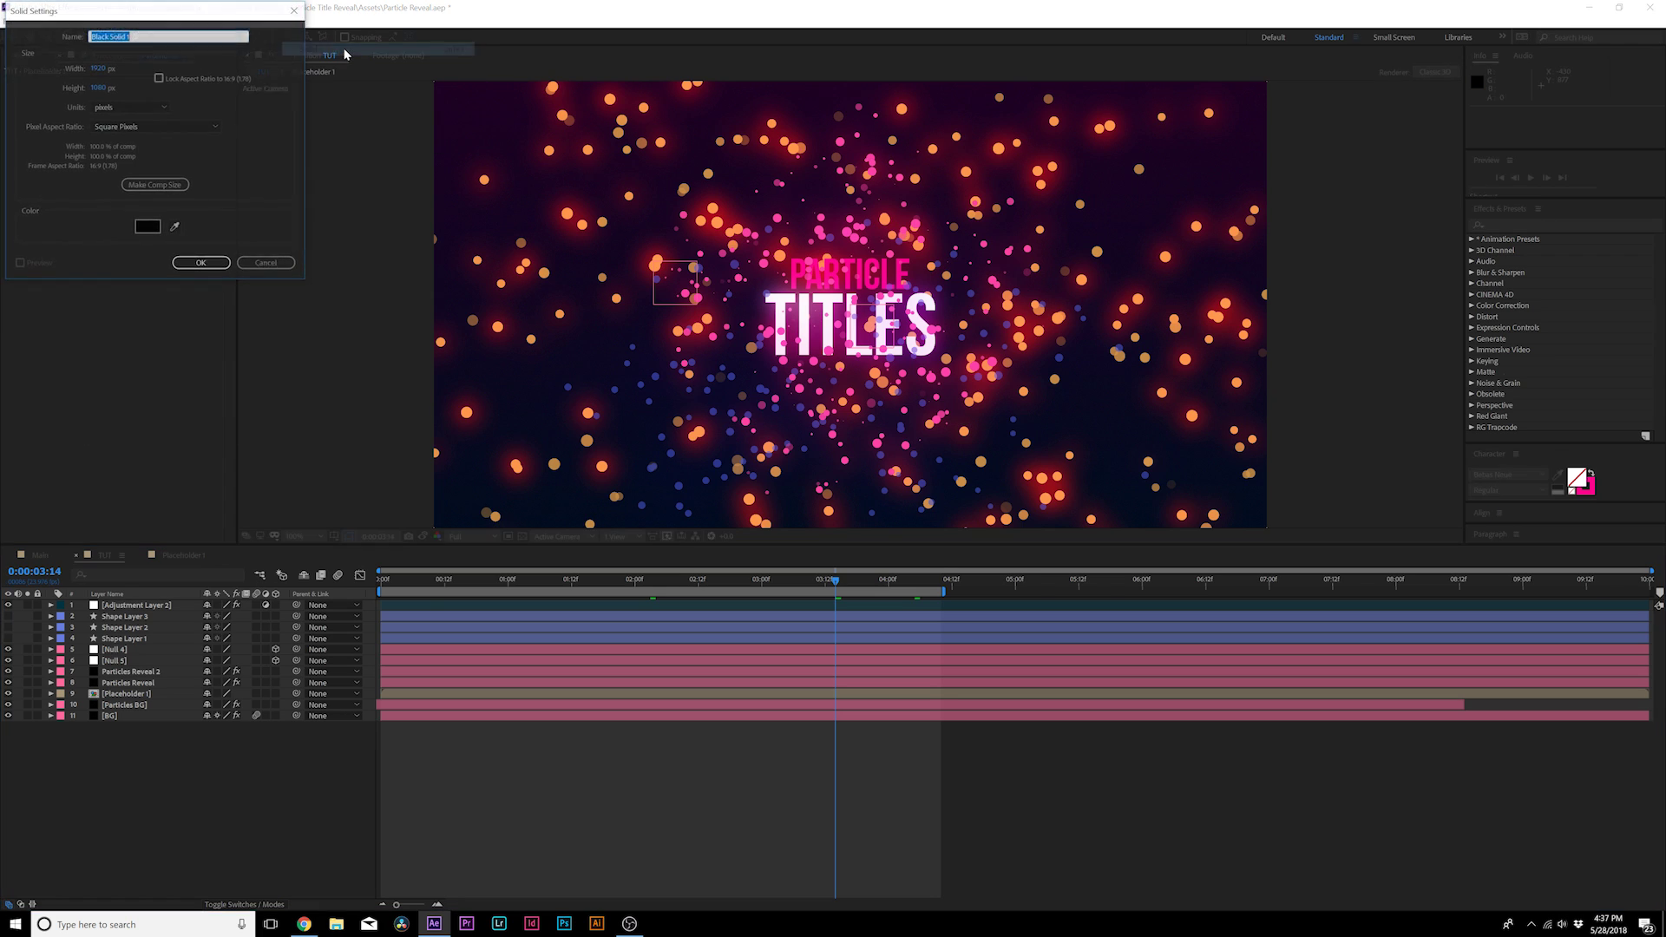
{"action": "type", "text": "Flare"}
{"action": "key", "text": "Return"}
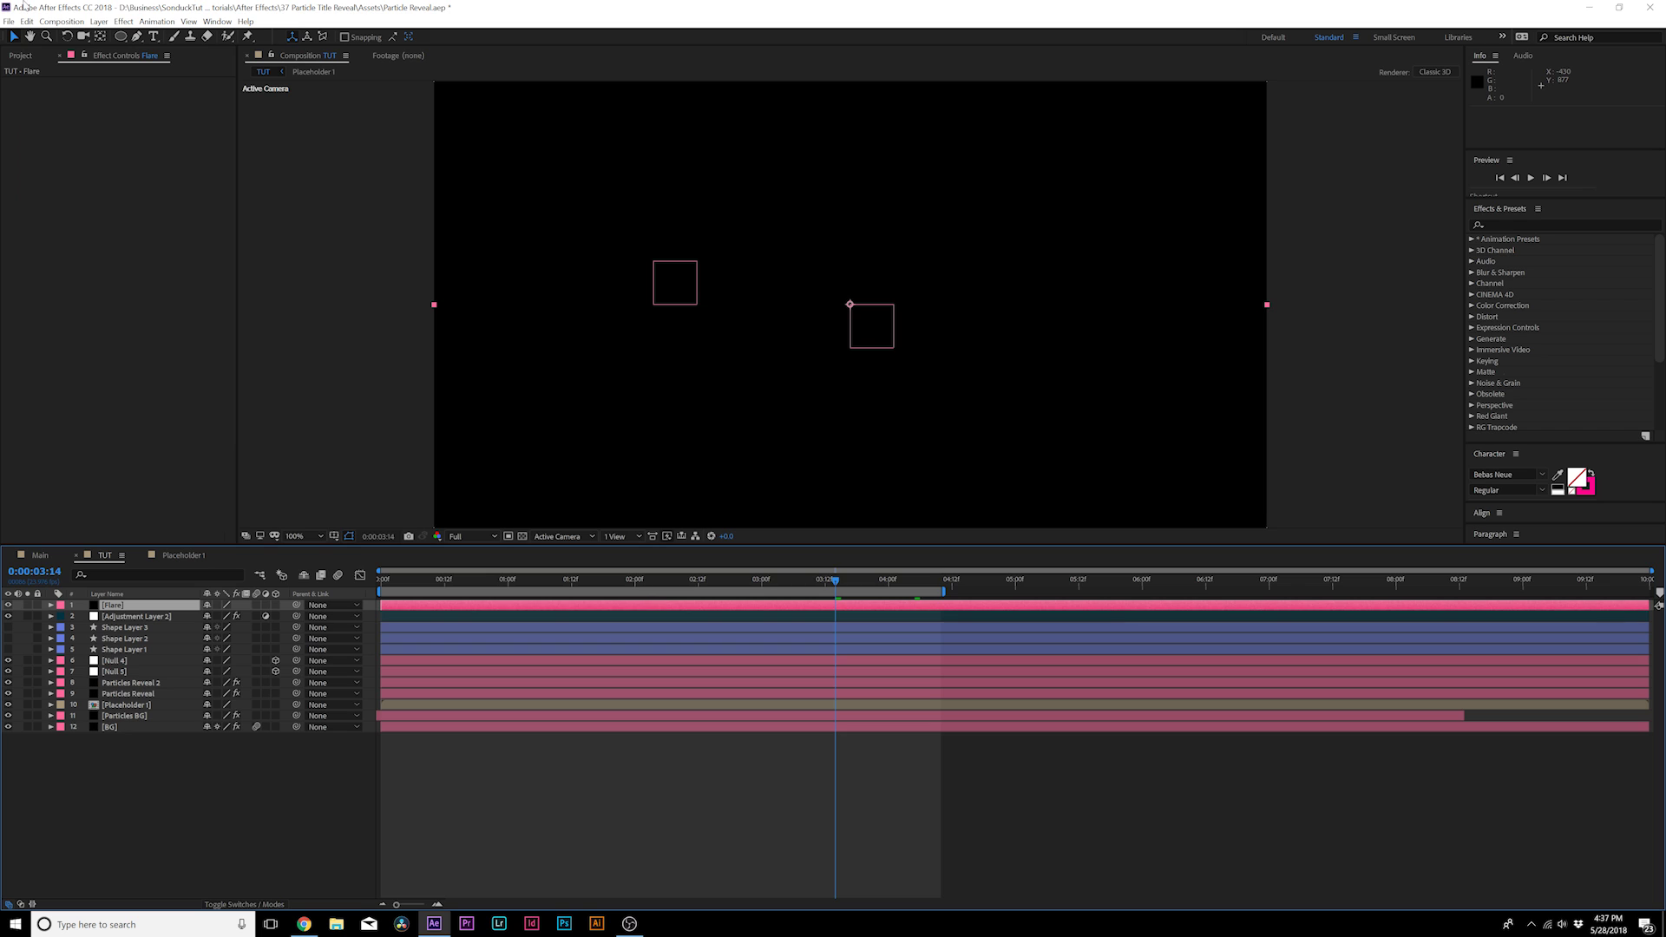
Add a Lens Flare effect to the Flare layer and set its Lens Type to 105mm Prime
{"action": "left_click", "coordinate": [124, 22]}
{"action": "mouse_move", "coordinate": [209, 187]}
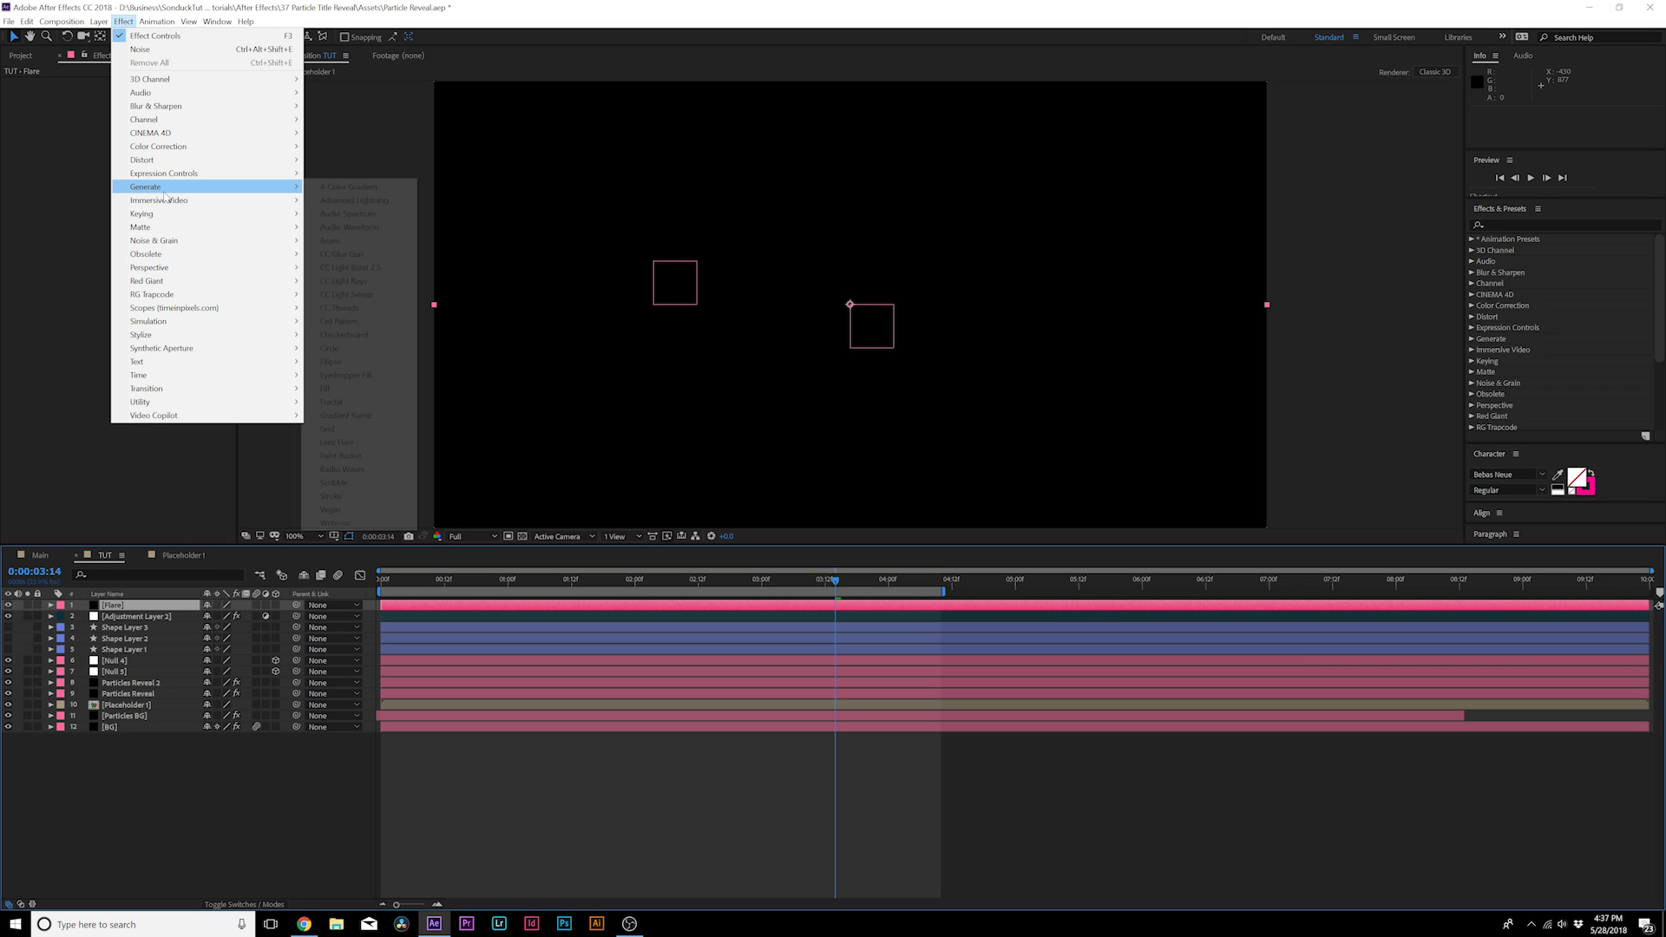
{"action": "left_click", "coordinate": [339, 442]}
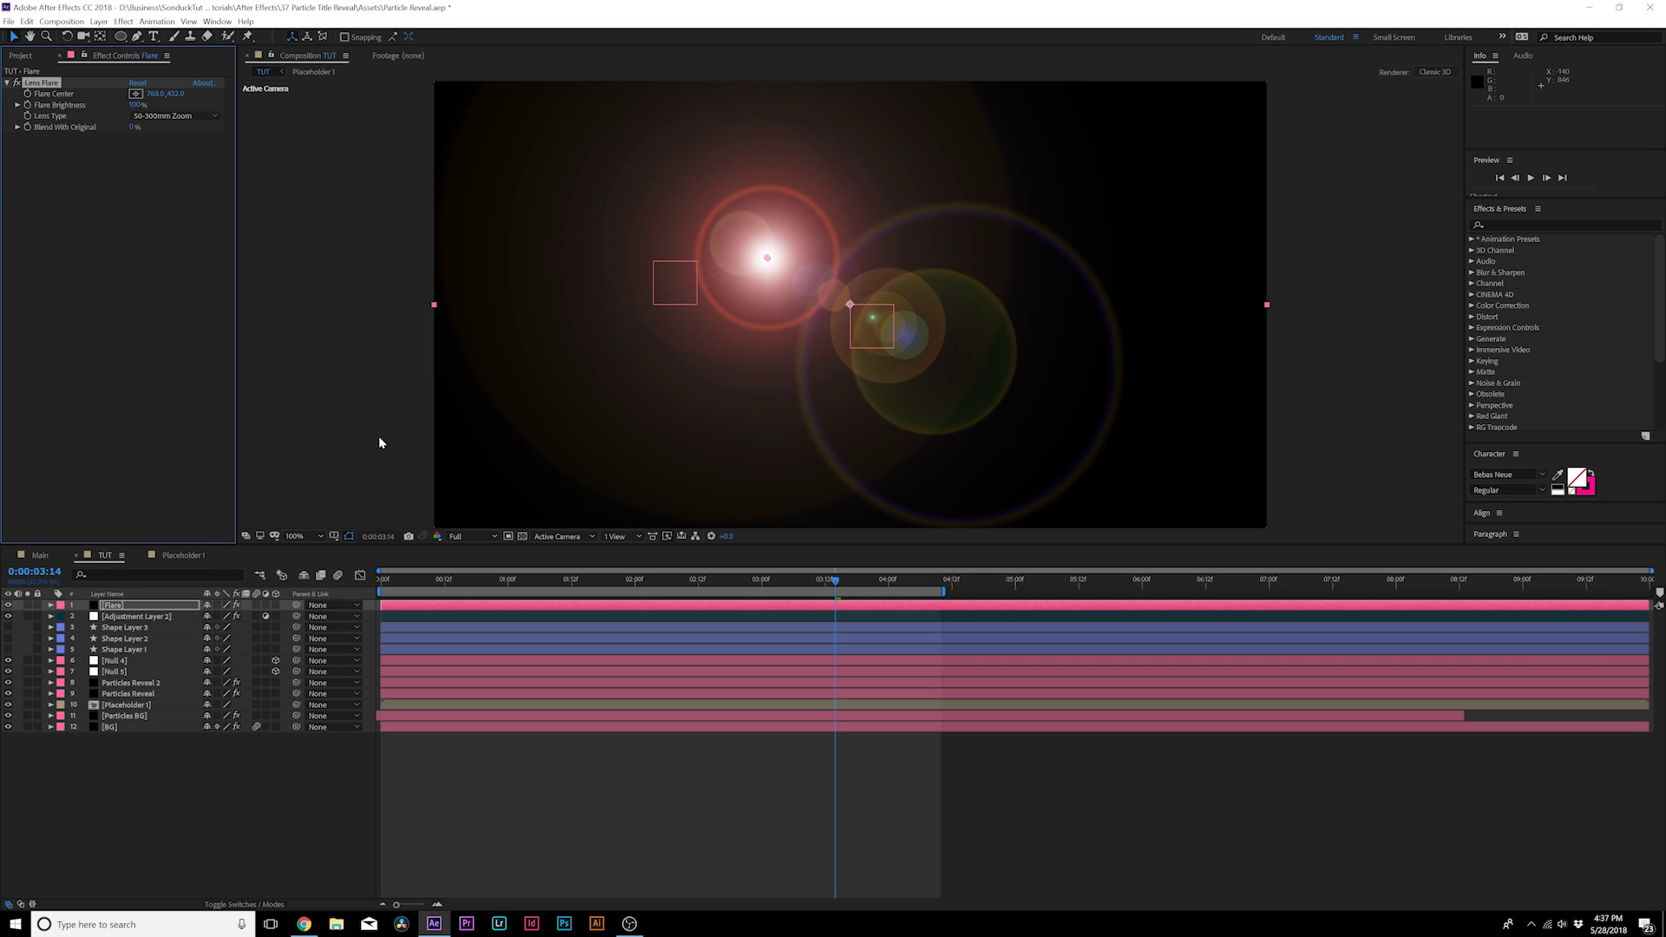
{"action": "left_click", "coordinate": [153, 116]}
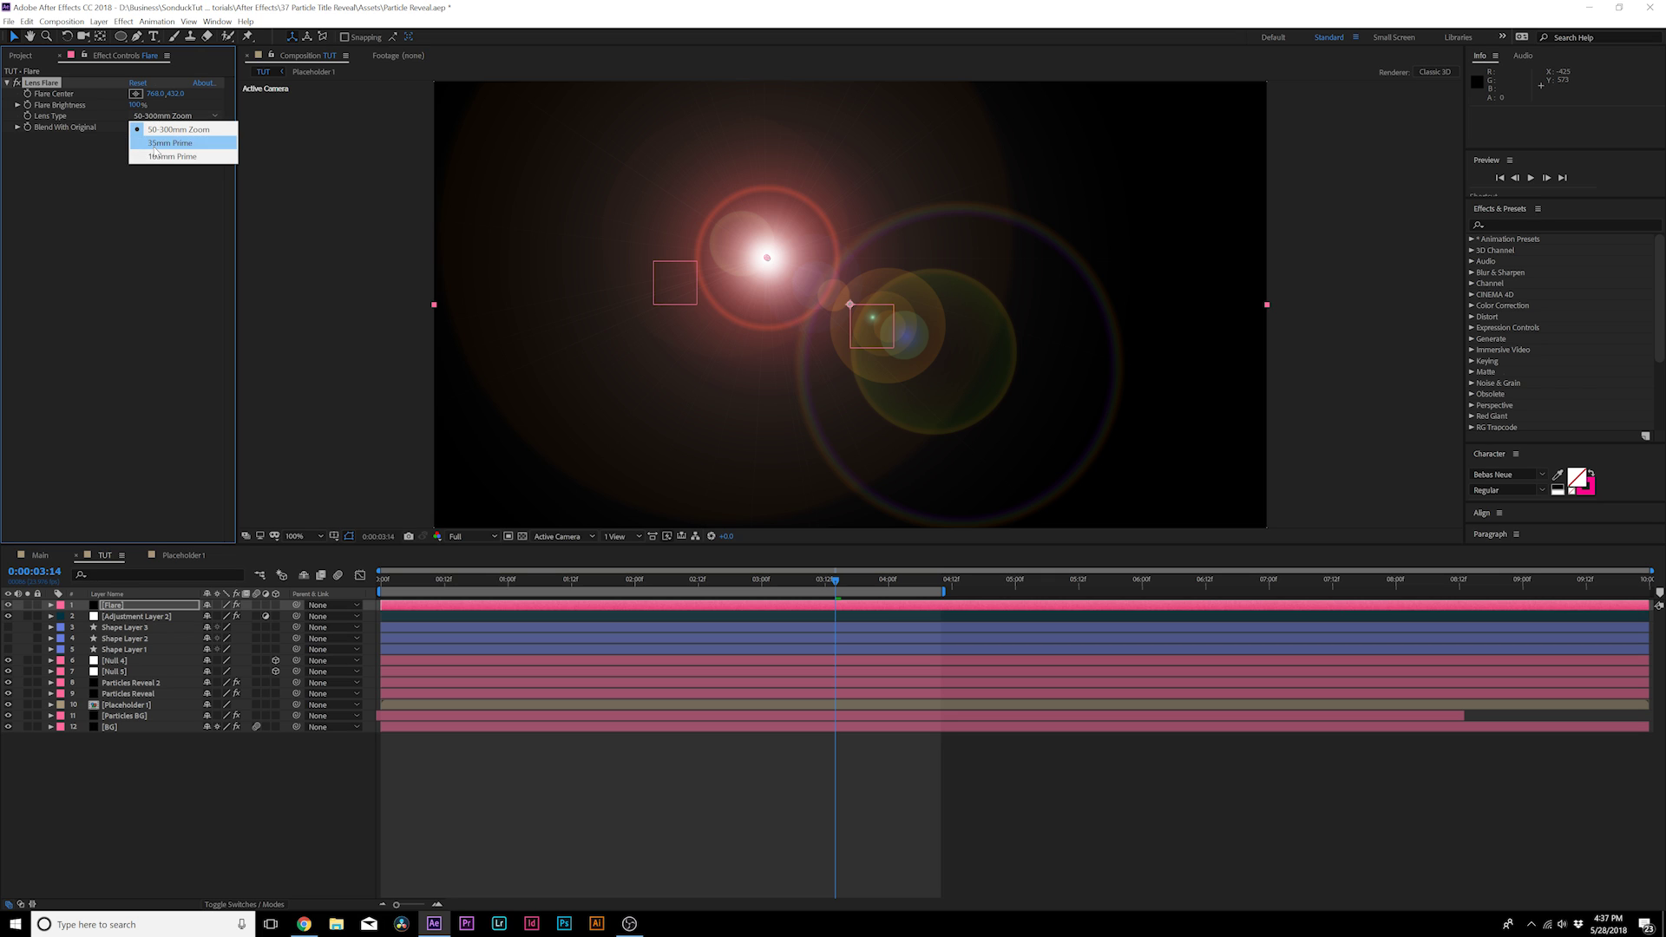
{"action": "left_click", "coordinate": [158, 156]}
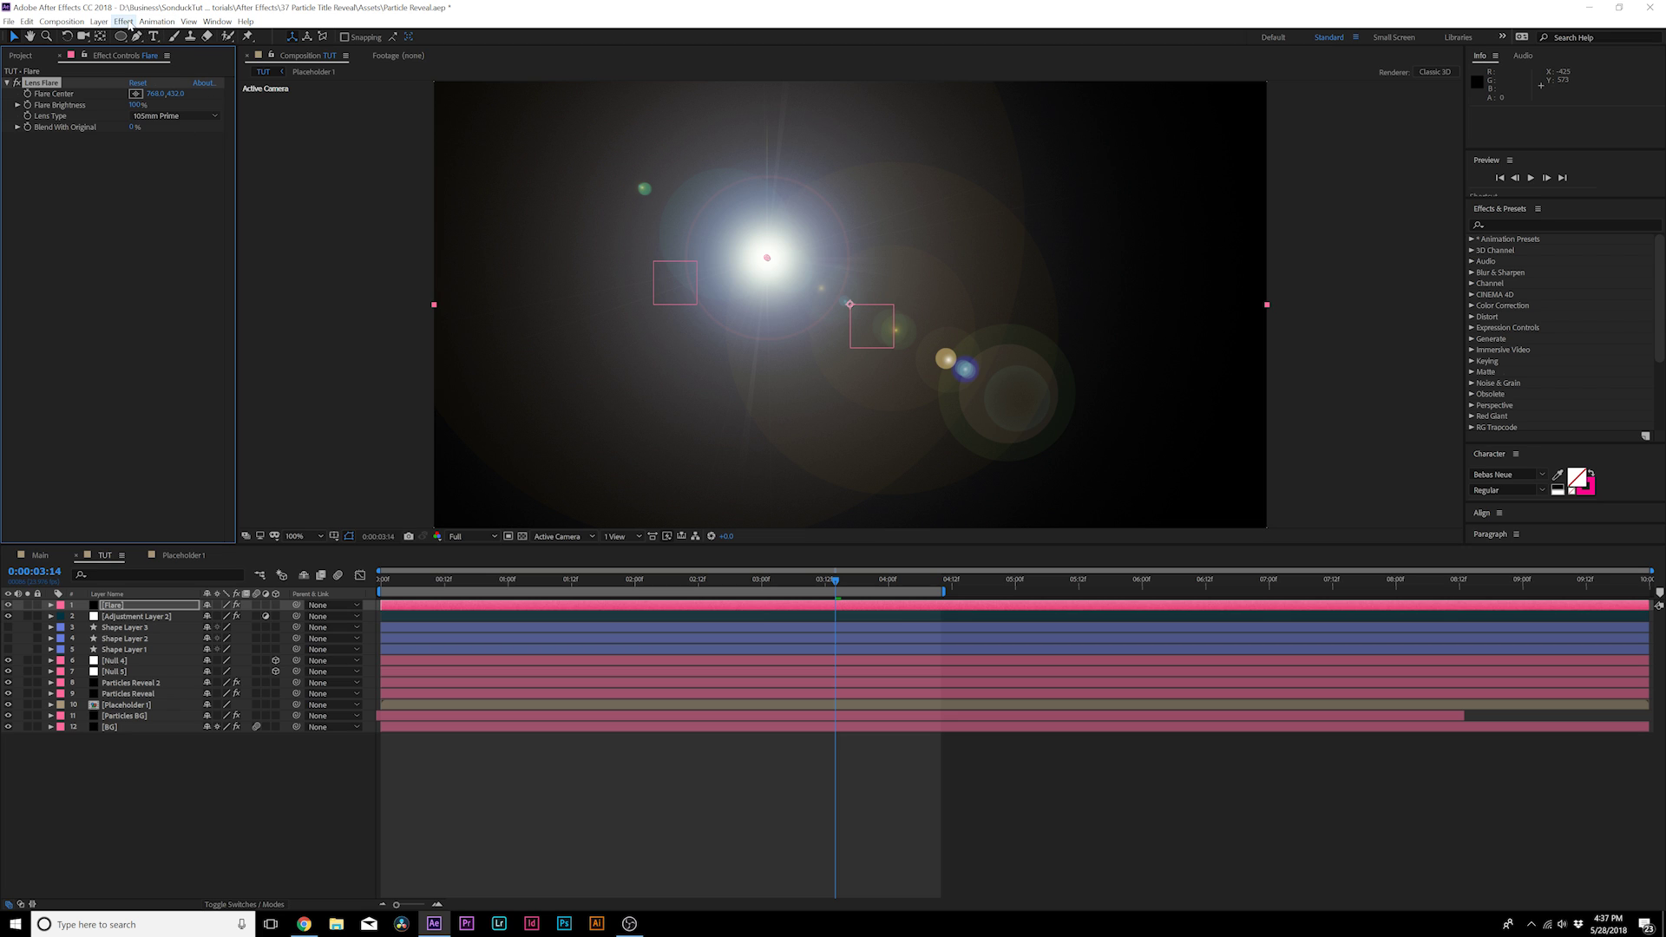
Add a Curves effect to the Flare layer and tint it purple by raising the red curve, lowering green and slightly raising blue
{"action": "left_click", "coordinate": [124, 21]}
{"action": "mouse_move", "coordinate": [174, 145]}
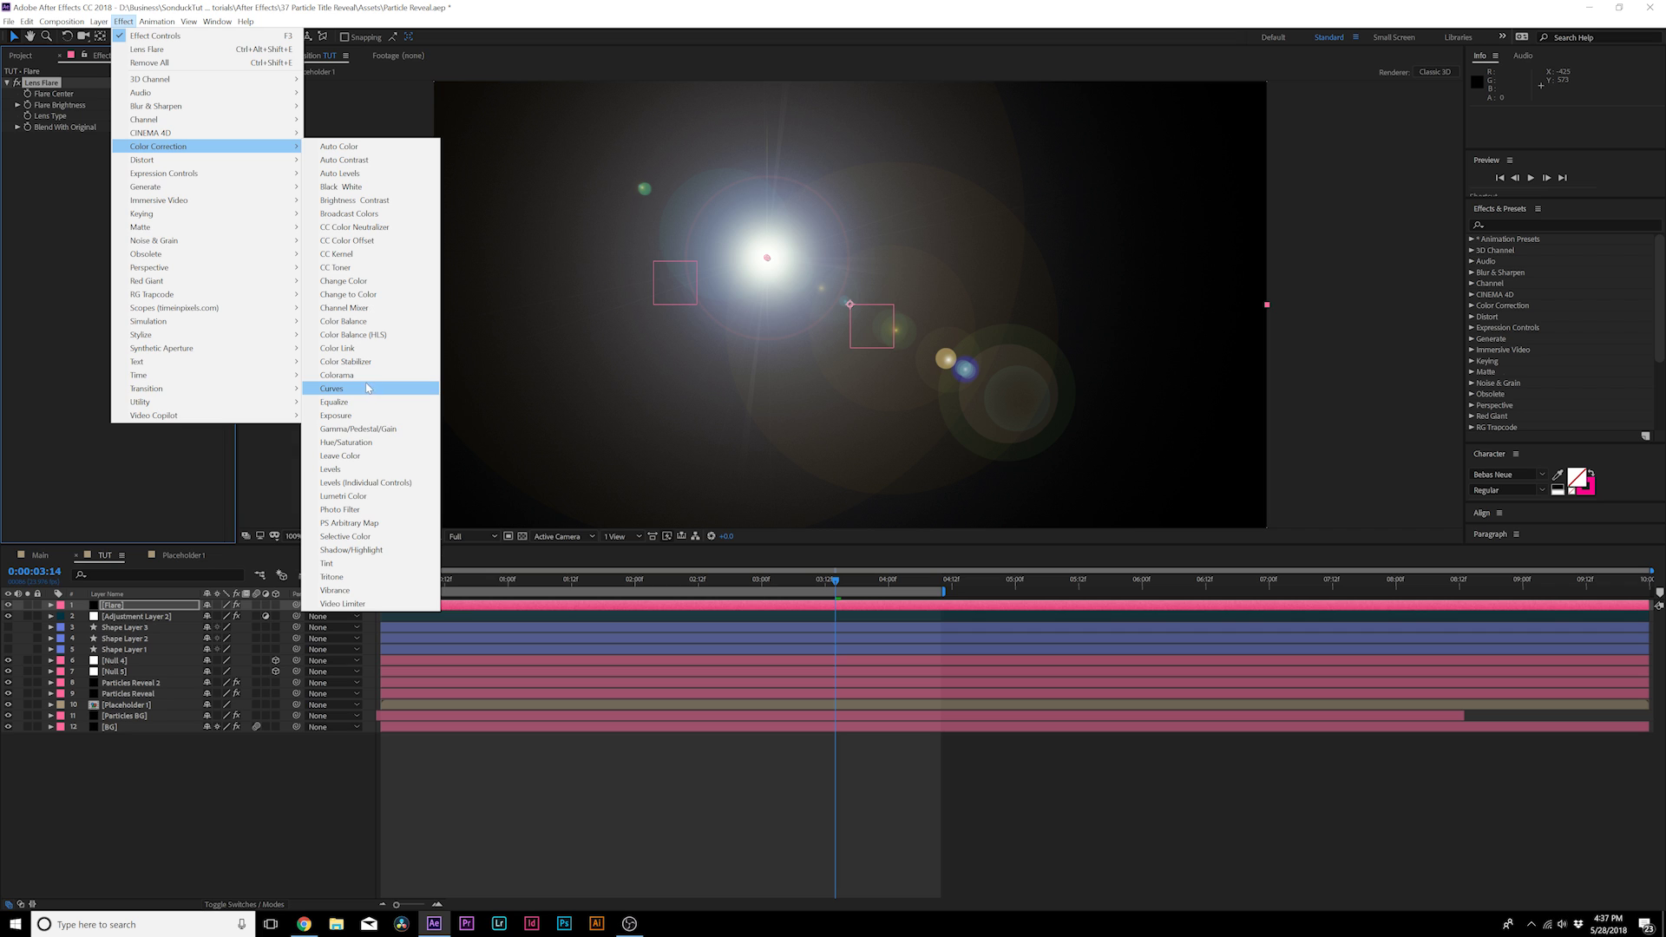
{"action": "left_click", "coordinate": [368, 388]}
{"action": "left_click", "coordinate": [167, 149]}
{"action": "left_click", "coordinate": [154, 176]}
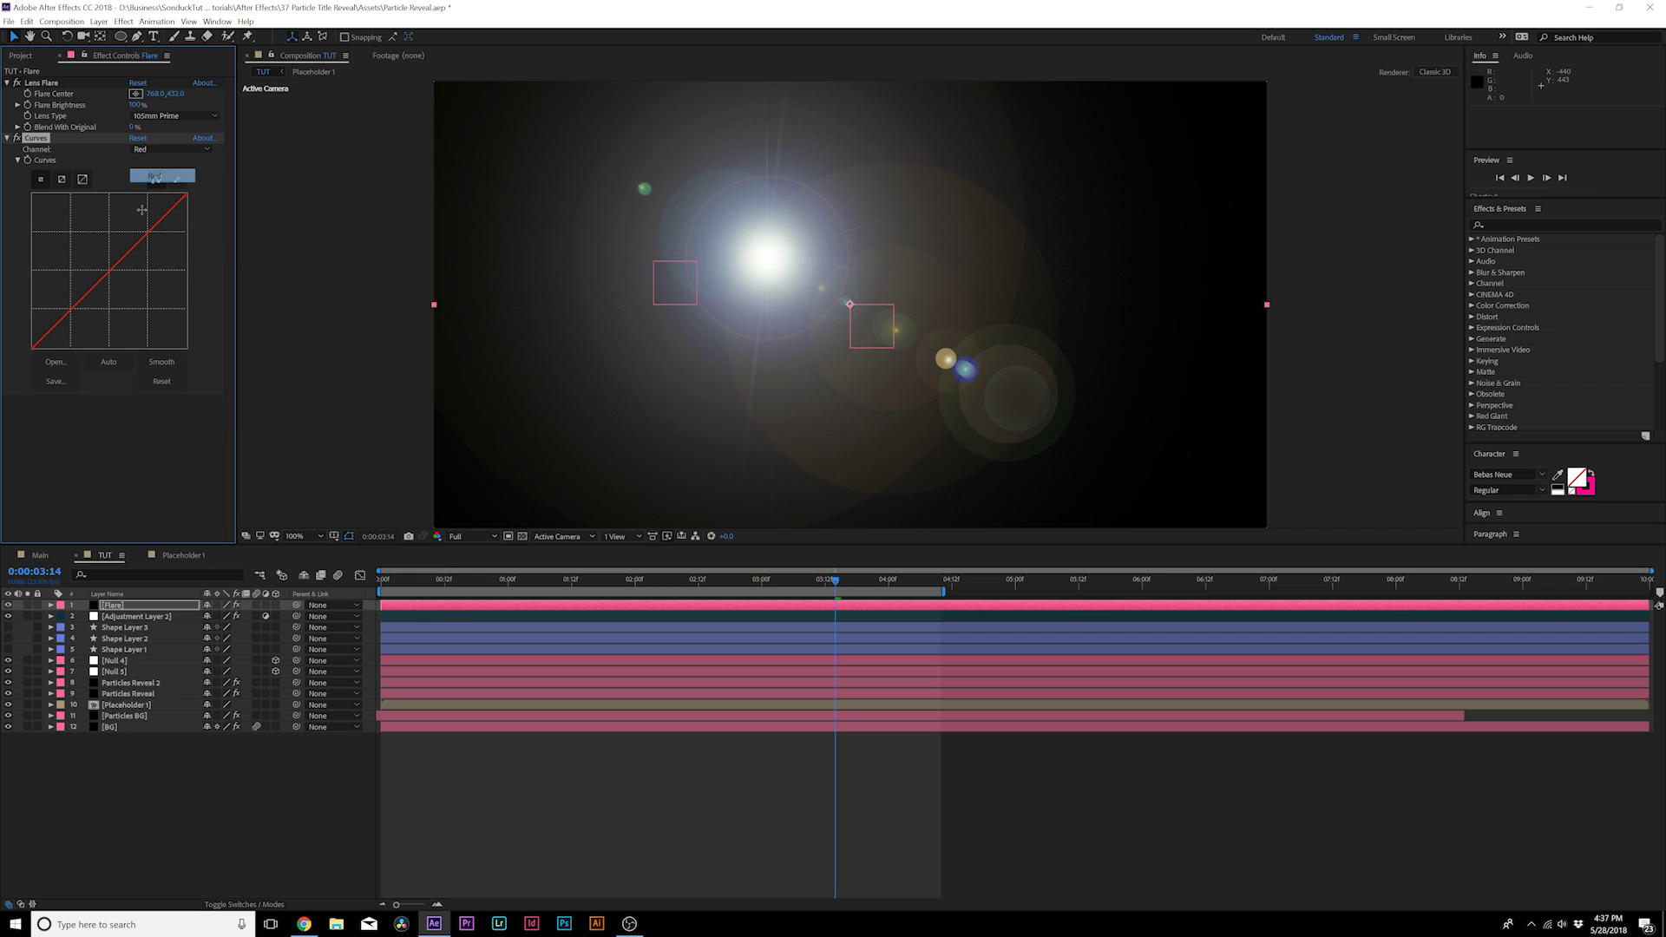
{"action": "left_click_drag", "start_coordinate": [96, 285], "coordinate": [132, 296]}
{"action": "left_click", "coordinate": [165, 150]}
{"action": "left_click", "coordinate": [152, 184]}
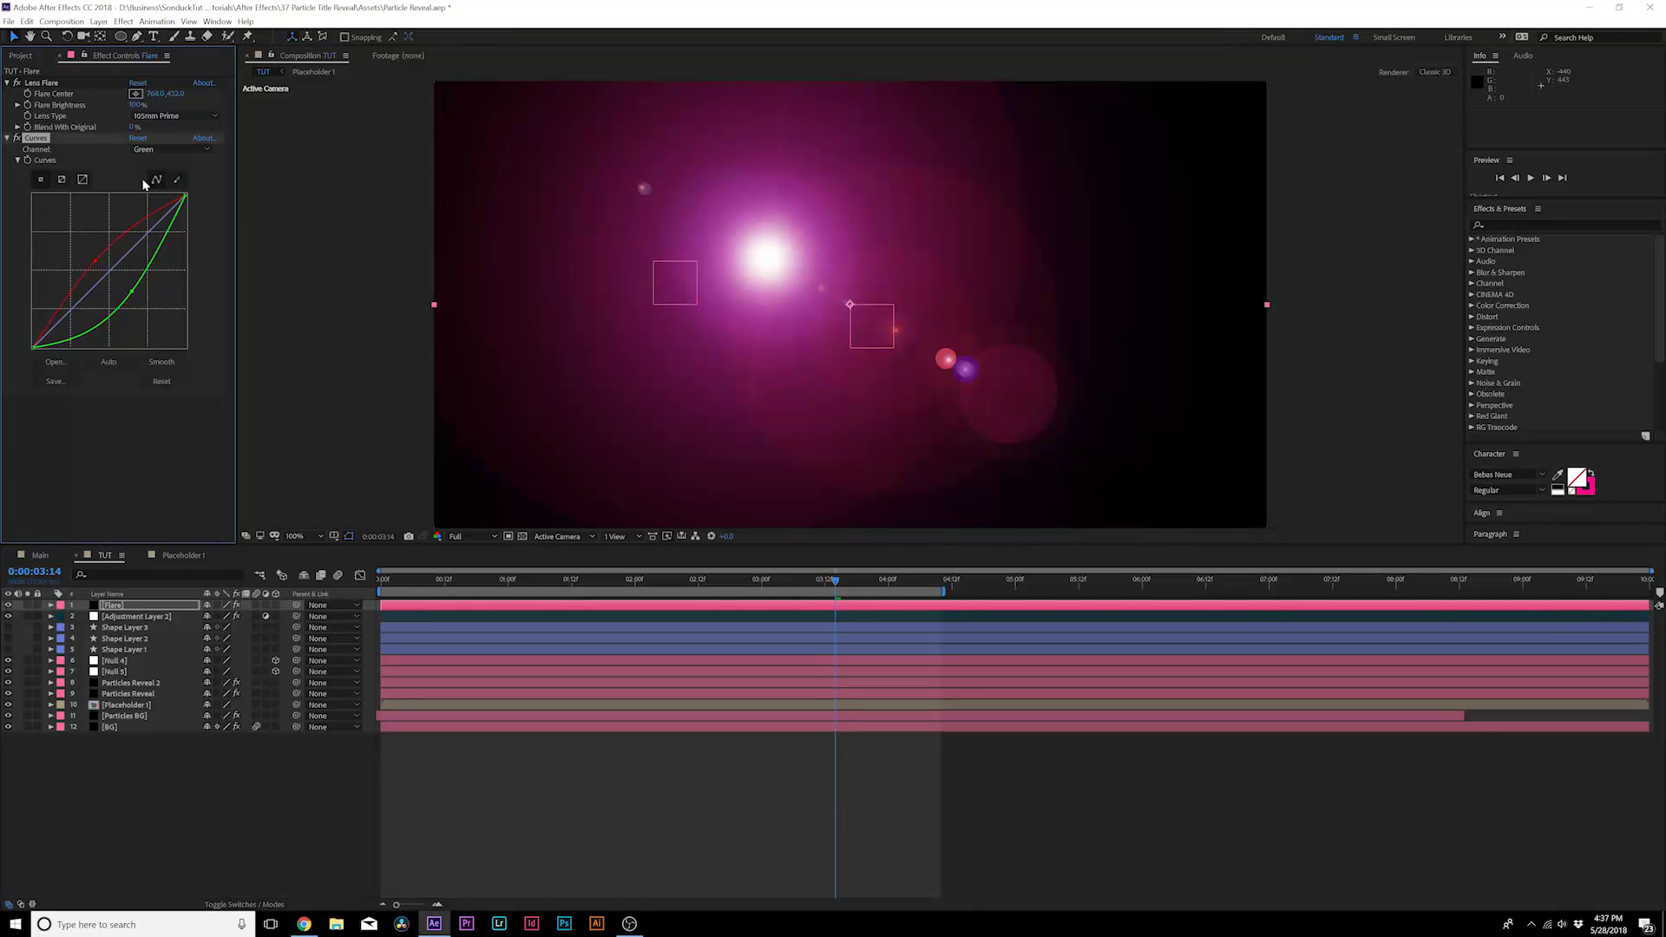
{"action": "left_click", "coordinate": [157, 149]}
{"action": "left_click_drag", "start_coordinate": [111, 273], "coordinate": [104, 264]}
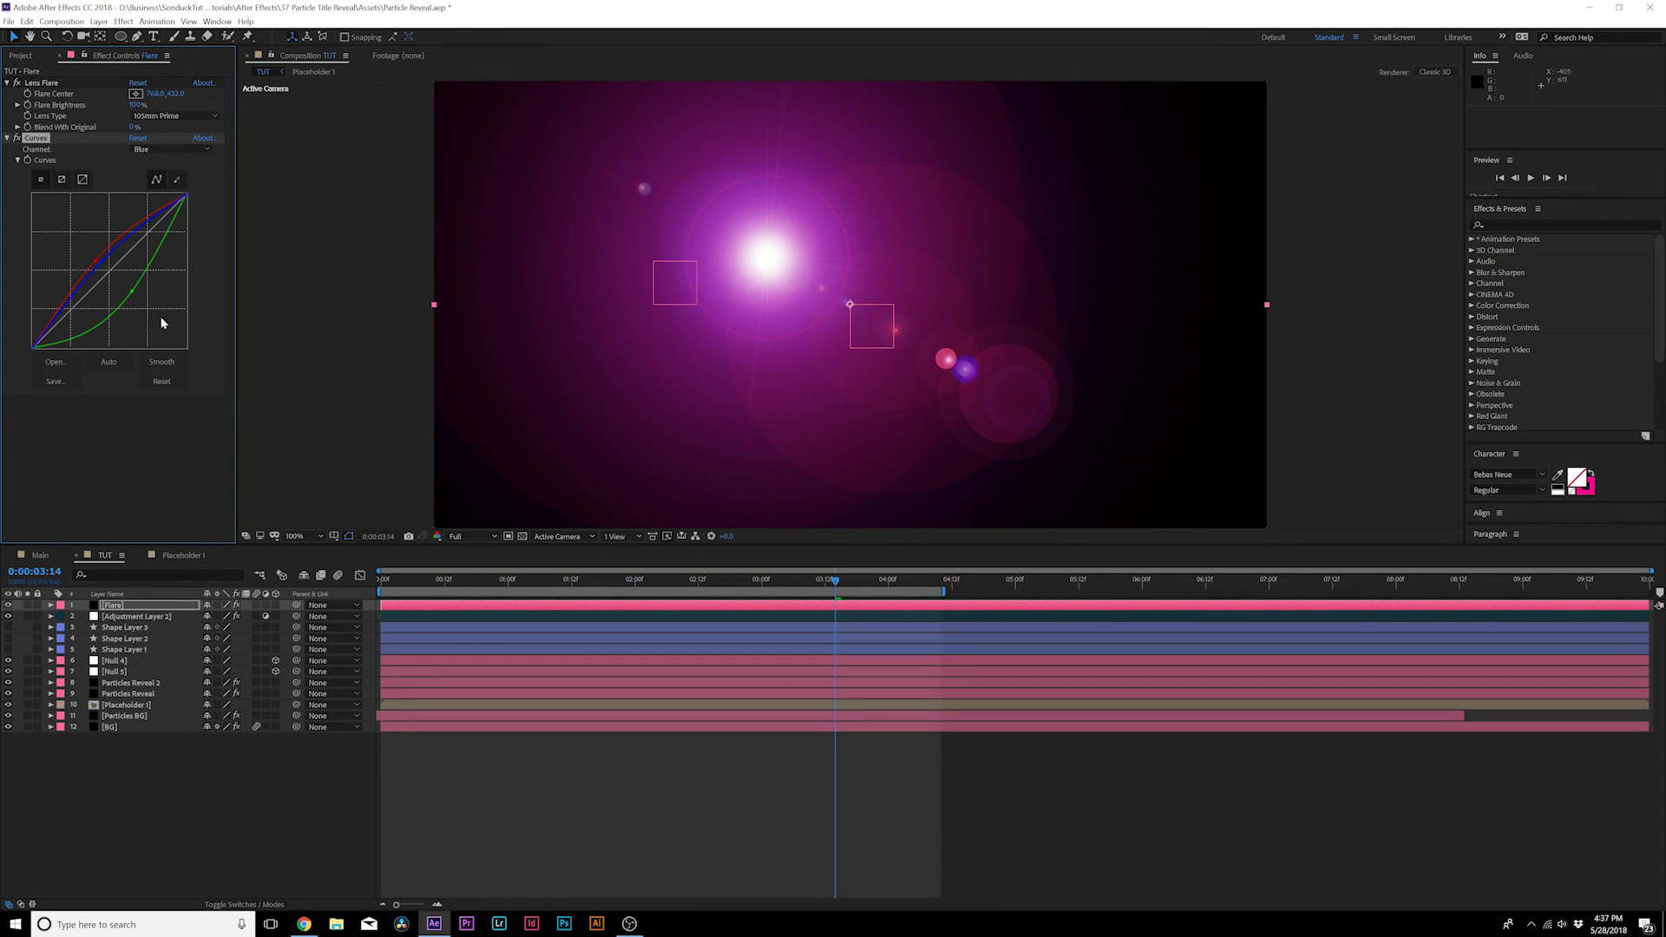
Set the Flare layer's blending mode to Screen and move the Flare Center to the middle of the composition
{"action": "left_click", "coordinate": [216, 905]}
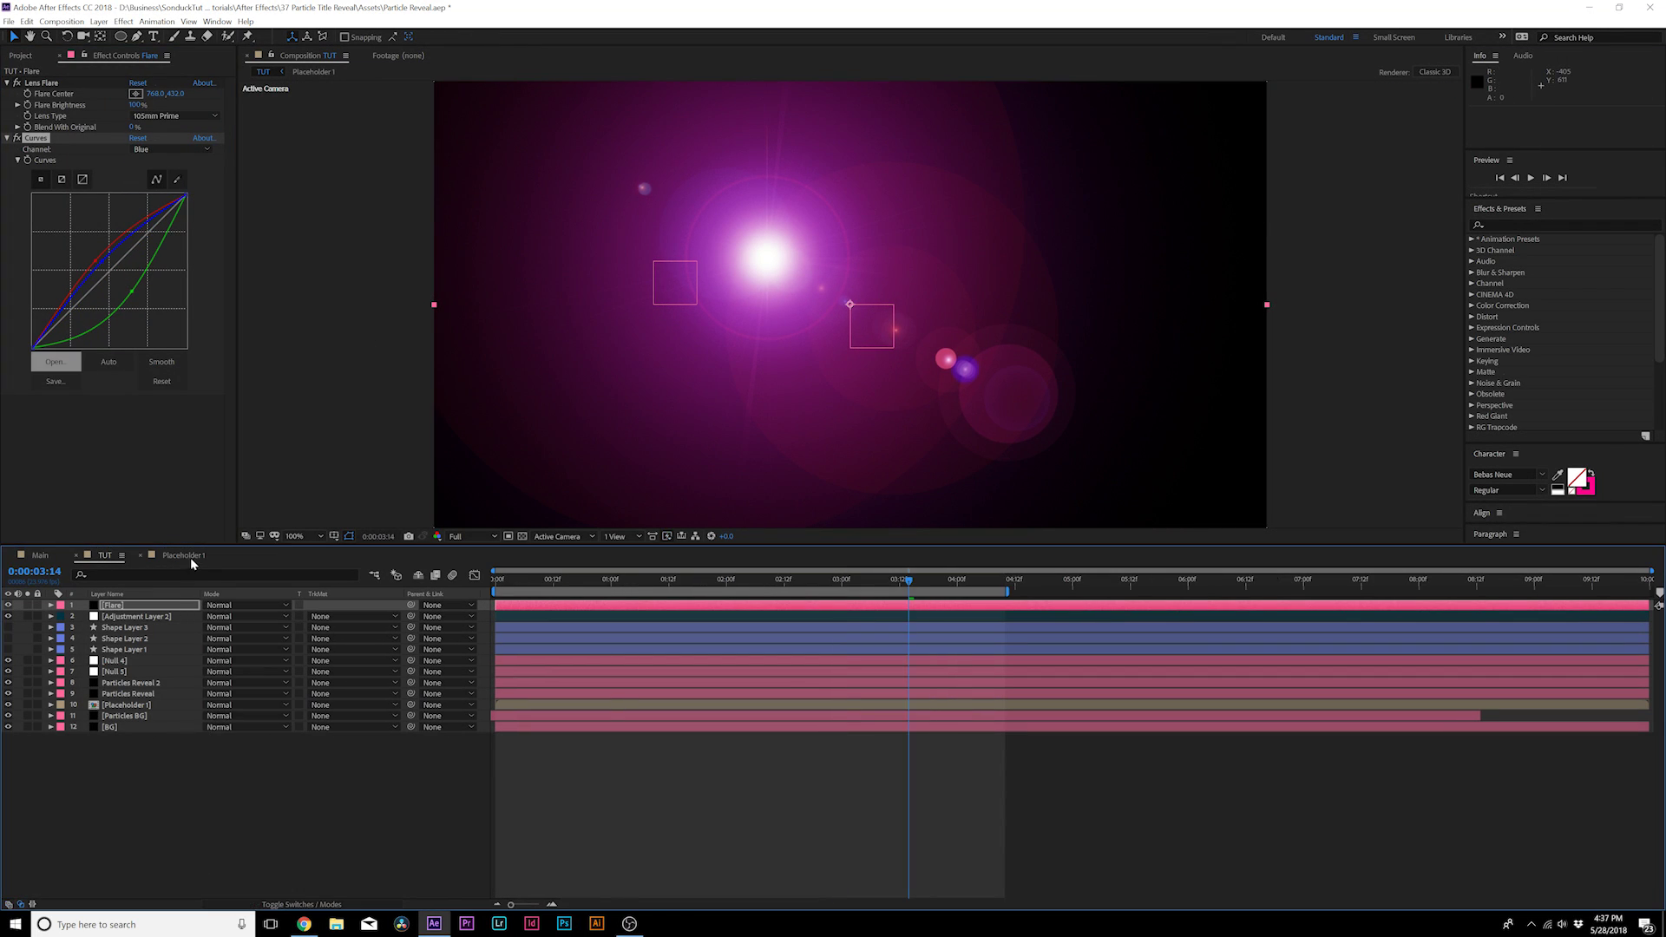
{"action": "left_click", "coordinate": [218, 605]}
{"action": "left_click", "coordinate": [252, 228]}
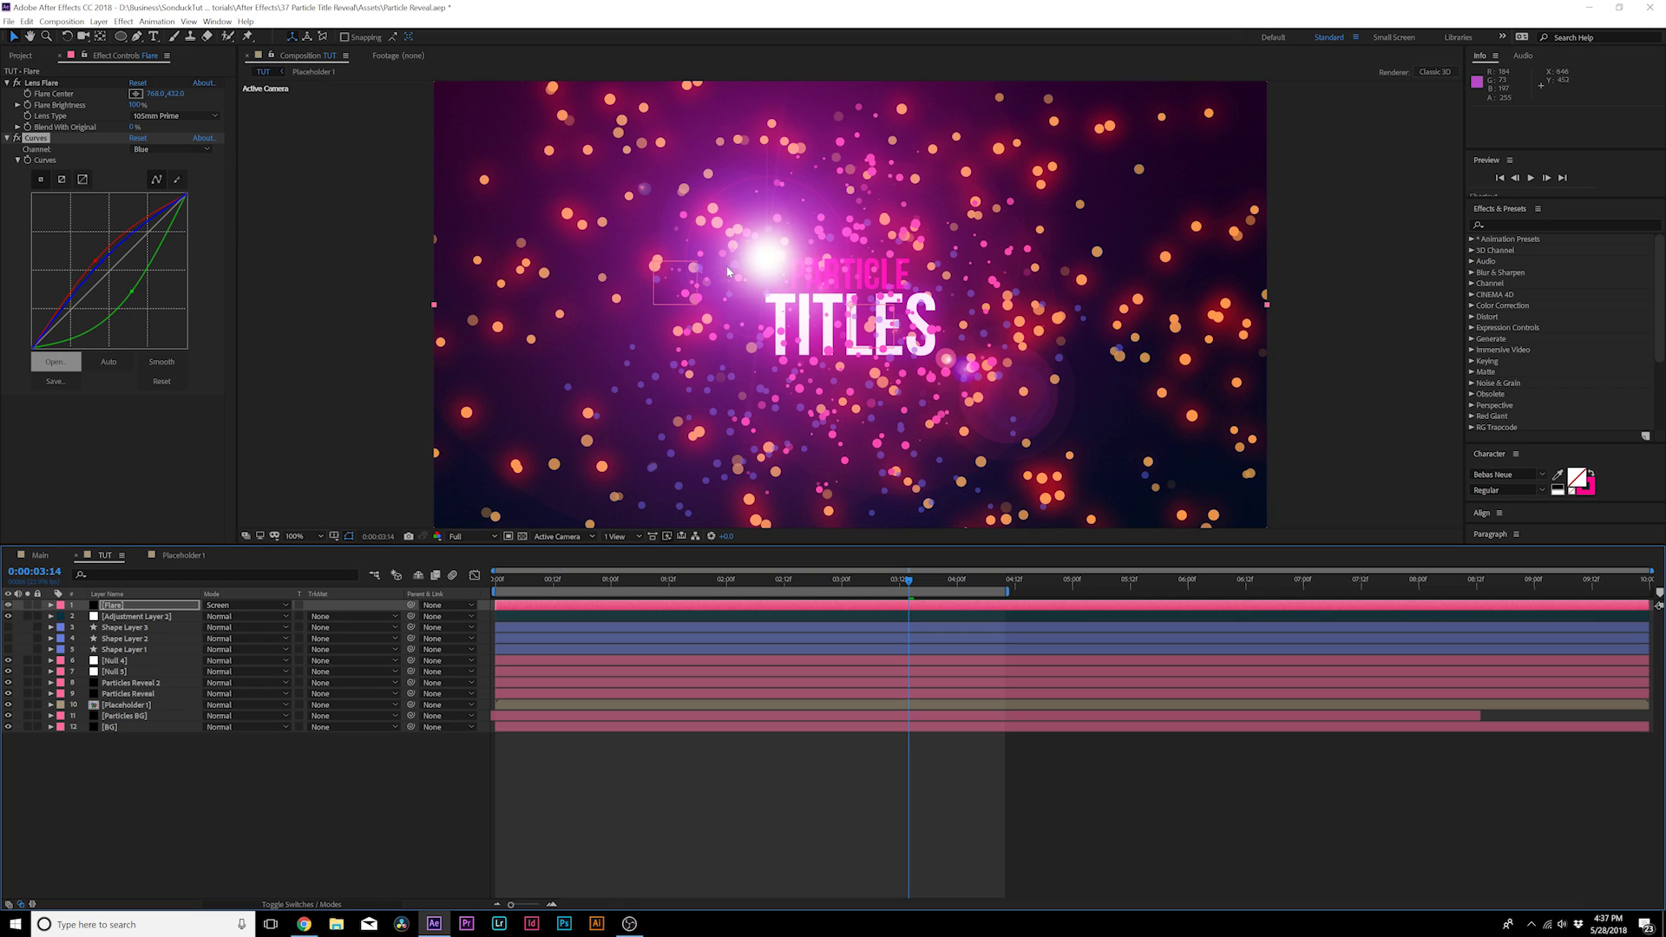
{"action": "left_click", "coordinate": [136, 95]}
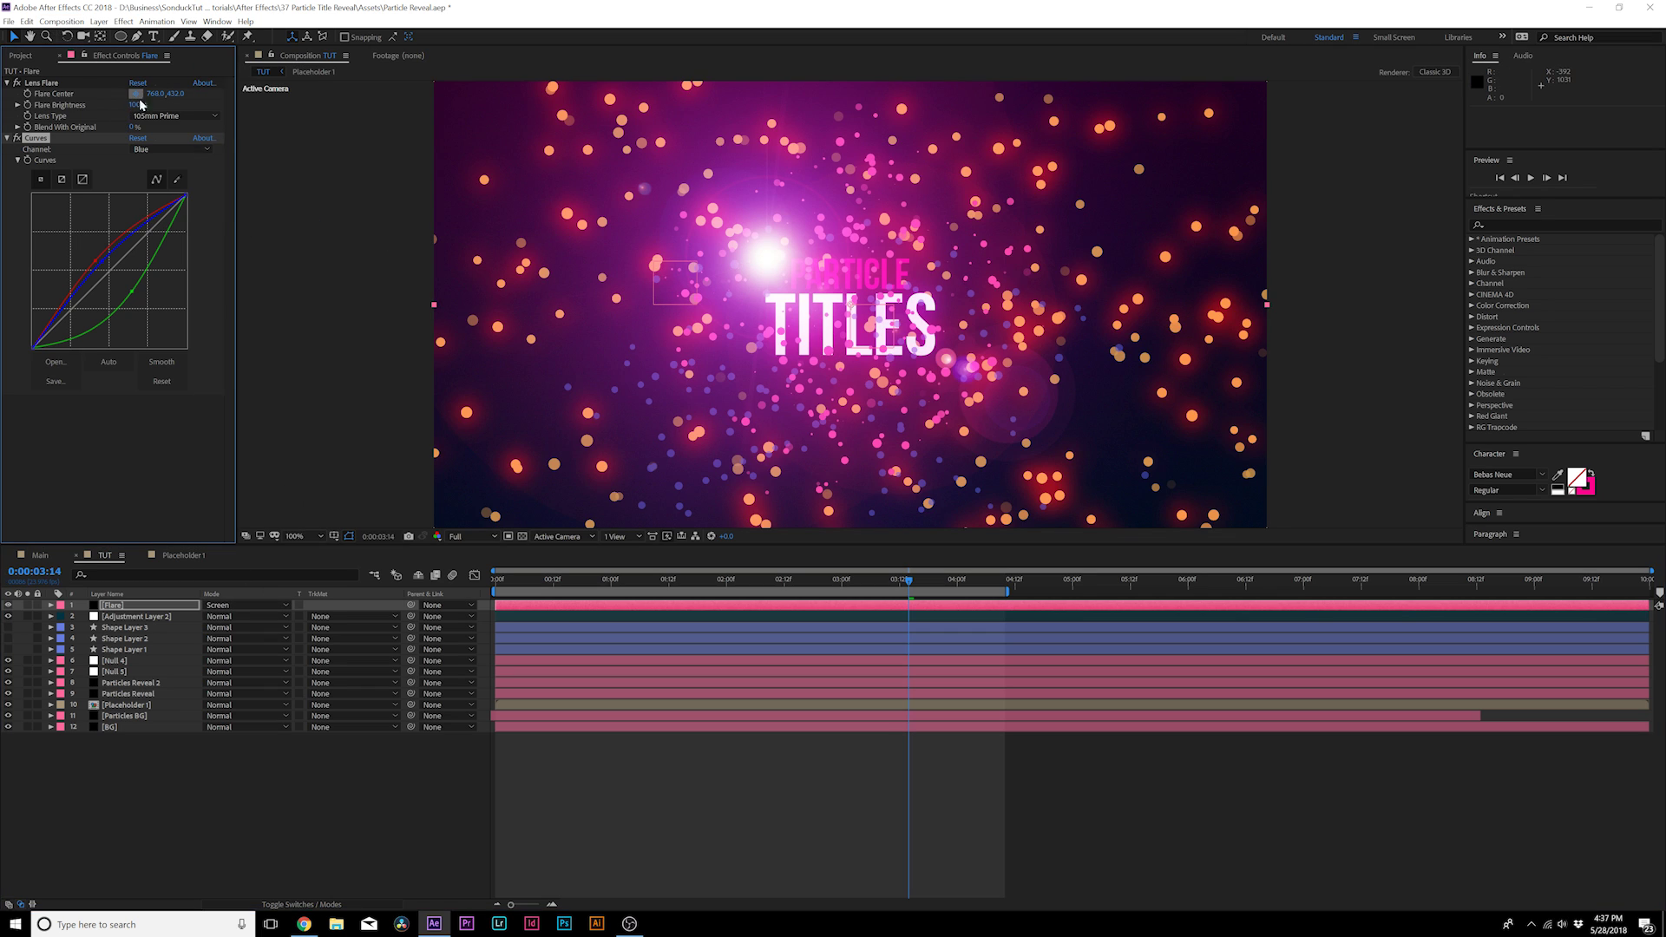
{"action": "left_click", "coordinate": [849, 305]}
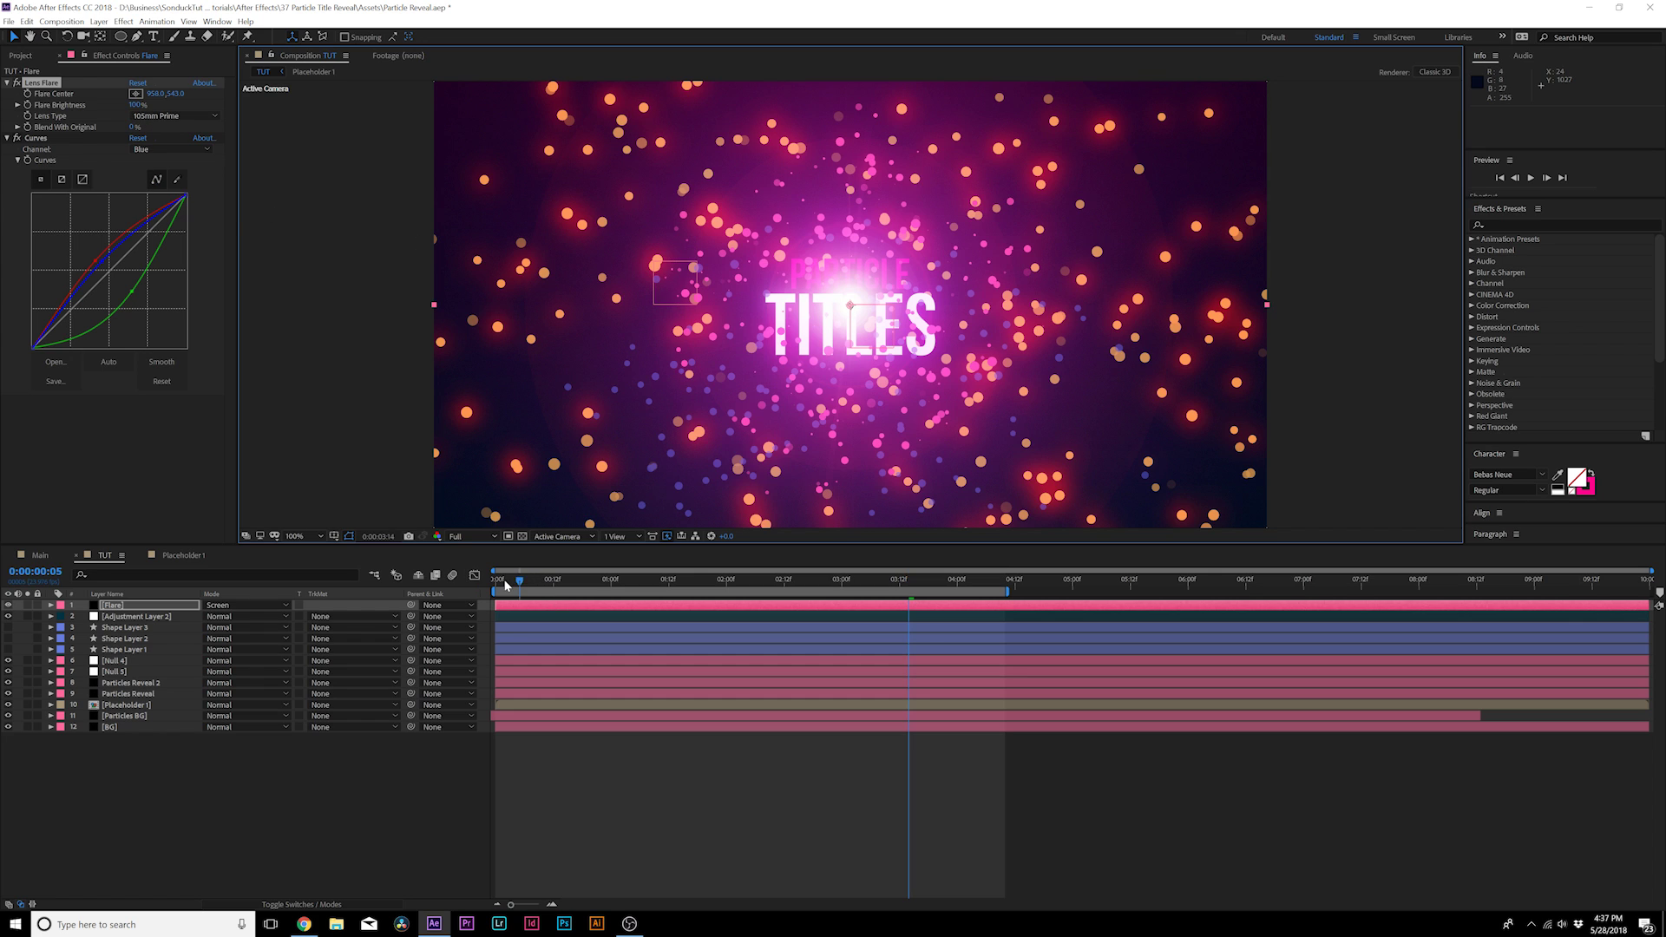
Keyframe the Lens Flare's Flare Brightness at 0% on the first frame of the composition
{"action": "left_click_drag", "start_coordinate": [507, 587], "coordinate": [464, 579]}
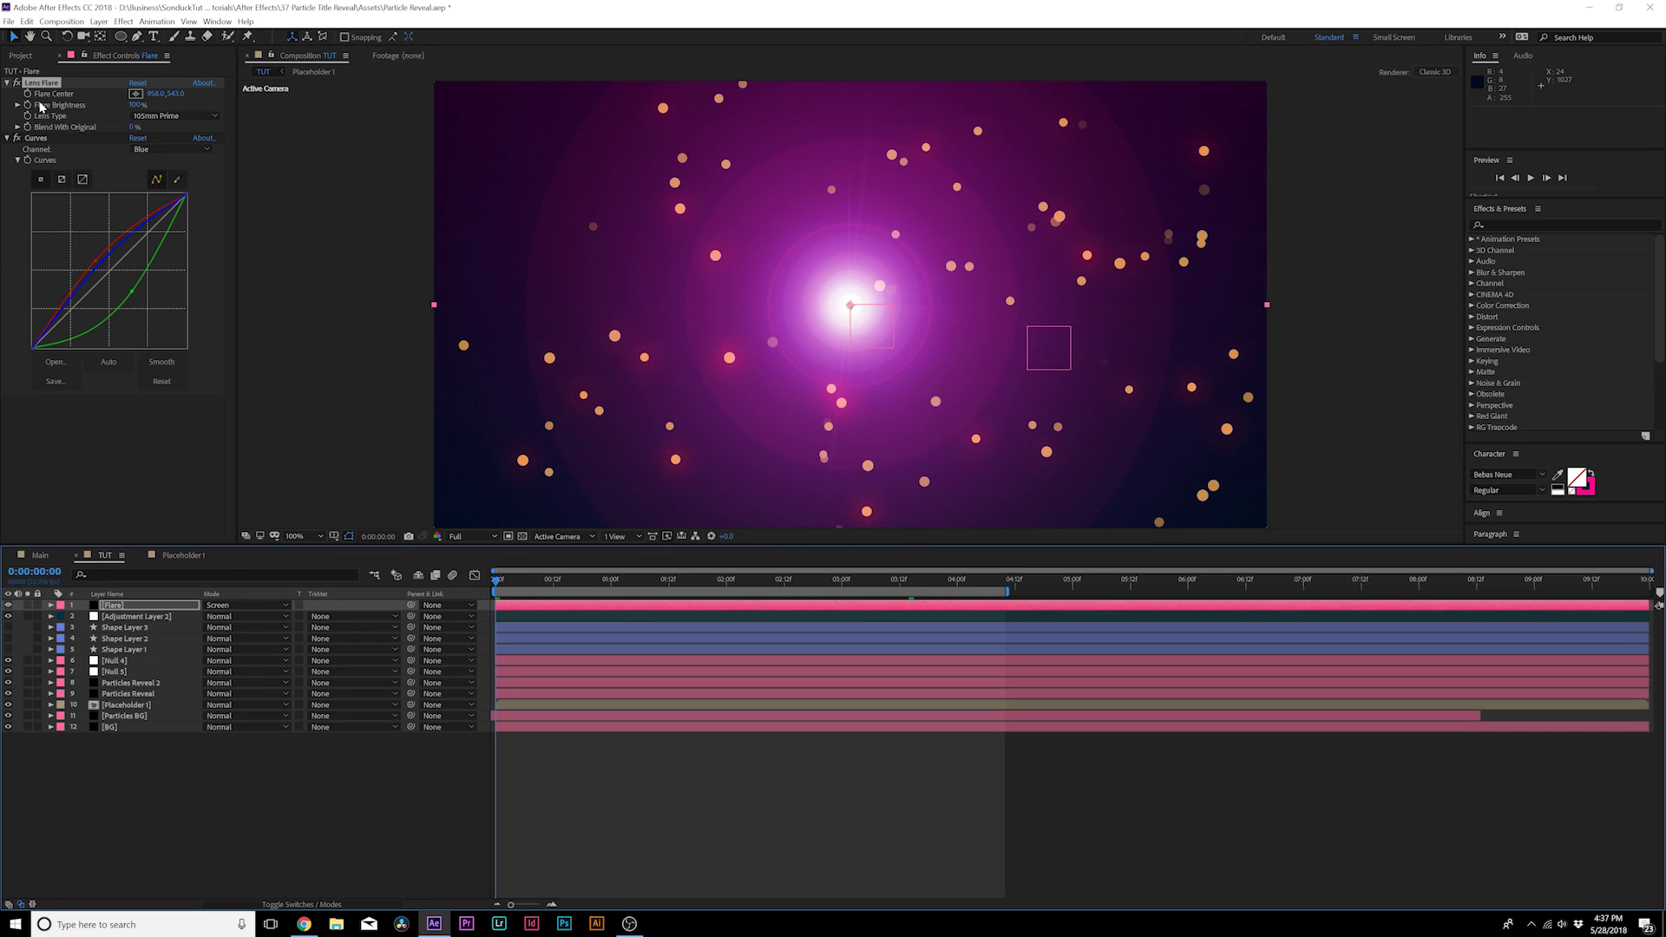
{"action": "left_click", "coordinate": [29, 105]}
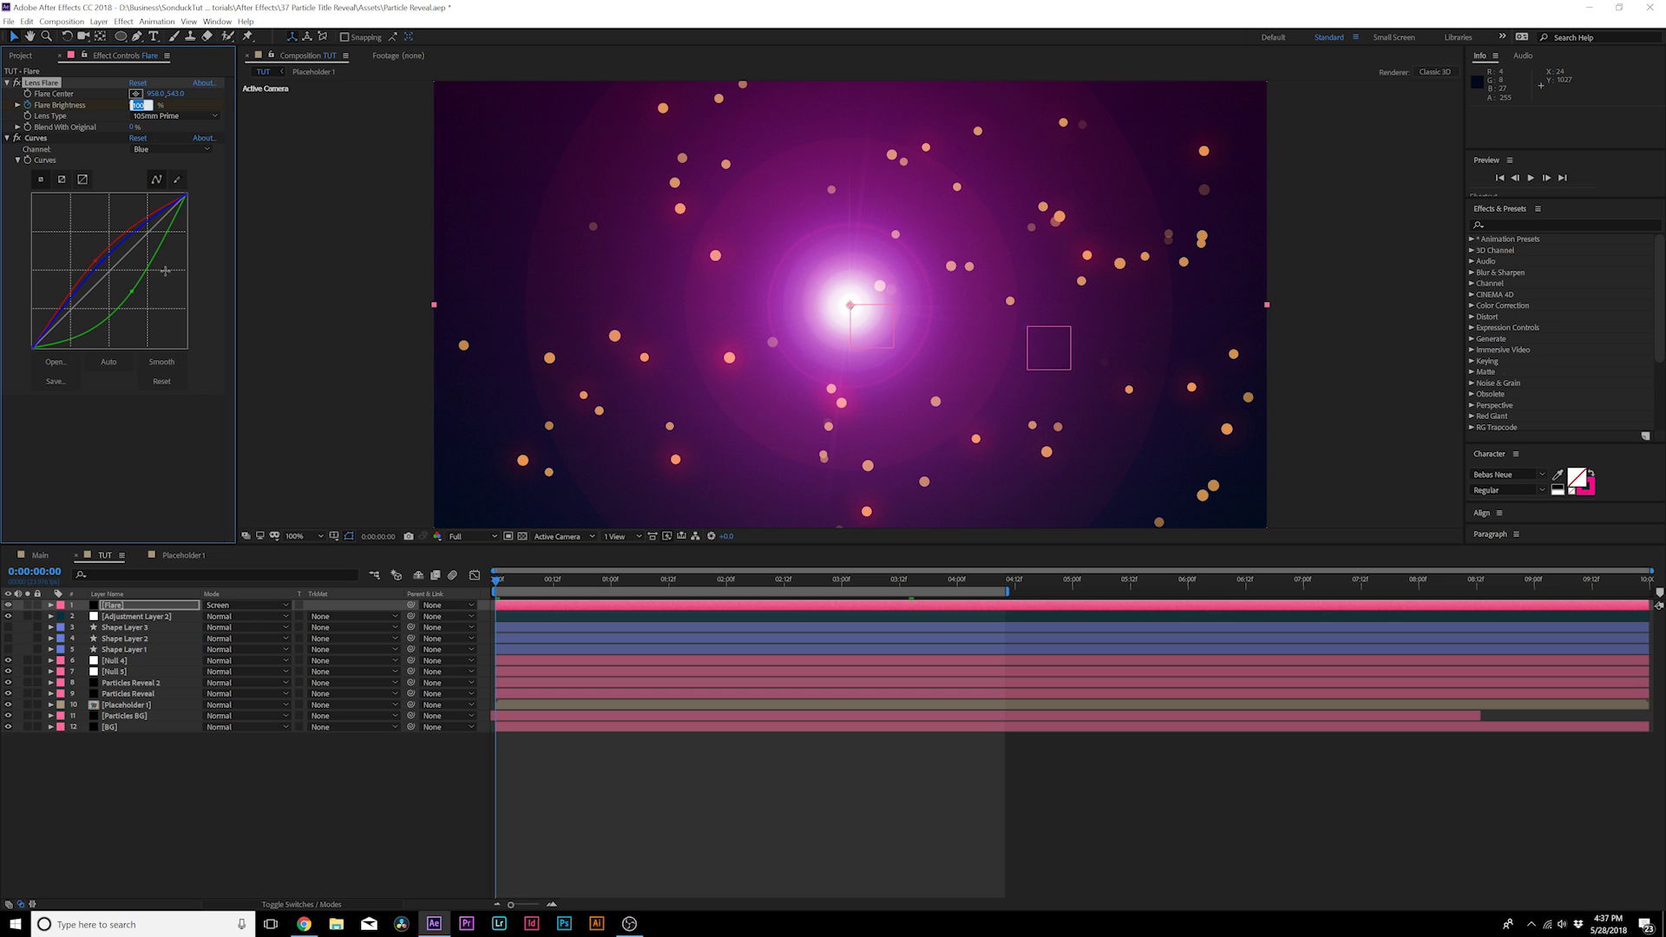
{"action": "type", "text": "0"}
{"action": "key", "text": "Return"}
Increase the Flare Brightness at frame 10, set it to 0% at 2 seconds, and scrub to check the flash
{"action": "left_click_drag", "start_coordinate": [513, 582], "coordinate": [544, 580]}
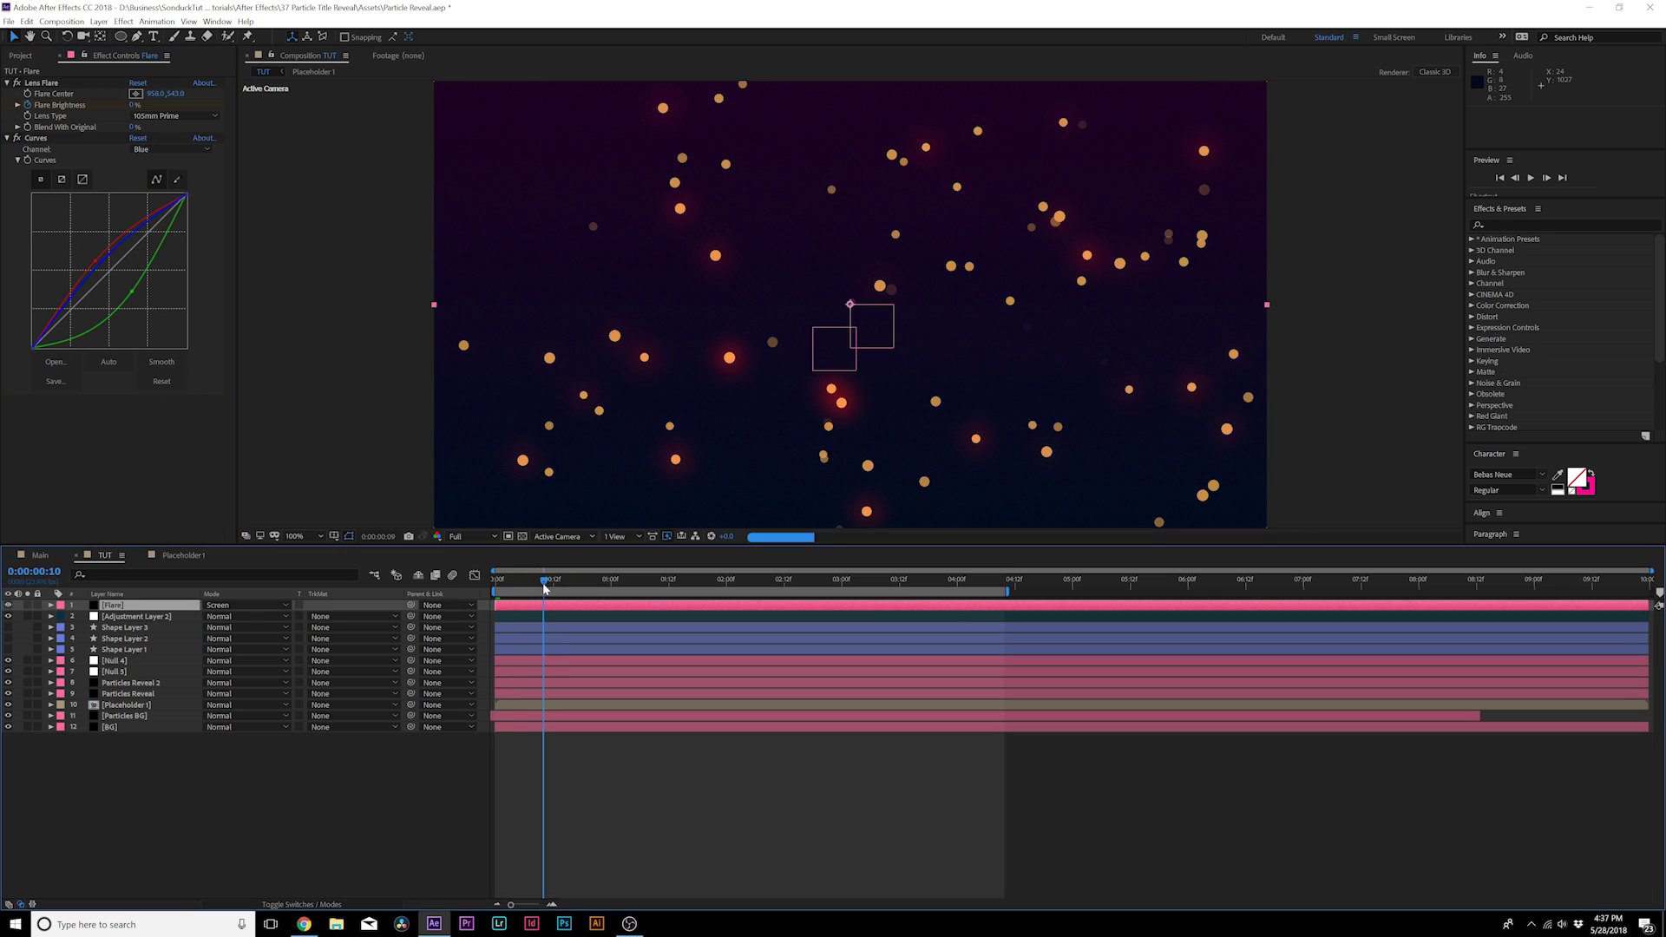
{"action": "left_click_drag", "start_coordinate": [130, 106], "coordinate": [190, 114]}
{"action": "left_click_drag", "start_coordinate": [587, 581], "coordinate": [726, 580]}
{"action": "left_click", "coordinate": [135, 106]}
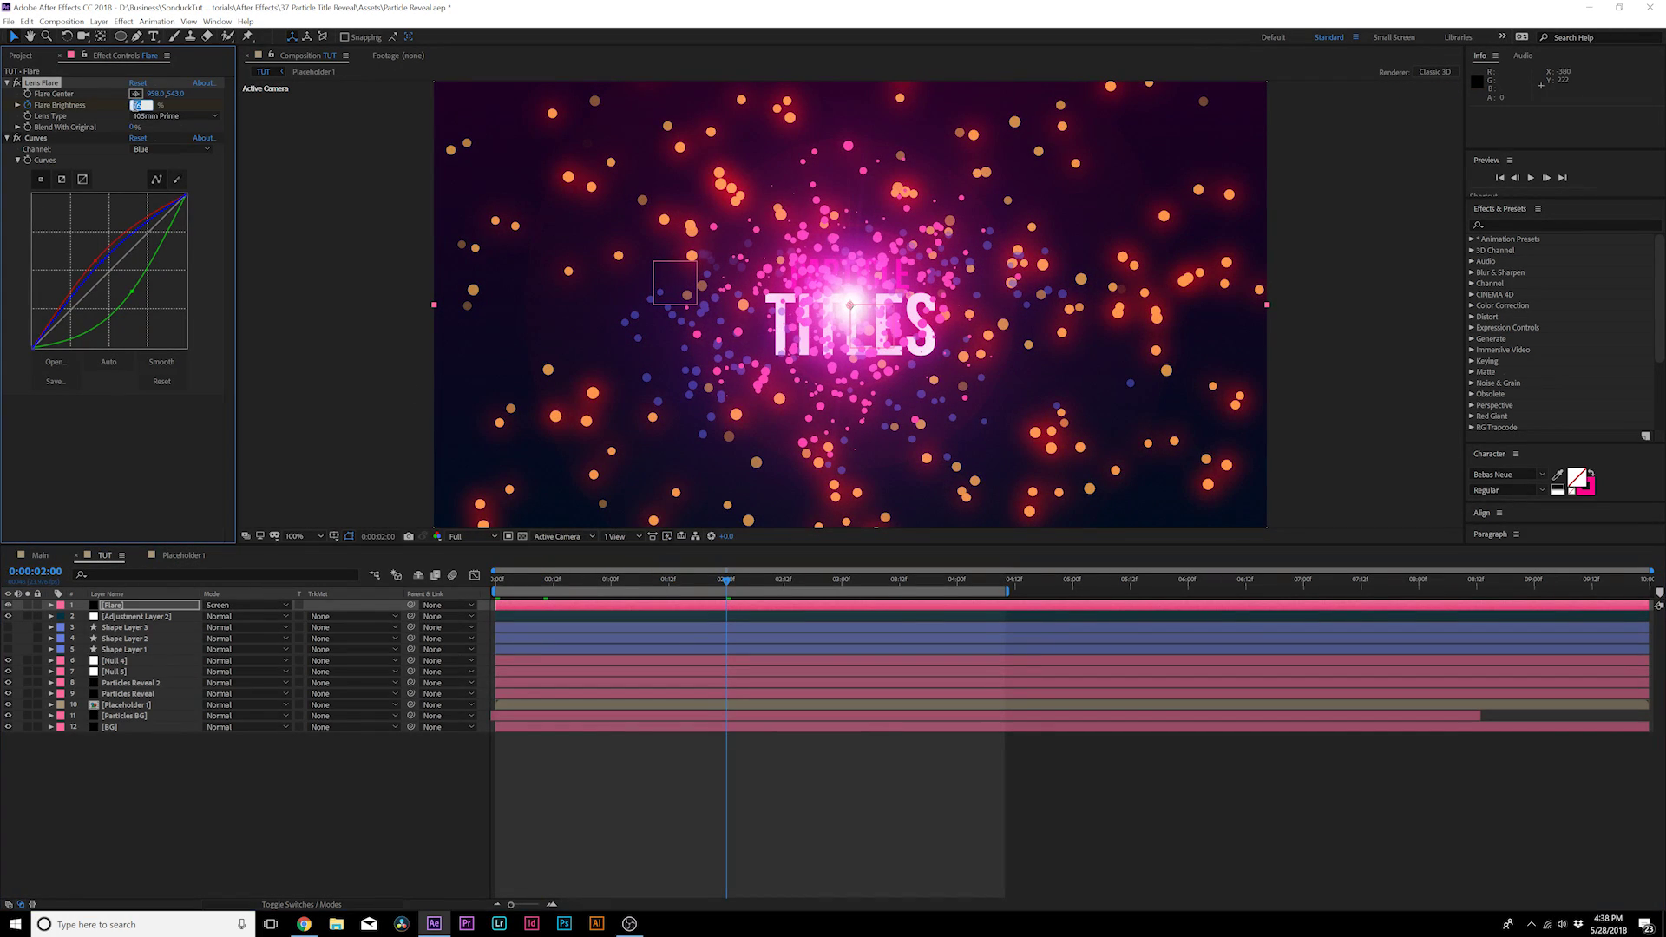
{"action": "left_click", "coordinate": [136, 387]}
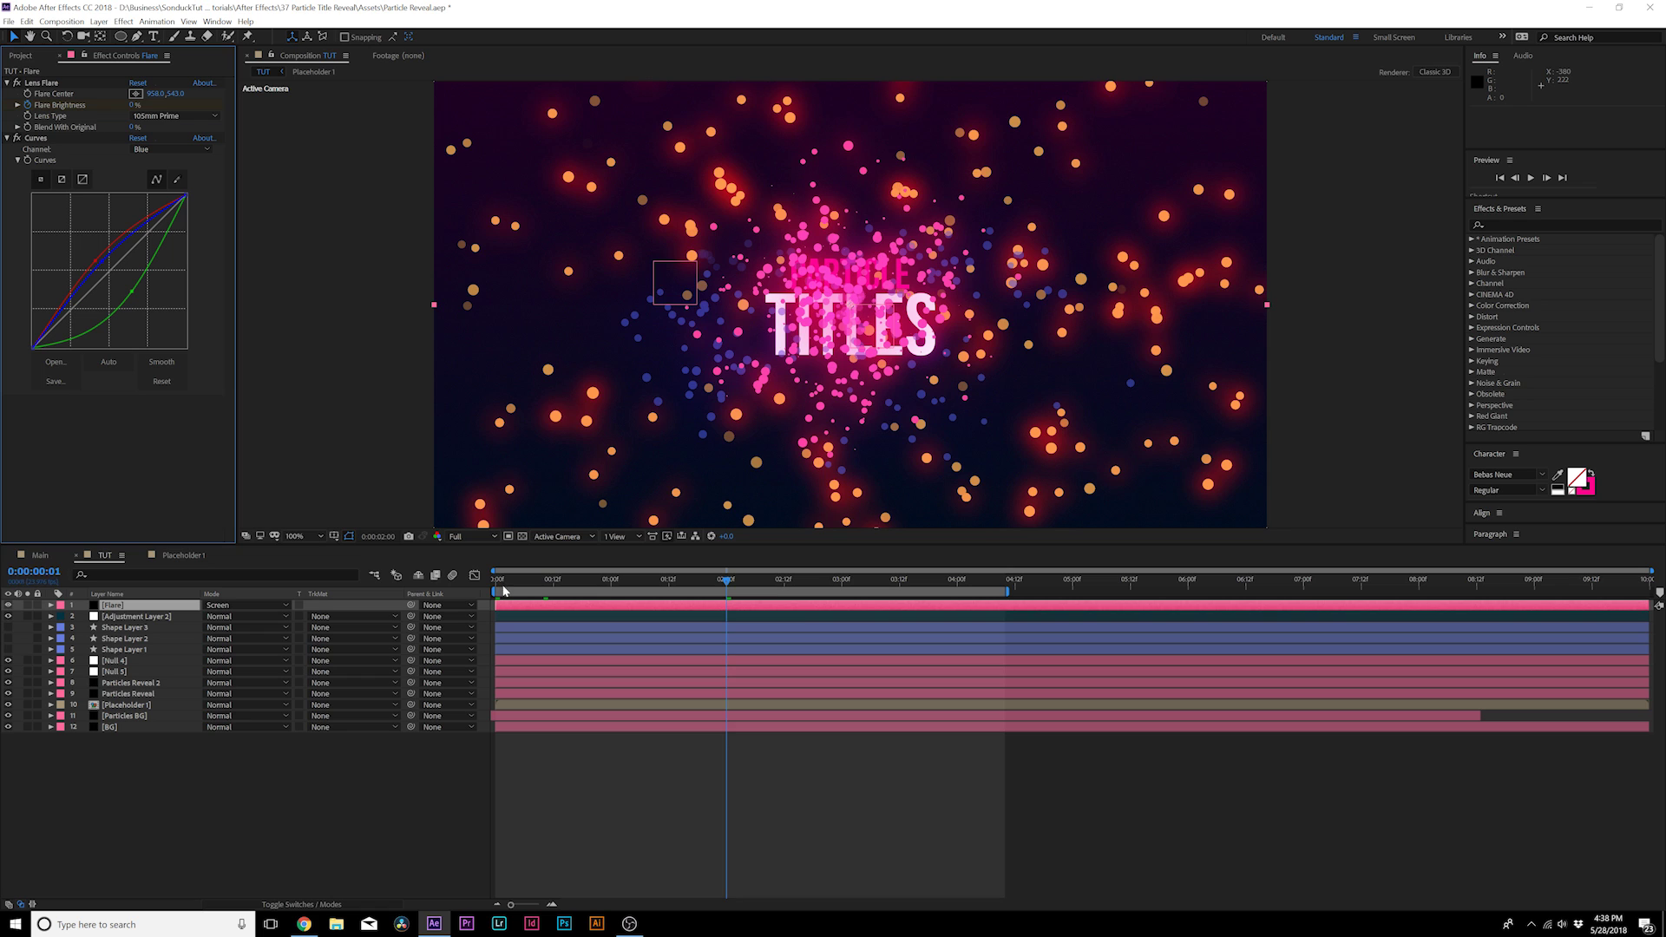
{"action": "left_click_drag", "start_coordinate": [504, 591], "coordinate": [789, 581]}
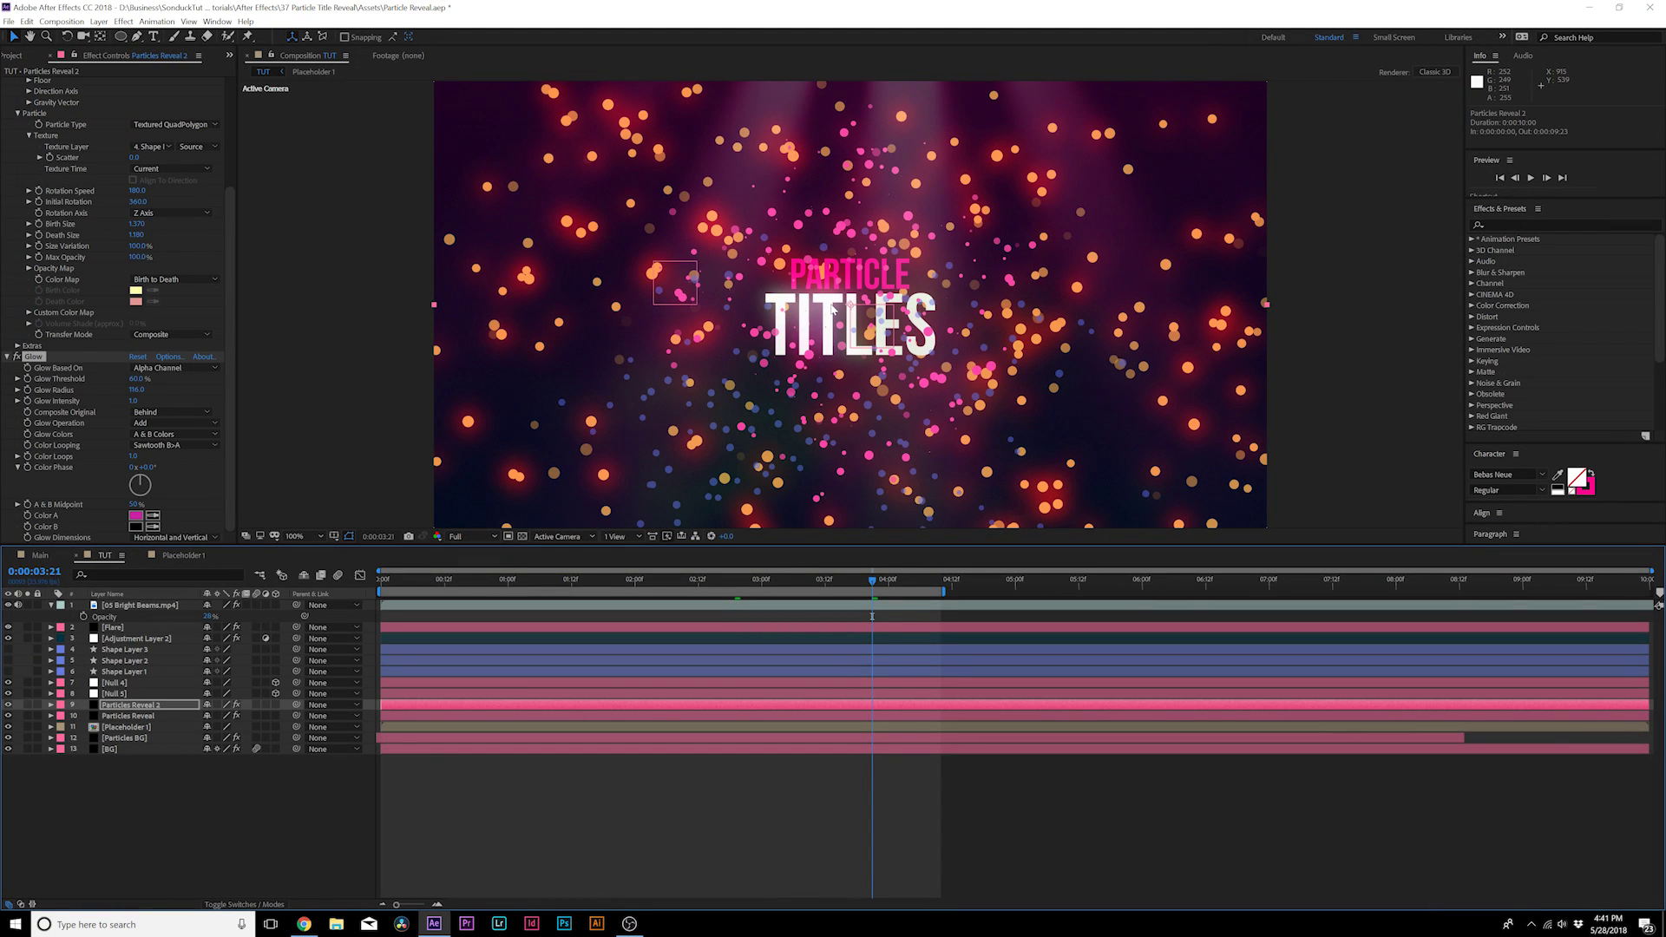
Turn on motion blur for all the layers and enable it for the composition
{"action": "left_click", "coordinate": [141, 649]}
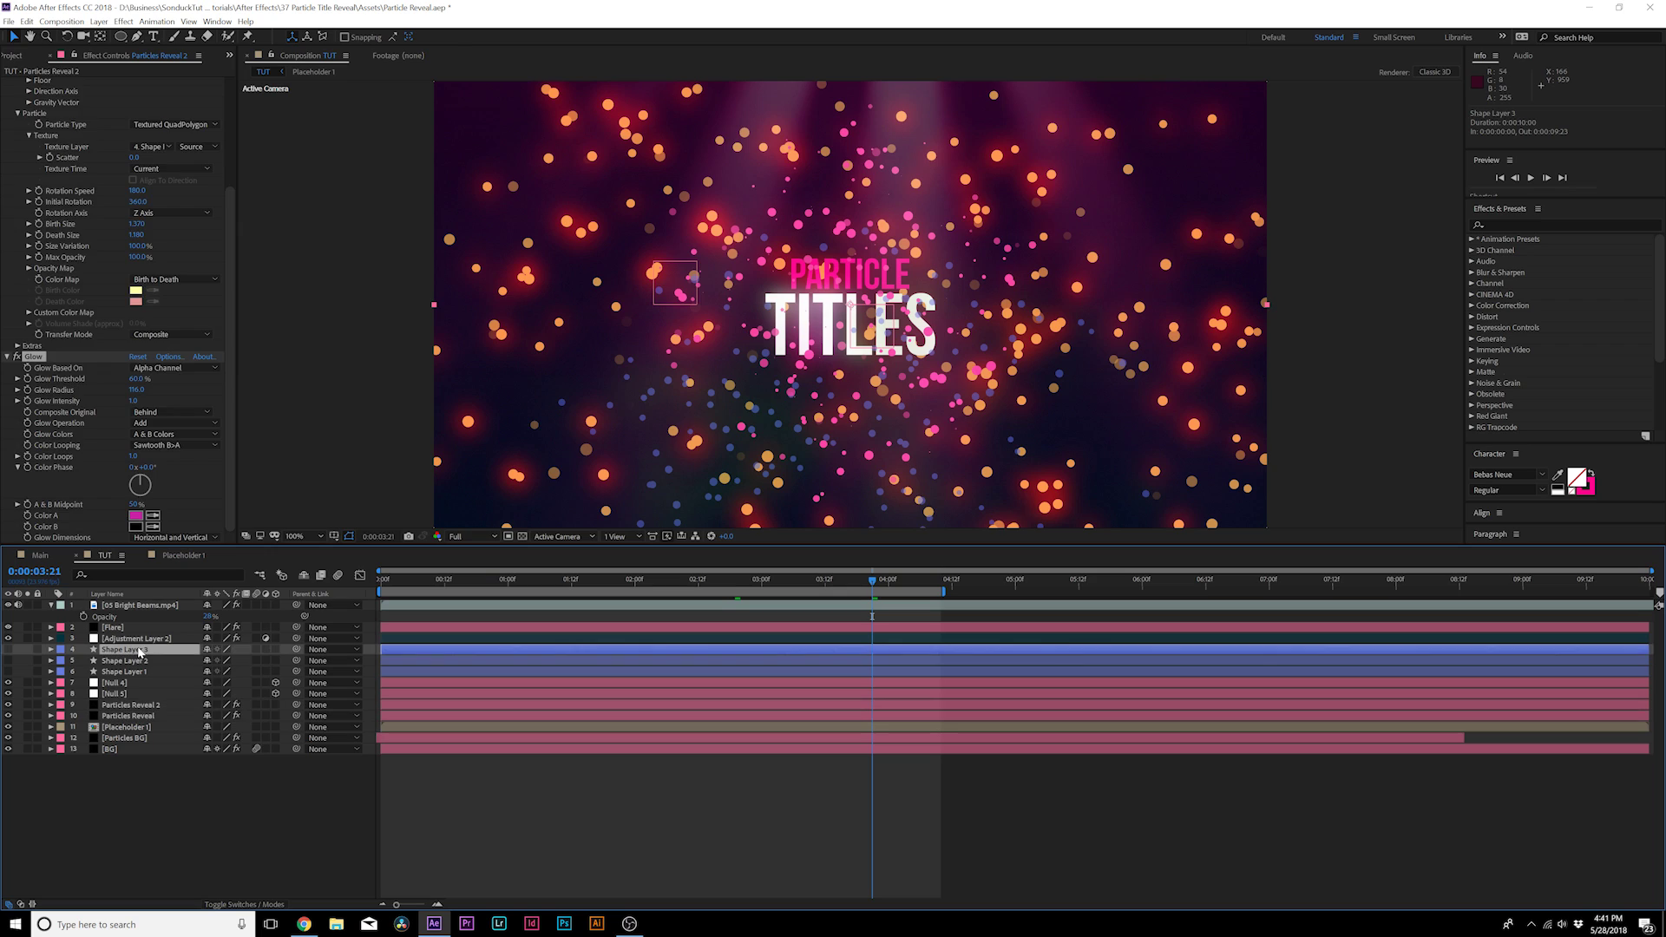
{"action": "left_click", "coordinate": [140, 661]}
{"action": "left_click", "coordinate": [142, 671]}
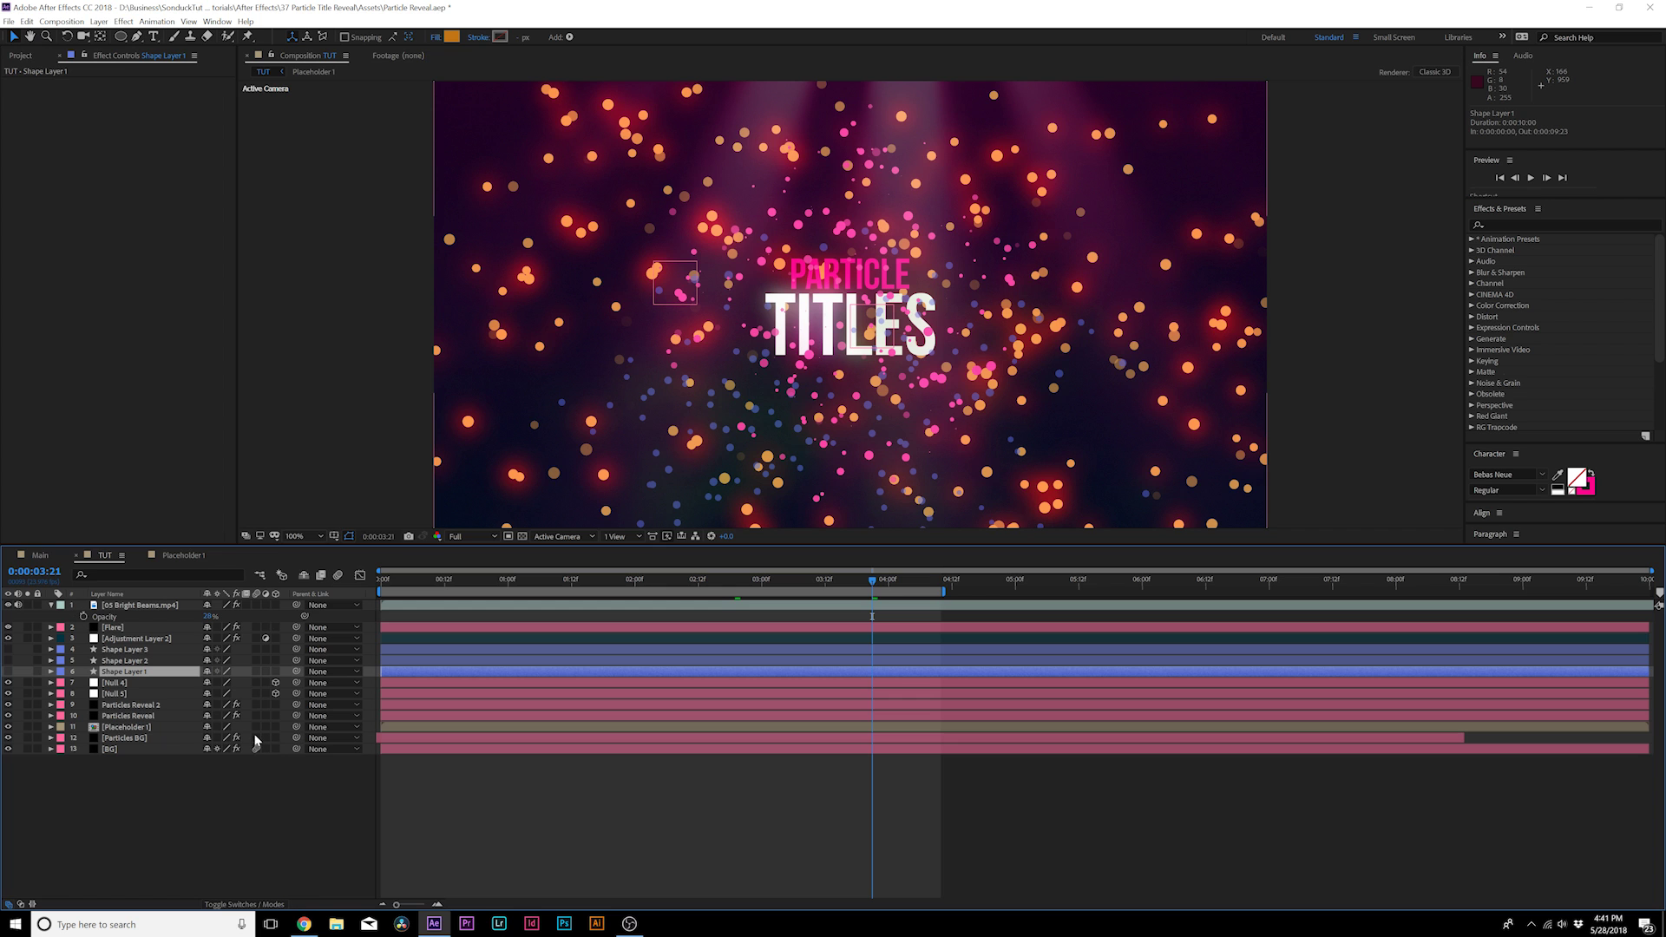
{"action": "left_click", "coordinate": [339, 576]}
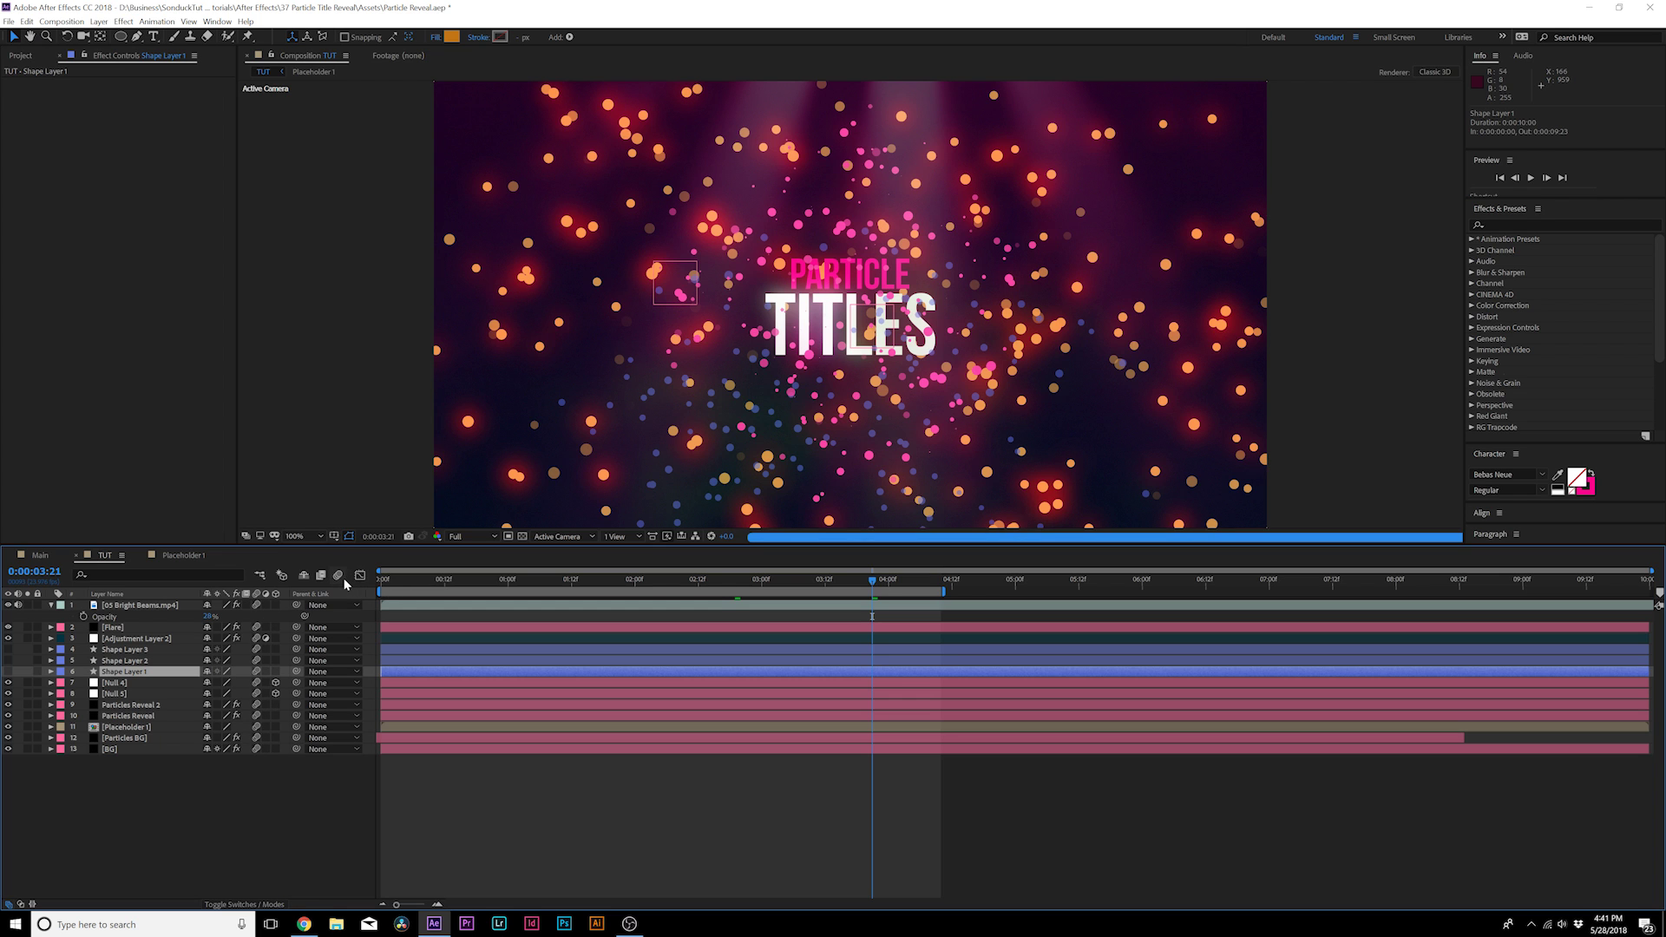